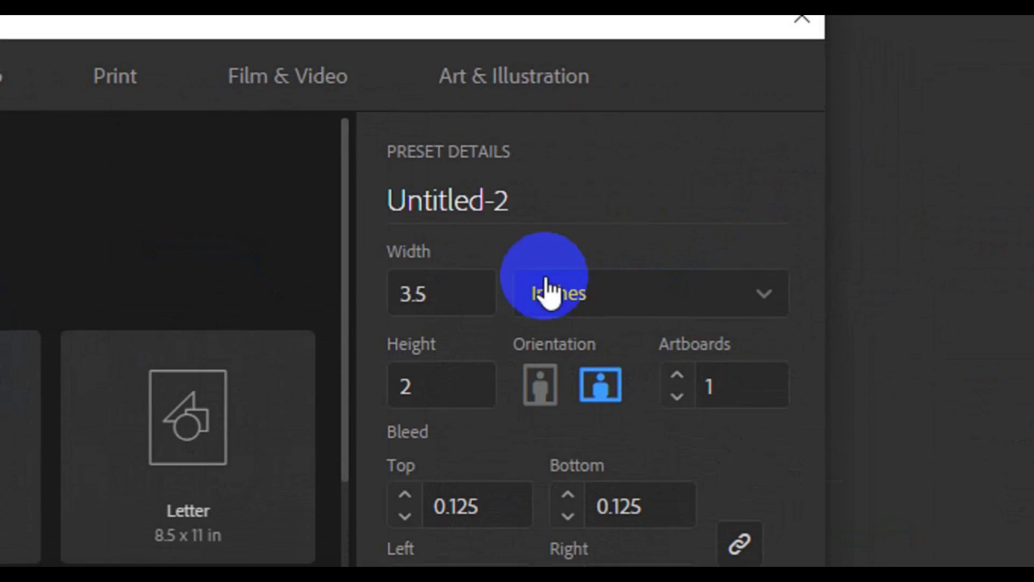
# Name the new document 'Modern Business Card Design', keep 3.5 × 2 in with 0.125 in bleed, and create it
pyautogui.moveTo(790, 179); pyautogui.dragTo(692, 186)
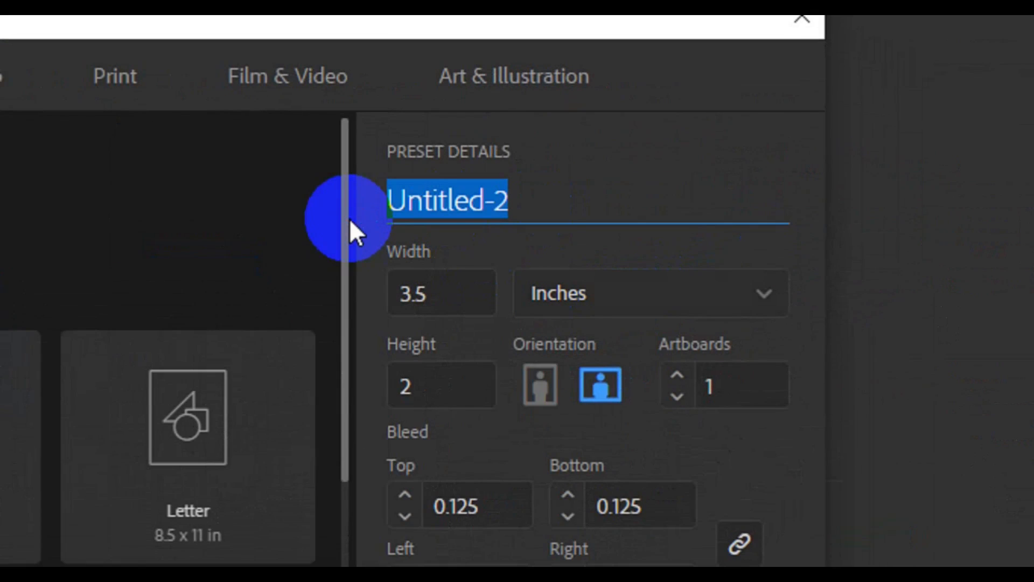
pyautogui.write('Moder')
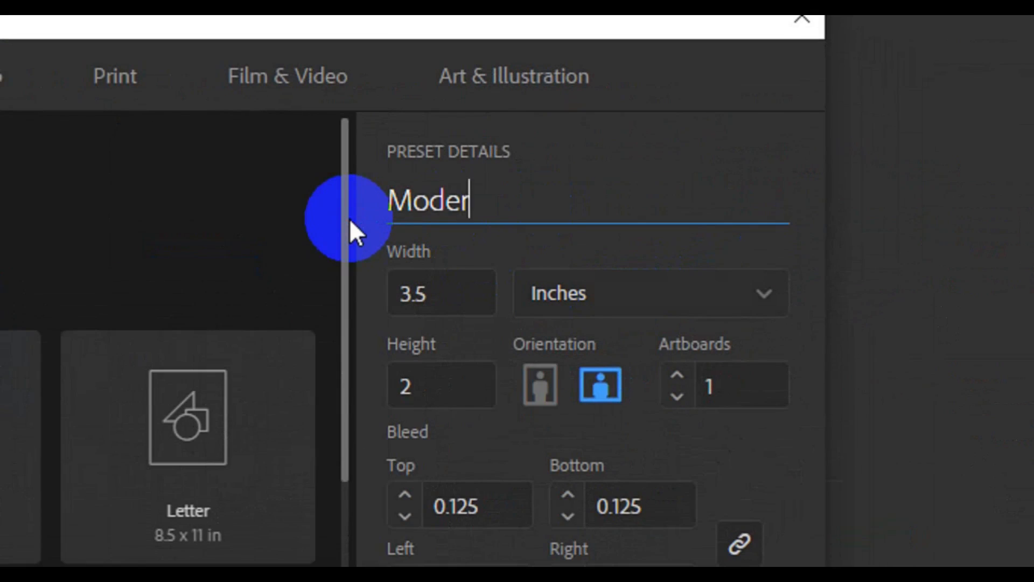
pyautogui.write('n Business Card Design')
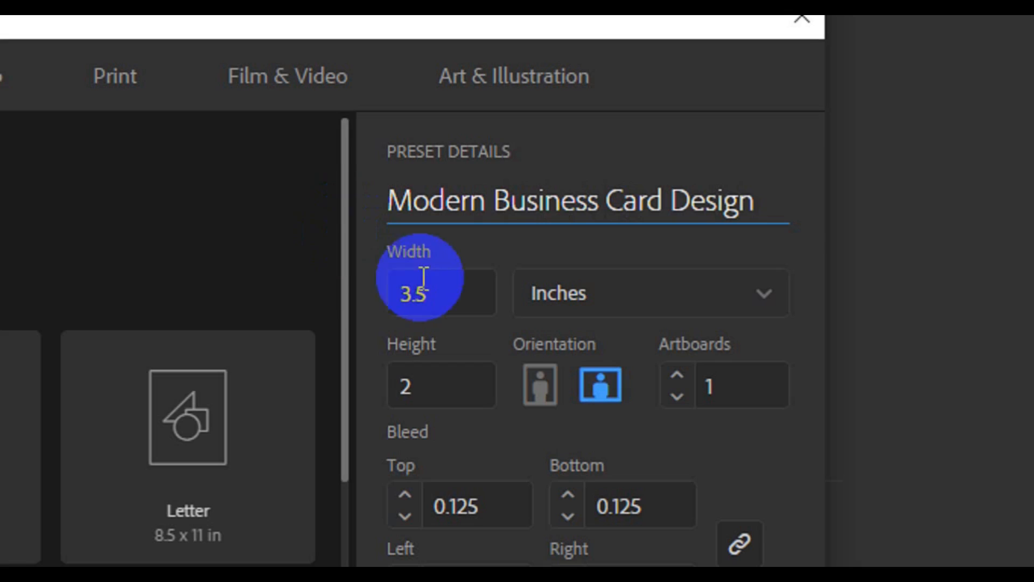
pyautogui.moveTo(388, 289); pyautogui.dragTo(462, 293)
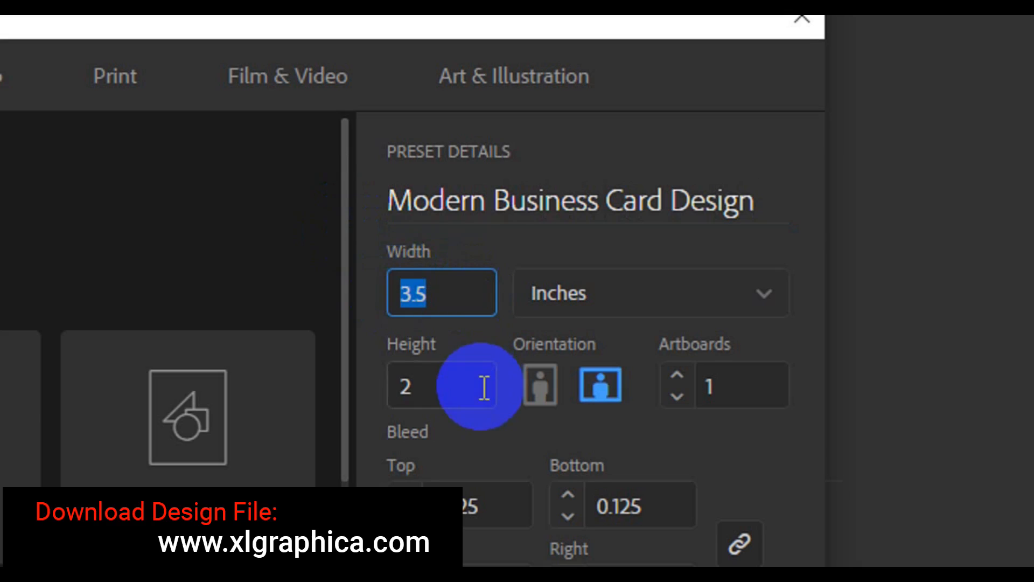
pyautogui.moveTo(409, 388); pyautogui.dragTo(383, 415)
pyautogui.scroll(-2, 431, 431)
pyautogui.click(419, 429)
pyautogui.scroll(-5, 566, 381)
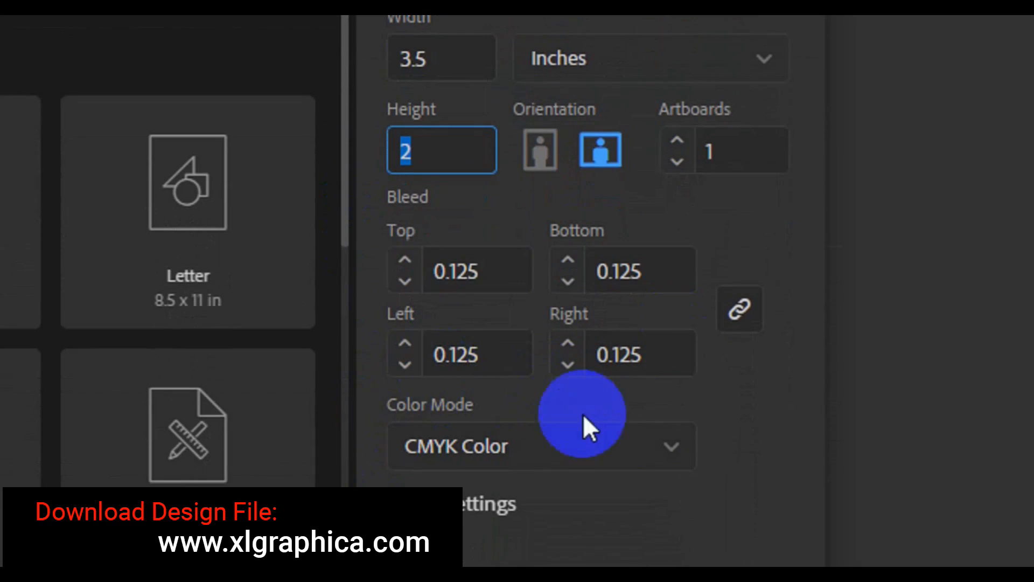
pyautogui.scroll(-4, 649, 453)
pyautogui.click(714, 509)
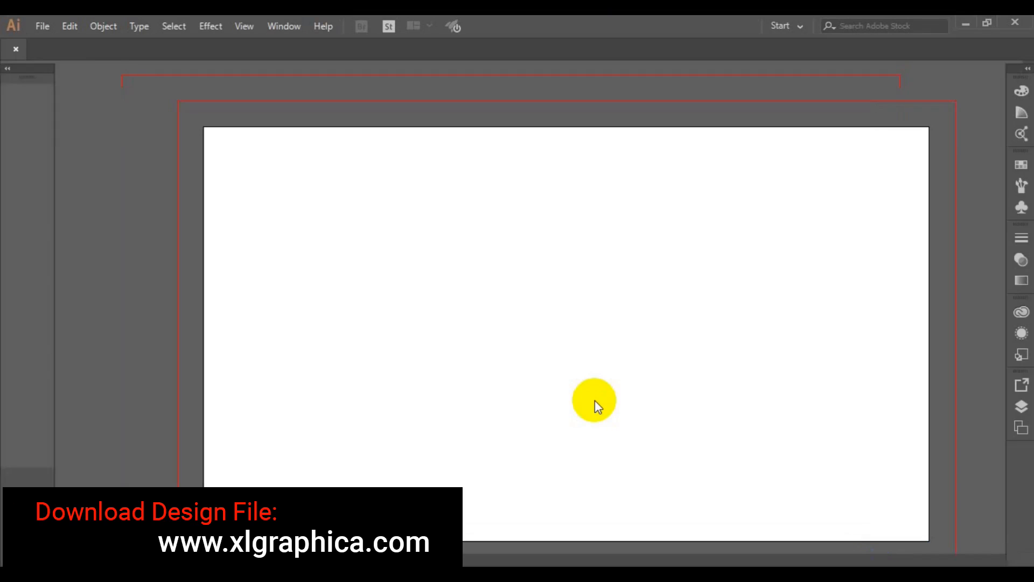
# Draw a no-fill rectangle spanning the full 3.5 × 2 in artboard
pyautogui.hotkey('ctrl', '-')
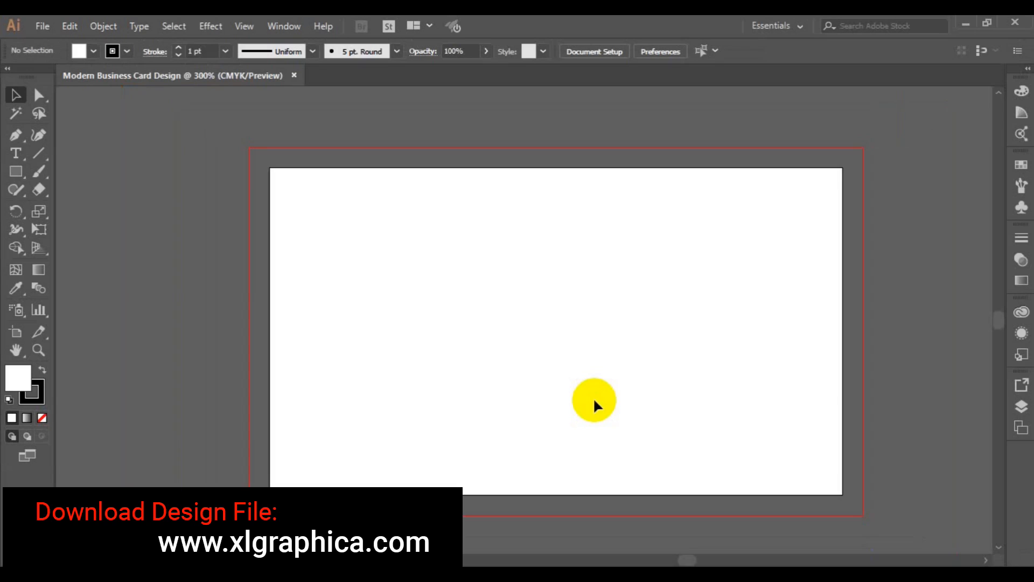
pyautogui.hotkey('ctrl', '-')
pyautogui.click(26, 344)
pyautogui.moveTo(542, 333); pyautogui.dragTo(488, 318)
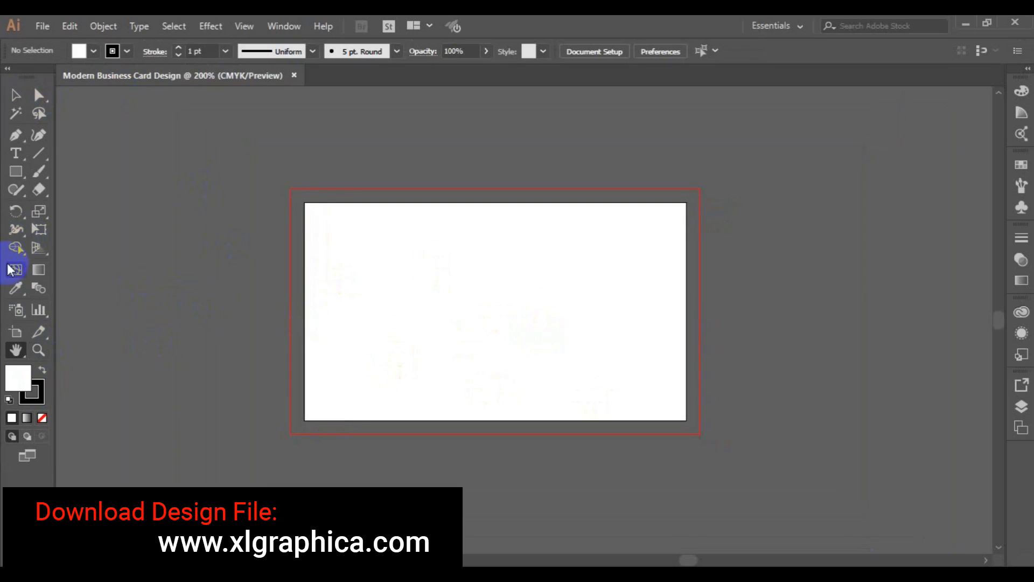
pyautogui.click(15, 172)
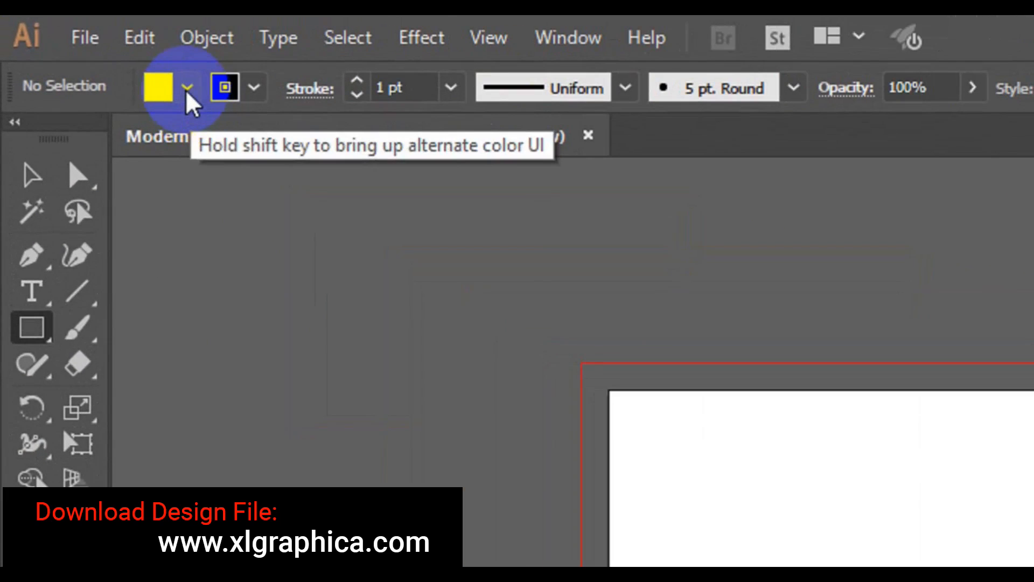
pyautogui.click(94, 52)
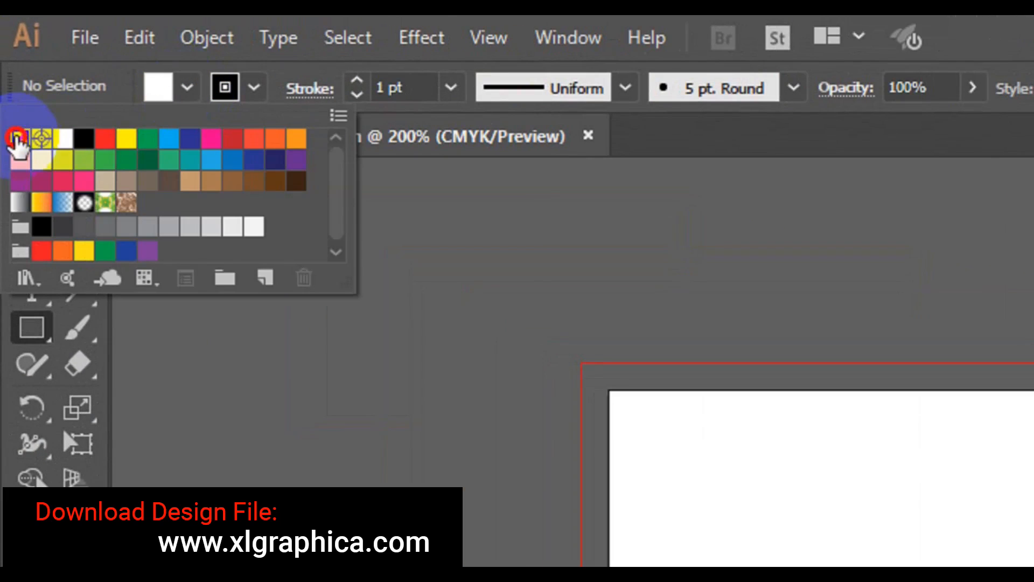
pyautogui.click(18, 138)
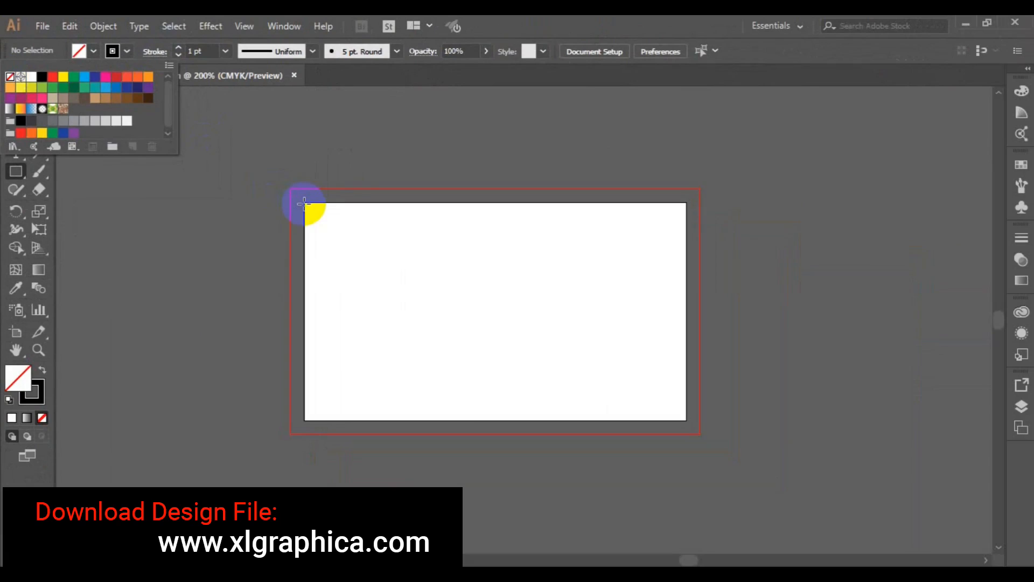
pyautogui.click(303, 203)
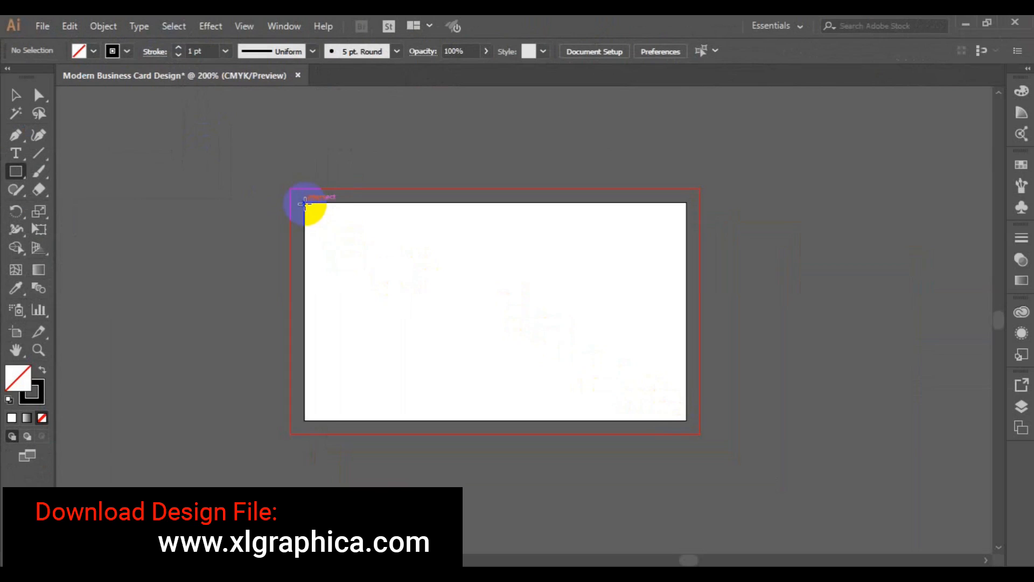
pyautogui.moveTo(305, 202); pyautogui.dragTo(686, 420)
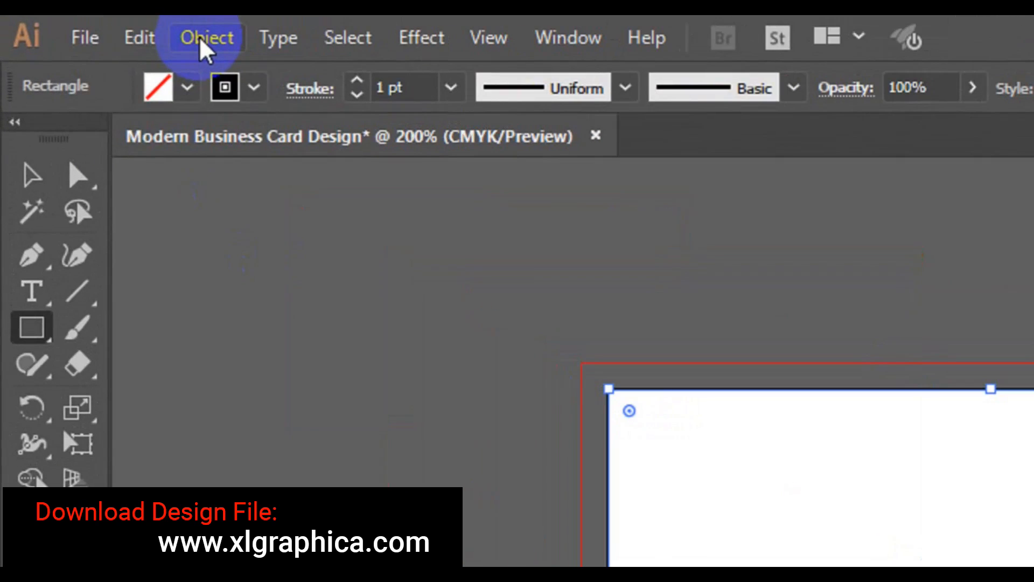
# Offset the card rectangle's path inward by -0.125 in
pyautogui.click(204, 39)
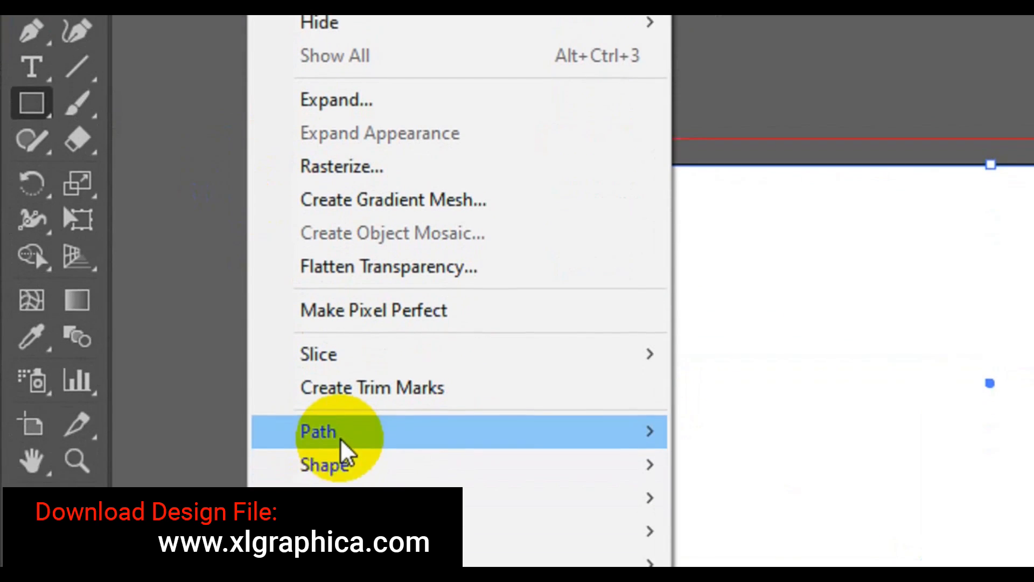
pyautogui.moveTo(341, 438)
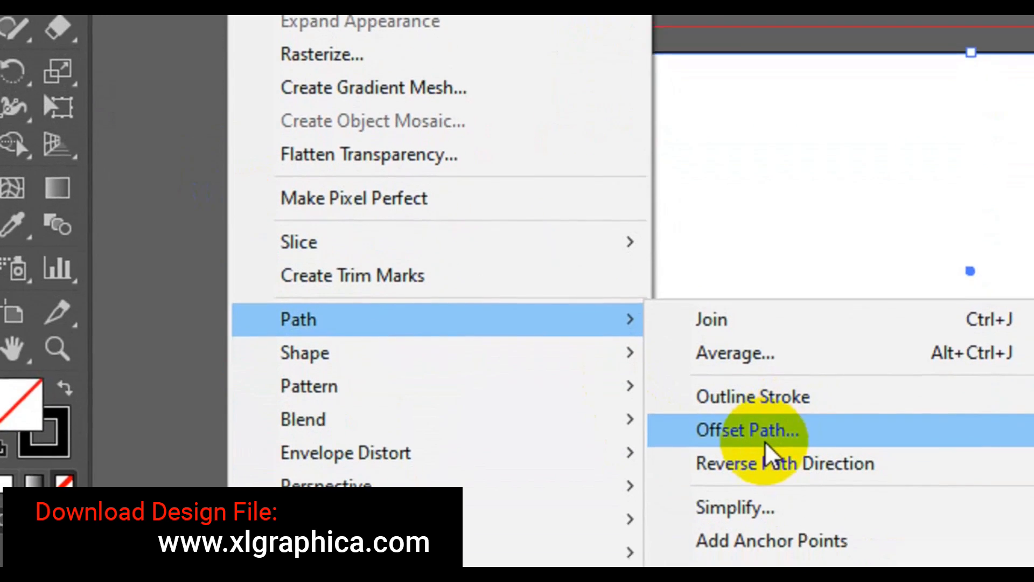
pyautogui.click(767, 487)
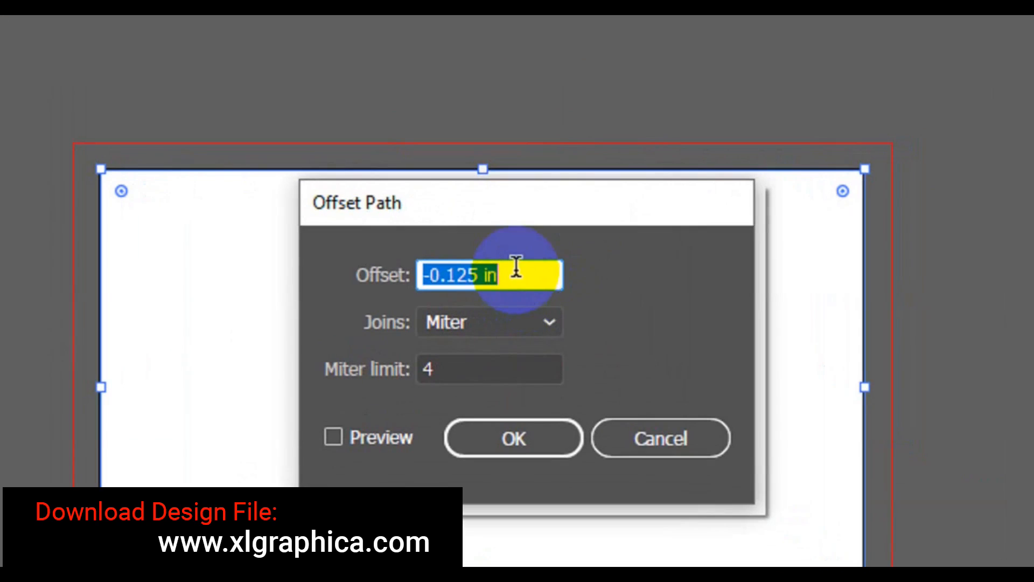
pyautogui.click(584, 240)
pyautogui.moveTo(519, 276); pyautogui.dragTo(383, 289)
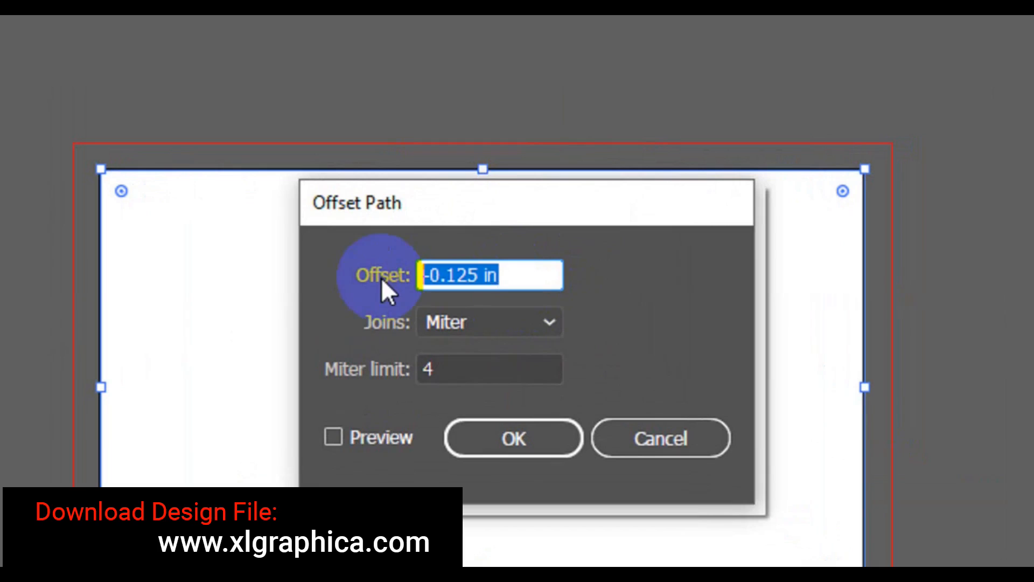
pyautogui.click(334, 436)
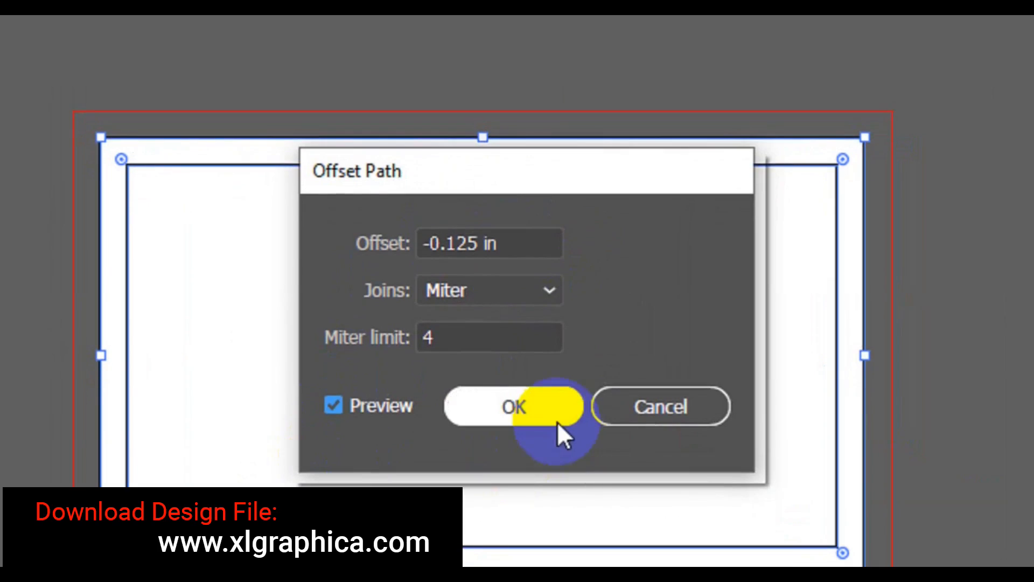
pyautogui.click(558, 423)
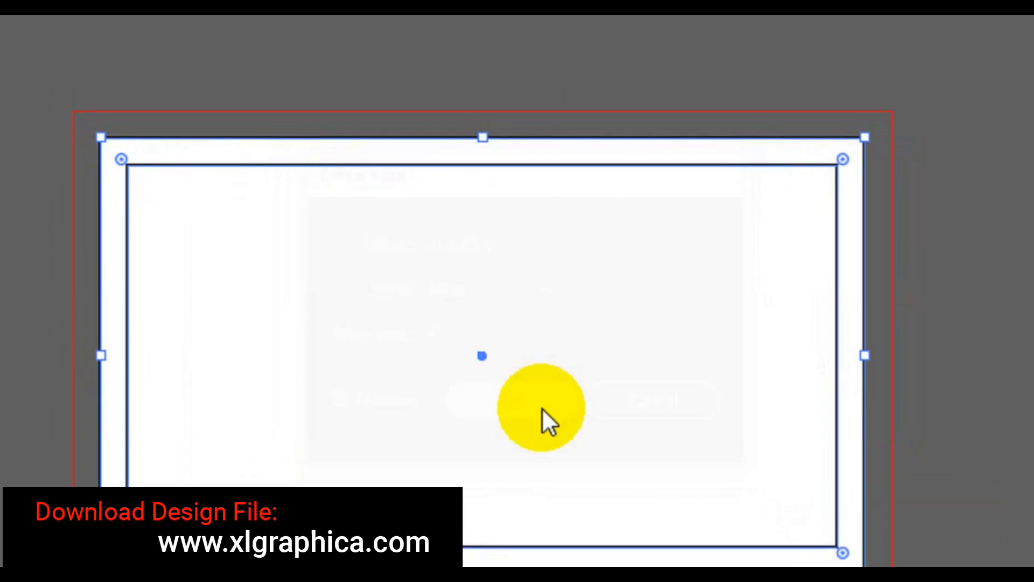
# Turn the inset path into a guide and deselect it
pyautogui.rightClick(544, 416)
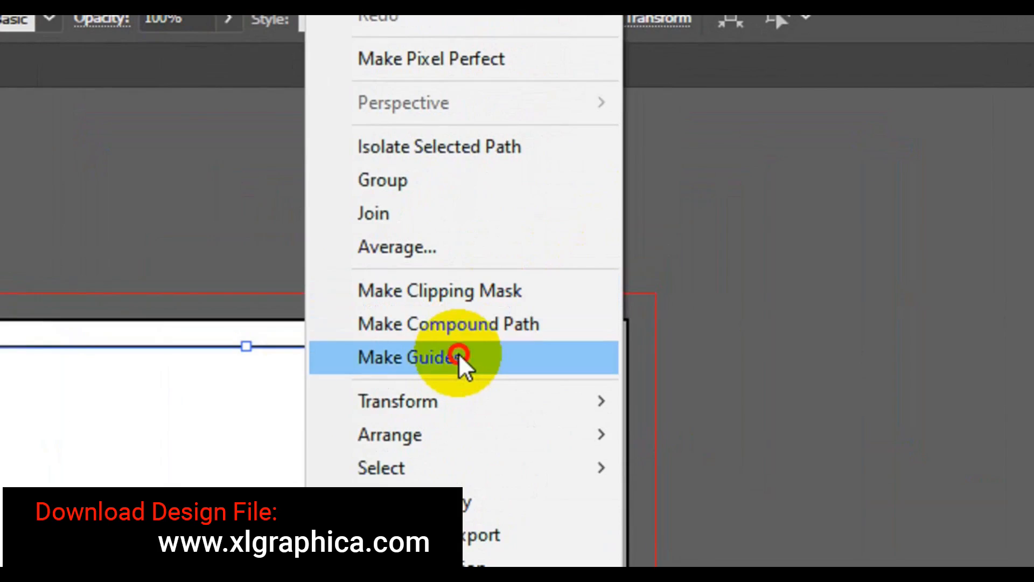
pyautogui.click(601, 220)
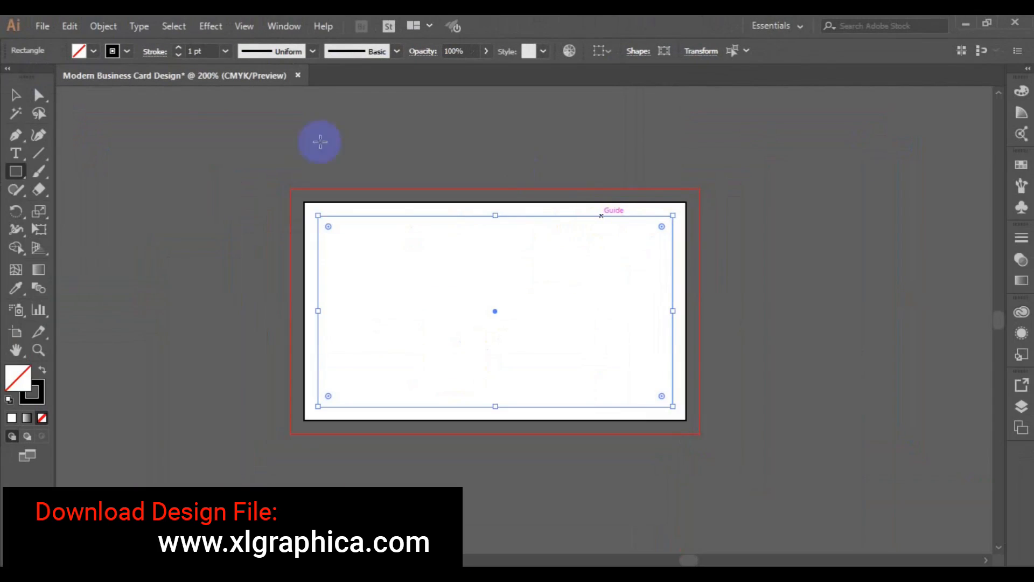
pyautogui.click(244, 323)
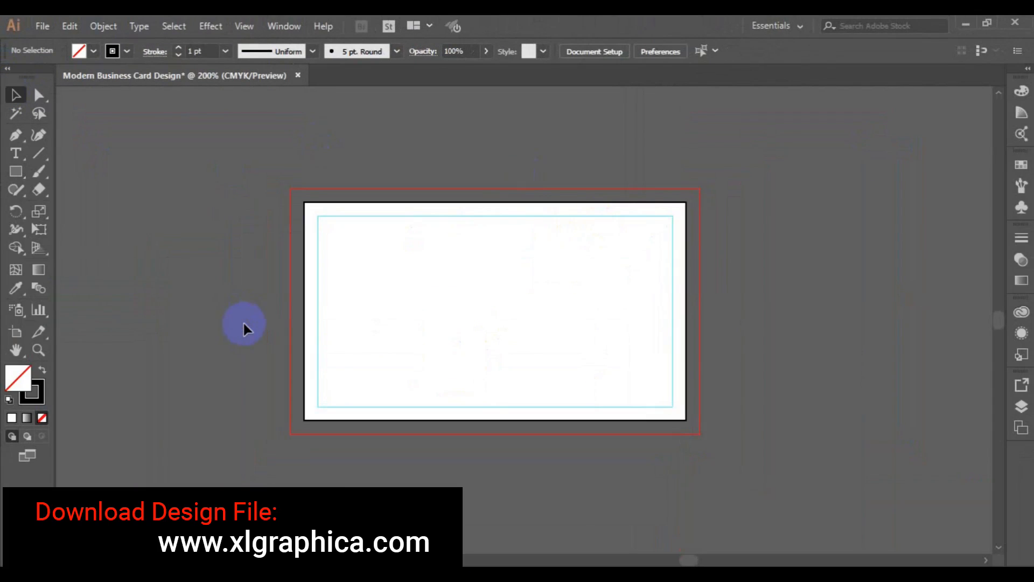
pyautogui.hotkey('ctrl', '+')
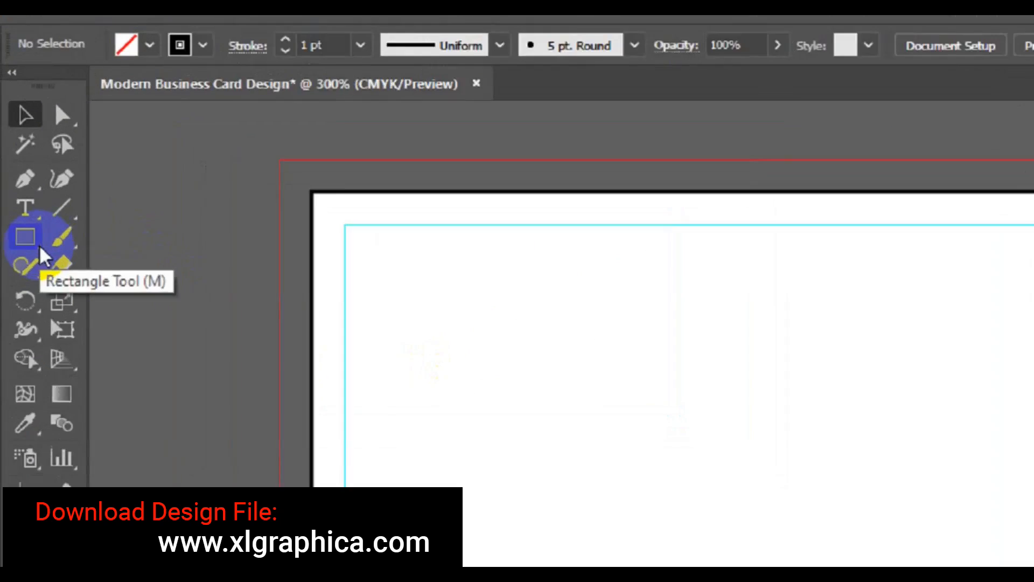
# Choose the Polygon tool with a black fill and no stroke
pyautogui.click(33, 287)
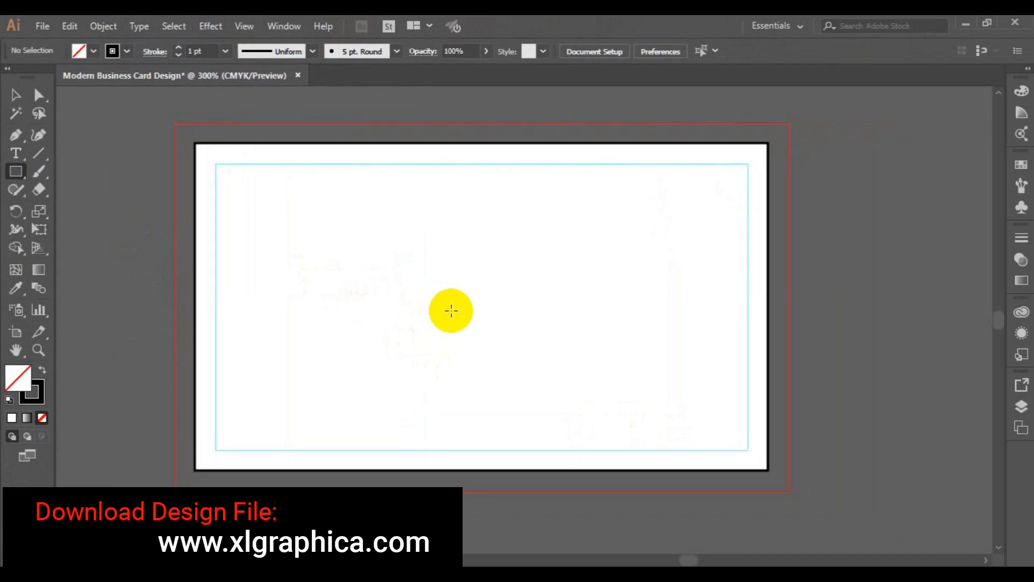
pyautogui.click(451, 311)
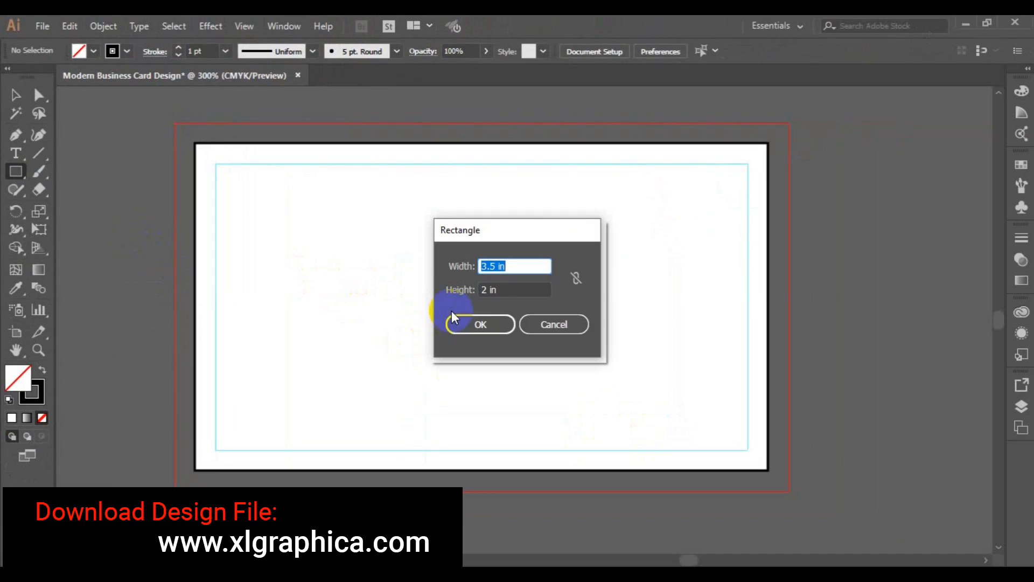
pyautogui.click(555, 324)
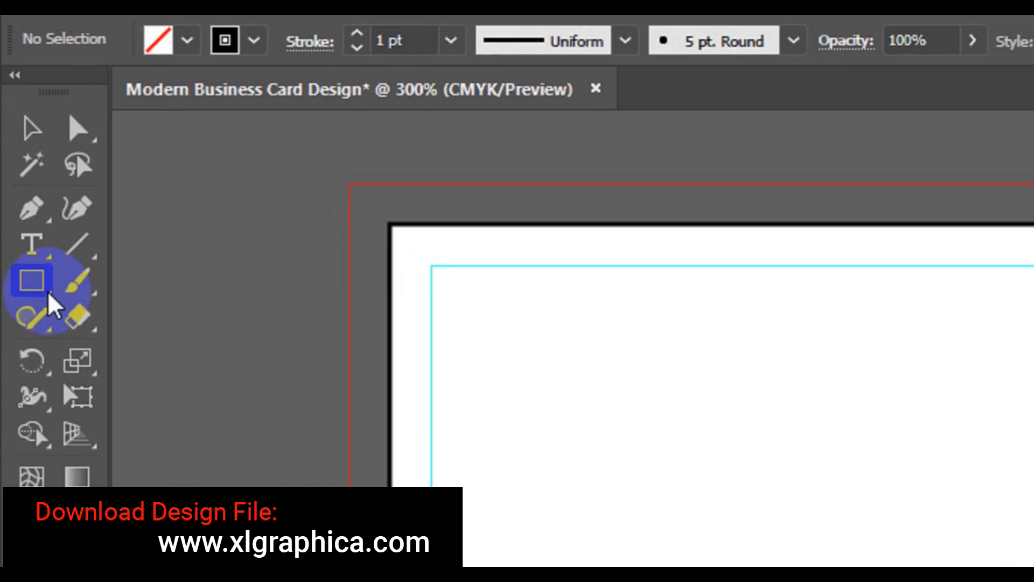
pyautogui.moveTo(48, 304); pyautogui.dragTo(203, 393)
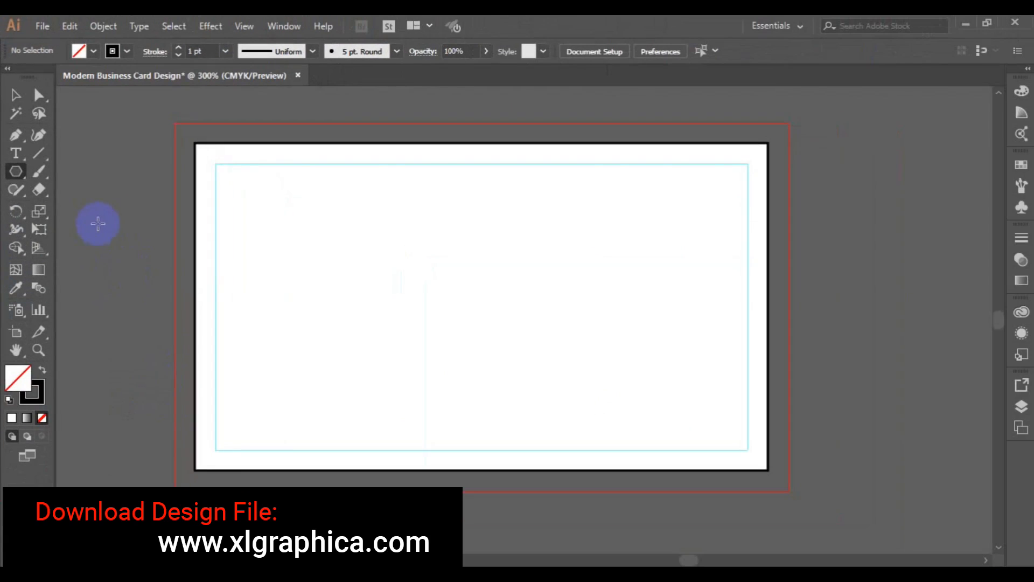
pyautogui.click(94, 50)
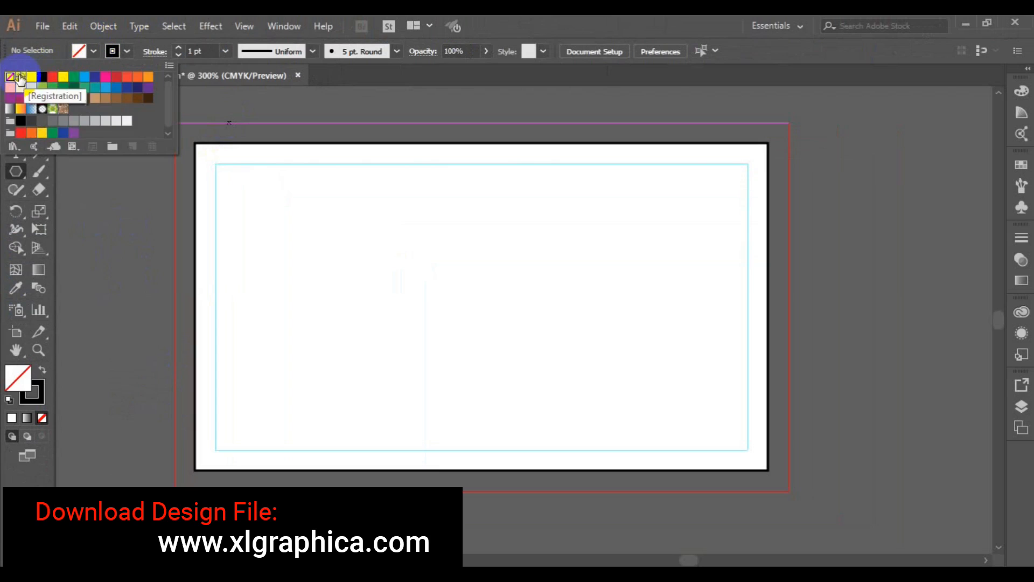
pyautogui.click(41, 80)
pyautogui.click(127, 53)
pyautogui.click(127, 53)
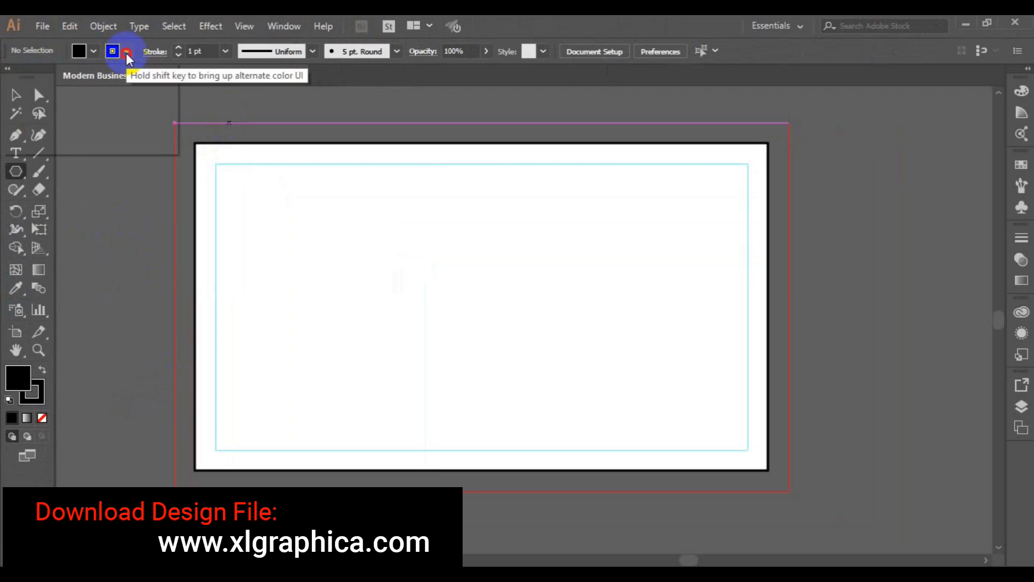
pyautogui.click(11, 78)
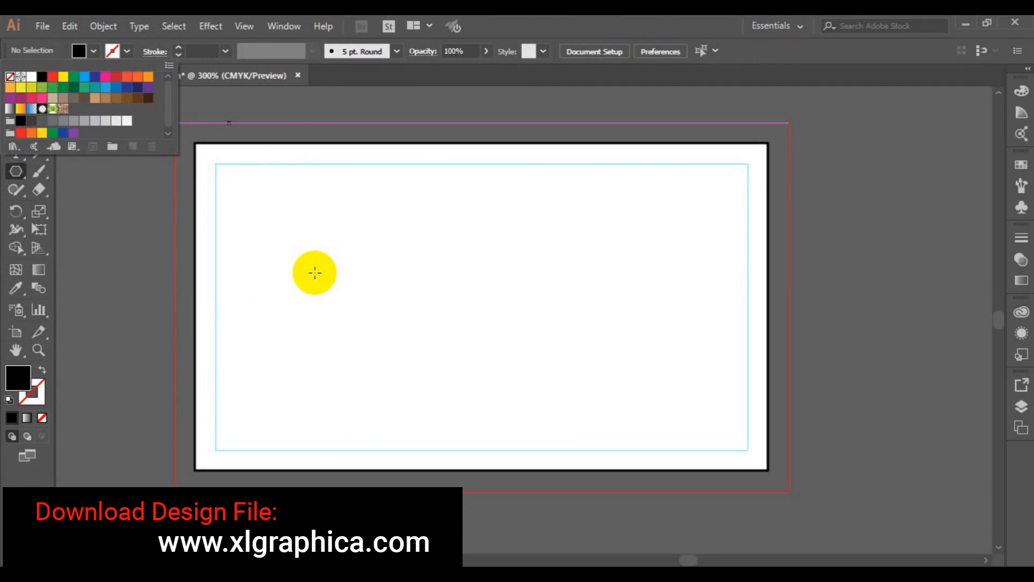
pyautogui.click(424, 365)
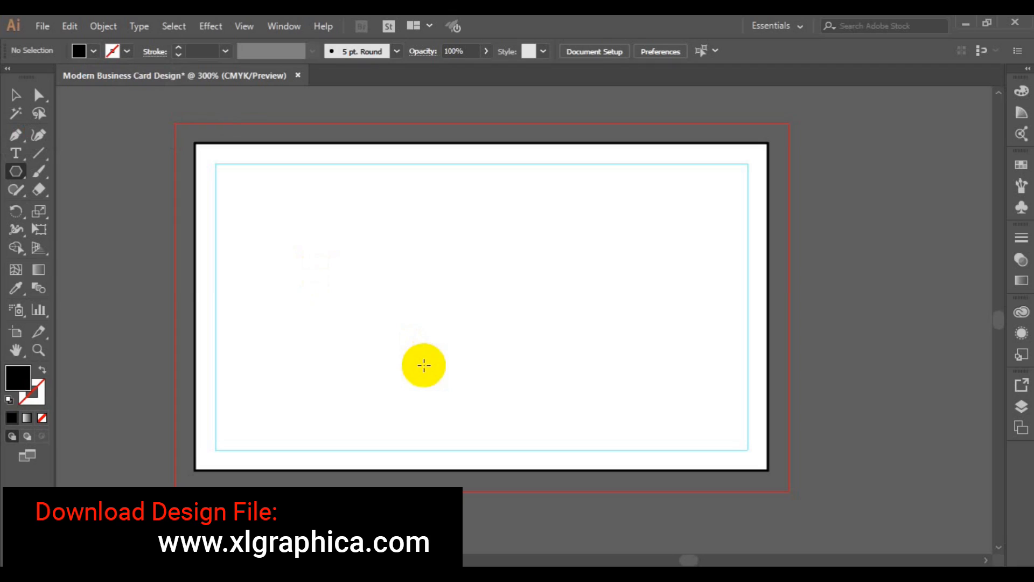
# Draw a 6-sided hexagon on the card's left half
pyautogui.click(405, 298)
pyautogui.click(490, 329)
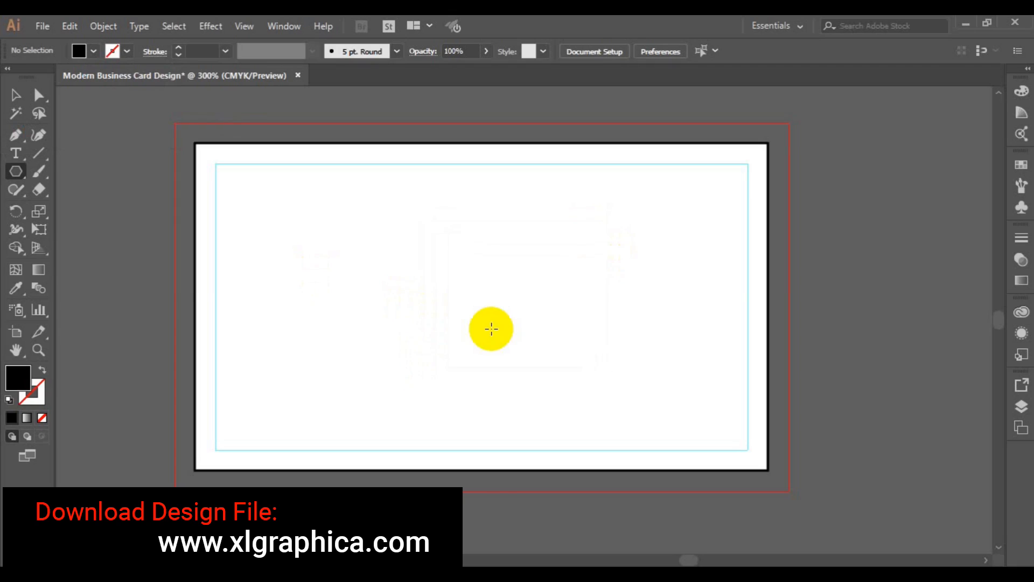
pyautogui.click(16, 95)
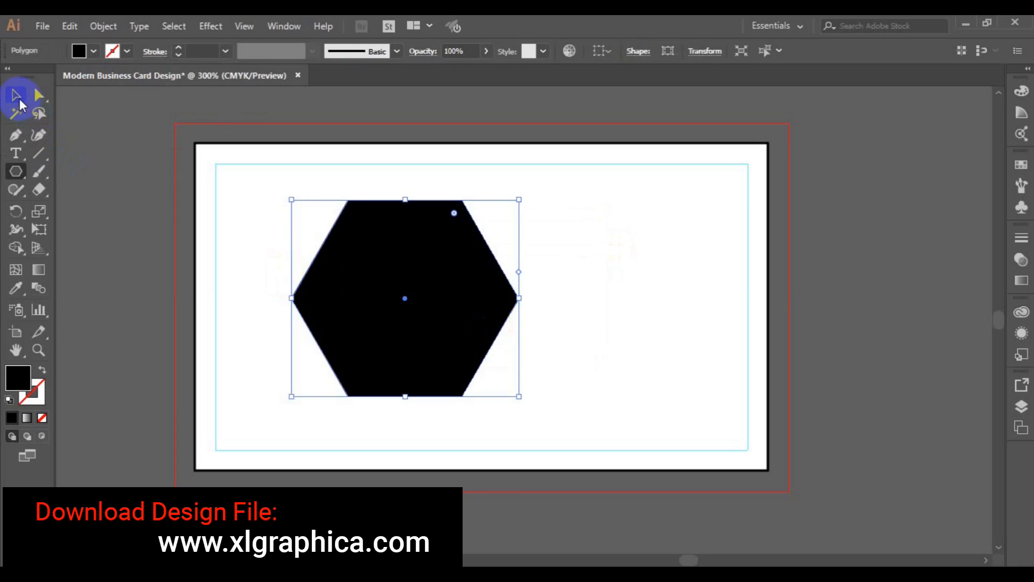
# Rotate the hexagon 90°, round its corners to 0.2 in, and move it to the top-right corner
pyautogui.moveTo(524, 401); pyautogui.dragTo(475, 215)
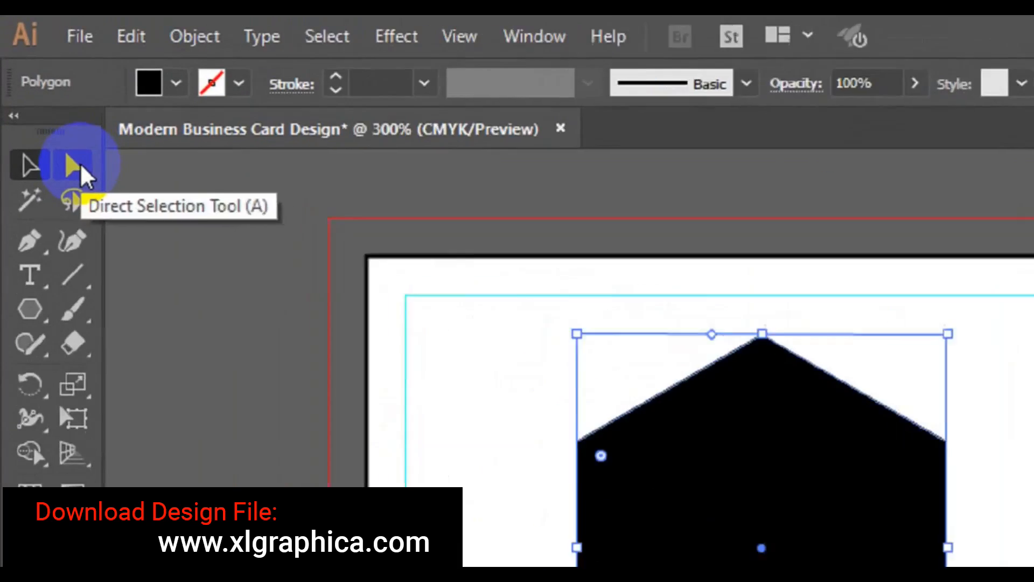
pyautogui.click(80, 168)
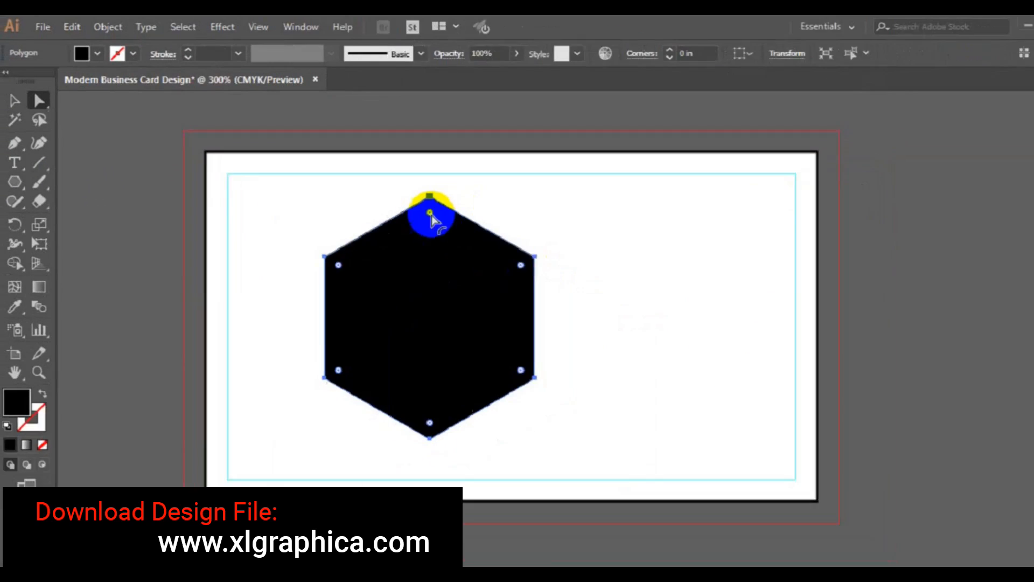
pyautogui.moveTo(406, 202); pyautogui.dragTo(405, 227)
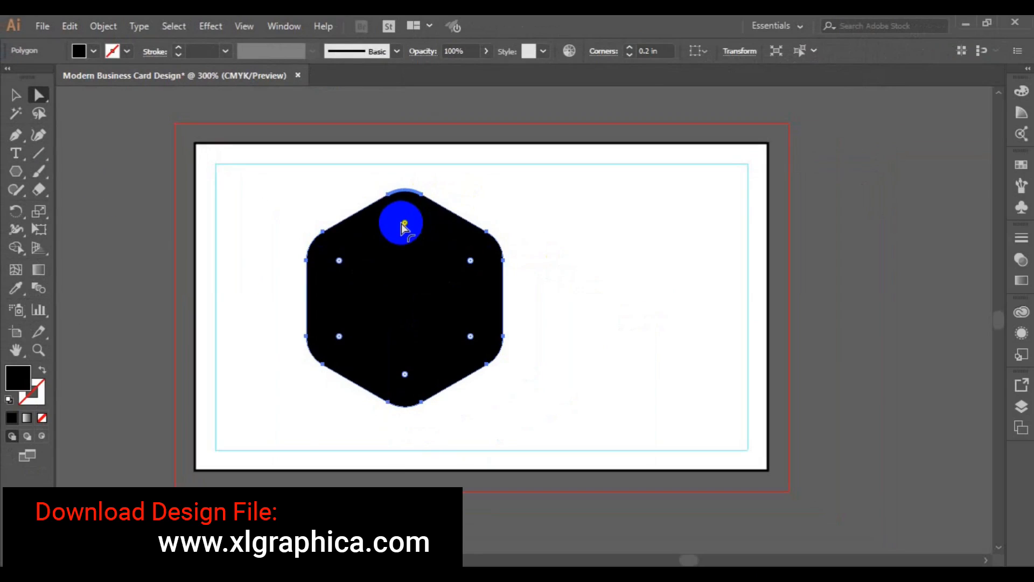
pyautogui.click(16, 95)
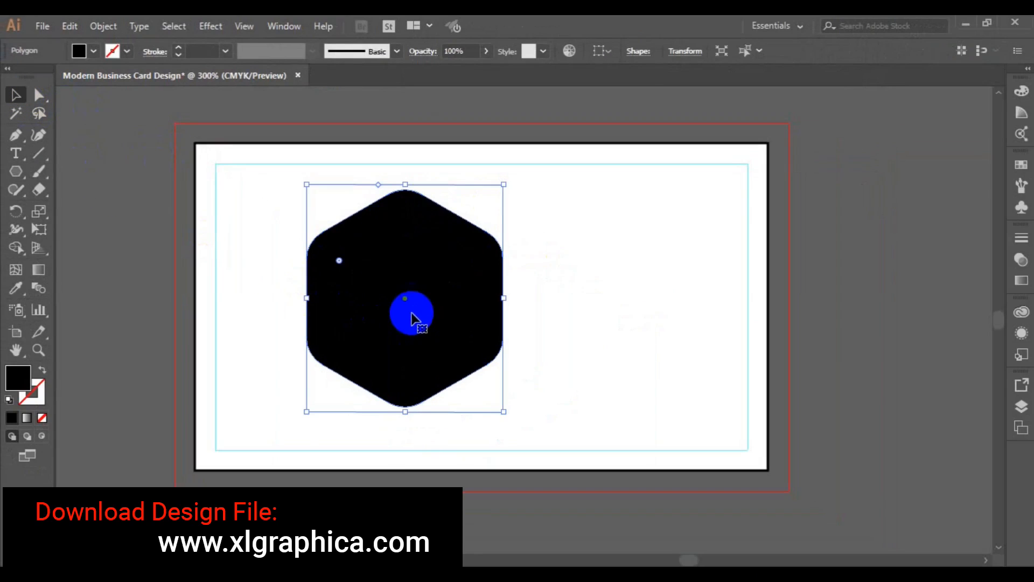
pyautogui.moveTo(407, 304); pyautogui.dragTo(668, 194)
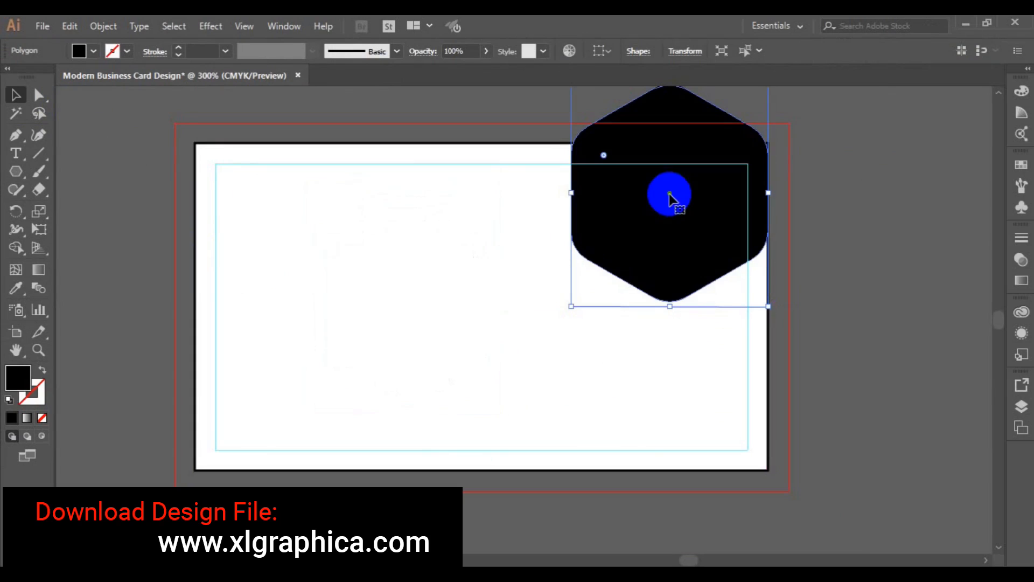
# Give the hexagon no fill and a black stroke, then place a copy at the bottom-right
pyautogui.click(93, 50)
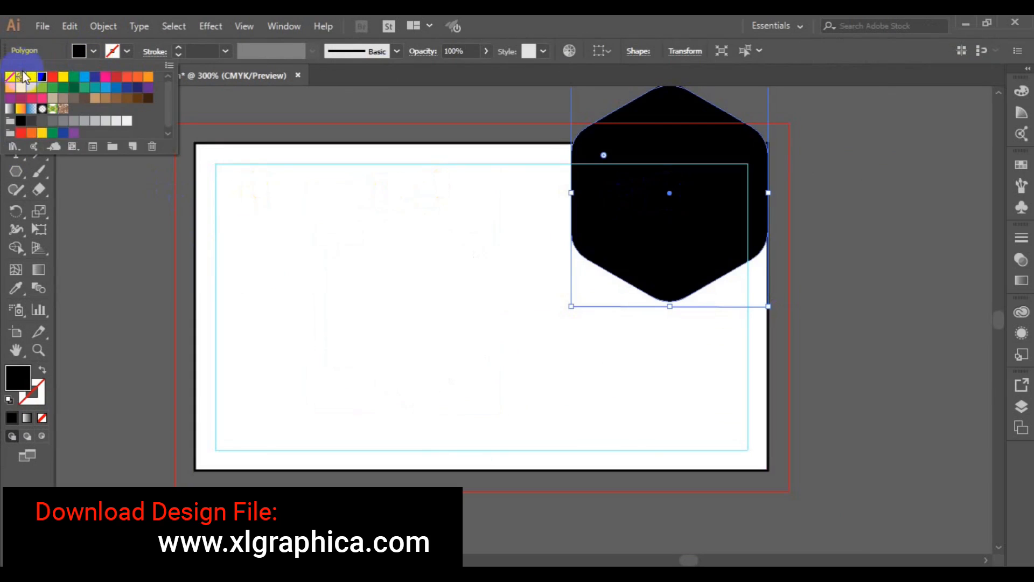
pyautogui.click(12, 75)
pyautogui.click(127, 51)
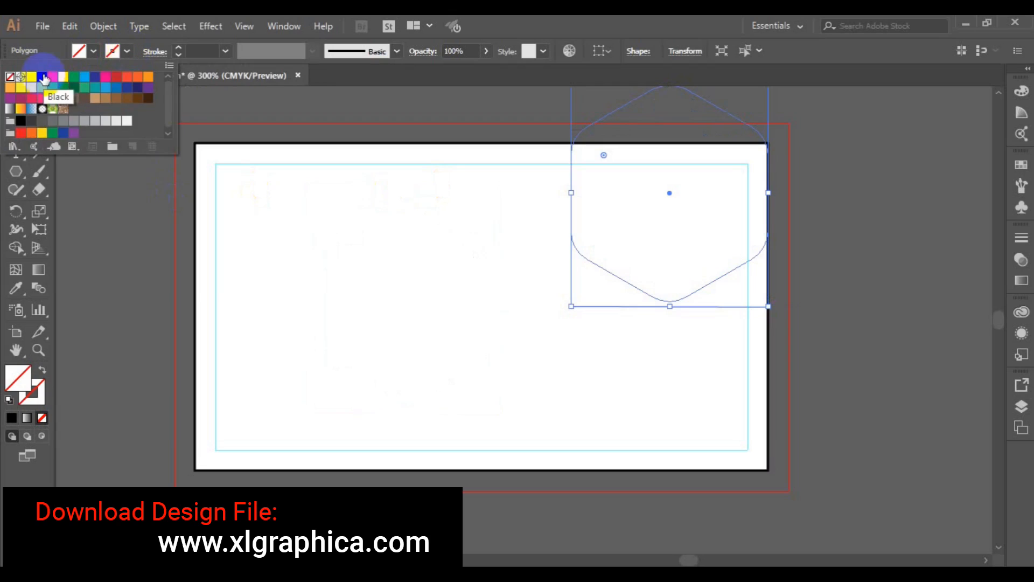
pyautogui.click(42, 76)
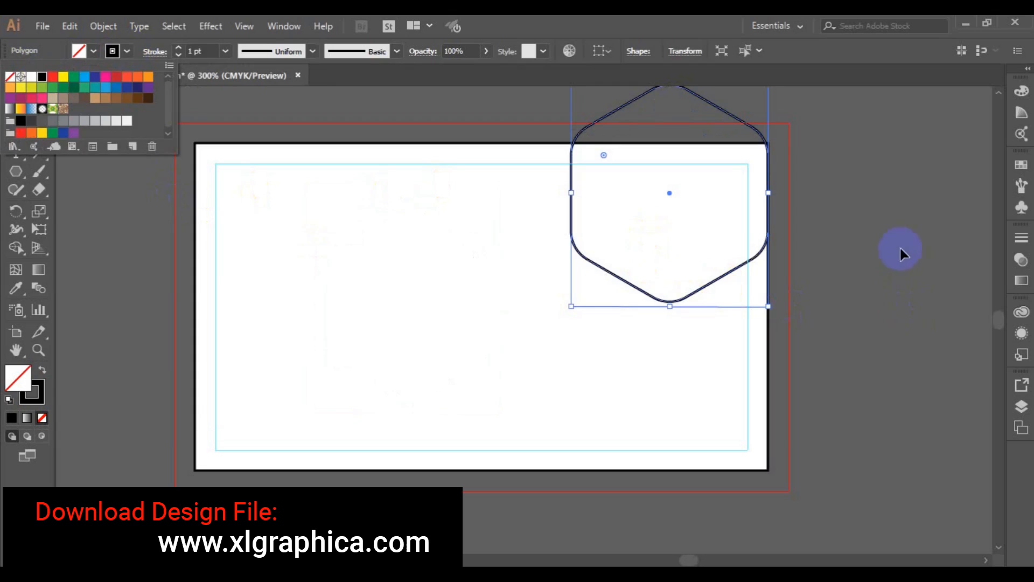
pyautogui.click(669, 191)
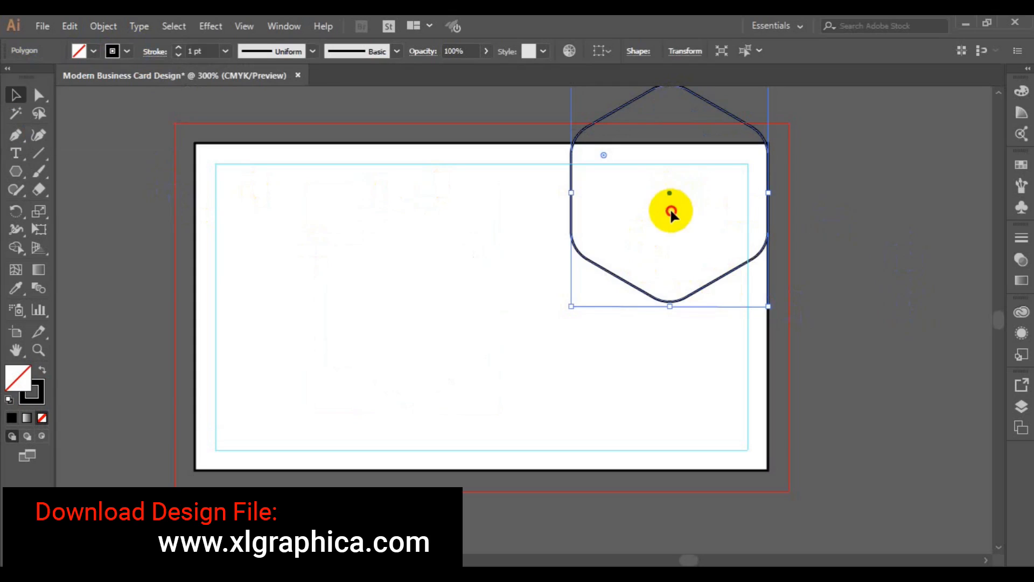
pyautogui.moveTo(668, 192); pyautogui.dragTo(766, 503)
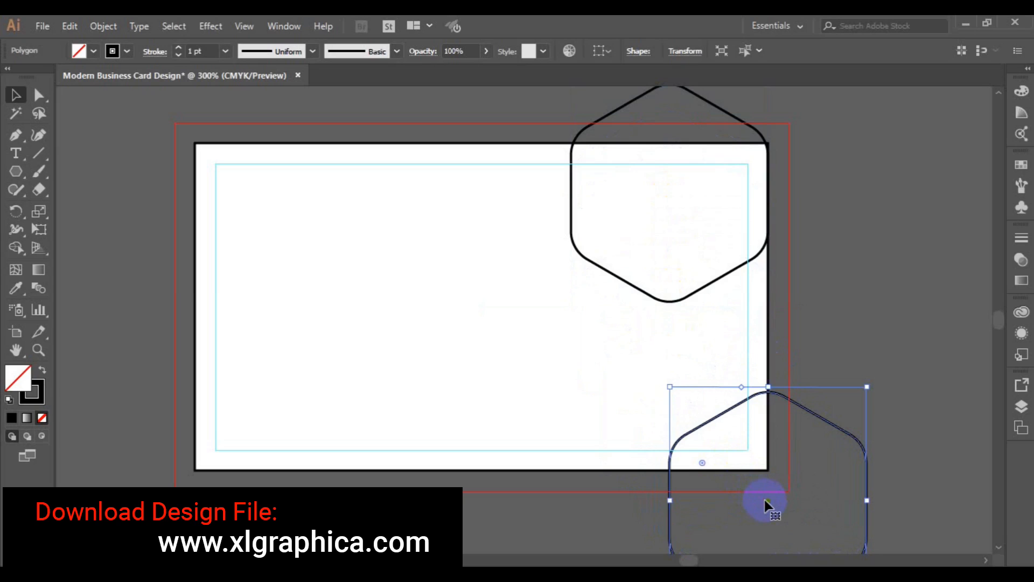
# Alt-drag another hexagon copy into the card's right half and move the top hexagon higher
pyautogui.press('alt')
pyautogui.moveTo(769, 502)
pyautogui.mouseDown()
pyautogui.moveTo(753, 469)
pyautogui.moveTo(640, 350)
pyautogui.moveTo(637, 324)
pyautogui.moveTo(650, 322)
pyautogui.mouseUp()
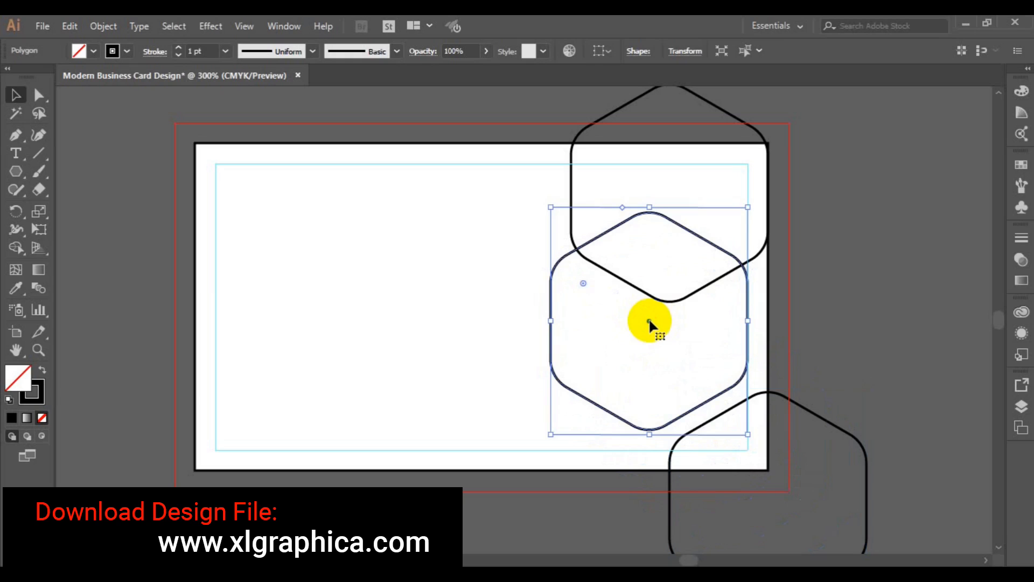
pyautogui.hotkey('ctrl', '-')
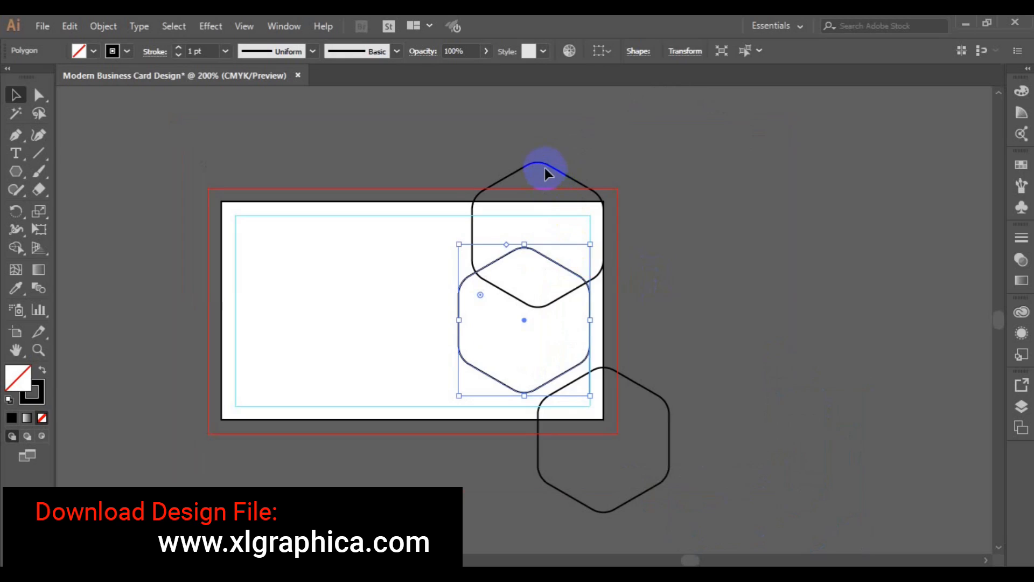
pyautogui.click(545, 168)
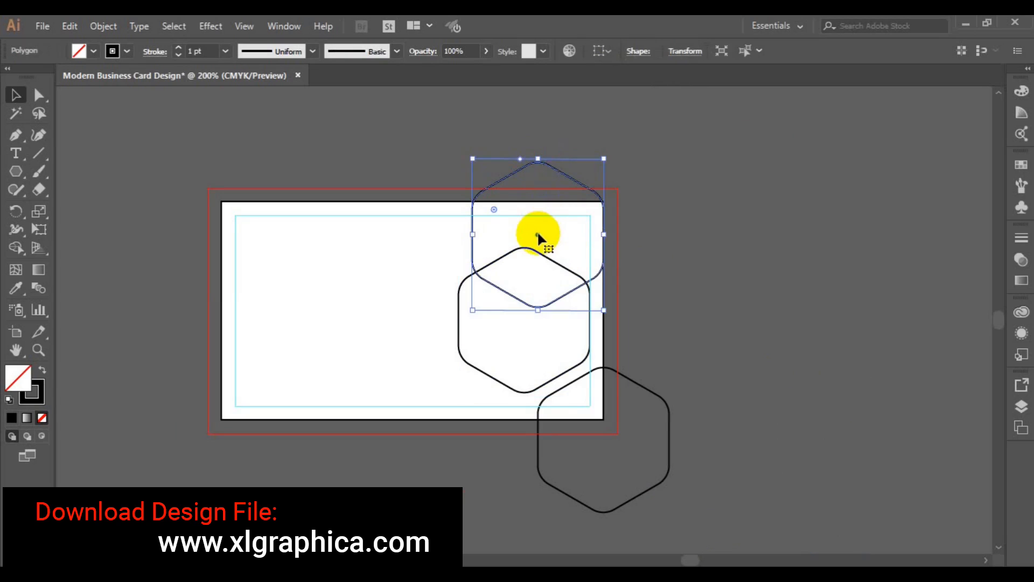
pyautogui.moveTo(538, 235); pyautogui.dragTo(536, 192)
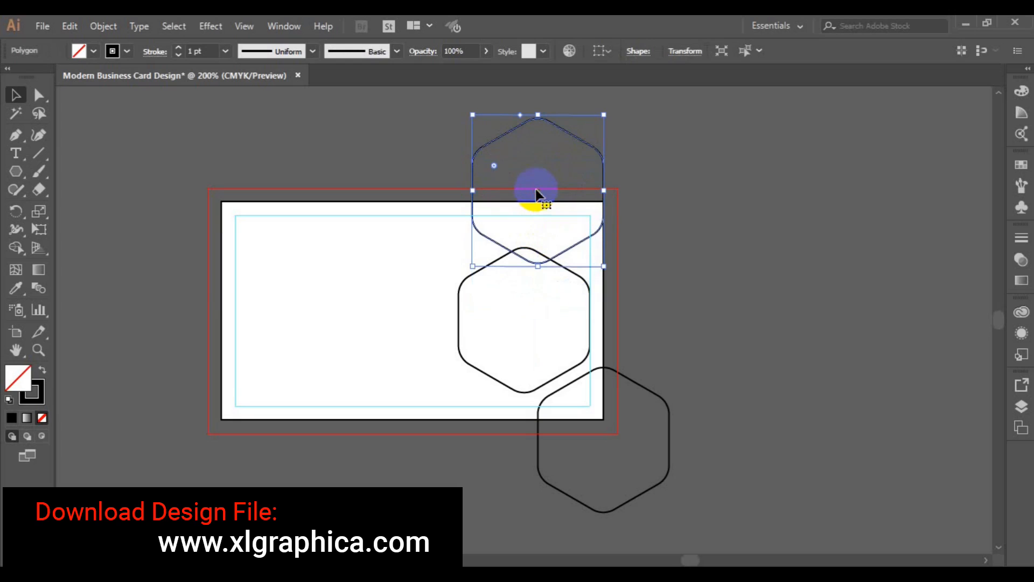
# Enlarge the middle hexagon and nudge it slightly upward
pyautogui.click(523, 356)
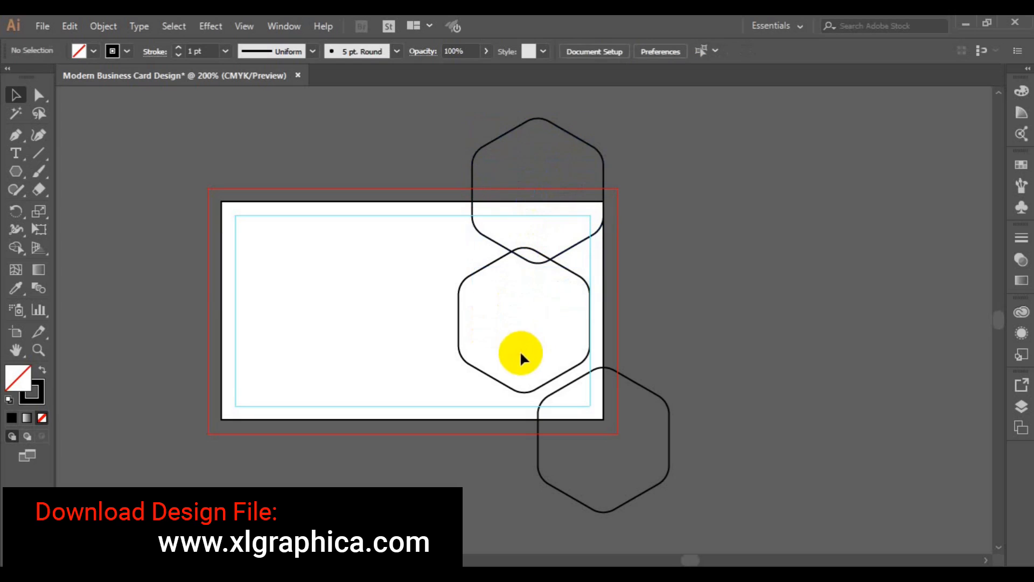
pyautogui.click(495, 378)
pyautogui.moveTo(590, 396); pyautogui.dragTo(601, 414)
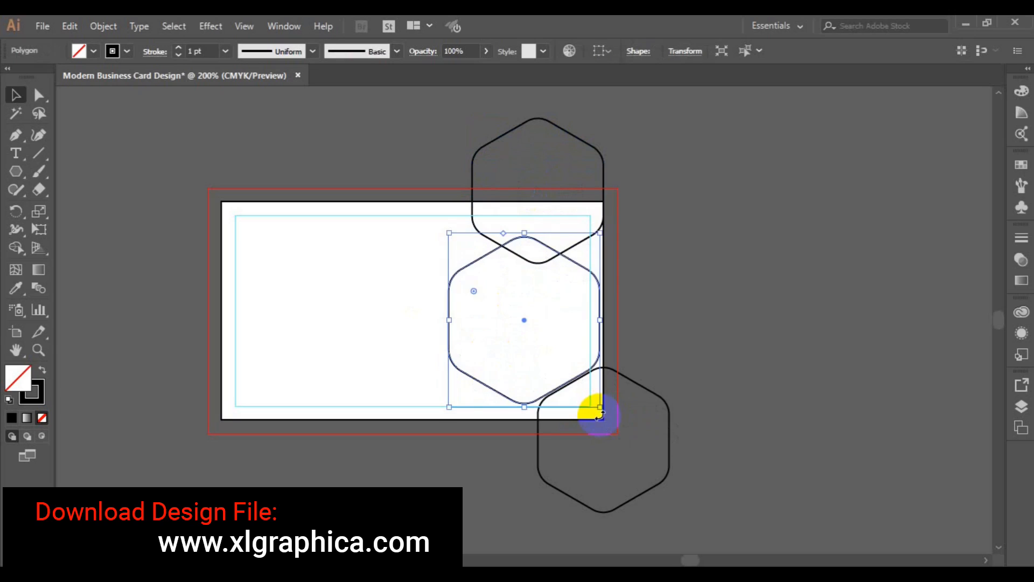
pyautogui.click(523, 313)
pyautogui.moveTo(524, 315); pyautogui.dragTo(523, 304)
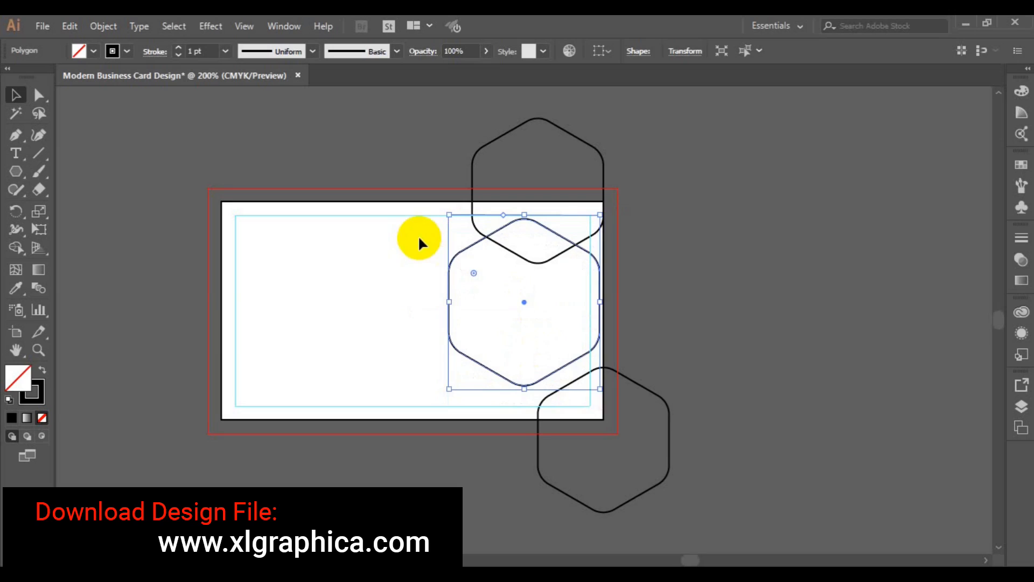
# Paste a copy of the middle hexagon in front, fill it green, and shrink it inside the outline
pyautogui.click(69, 26)
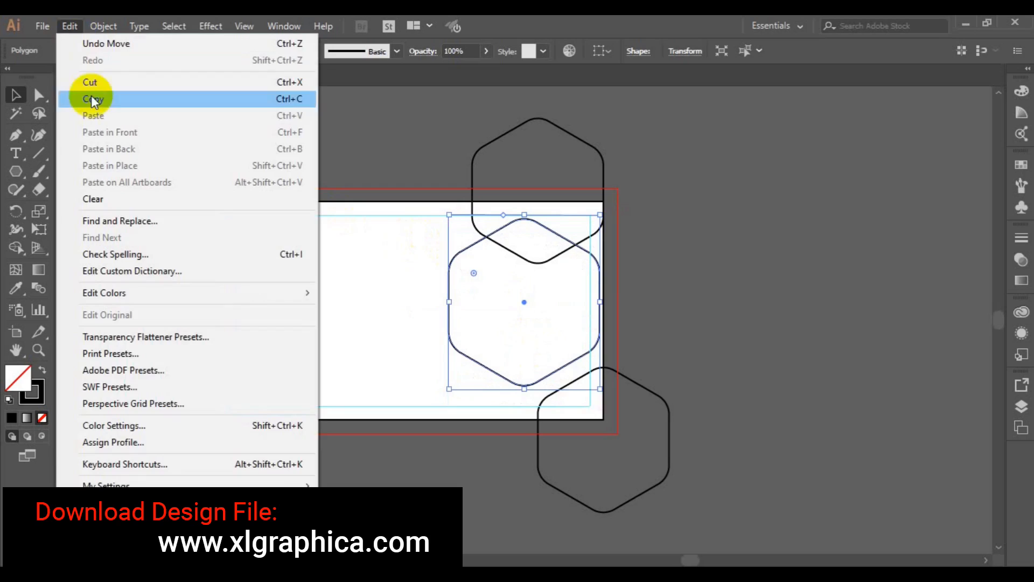
pyautogui.click(127, 99)
pyautogui.click(69, 27)
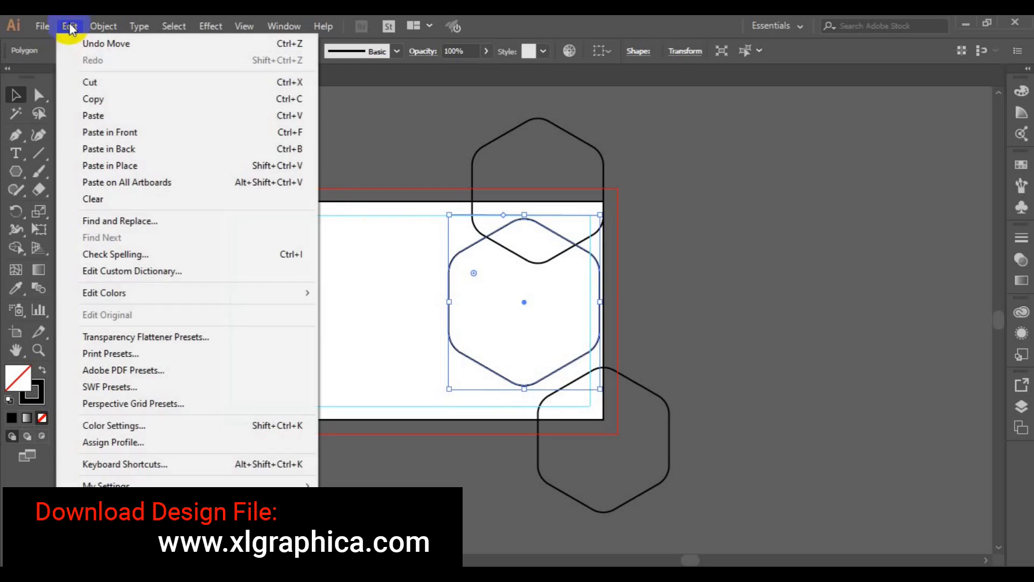
pyautogui.click(117, 135)
pyautogui.click(96, 53)
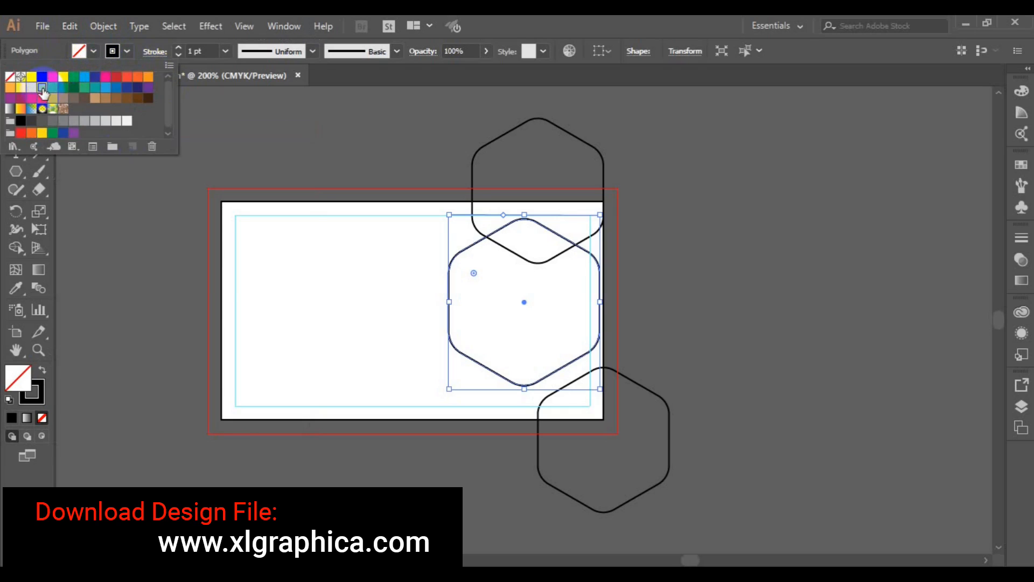
pyautogui.click(52, 85)
pyautogui.click(279, 200)
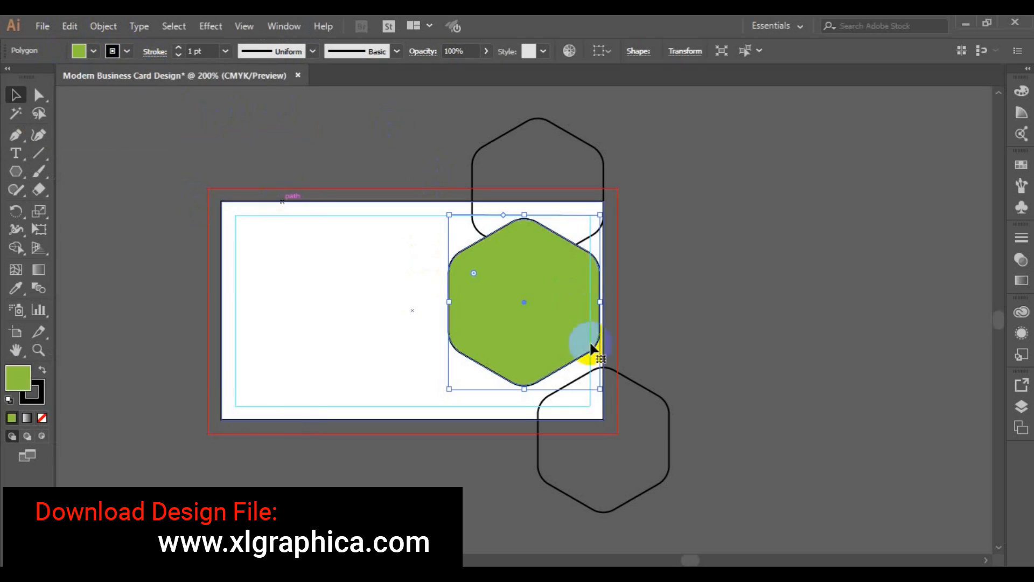
pyautogui.moveTo(602, 394); pyautogui.dragTo(589, 372)
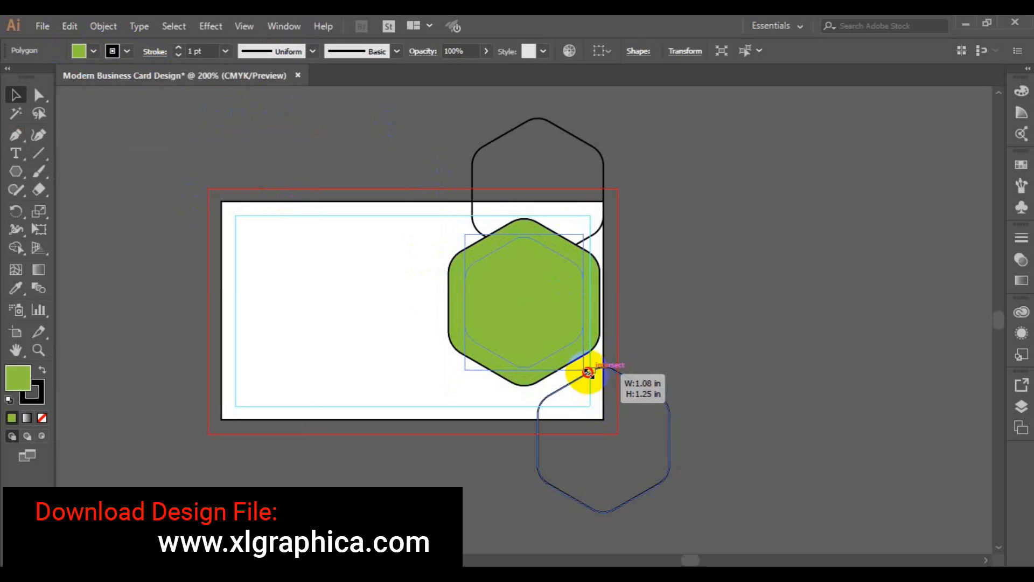
pyautogui.moveTo(591, 376); pyautogui.dragTo(589, 371)
pyautogui.click(750, 345)
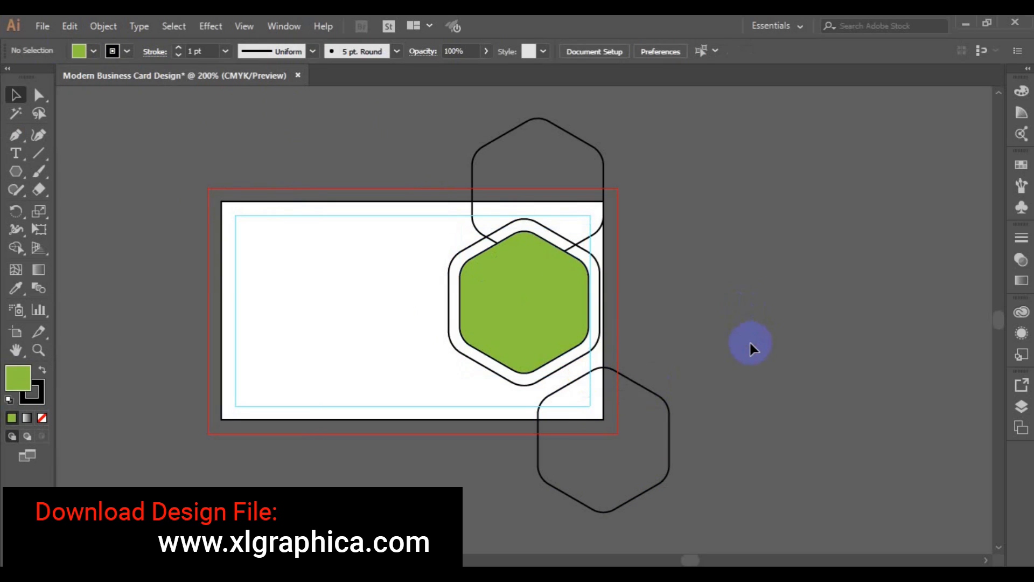
# Move the bottom outlined hexagon over the card's bottom-left corner
pyautogui.click(564, 494)
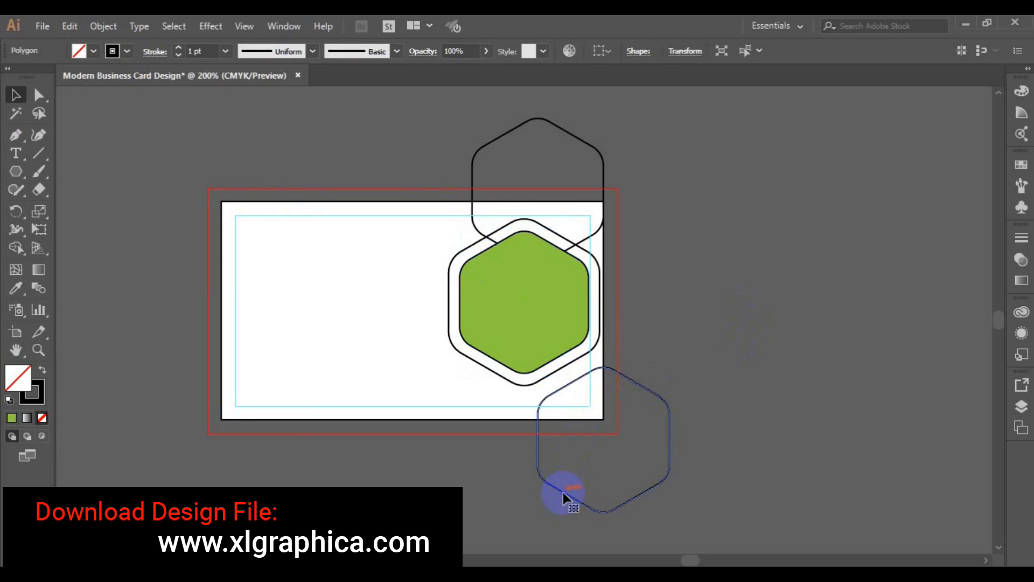
pyautogui.moveTo(560, 500); pyautogui.dragTo(219, 484)
pyautogui.moveTo(235, 374); pyautogui.dragTo(235, 376)
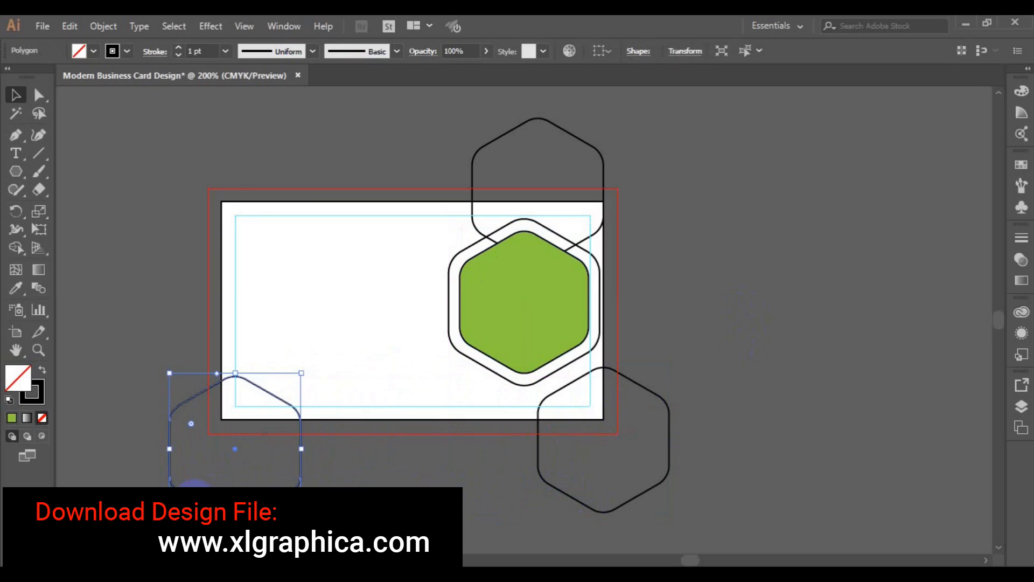
# Send the card rectangle to the back with Arrange > Send to Back
pyautogui.click(222, 301)
pyautogui.rightClick(222, 302)
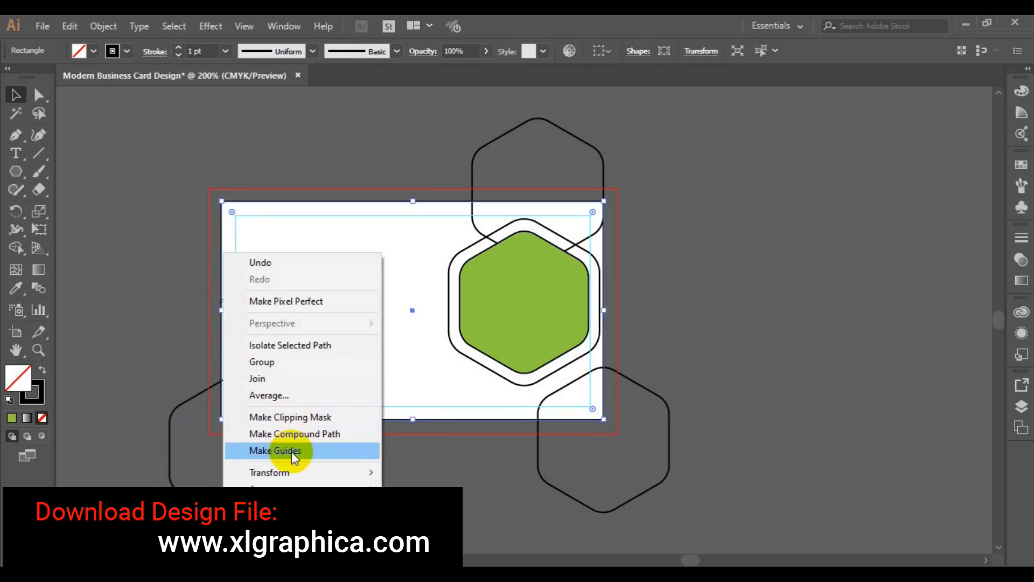
pyautogui.click(450, 489)
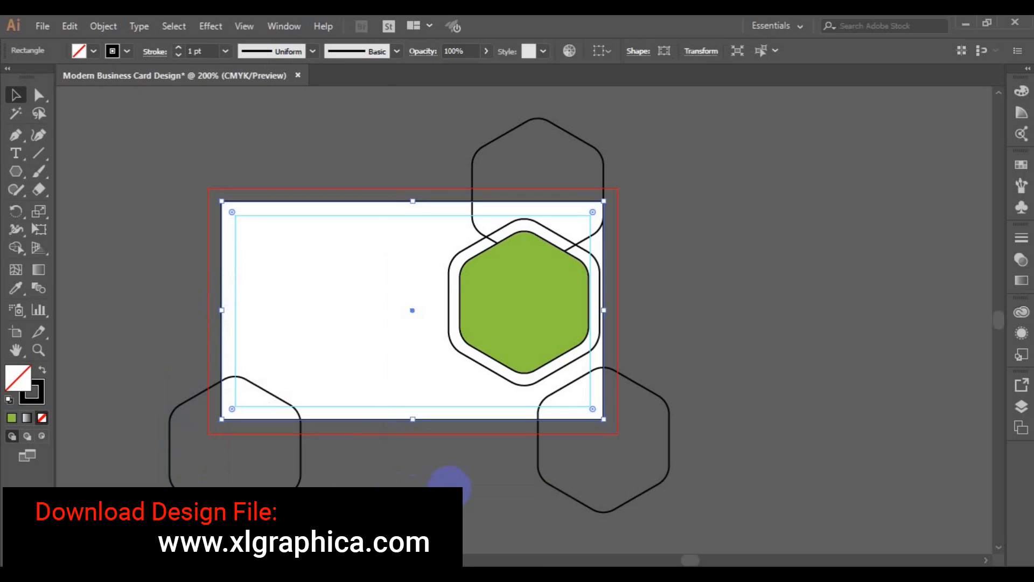
pyautogui.click(554, 340)
# Nudge the green hexagon and its outline slightly right, then select everything on the card
pyautogui.keyDown('shift'); pyautogui.click(455, 346); pyautogui.keyUp('shift')
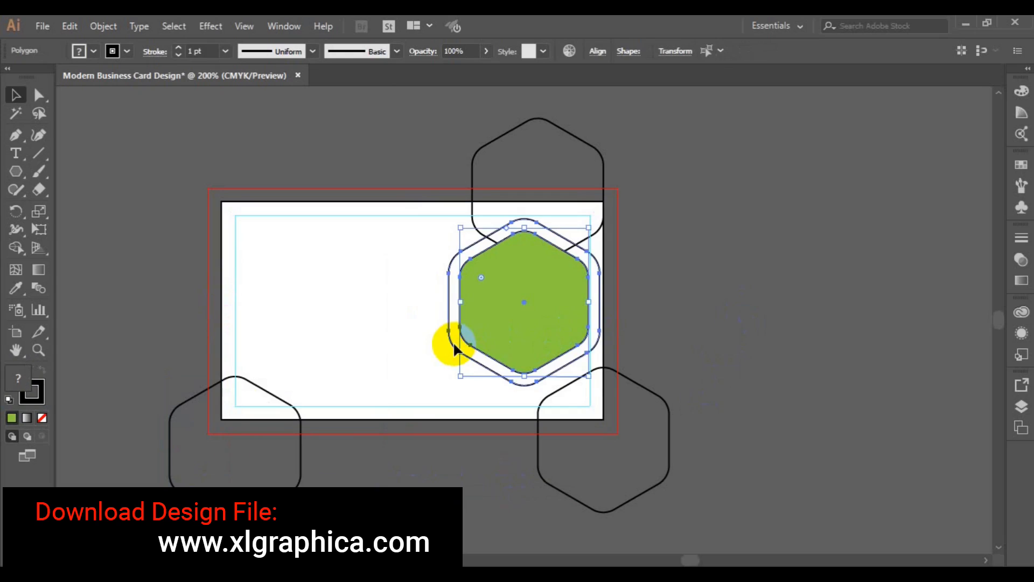
pyautogui.press('Right')
pyautogui.press('Right')
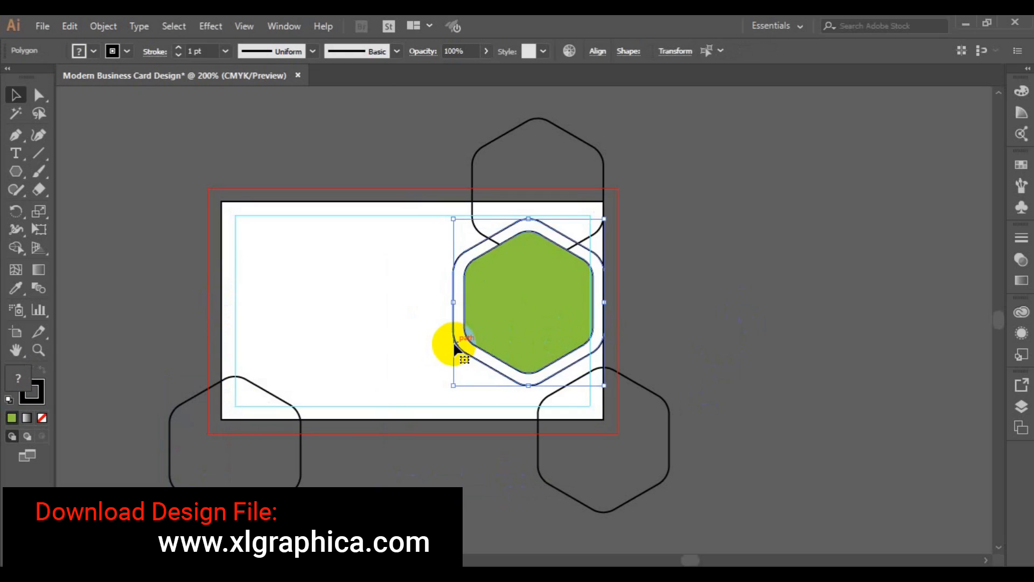
pyautogui.click(613, 501)
pyautogui.moveTo(152, 120); pyautogui.dragTo(691, 462)
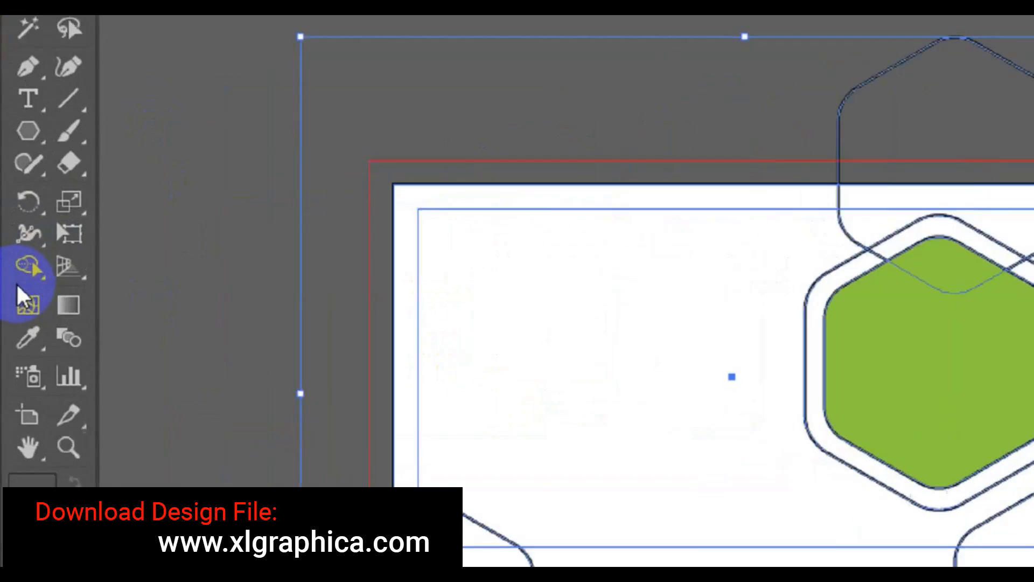
# With Shape Builder, delete the top, lower-right and lower-left hexagon parts outside the card
pyautogui.click(27, 267)
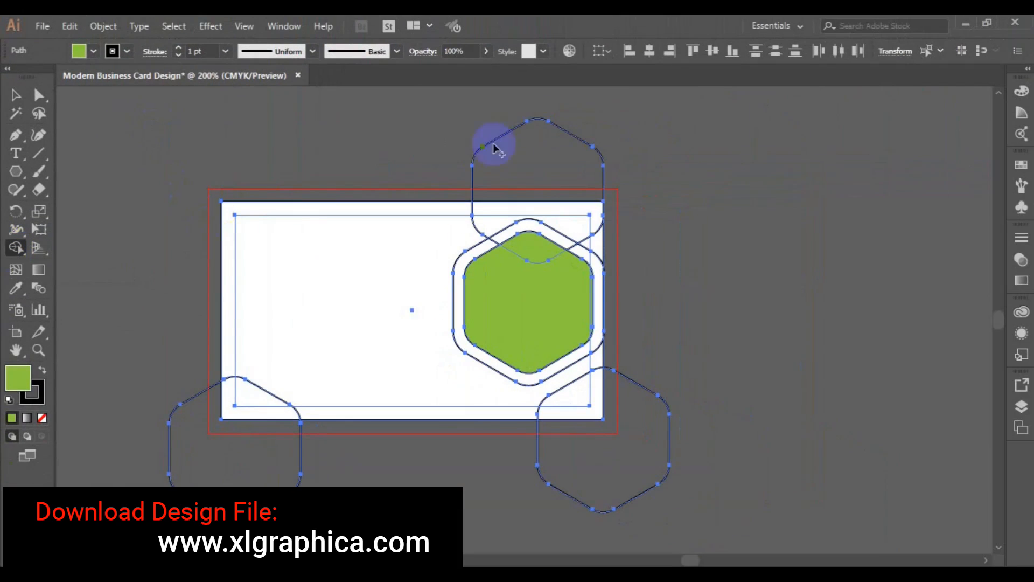
pyautogui.click(542, 123)
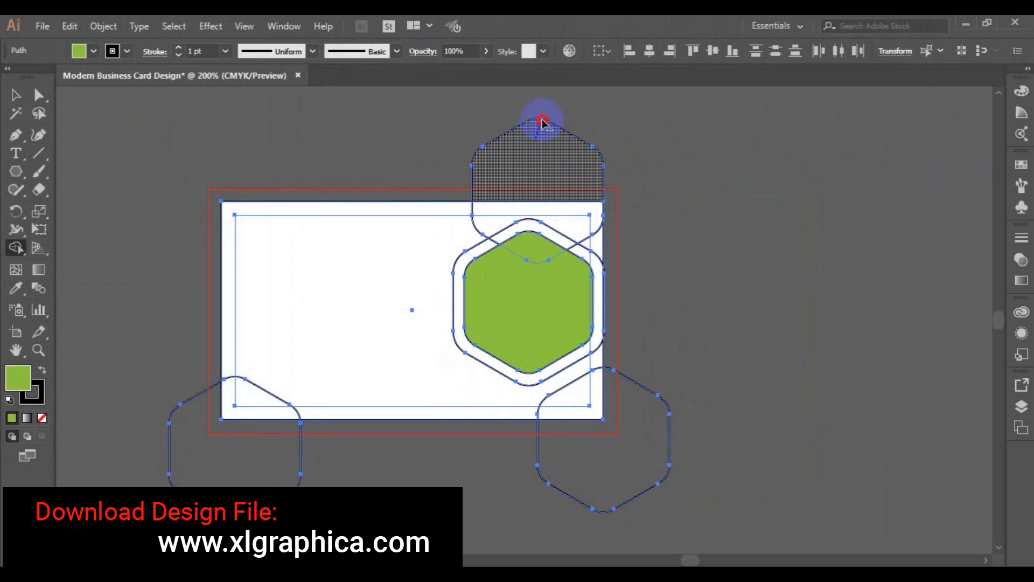
pyautogui.moveTo(543, 113); pyautogui.dragTo(553, 104)
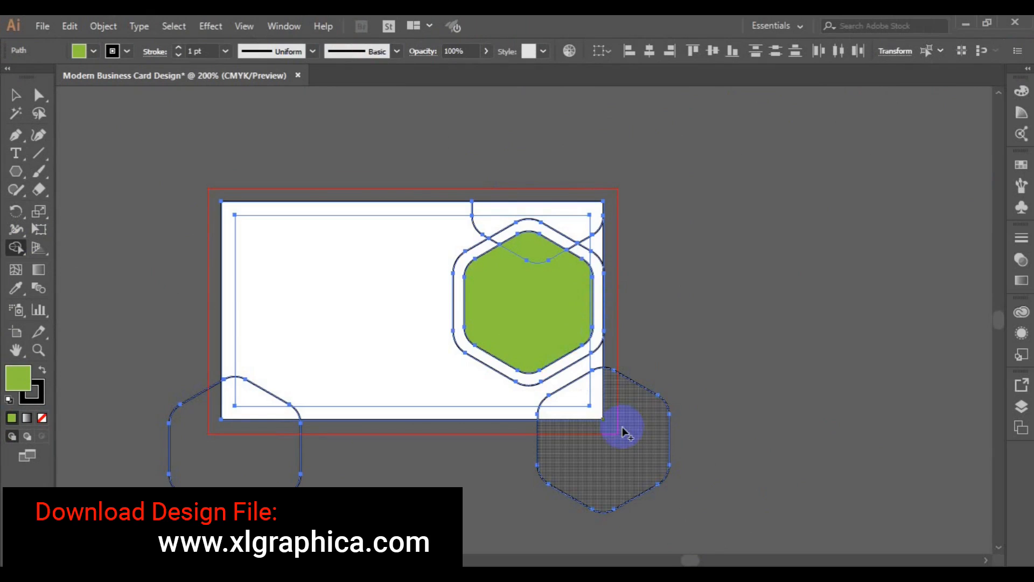
pyautogui.moveTo(623, 428); pyautogui.dragTo(667, 492)
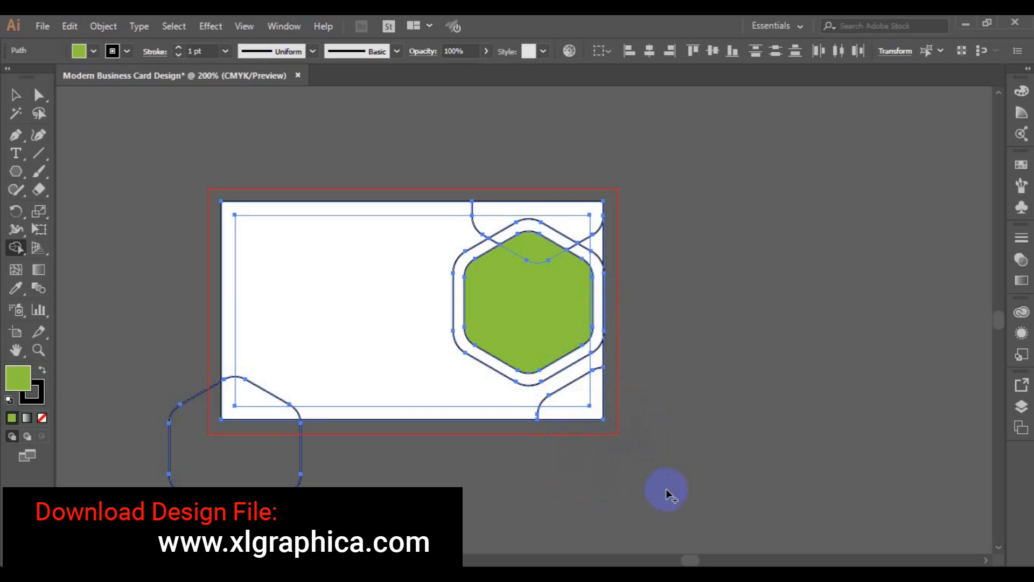
pyautogui.moveTo(208, 465); pyautogui.dragTo(196, 491)
pyautogui.click(16, 96)
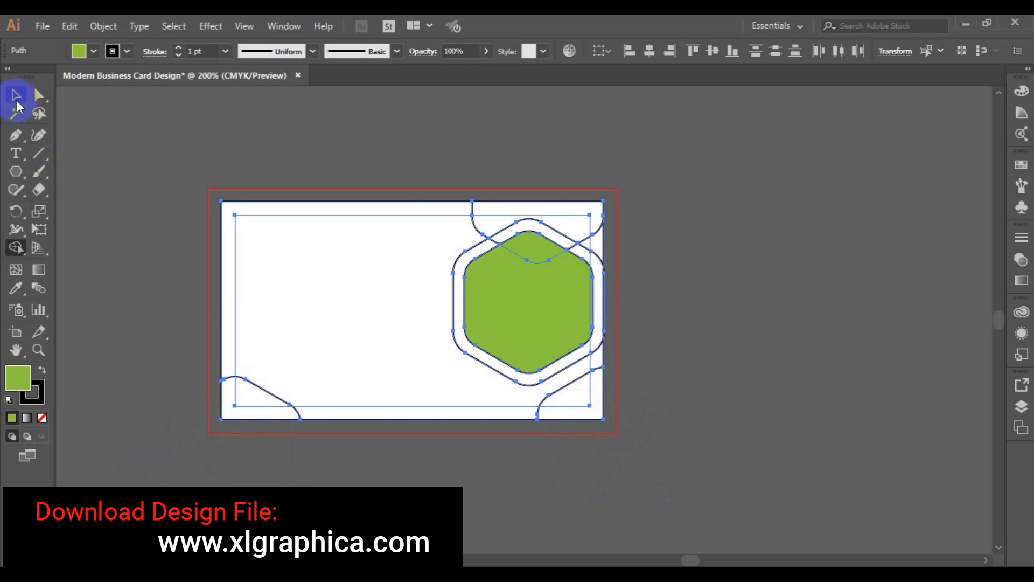
# Fill the top-right curved corner piece purple and remove its outline
pyautogui.click(118, 242)
pyautogui.click(474, 207)
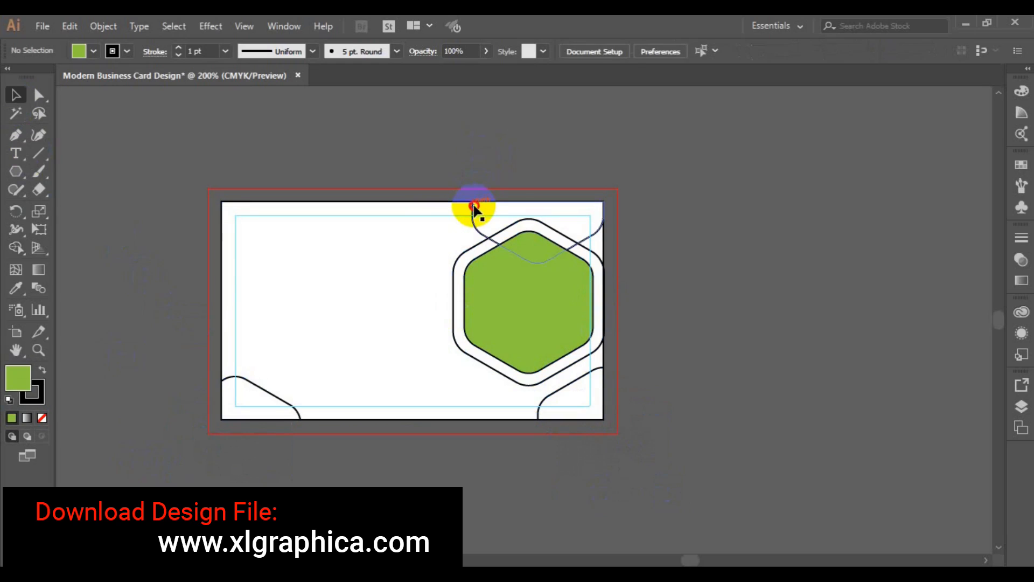
pyautogui.click(93, 50)
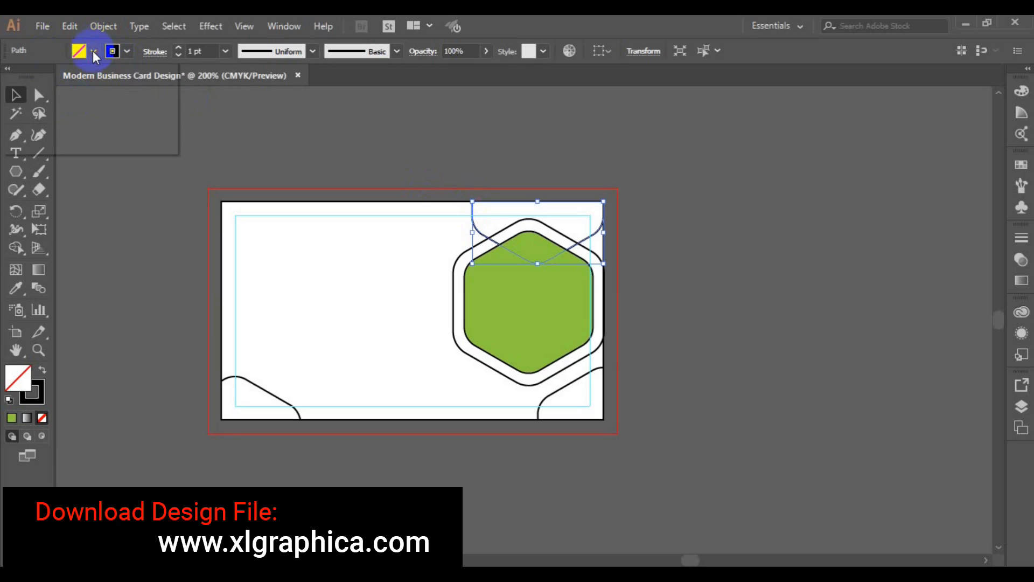
pyautogui.click(149, 87)
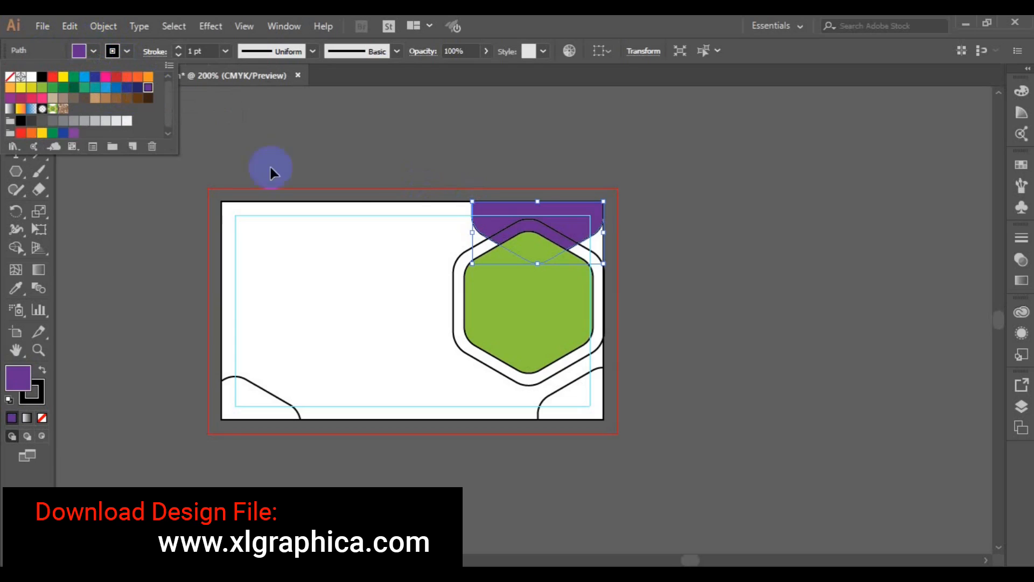
pyautogui.click(127, 51)
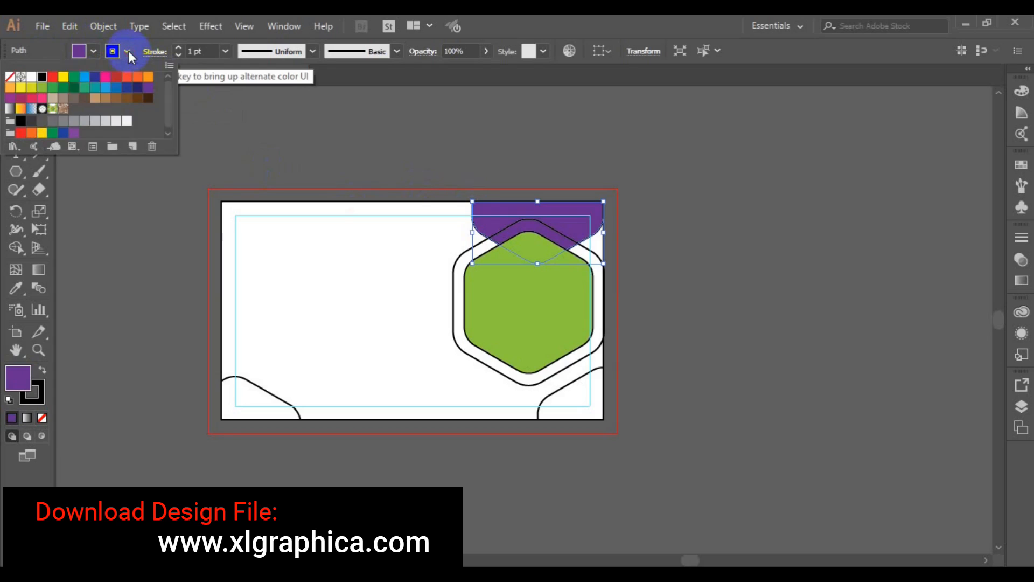
pyautogui.click(13, 82)
pyautogui.click(452, 338)
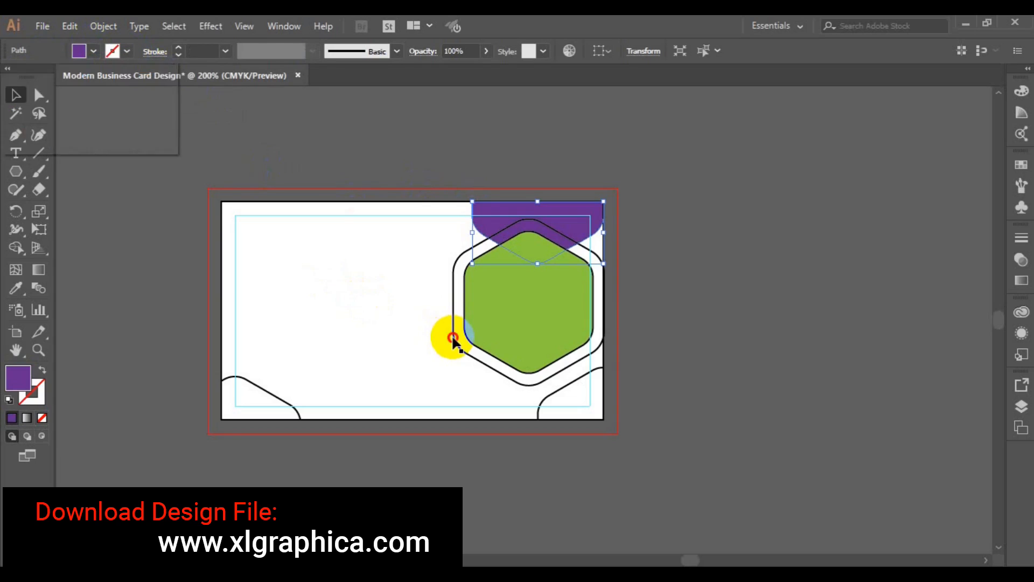
# Fill the outer hexagon ring pink (CMYK Magenta) with no outline
pyautogui.click(454, 343)
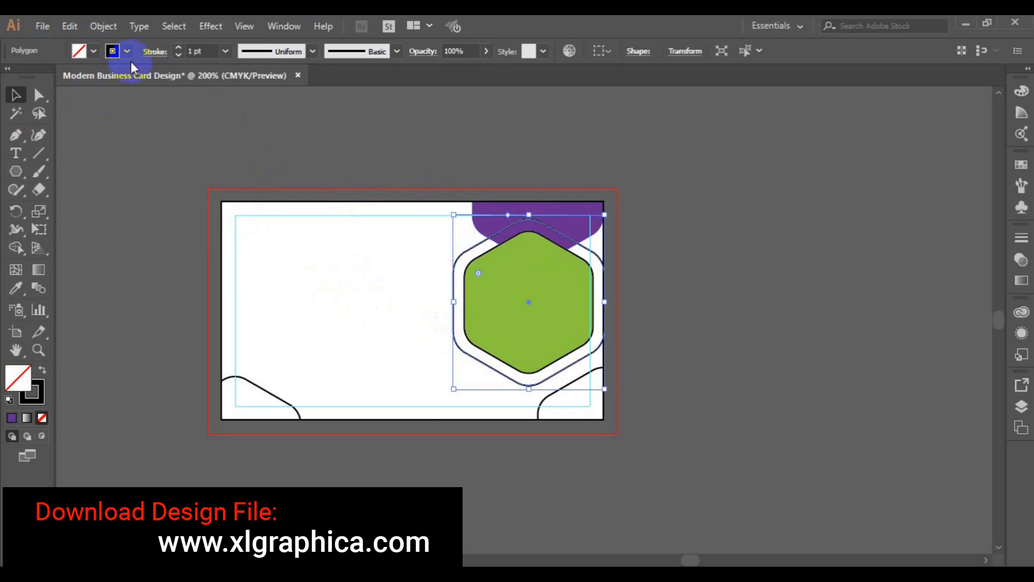
pyautogui.click(95, 52)
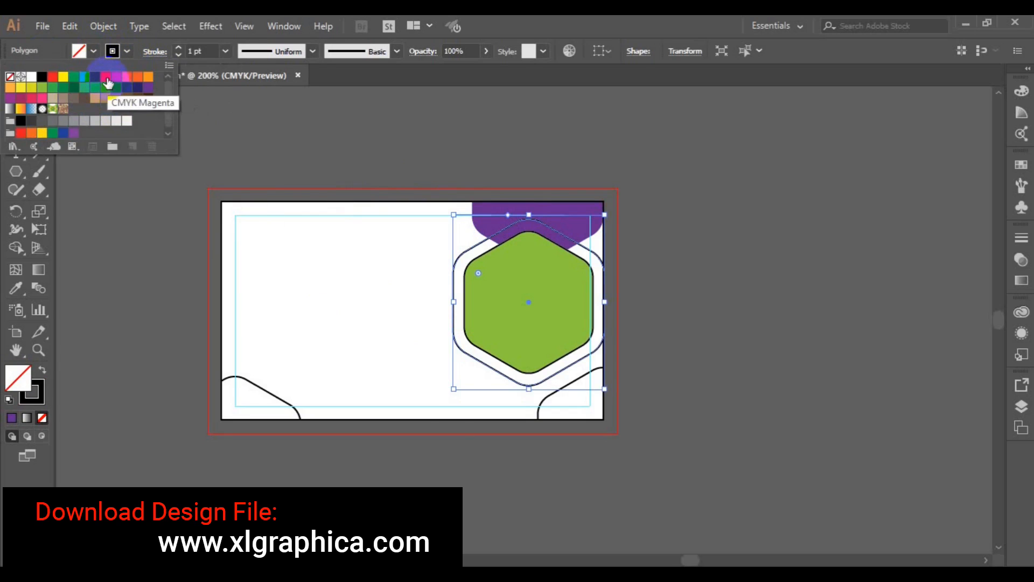
pyautogui.click(107, 80)
pyautogui.click(127, 52)
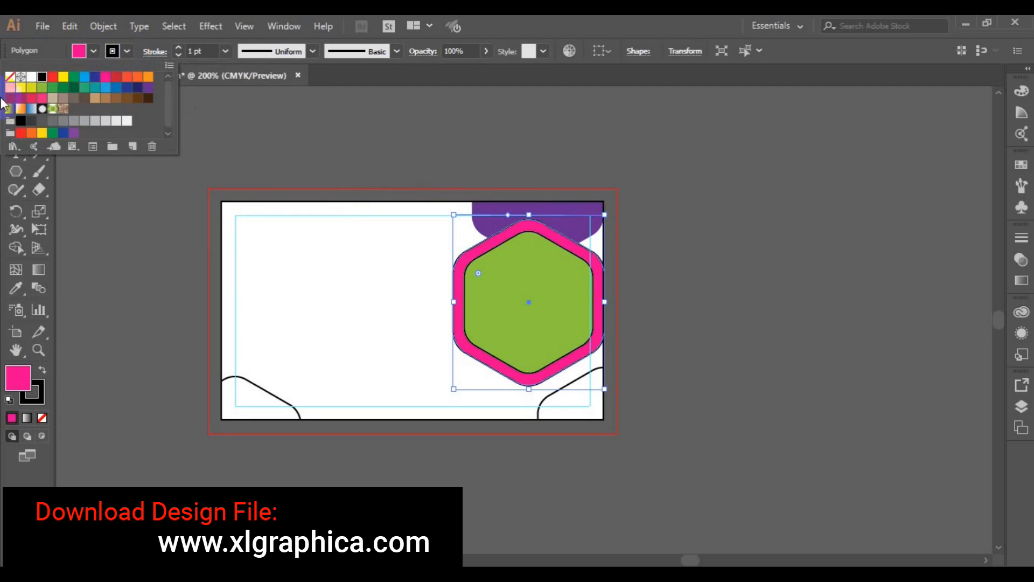
pyautogui.click(10, 76)
pyautogui.click(138, 299)
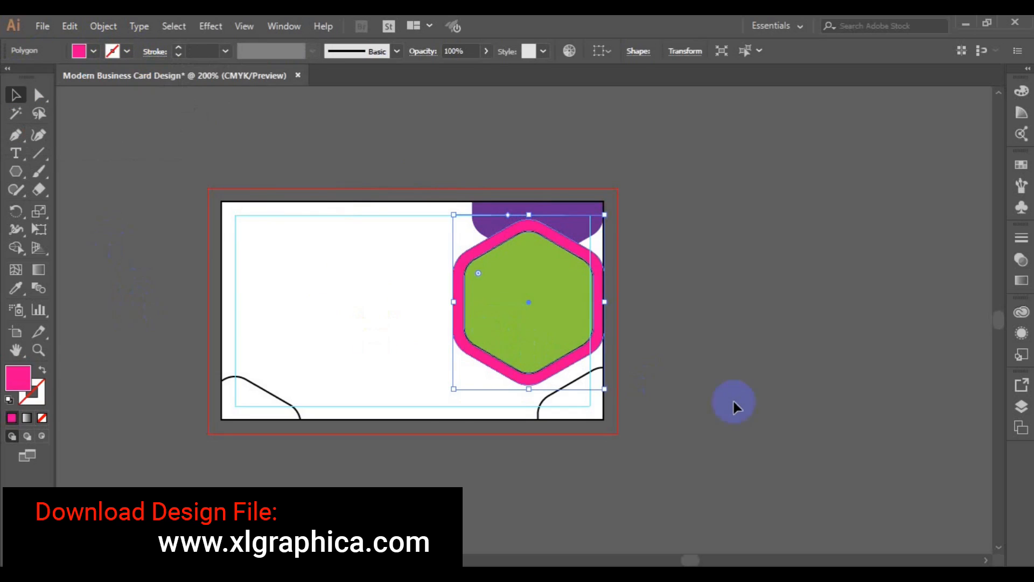
# Copy the purple fill onto the bottom-right corner piece with the Eyedropper
pyautogui.click(733, 399)
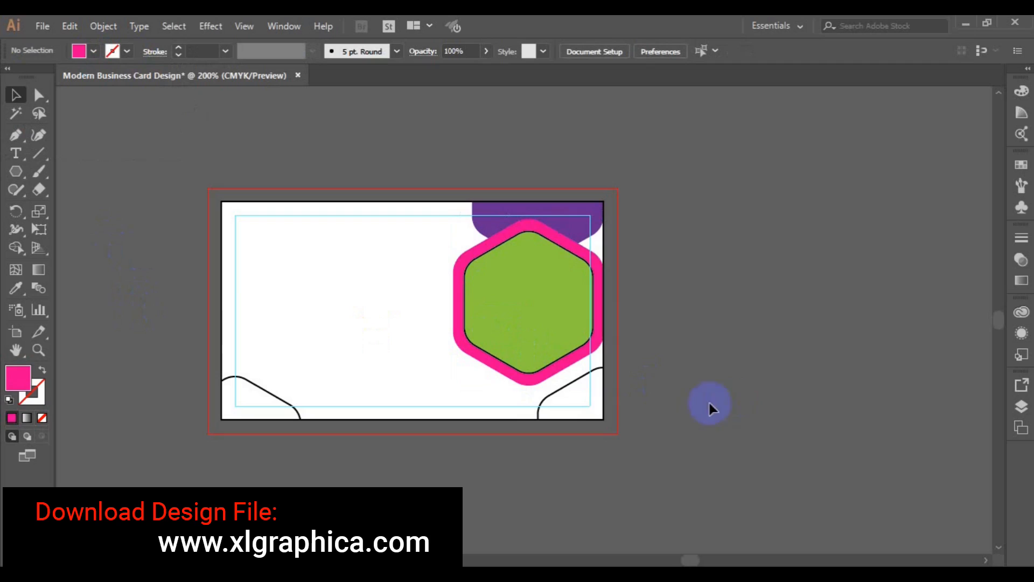
pyautogui.click(539, 413)
pyautogui.click(15, 288)
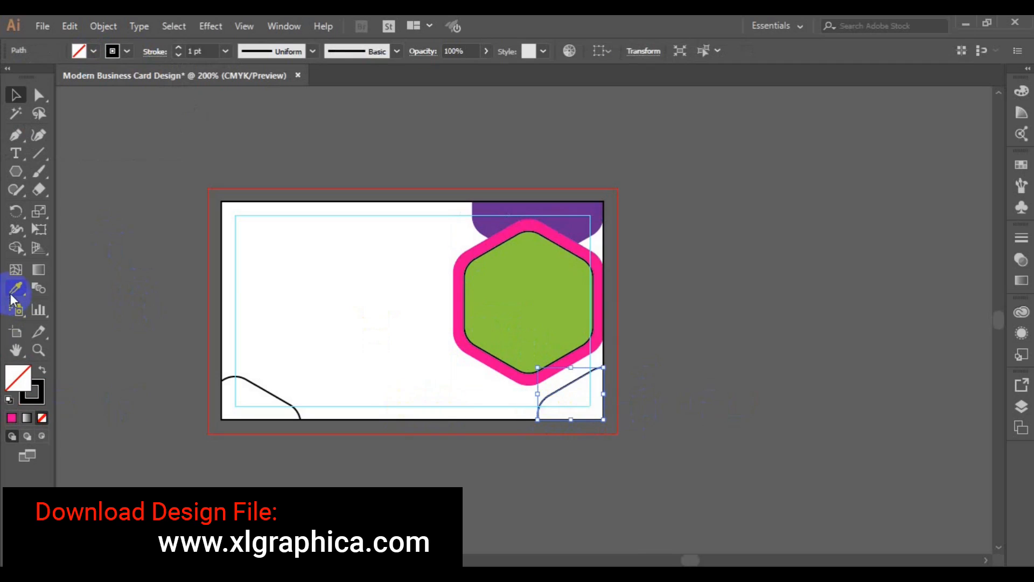
pyautogui.click(566, 221)
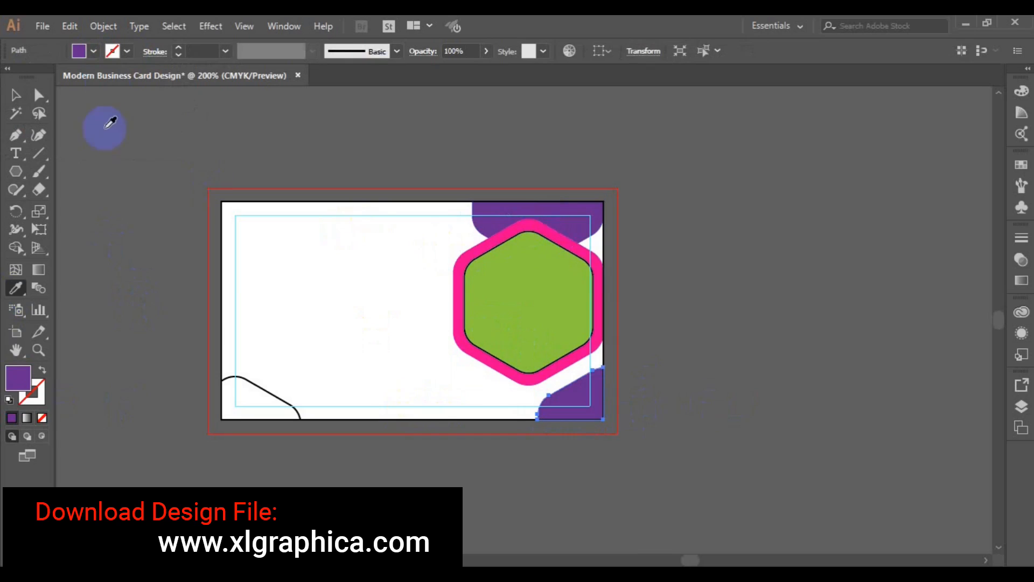
pyautogui.click(16, 96)
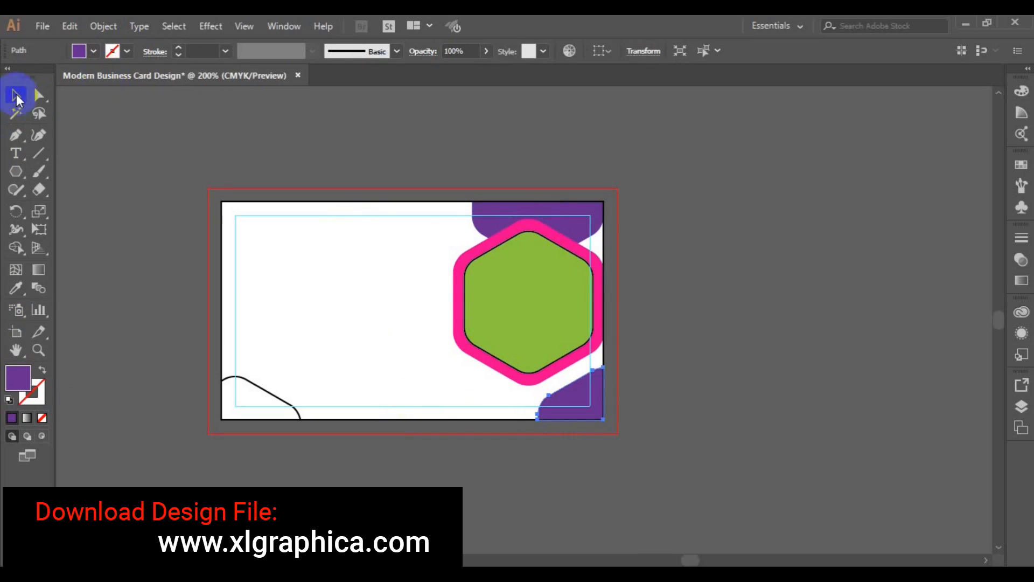
# Set the bottom-right purple piece's opacity to 70% in the Transparency panel
pyautogui.click(1022, 263)
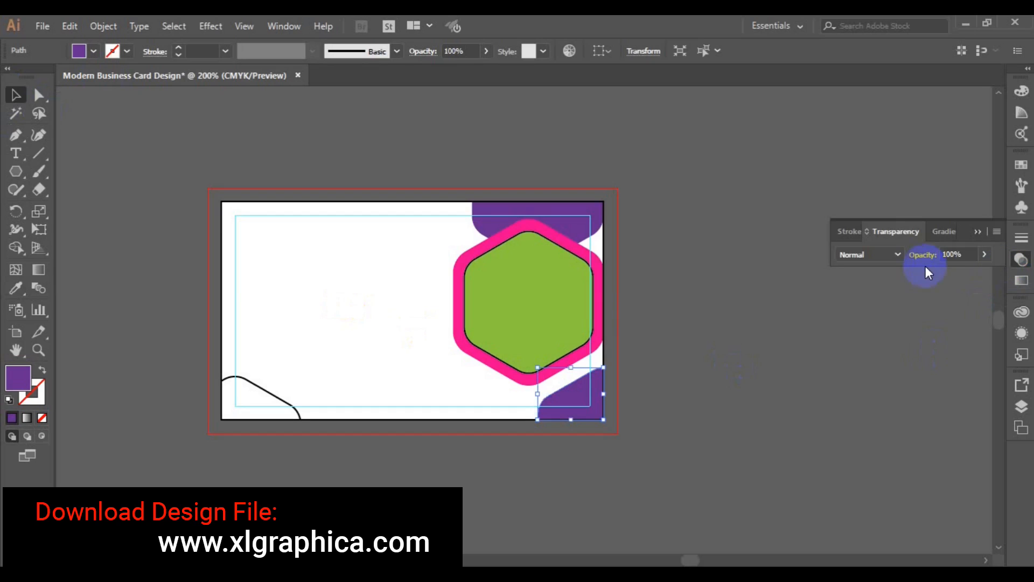
pyautogui.click(984, 255)
pyautogui.click(965, 273)
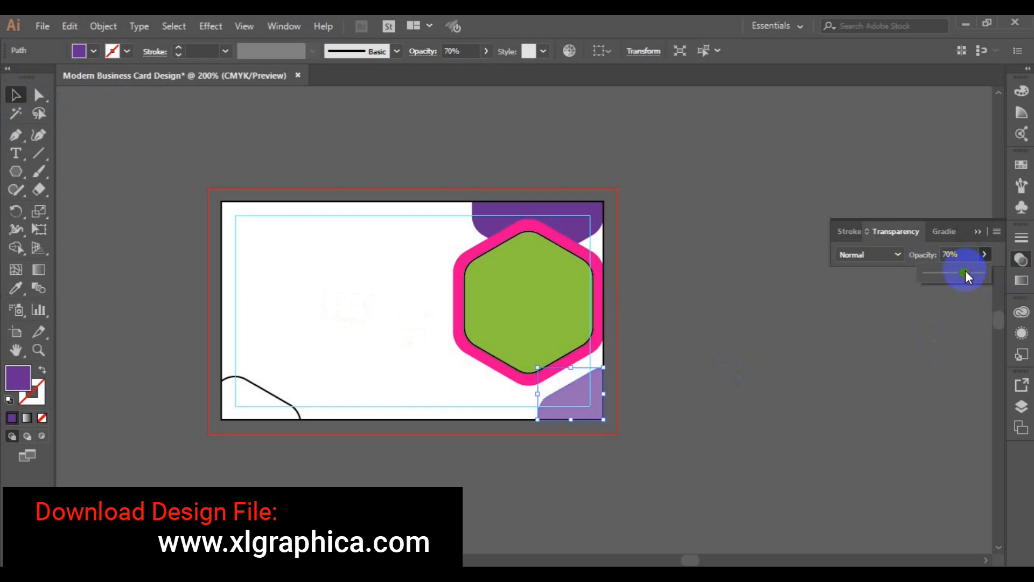
pyautogui.click(273, 412)
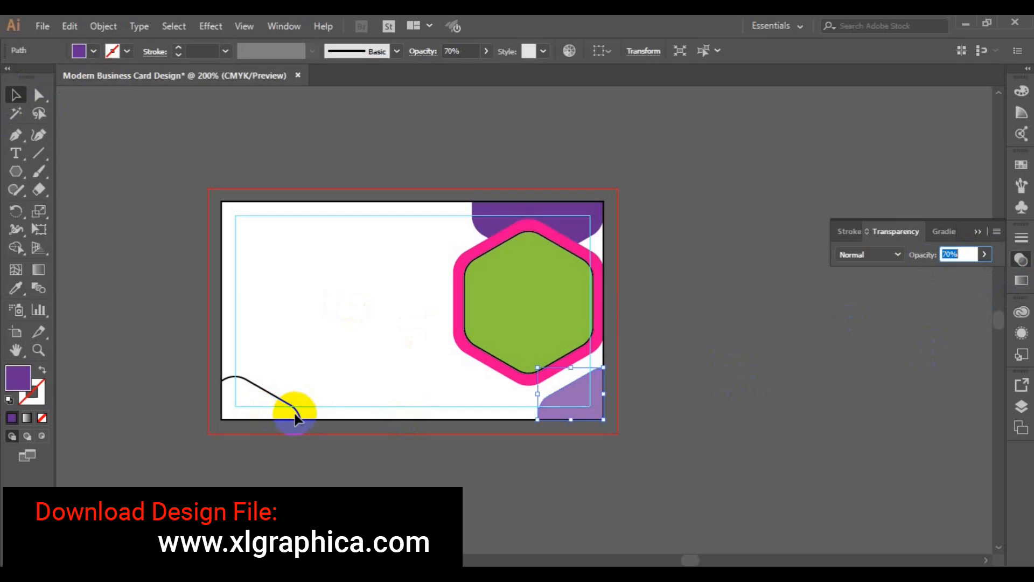
pyautogui.click(296, 413)
# Give the lower-left corner piece a C=0 M=0 Y=0 K=30 grey fill and no stroke, then deselect
pyautogui.click(95, 53)
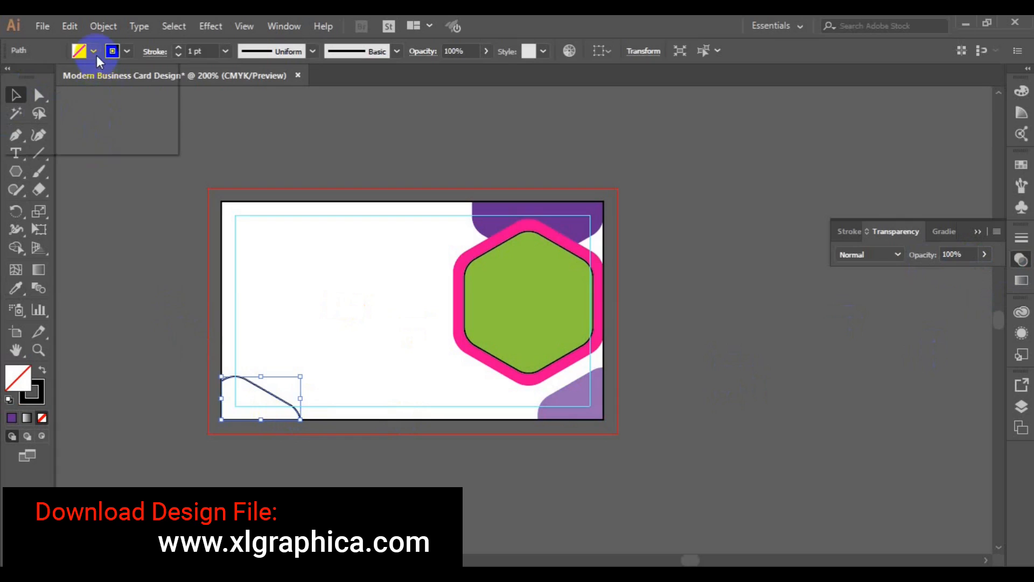
pyautogui.click(99, 128)
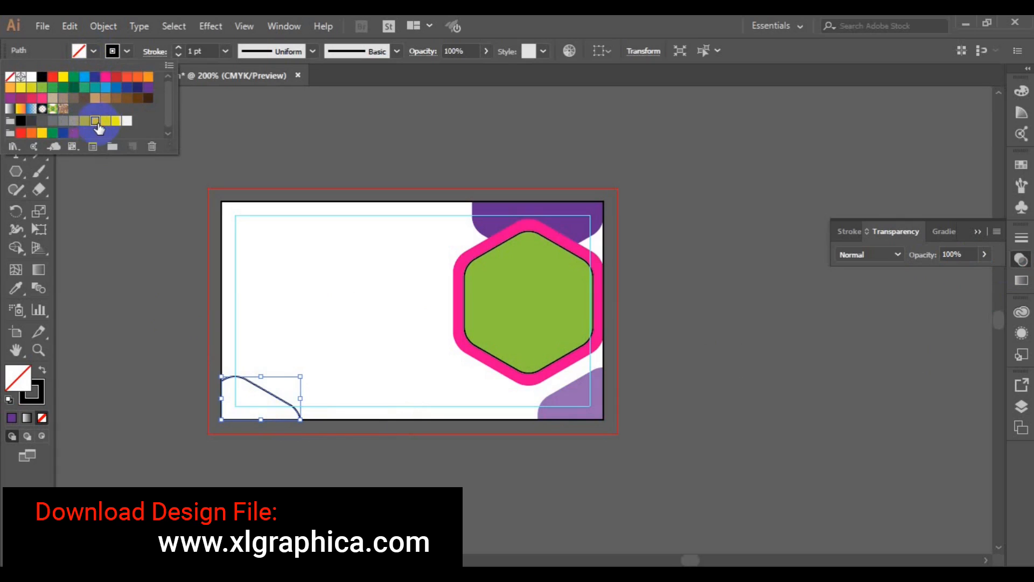
pyautogui.click(125, 53)
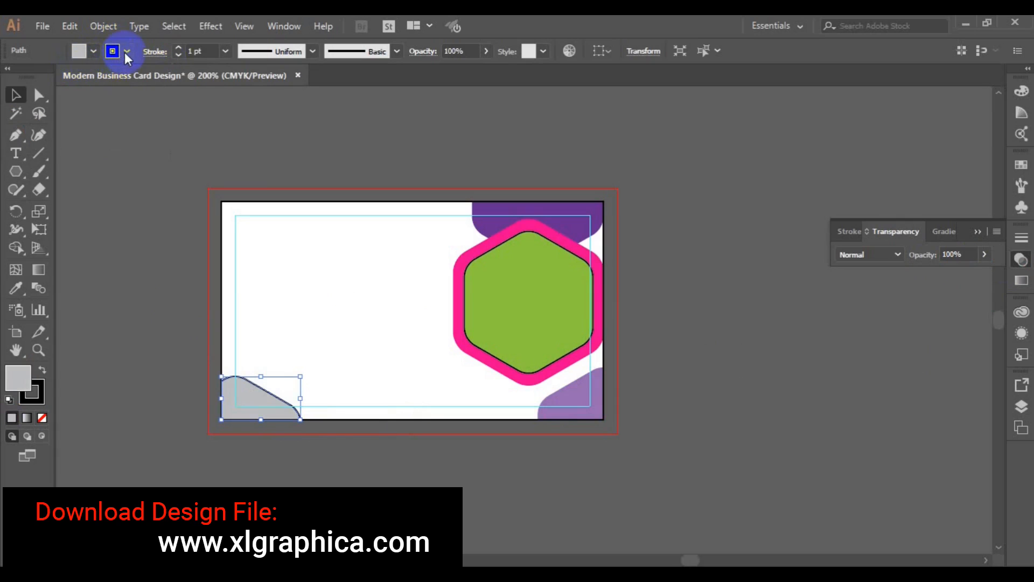
pyautogui.click(9, 78)
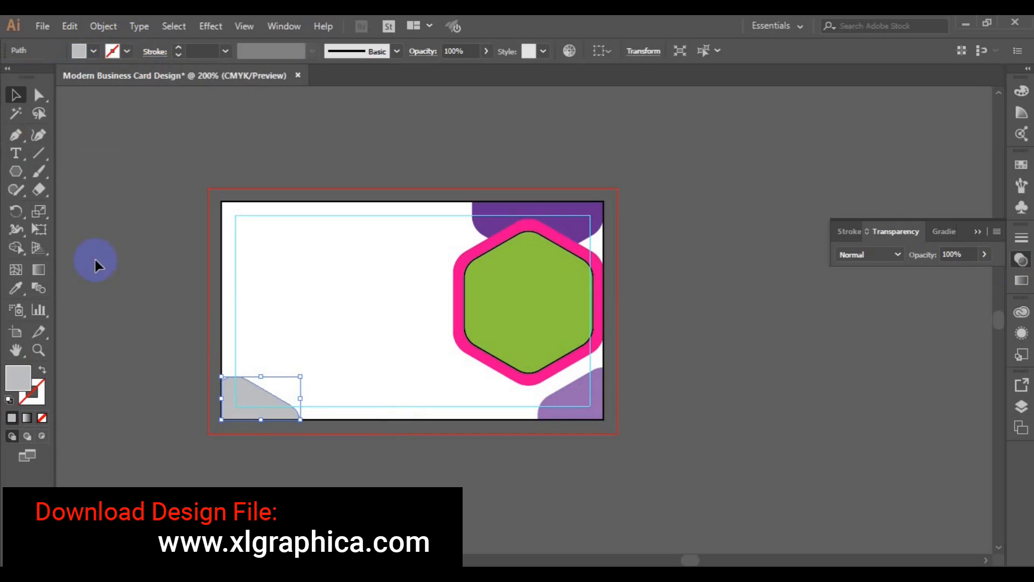
pyautogui.click(173, 320)
pyautogui.click(976, 232)
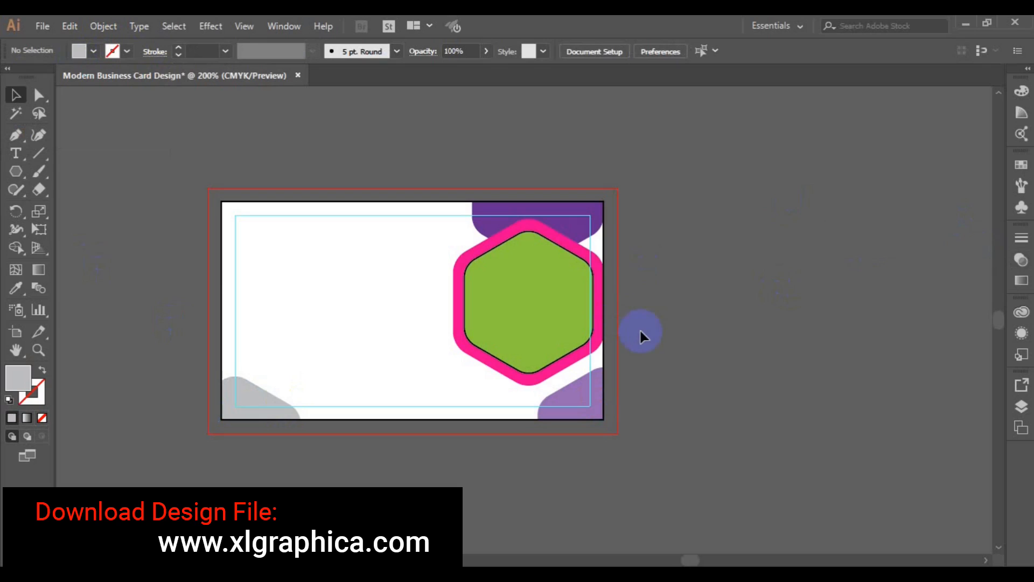
# Select the pink-ringed hexagon group, scale it up slightly and nudge it left and lower
pyautogui.click(466, 330)
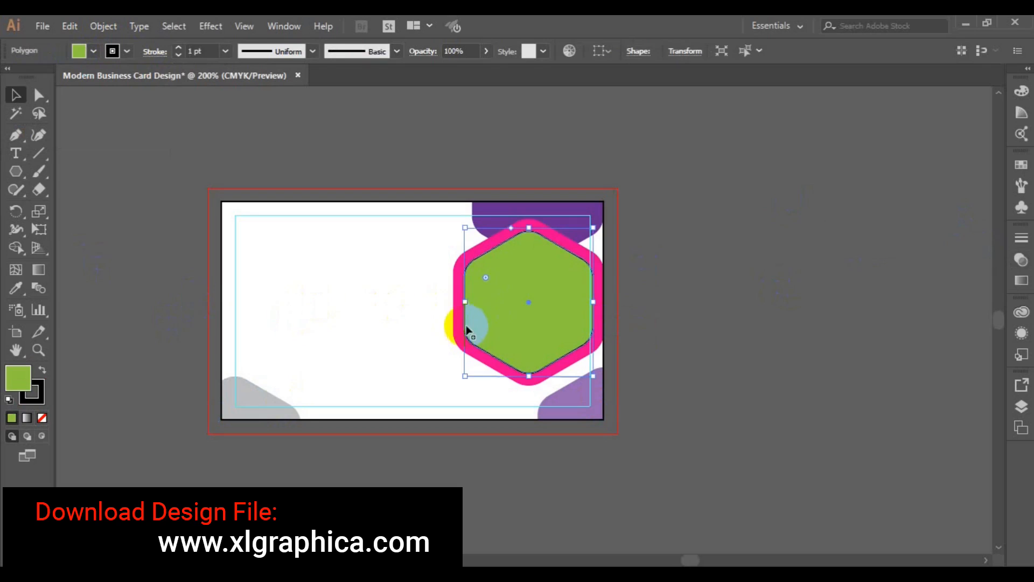
pyautogui.keyDown('shift'); pyautogui.click(565, 207); pyautogui.keyUp('shift')
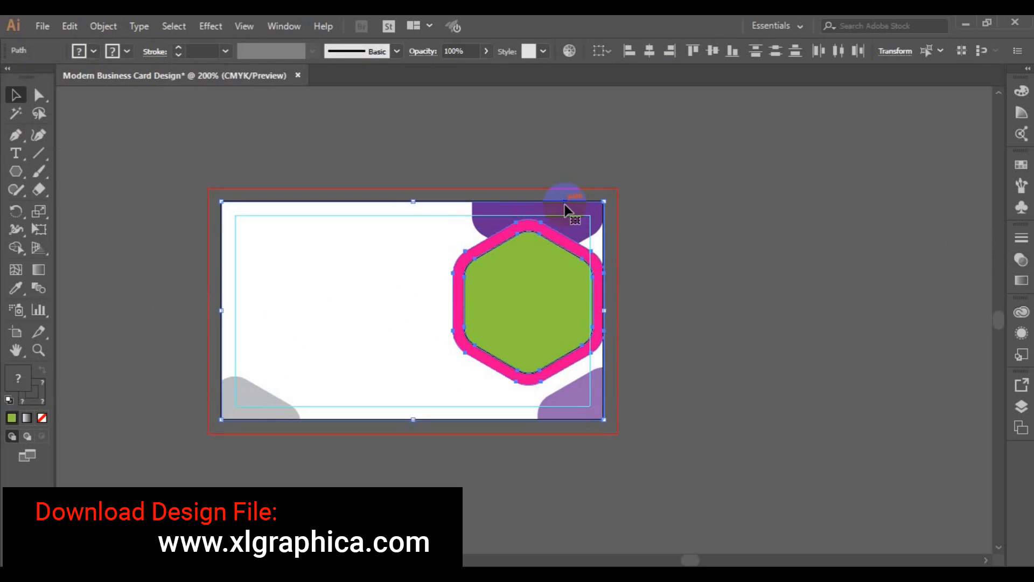
pyautogui.click(739, 224)
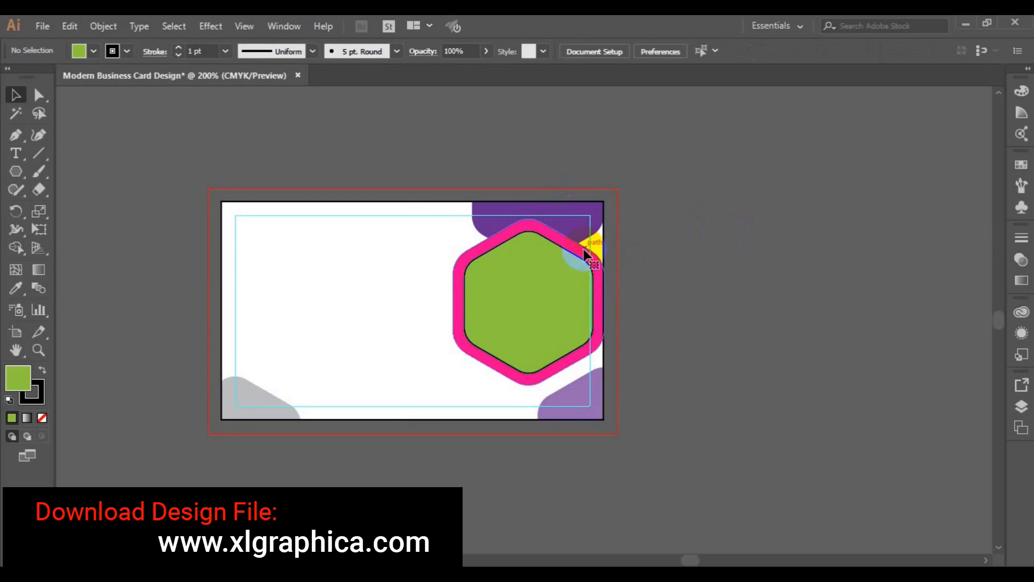
pyautogui.click(525, 305)
pyautogui.moveTo(526, 303); pyautogui.dragTo(479, 237)
pyautogui.keyDown('shift'); pyautogui.click(490, 239); pyautogui.keyUp('shift')
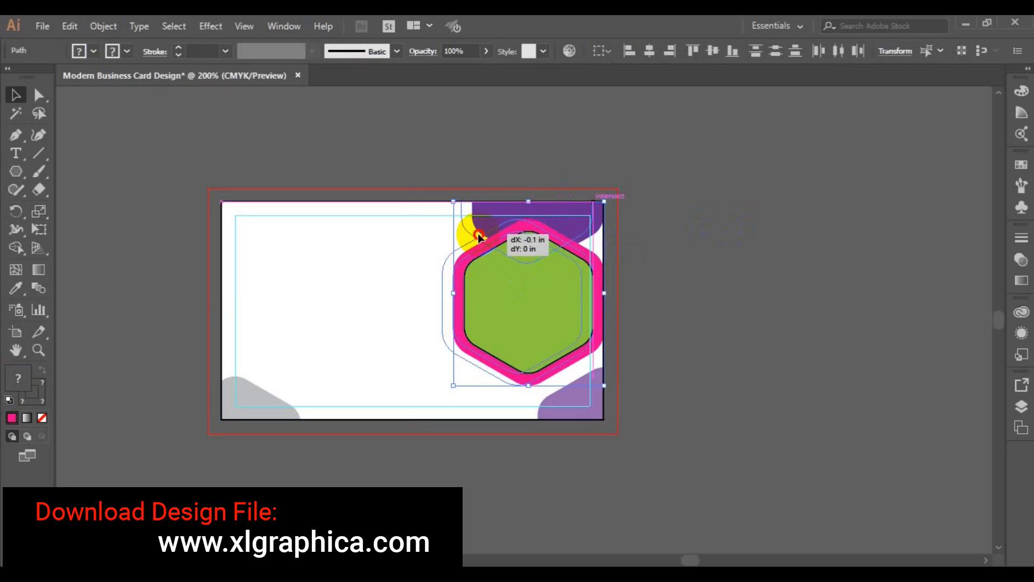
pyautogui.moveTo(476, 237); pyautogui.dragTo(477, 239)
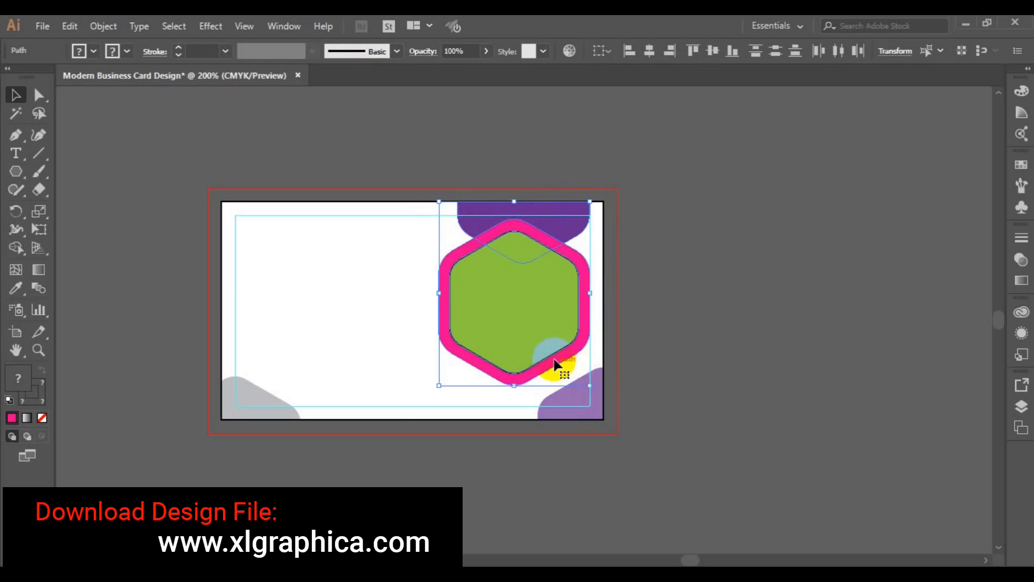
pyautogui.moveTo(592, 386); pyautogui.dragTo(596, 390)
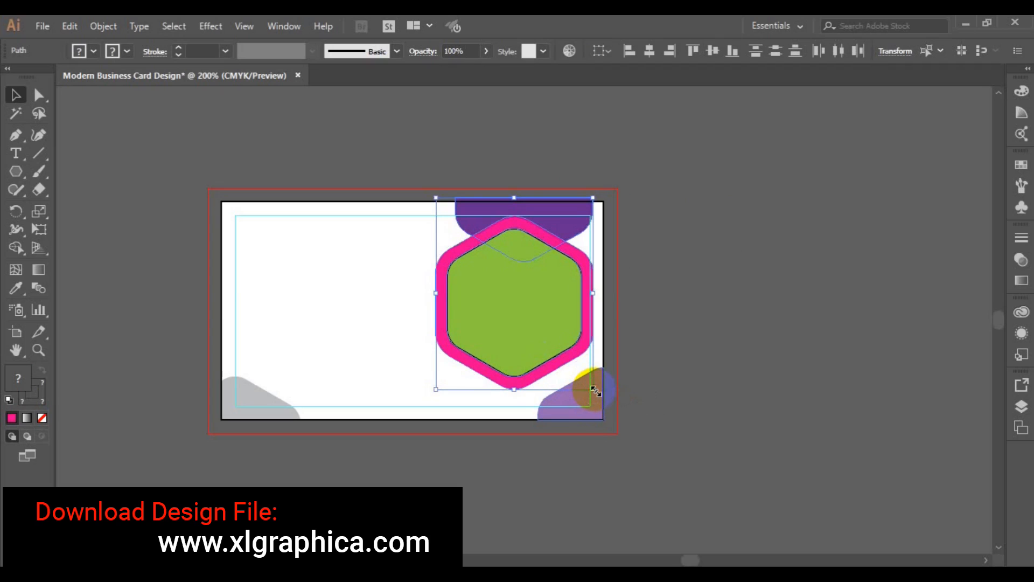
pyautogui.press('Down')
pyautogui.press('Down')
pyautogui.press('Down')
pyautogui.press('Down')
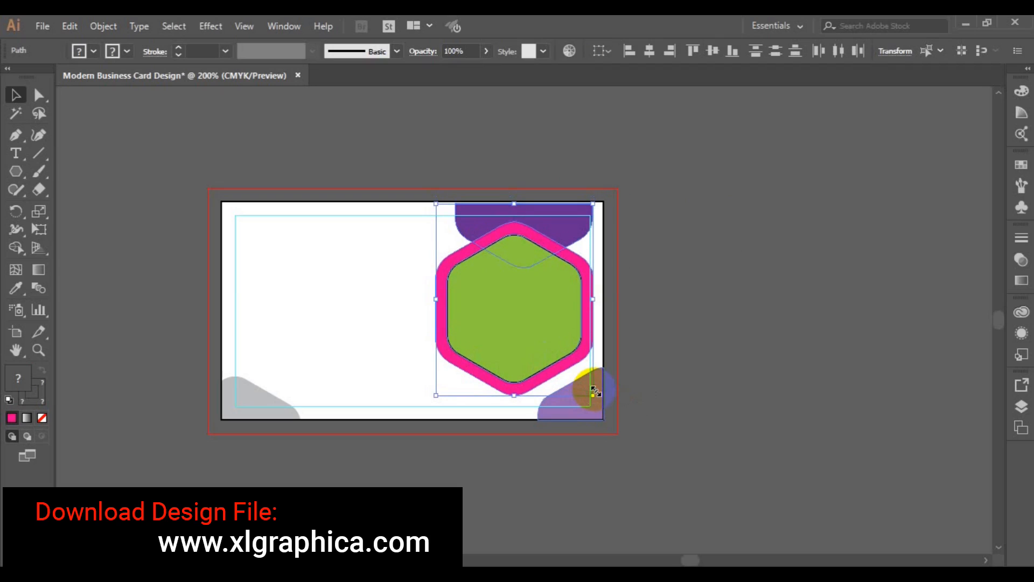
pyautogui.press('Up')
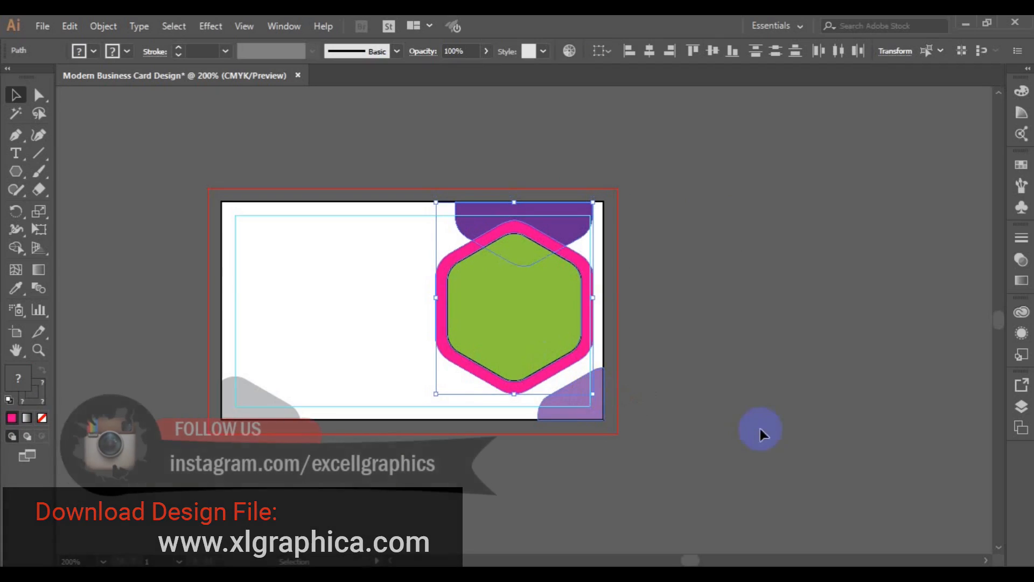
# Isolate the purple shape at the card's top from the hexagon group
pyautogui.click(800, 375)
pyautogui.click(576, 210)
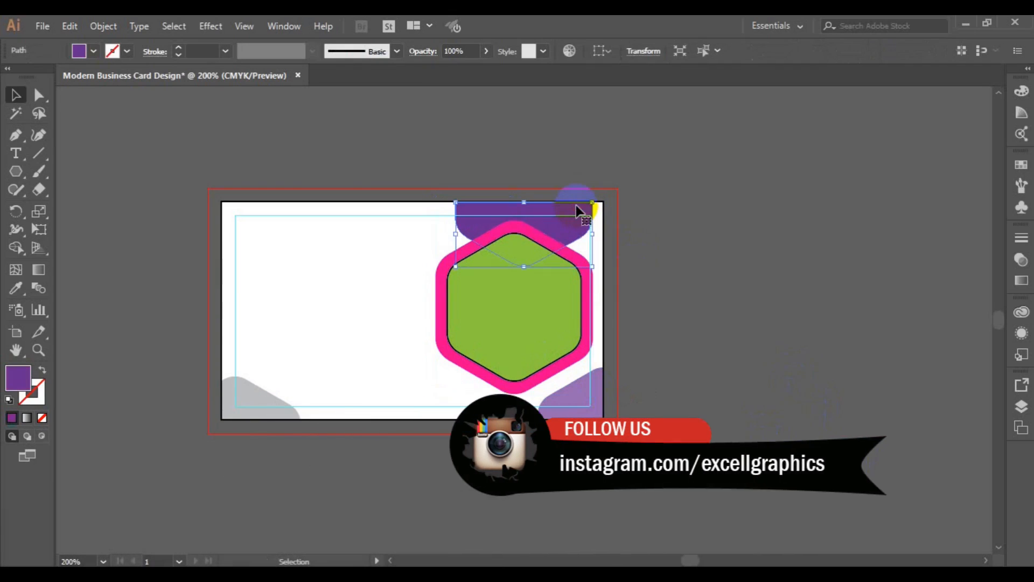
pyautogui.keyDown('shift'); pyautogui.click(464, 278); pyautogui.keyUp('shift')
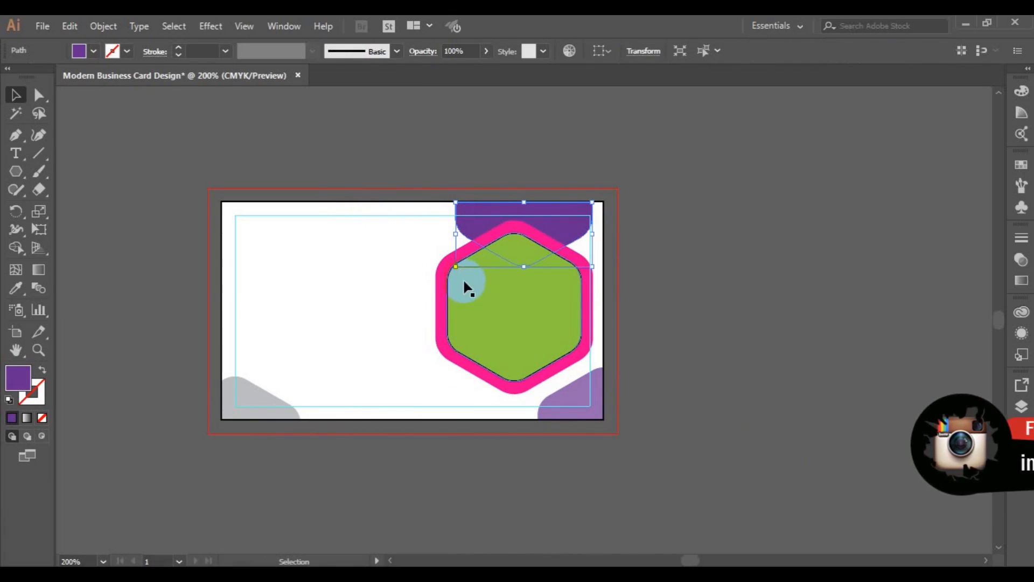
pyautogui.keyDown('shift'); pyautogui.click(435, 312); pyautogui.keyUp('shift')
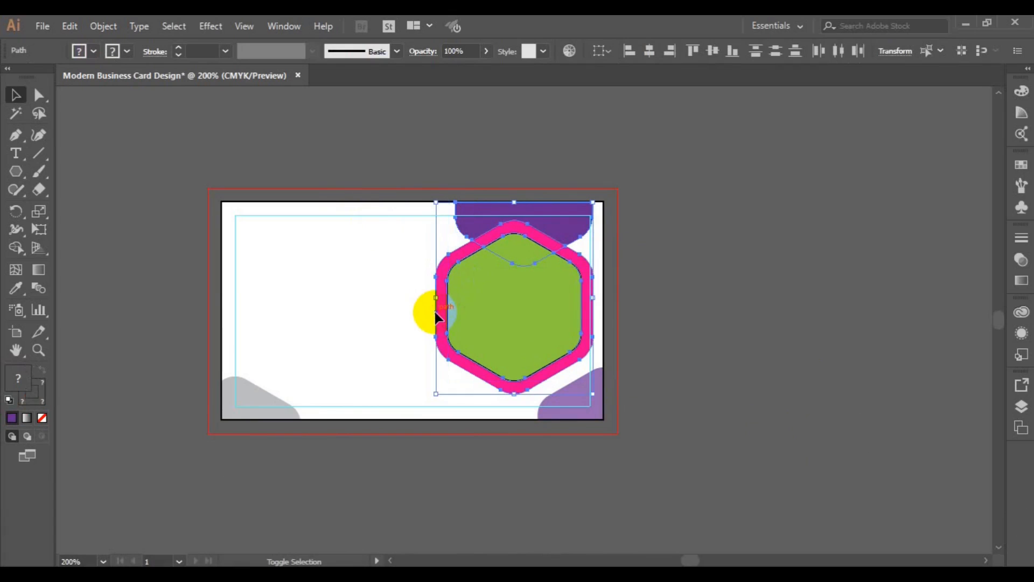
pyautogui.click(708, 309)
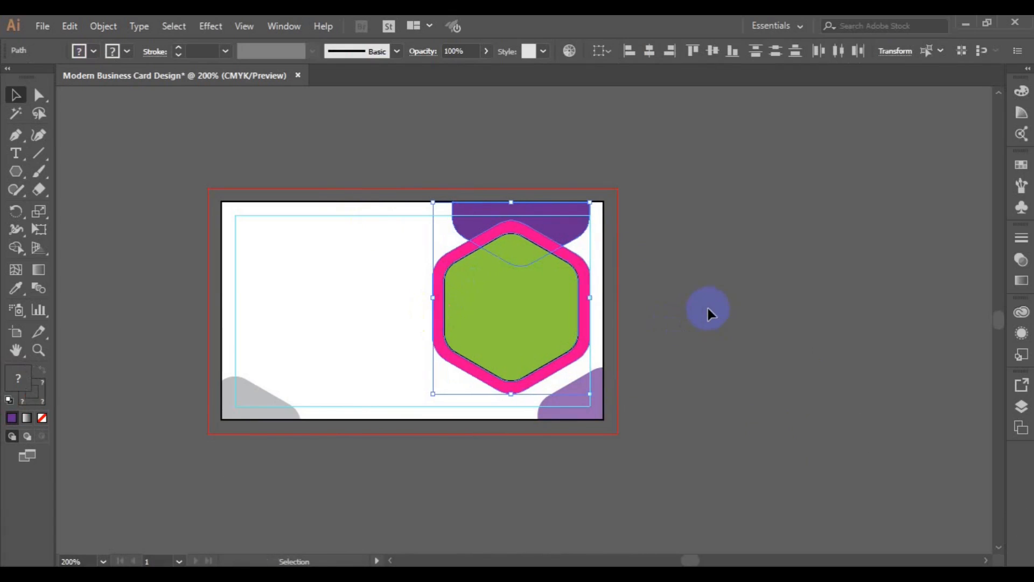
pyautogui.click(573, 215)
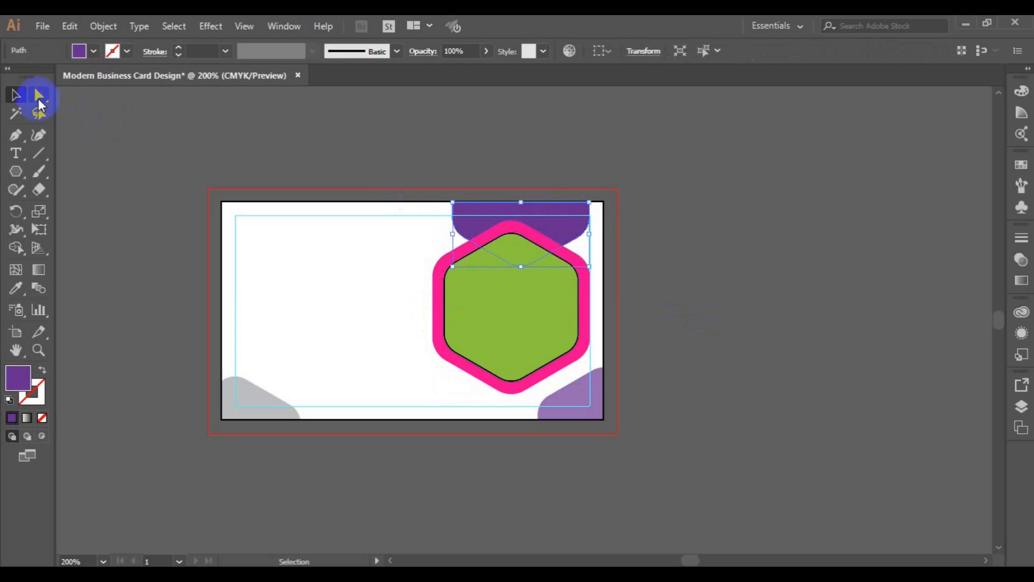
# Nudge the card's top-right corner anchors to widen the card to about 3.53 in
pyautogui.click(39, 96)
pyautogui.moveTo(572, 182); pyautogui.dragTo(609, 213)
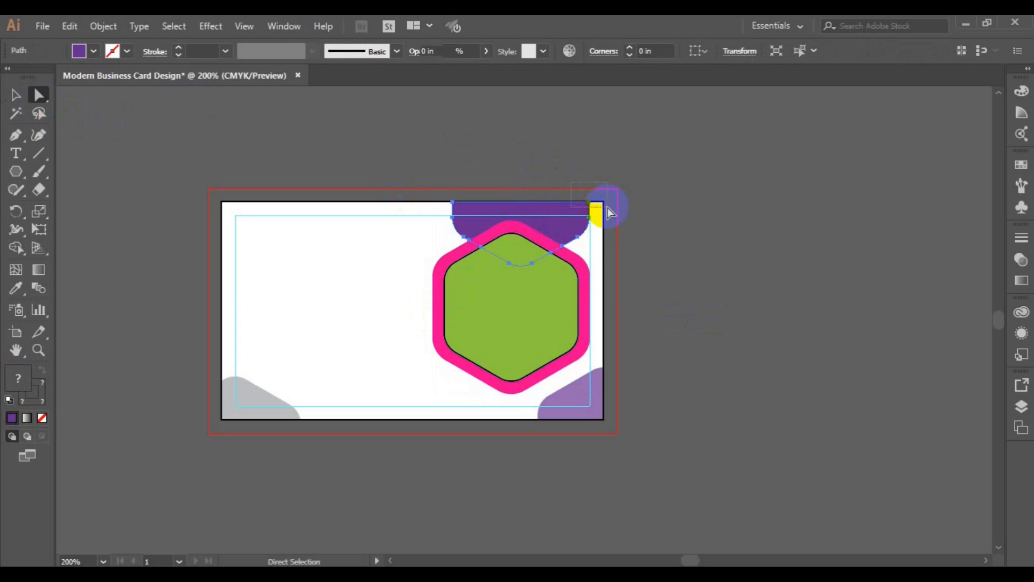
pyautogui.click(654, 228)
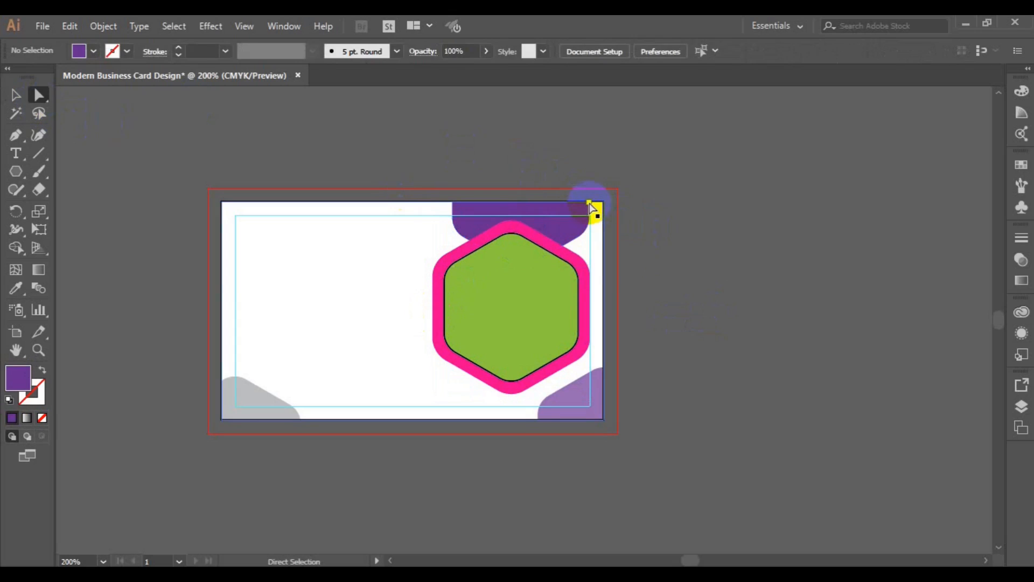
pyautogui.click(590, 205)
pyautogui.press('Right')
pyautogui.press('Right')
pyautogui.press('Right')
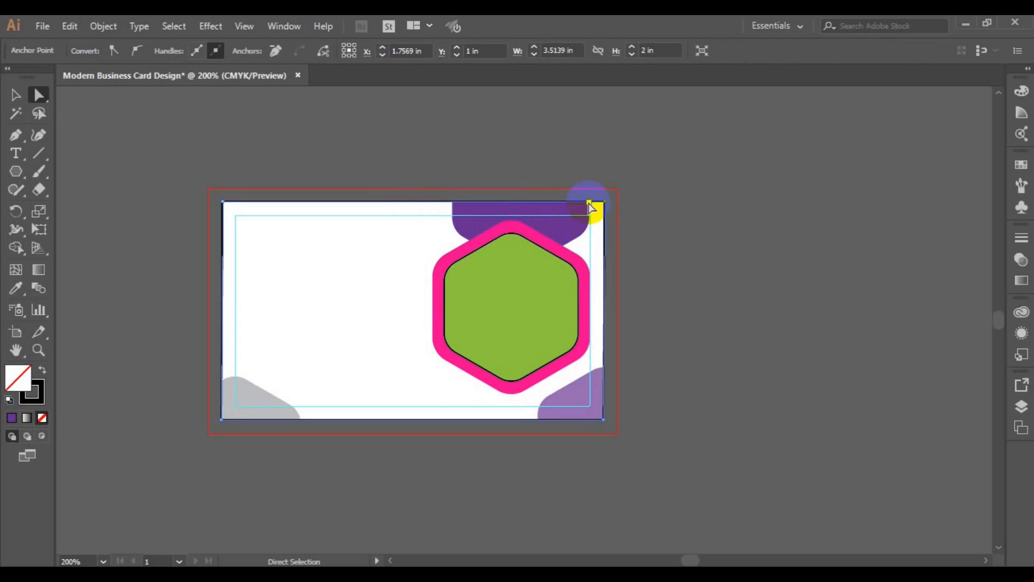
pyautogui.press('Left')
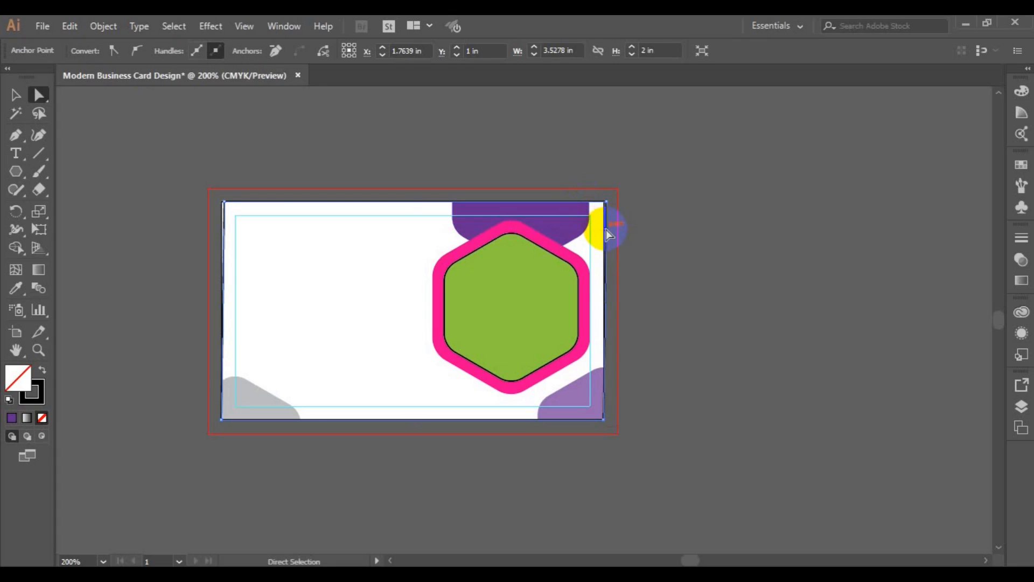
# Return to the Selection tool and reselect the purple shape at the card's top
pyautogui.click(607, 233)
pyautogui.click(16, 98)
pyautogui.click(178, 274)
pyautogui.click(224, 283)
pyautogui.click(222, 276)
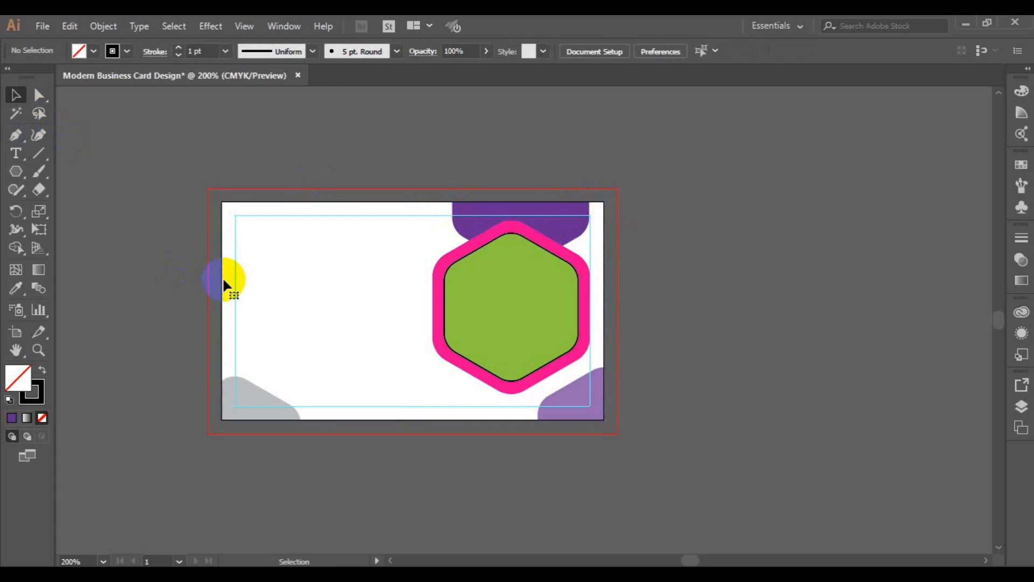
pyautogui.click(583, 228)
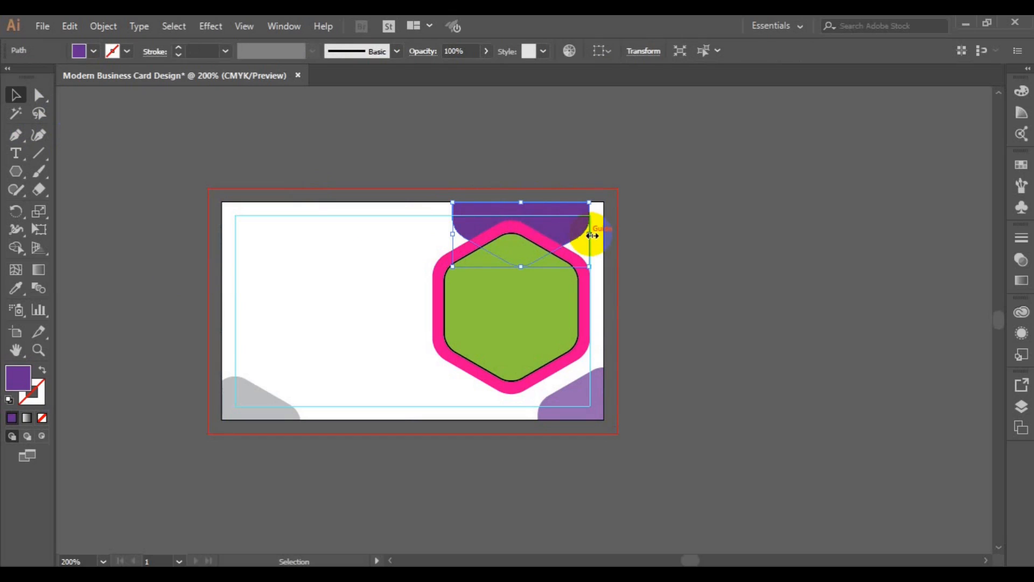
# Drag the purple top shape to the card's upper-left area, then pull a pink hexagon copy upward
pyautogui.press('a')
pyautogui.click(462, 215)
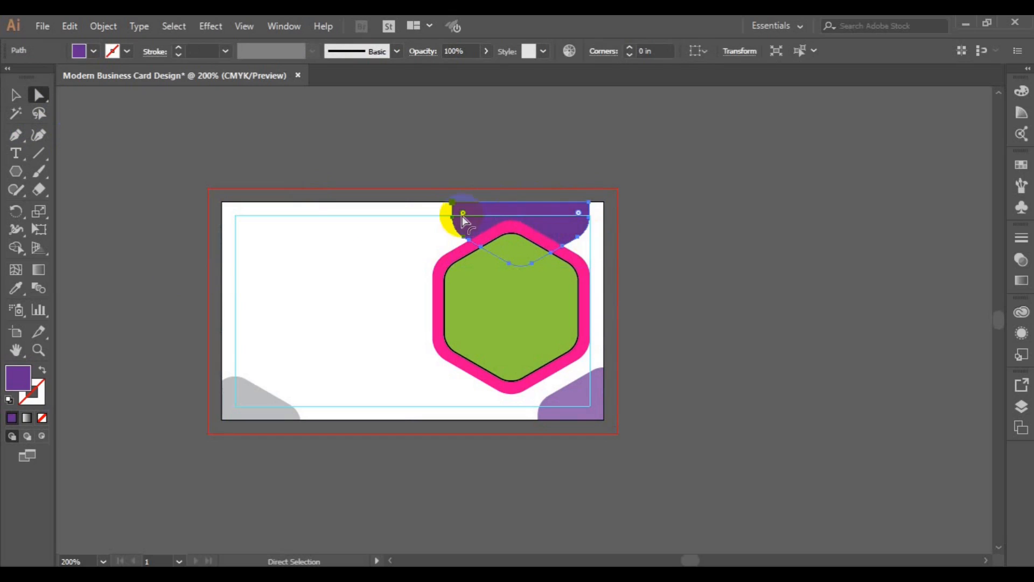
pyautogui.click(15, 95)
pyautogui.click(420, 260)
pyautogui.click(503, 231)
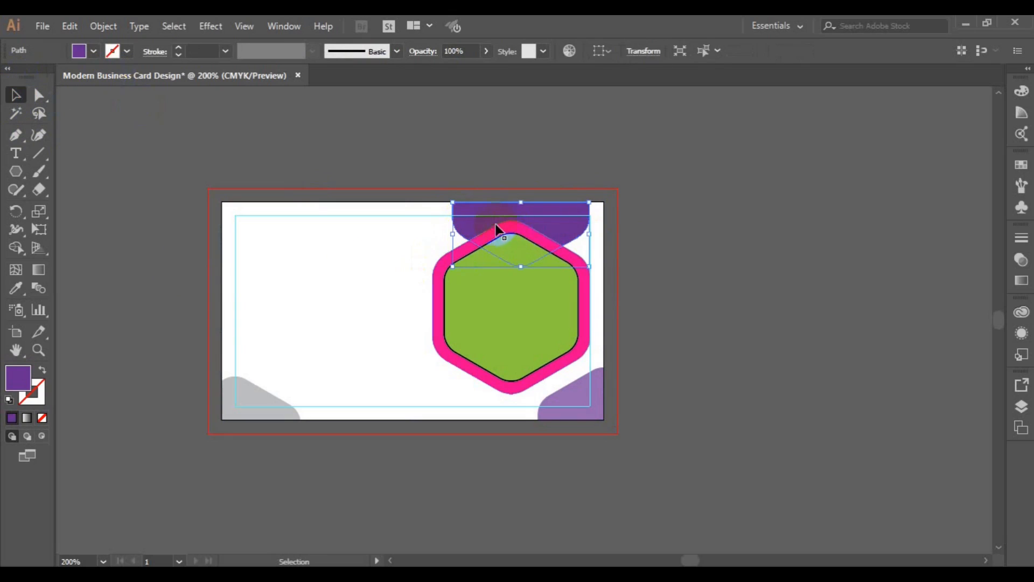
pyautogui.moveTo(487, 221); pyautogui.dragTo(295, 262)
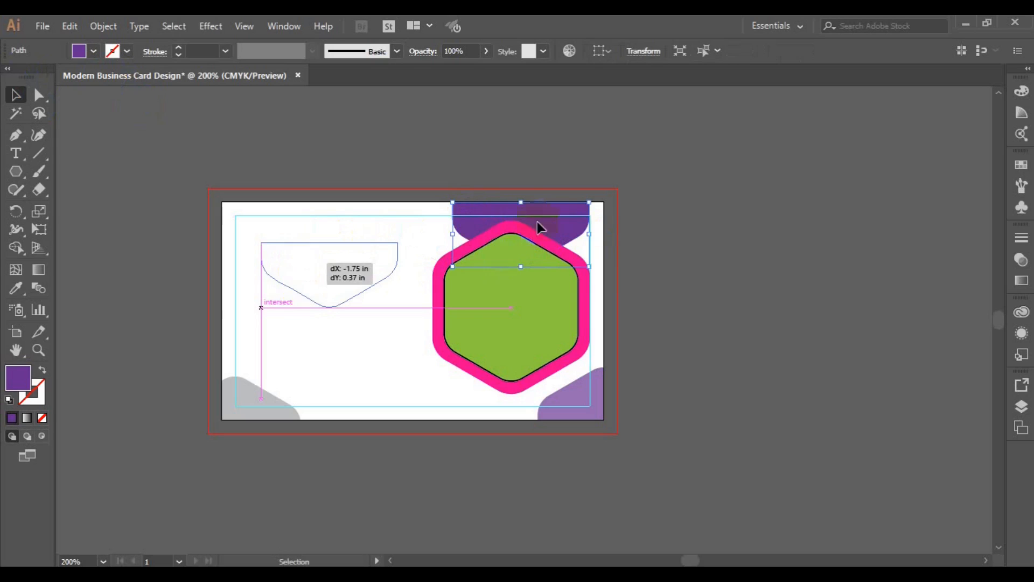
pyautogui.click(537, 239)
pyautogui.moveTo(541, 241); pyautogui.dragTo(555, 161)
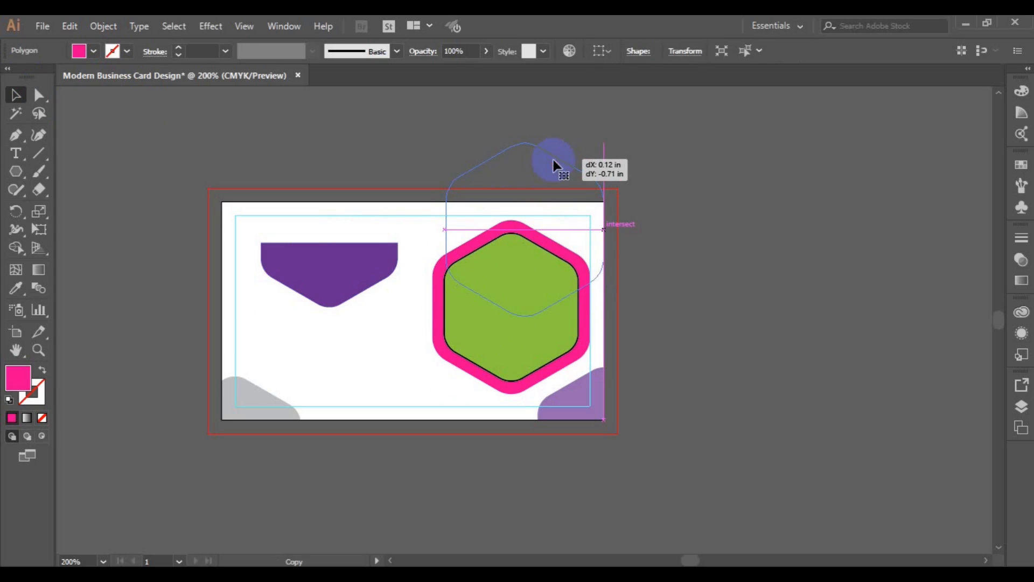
# Give the dropped hexagon copy no fill and a black stroke
pyautogui.moveTo(558, 163); pyautogui.dragTo(557, 165)
pyautogui.click(94, 51)
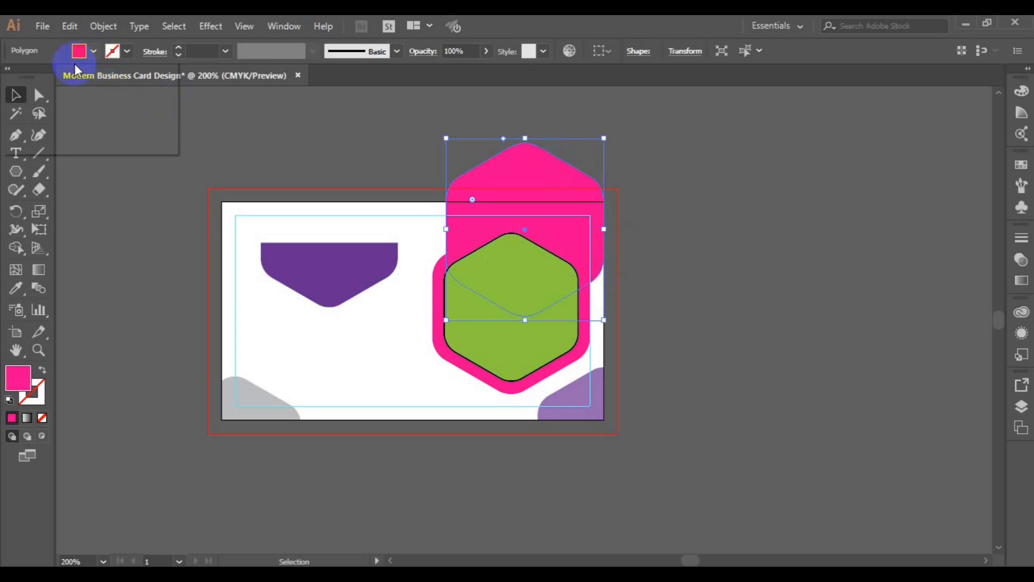
pyautogui.click(9, 77)
pyautogui.click(128, 52)
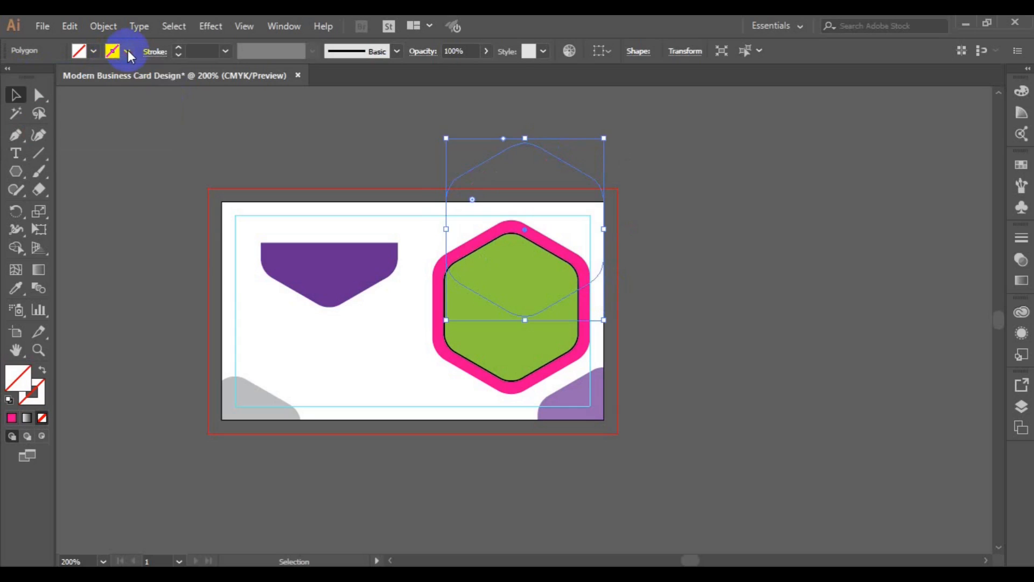
pyautogui.click(129, 52)
pyautogui.click(41, 77)
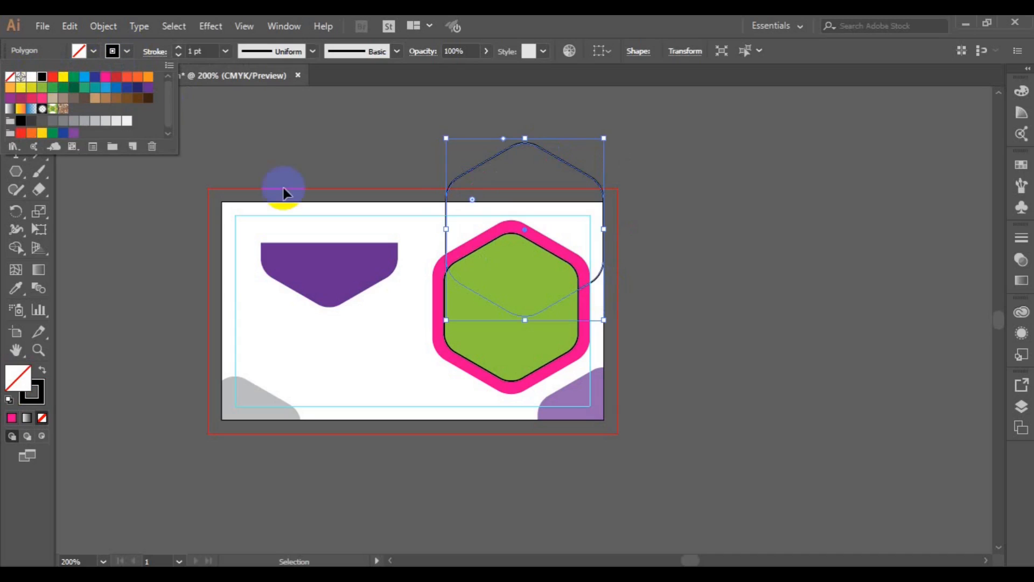
pyautogui.click(603, 320)
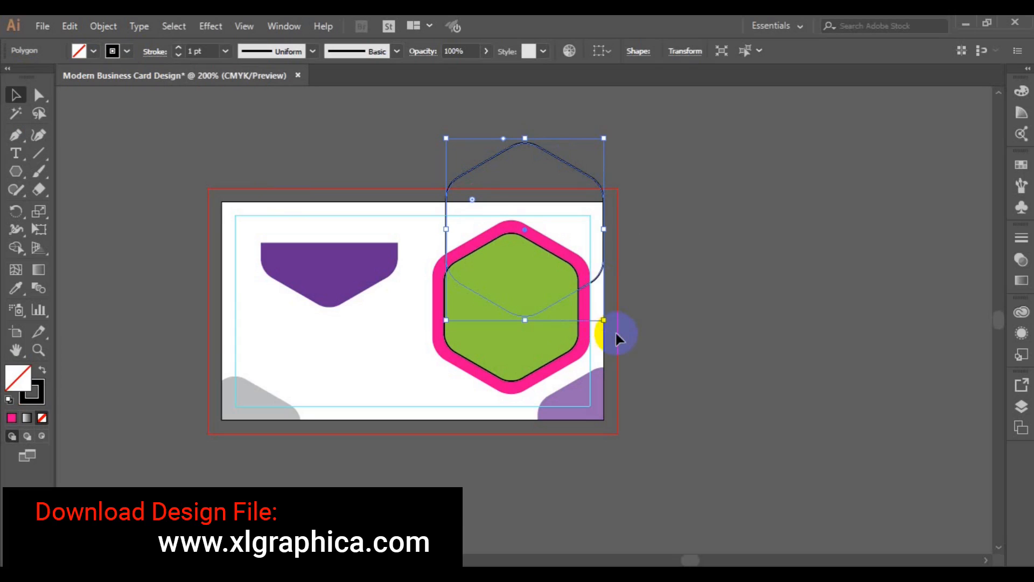
# Enlarge the hexagon outline to about 1.6 × 1.85 in and move it over the card's top edge
pyautogui.moveTo(604, 320); pyautogui.dragTo(614, 333)
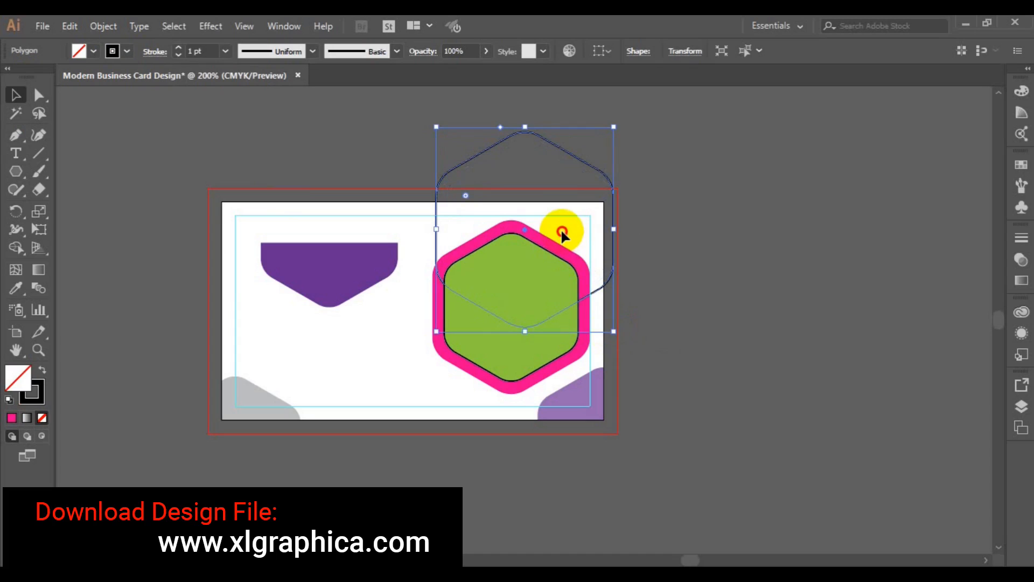
pyautogui.click(539, 226)
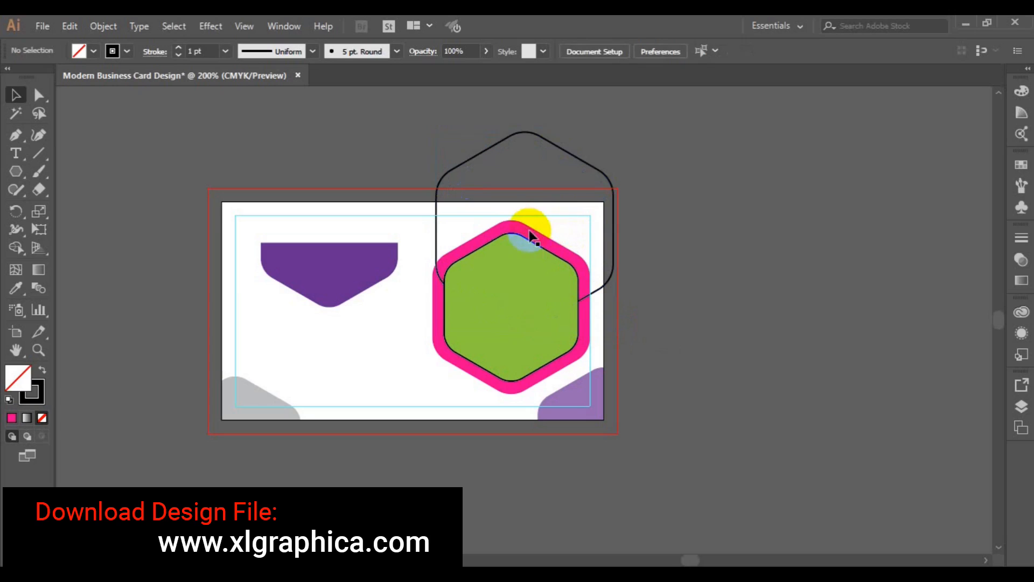
pyautogui.click(577, 166)
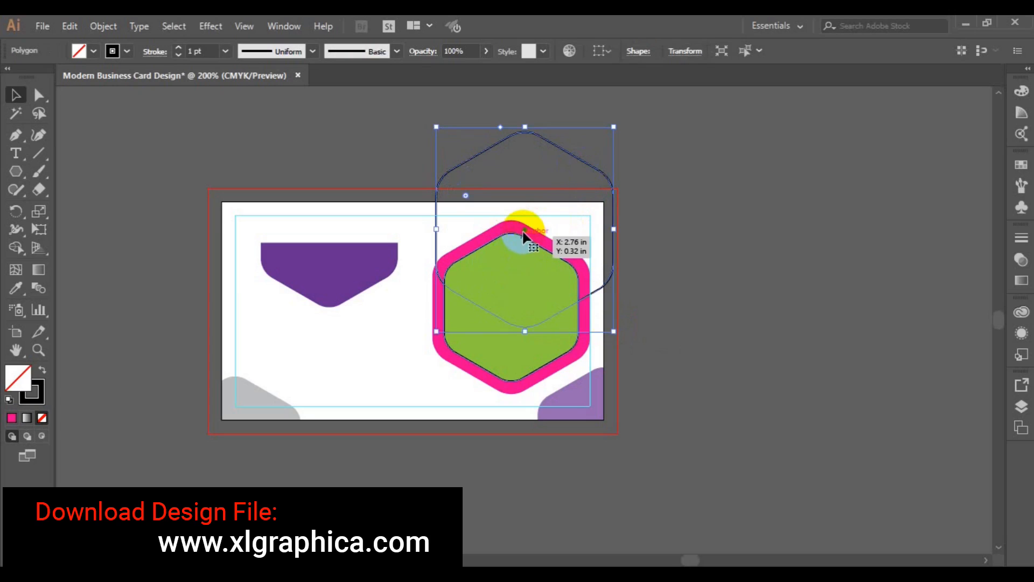
pyautogui.moveTo(524, 236); pyautogui.dragTo(518, 221)
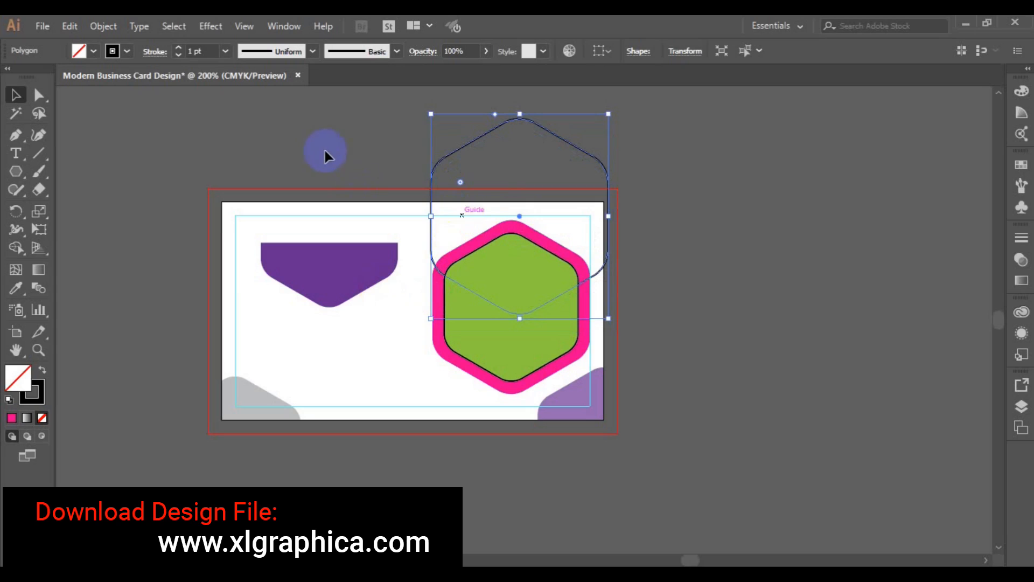
# Draw a card-sized rectangle and use Shape Builder to delete the hexagon outline's part above the card
pyautogui.click(17, 174)
pyautogui.click(84, 170)
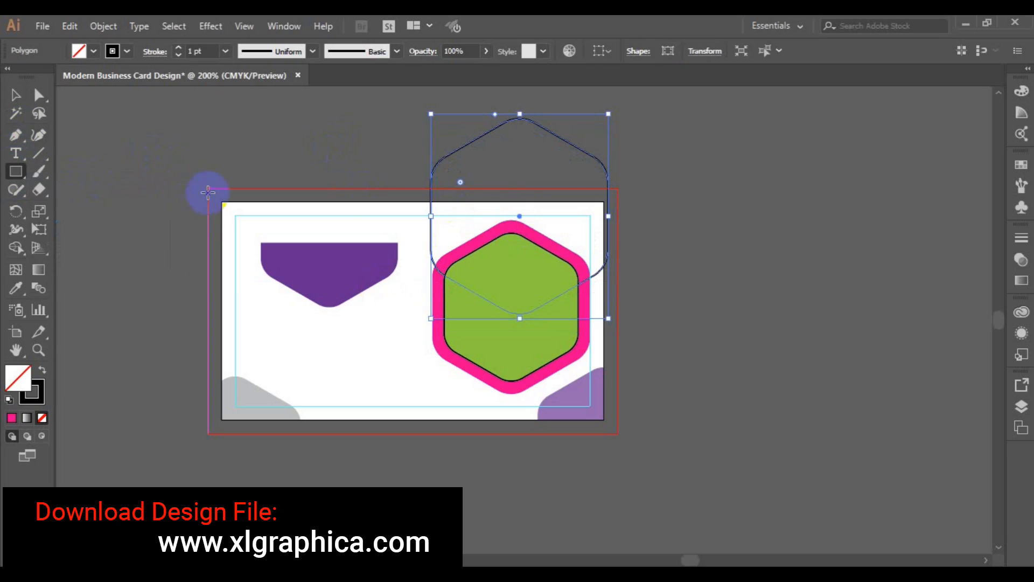
pyautogui.moveTo(221, 203); pyautogui.dragTo(604, 416)
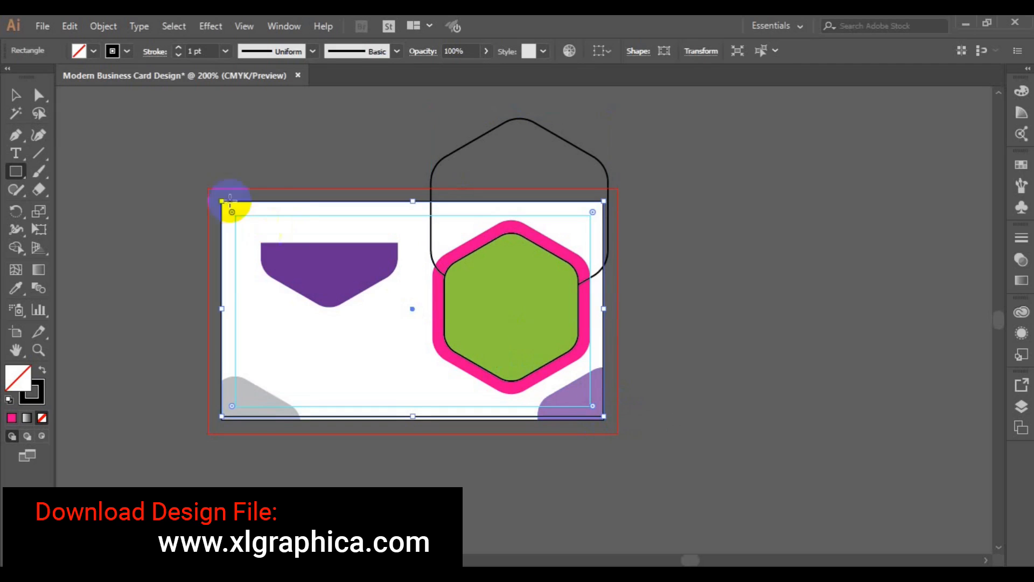
pyautogui.click(16, 94)
pyautogui.keyDown('shift'); pyautogui.click(484, 138); pyautogui.keyUp('shift')
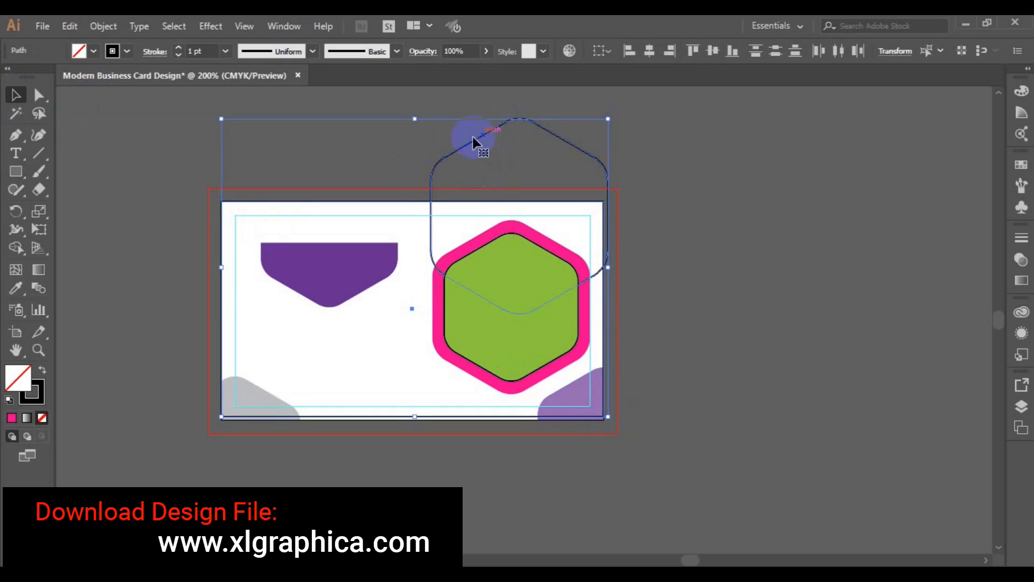
pyautogui.click(15, 248)
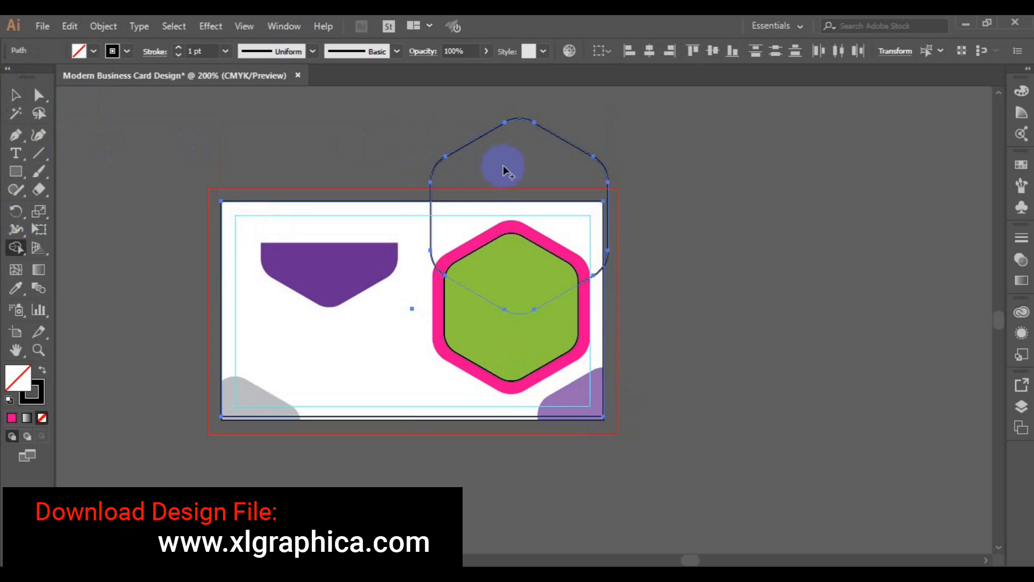
pyautogui.moveTo(508, 166); pyautogui.dragTo(591, 143)
# Fill the curved path over the hexagon with the left shape's purple via the Eyedropper
pyautogui.click(17, 135)
pyautogui.click(19, 95)
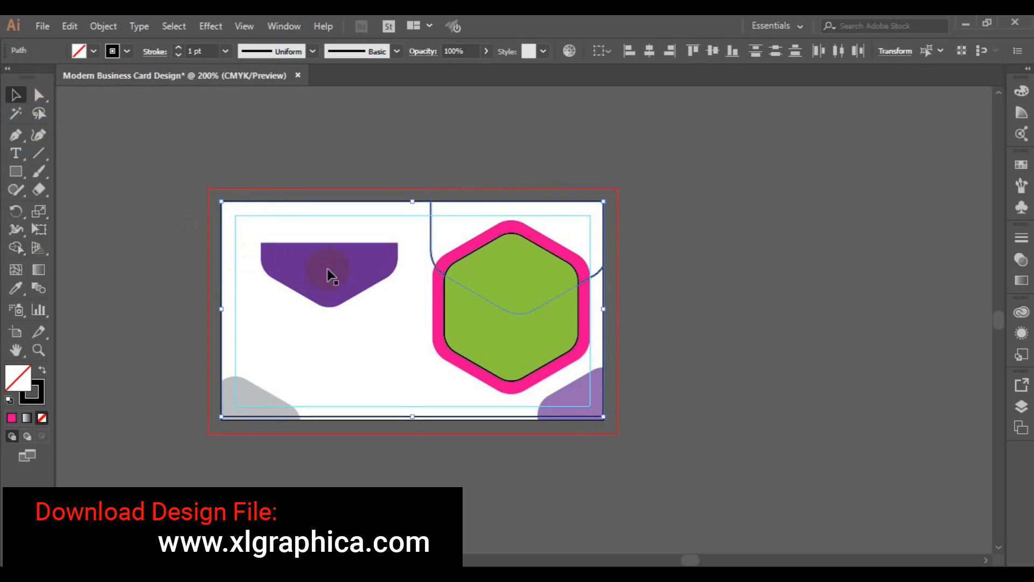
pyautogui.click(200, 174)
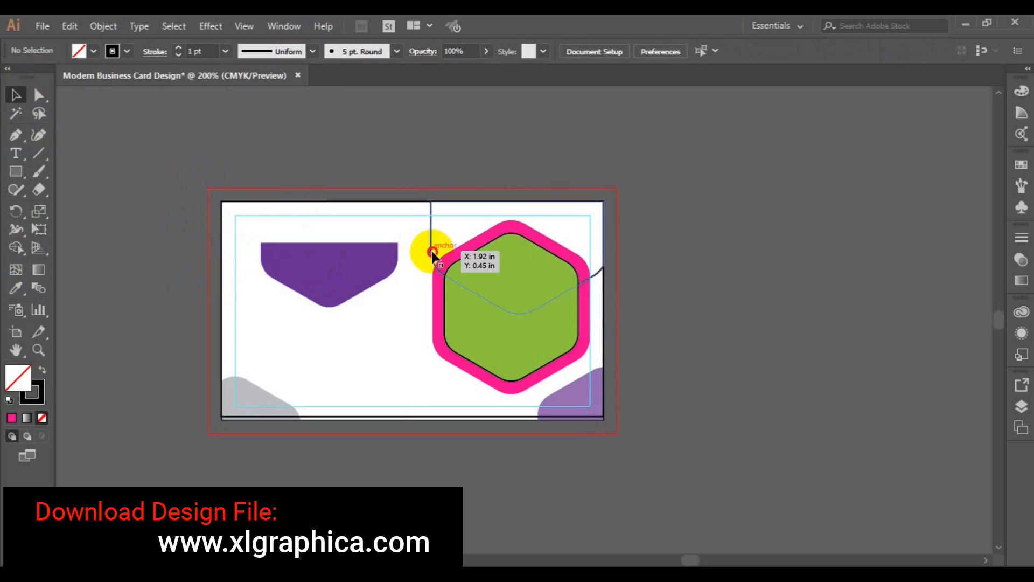
pyautogui.click(426, 247)
pyautogui.click(15, 288)
pyautogui.click(296, 278)
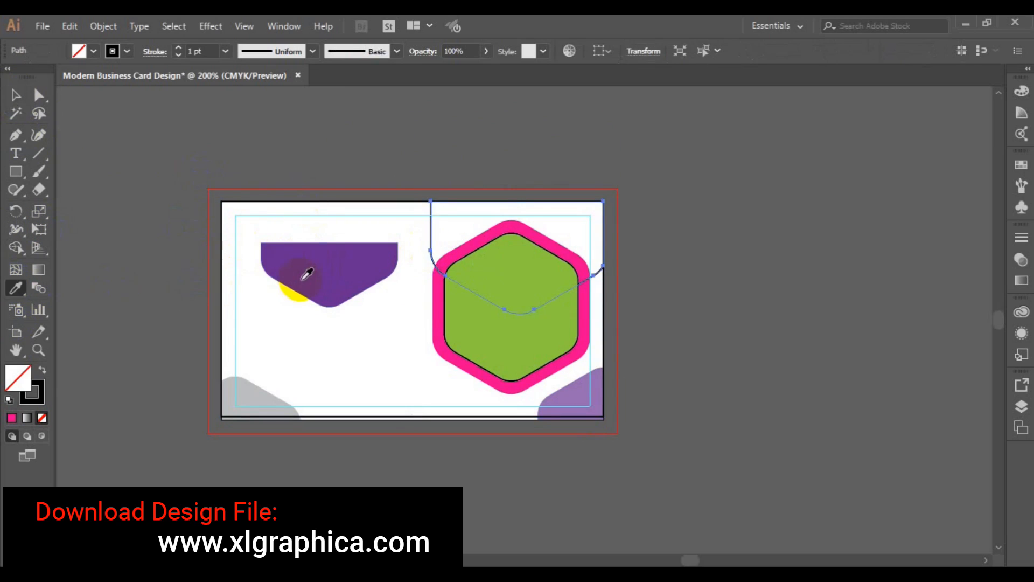
# Delete the purple shape at the card's top left and deselect everything
pyautogui.click(16, 104)
pyautogui.click(283, 278)
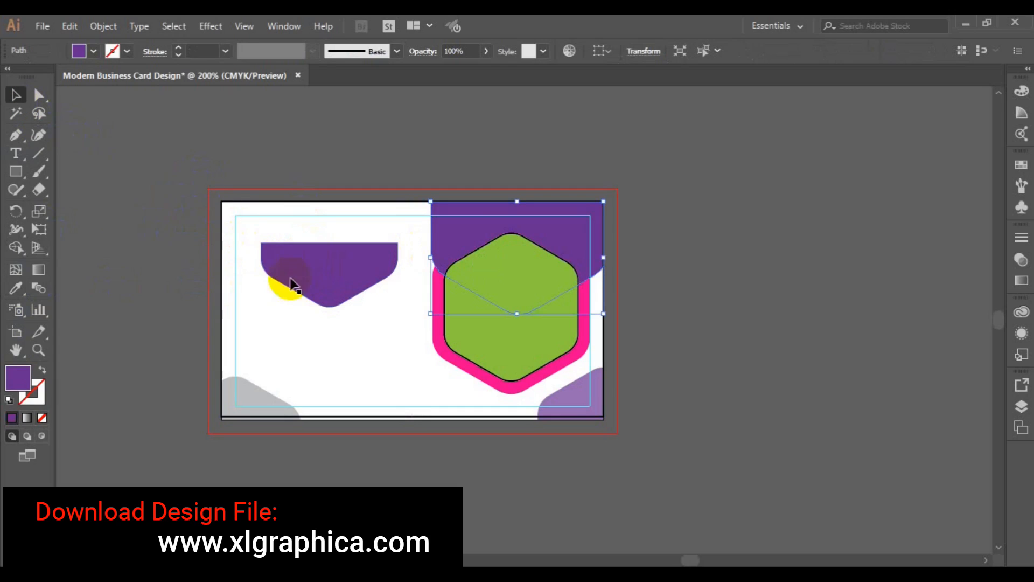
pyautogui.press('Delete')
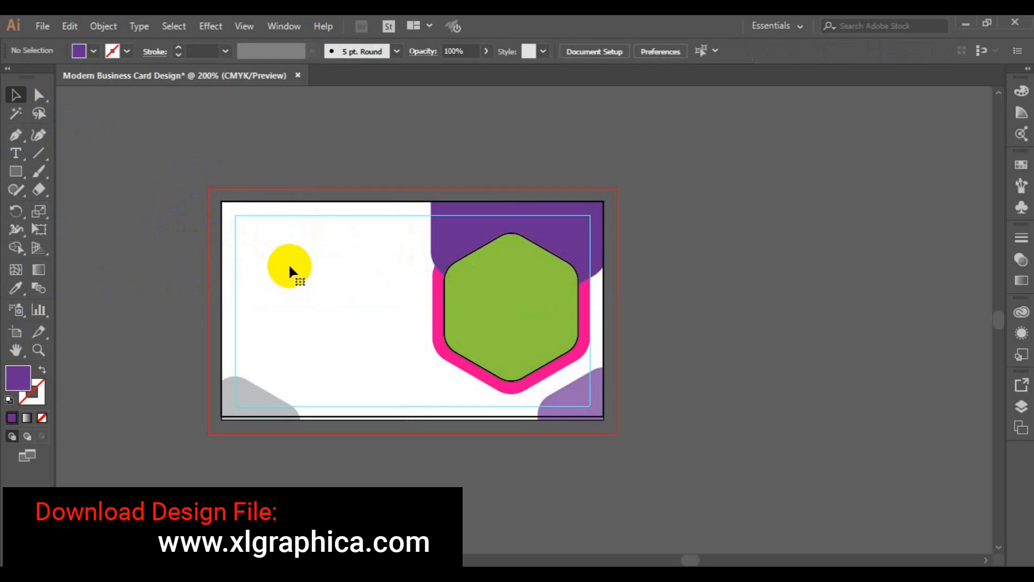
pyautogui.click(598, 250)
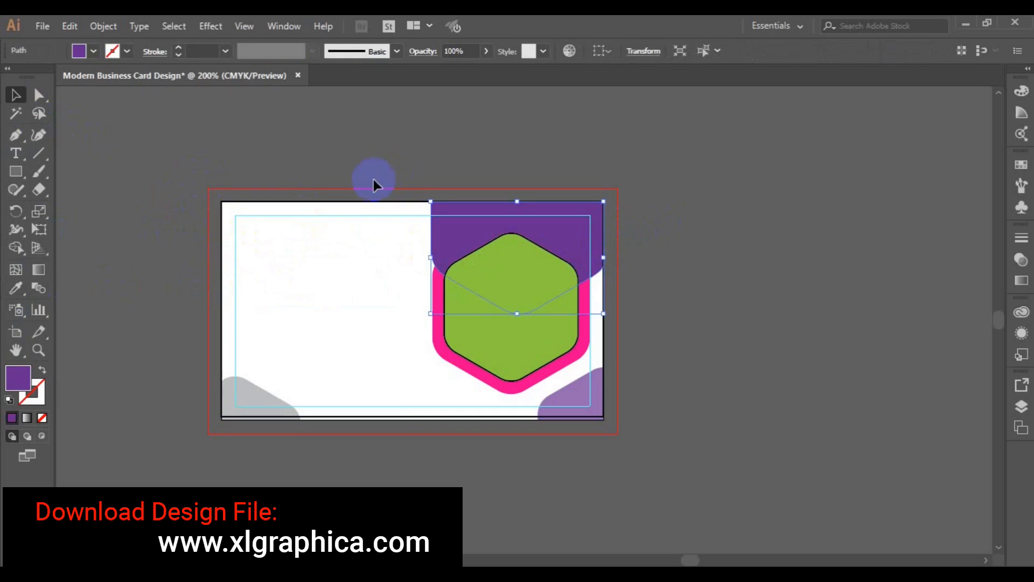
pyautogui.click(111, 172)
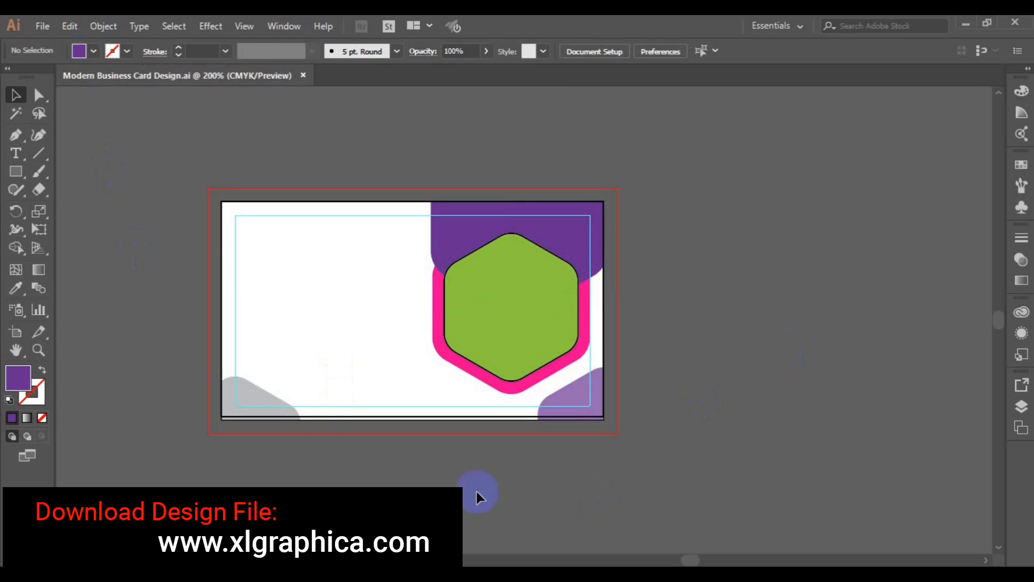
pyautogui.click(48, 26)
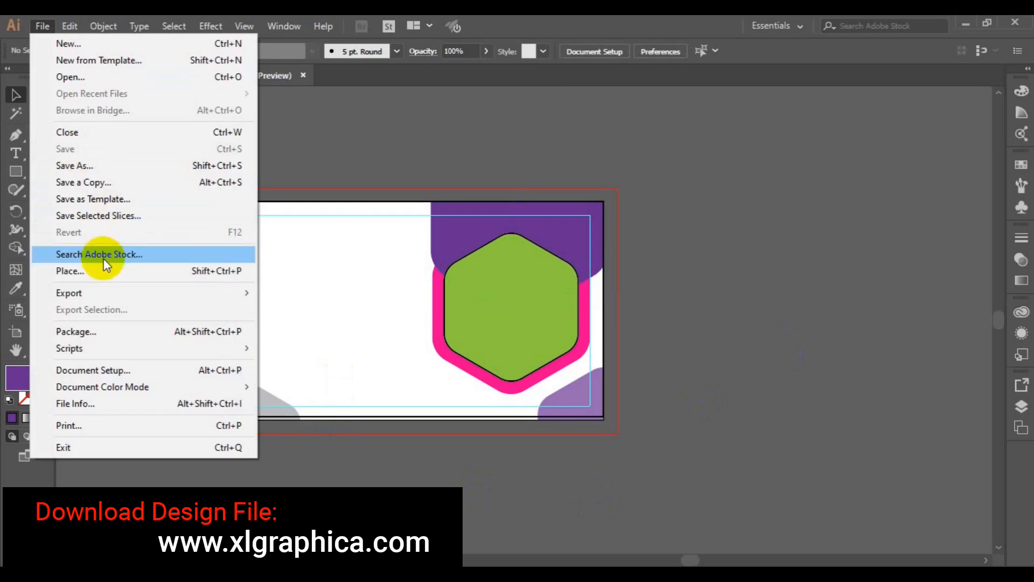
# Through File > Place, open the freepik stockpoto folder and choose entrepreneur-593371_960_720
pyautogui.click(105, 267)
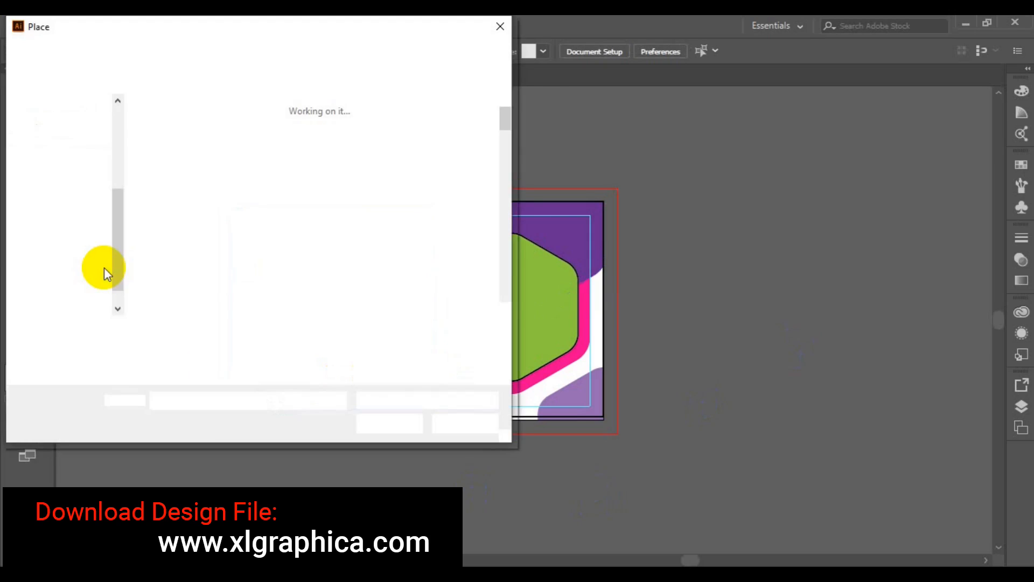
pyautogui.click(505, 310)
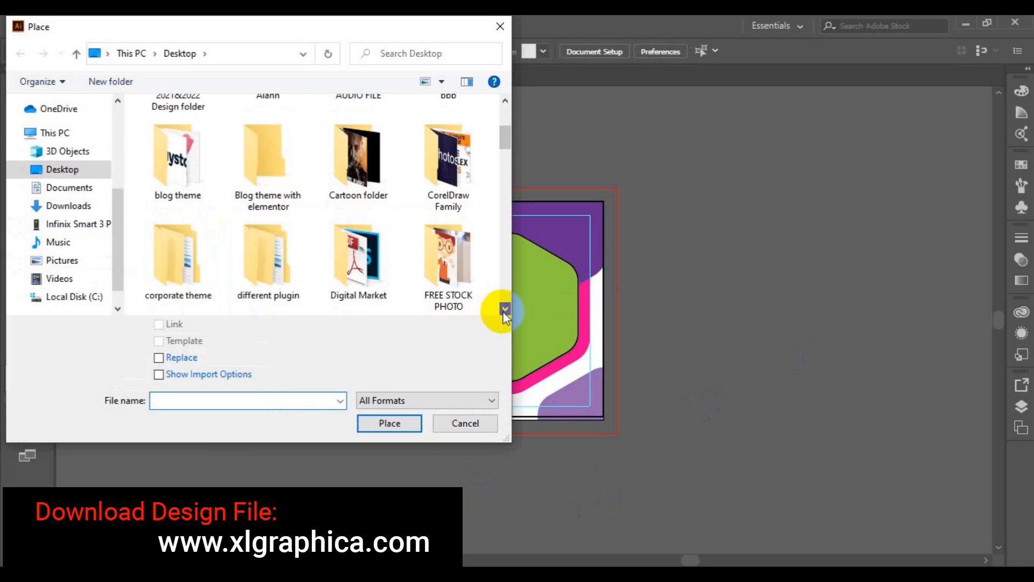
pyautogui.click(505, 310)
pyautogui.click(183, 277)
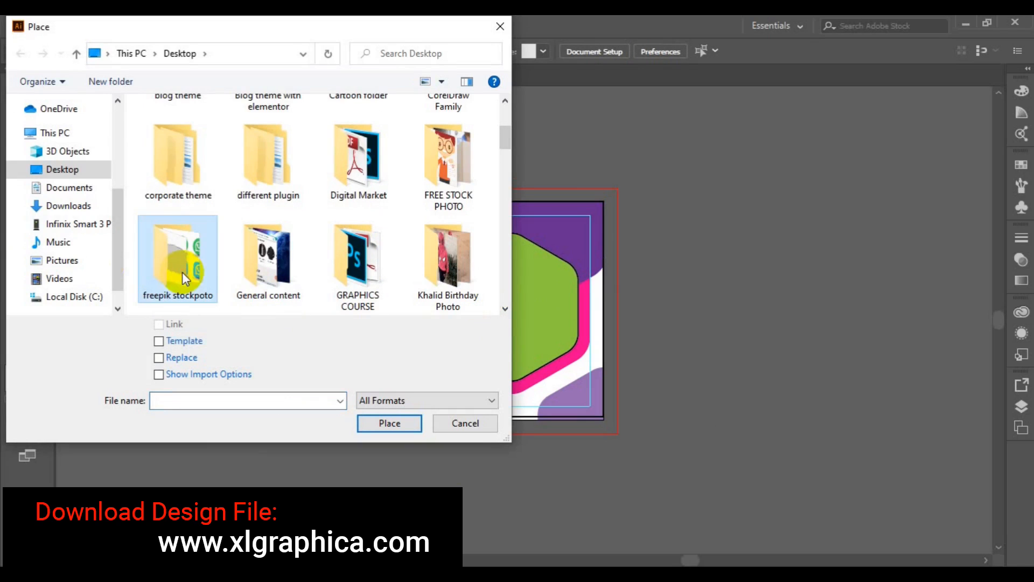
pyautogui.click(505, 310)
pyautogui.click(505, 309)
pyautogui.click(505, 310)
pyautogui.click(504, 310)
pyautogui.click(505, 310)
pyautogui.click(505, 309)
pyautogui.click(504, 310)
pyautogui.click(505, 310)
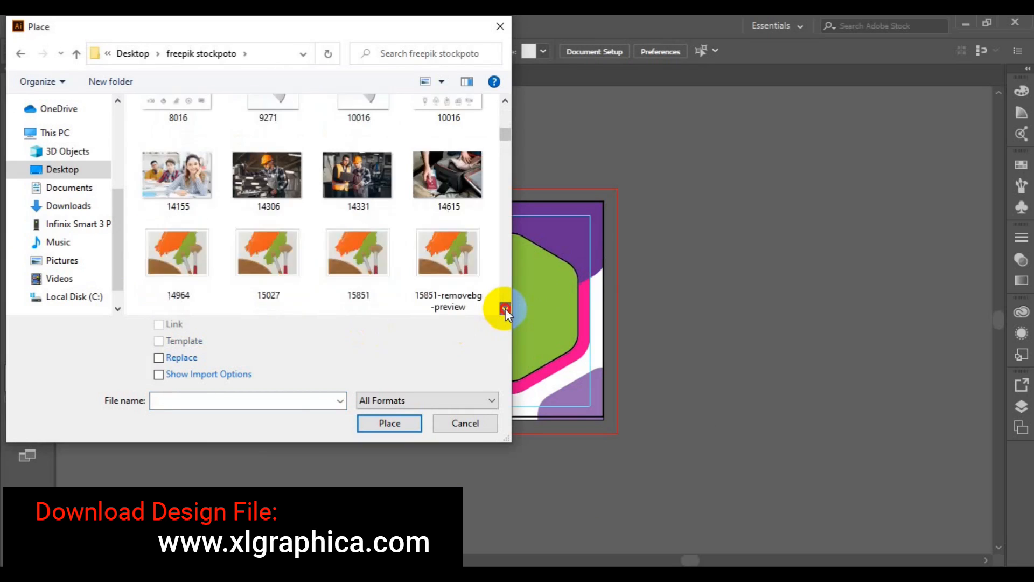
pyautogui.click(505, 310)
pyautogui.click(505, 310)
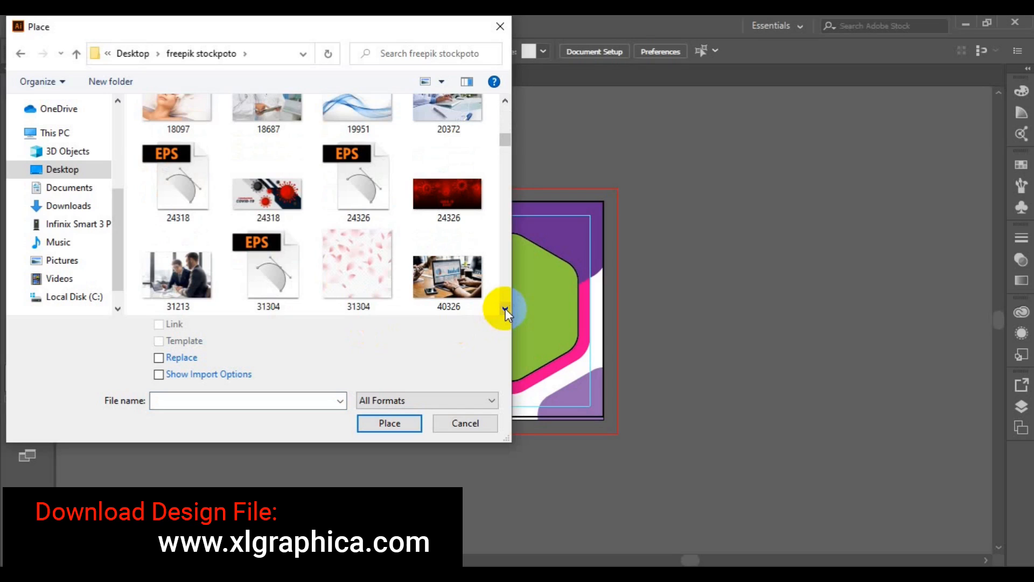
pyautogui.click(506, 310)
pyautogui.click(506, 310)
pyautogui.click(505, 310)
pyautogui.click(505, 310)
pyautogui.click(505, 310)
pyautogui.click(506, 309)
pyautogui.click(505, 309)
pyautogui.click(506, 310)
pyautogui.click(505, 310)
pyautogui.click(505, 310)
pyautogui.click(506, 310)
pyautogui.click(506, 310)
pyautogui.click(505, 310)
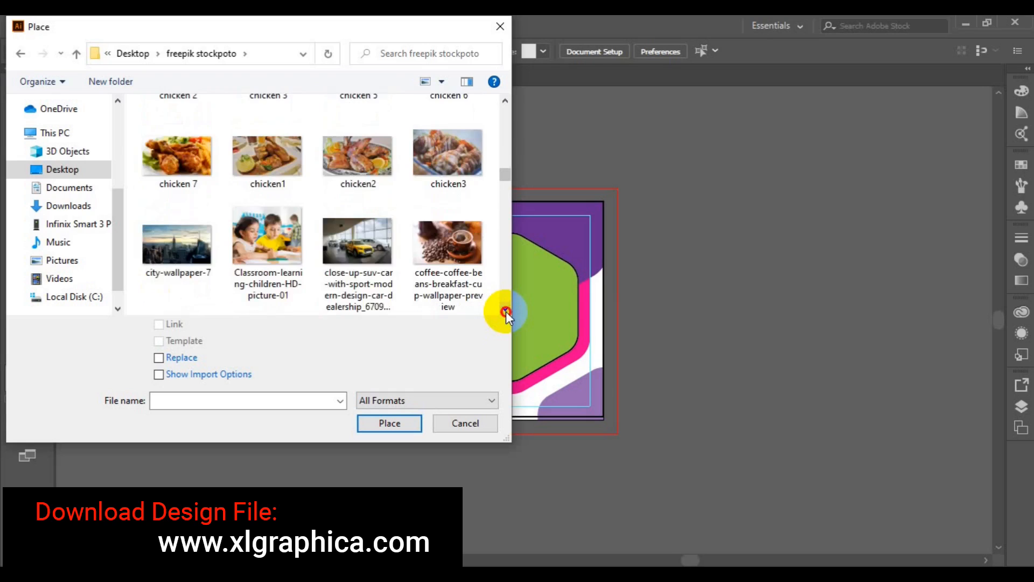
pyautogui.click(505, 310)
pyautogui.click(505, 310)
pyautogui.click(505, 309)
pyautogui.click(505, 310)
pyautogui.click(505, 310)
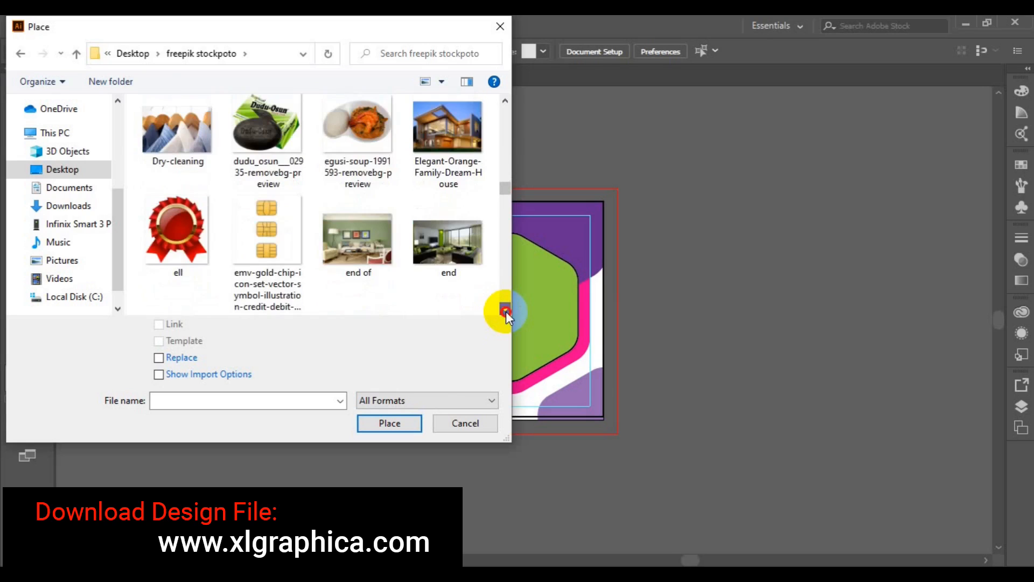
pyautogui.click(505, 310)
pyautogui.click(506, 310)
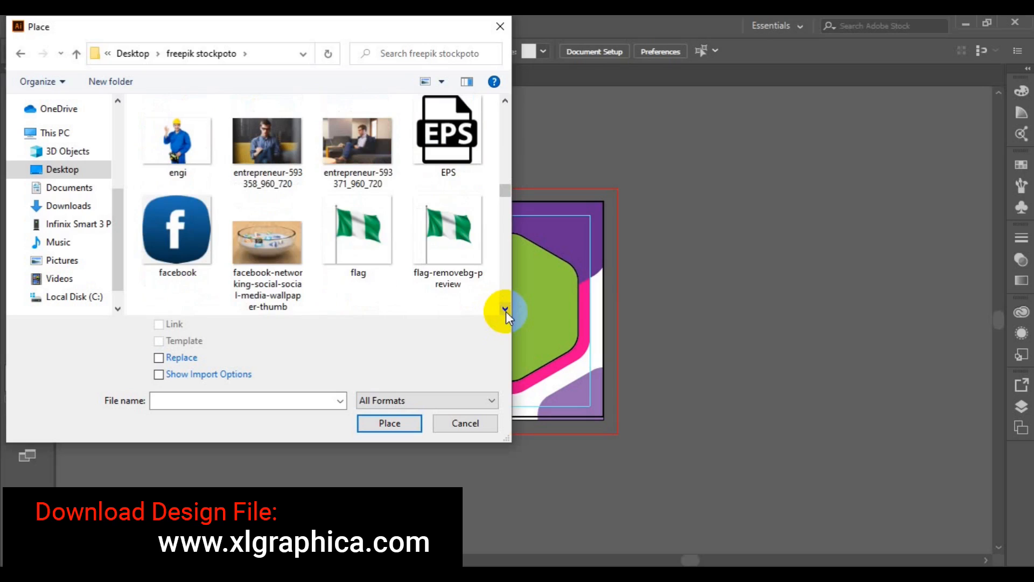
pyautogui.click(367, 156)
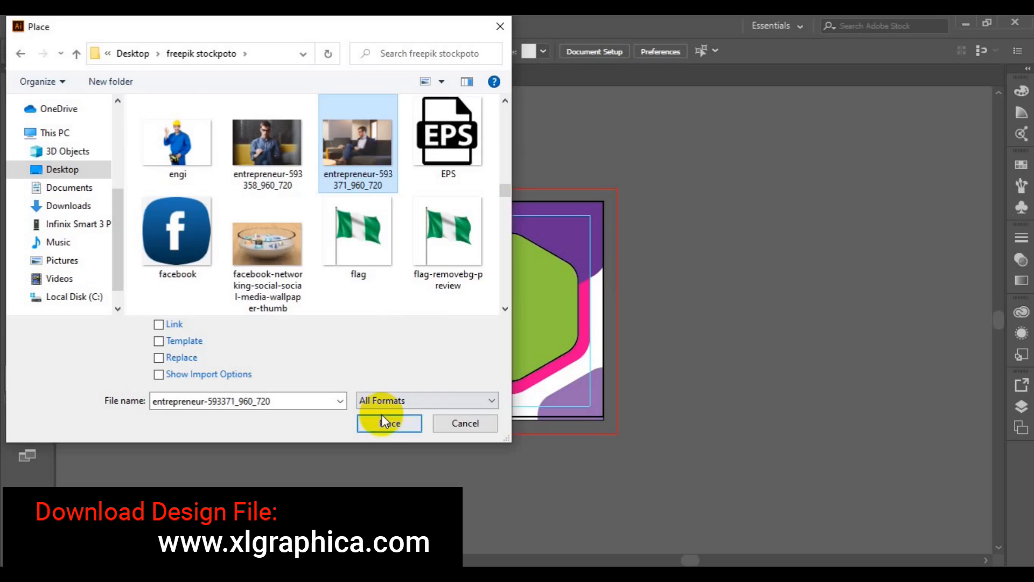
pyautogui.click(390, 423)
# Place the seated-man photo over the green hexagon and bring the hexagon in front of it
pyautogui.moveTo(421, 230); pyautogui.dragTo(646, 384)
pyautogui.moveTo(512, 318); pyautogui.dragTo(441, 319)
pyautogui.moveTo(549, 317); pyautogui.dragTo(514, 318)
pyautogui.click(566, 316)
pyautogui.rightClick(565, 315)
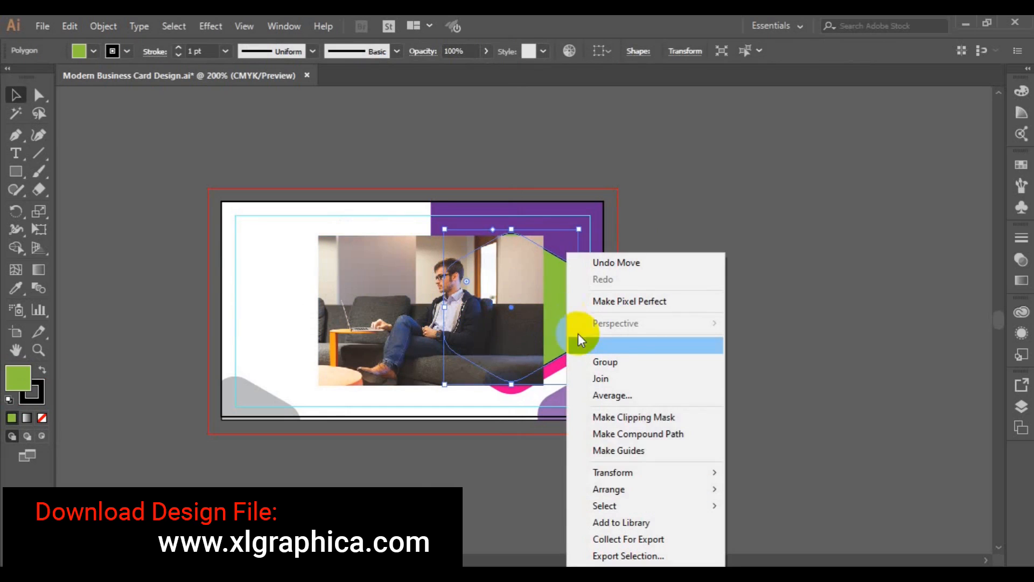
pyautogui.moveTo(642, 490)
pyautogui.click(826, 491)
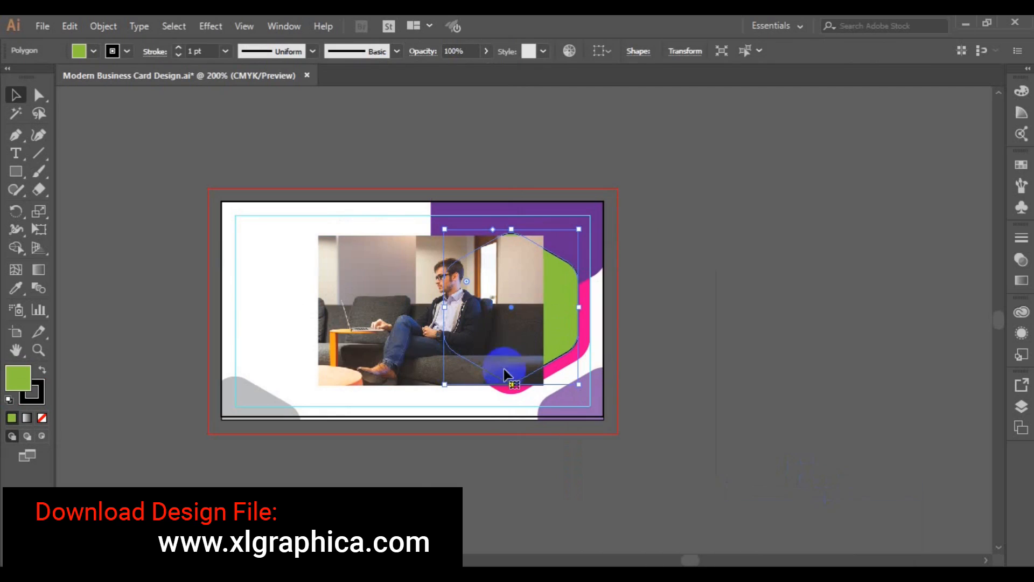
# Align the photo behind the hexagon, clip it to the hexagon shape, and save
pyautogui.moveTo(396, 359); pyautogui.dragTo(481, 359)
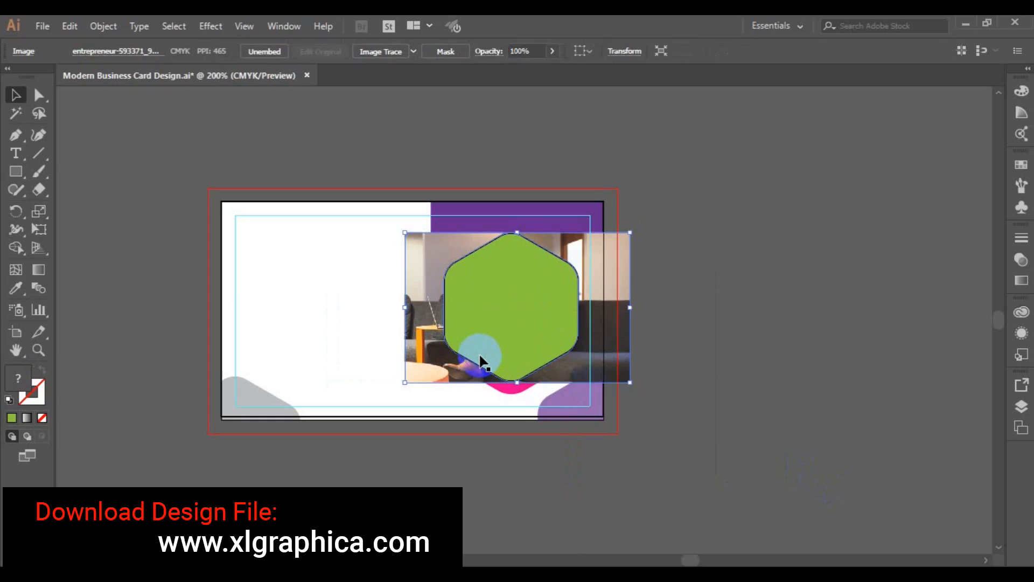
pyautogui.press('Right')
pyautogui.press('Right')
pyautogui.press('Right')
pyautogui.press('Right')
pyautogui.press('Right')
pyautogui.press('Right')
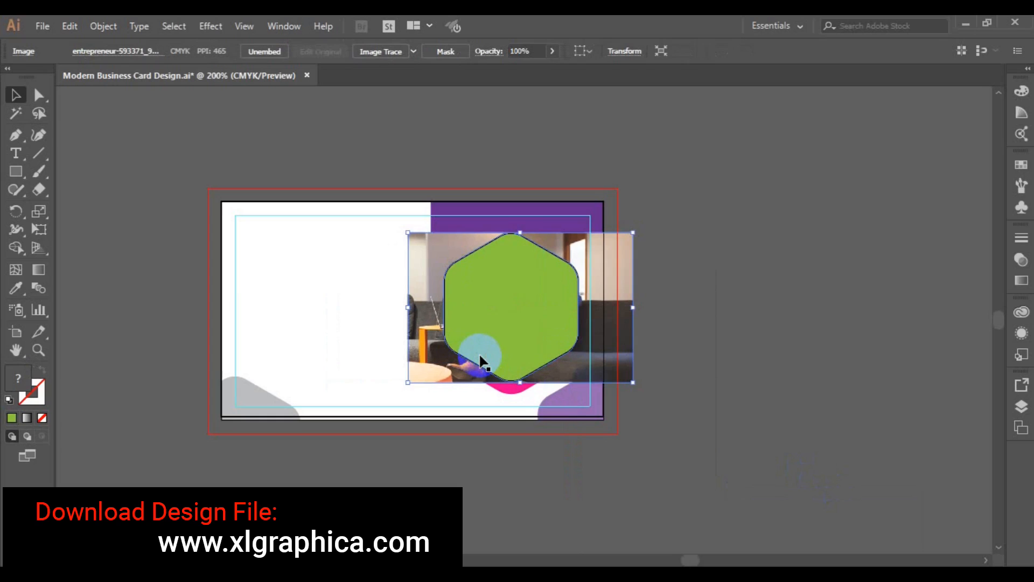
pyautogui.press('Right')
pyautogui.press('Right')
pyautogui.press('Right')
pyautogui.press('Right')
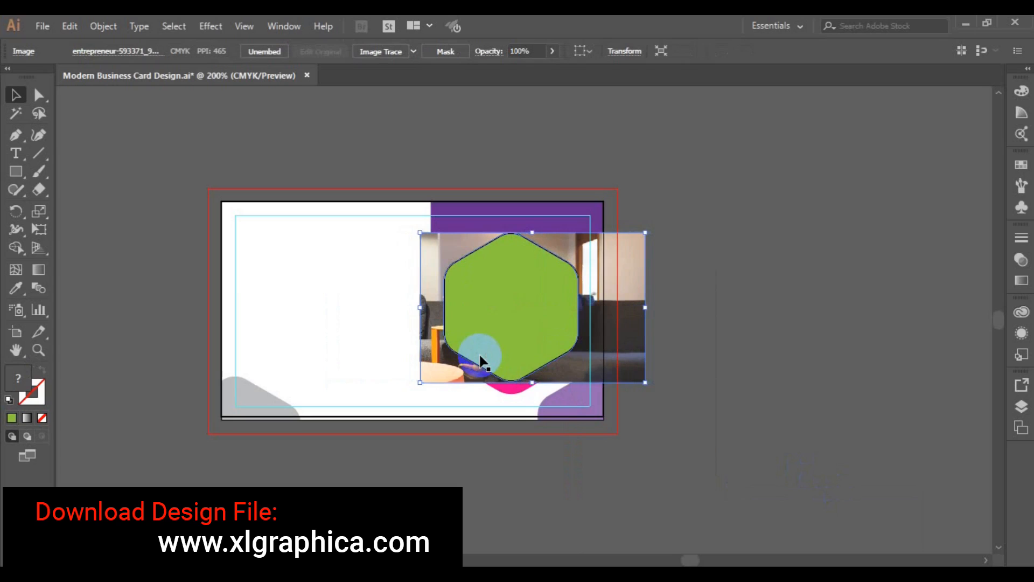
pyautogui.keyDown('shift'); pyautogui.click(544, 317); pyautogui.keyUp('shift')
pyautogui.rightClick(547, 319)
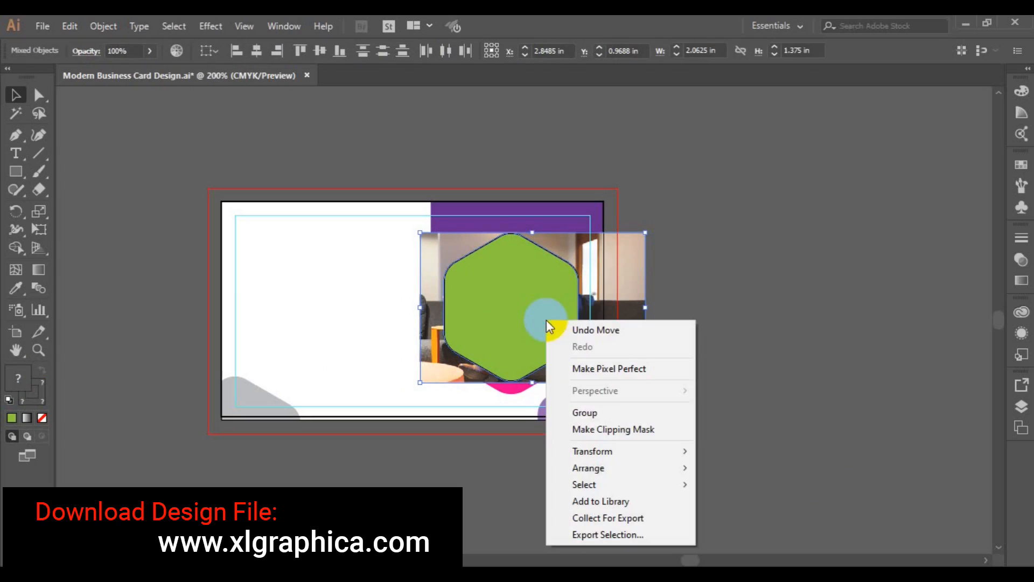
pyautogui.click(603, 425)
pyautogui.click(729, 338)
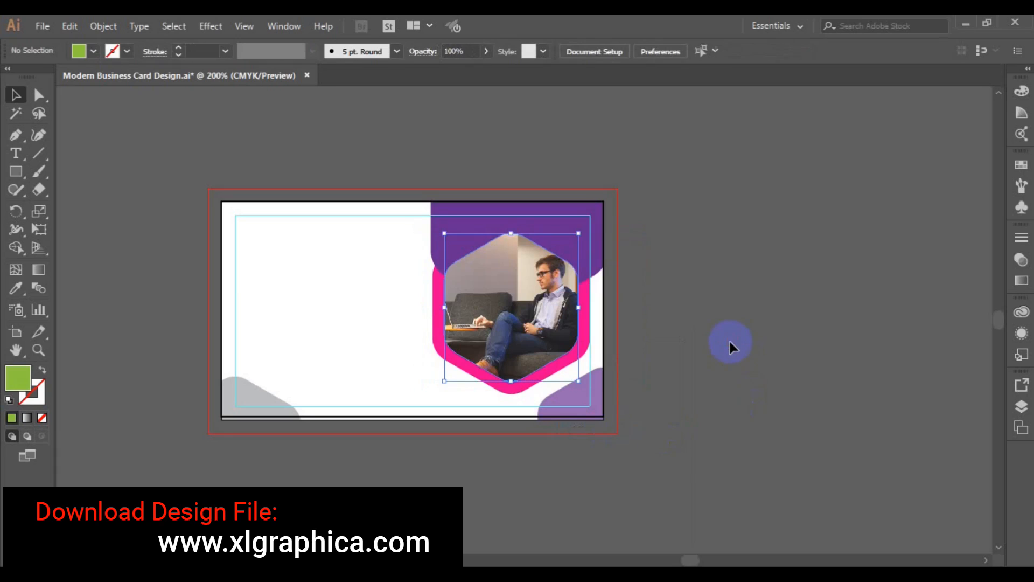
pyautogui.hotkey('ctrl', 's')
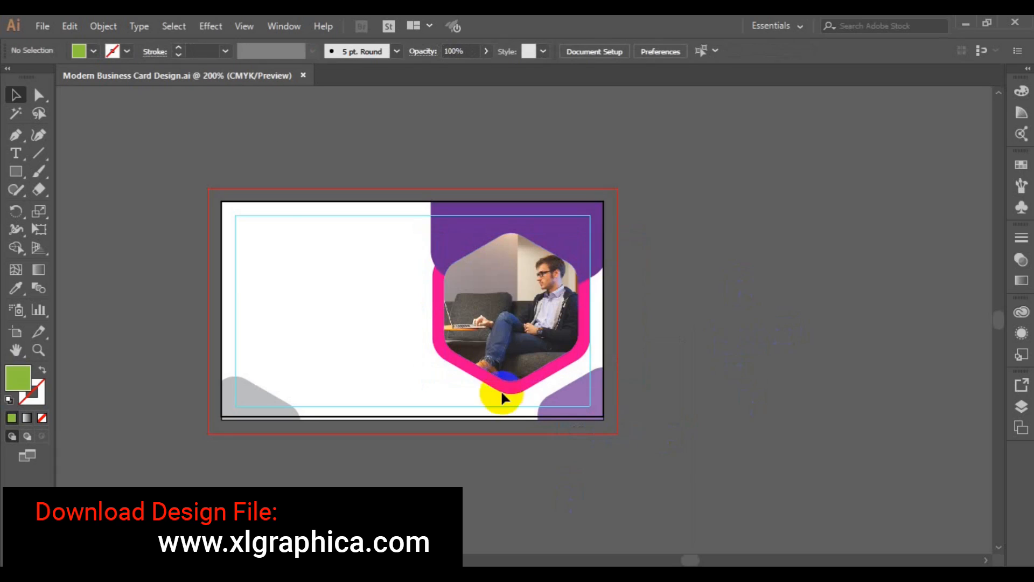
# Start opening a file and browse into the freepik stockpoto folder
pyautogui.click(43, 27)
pyautogui.click(108, 78)
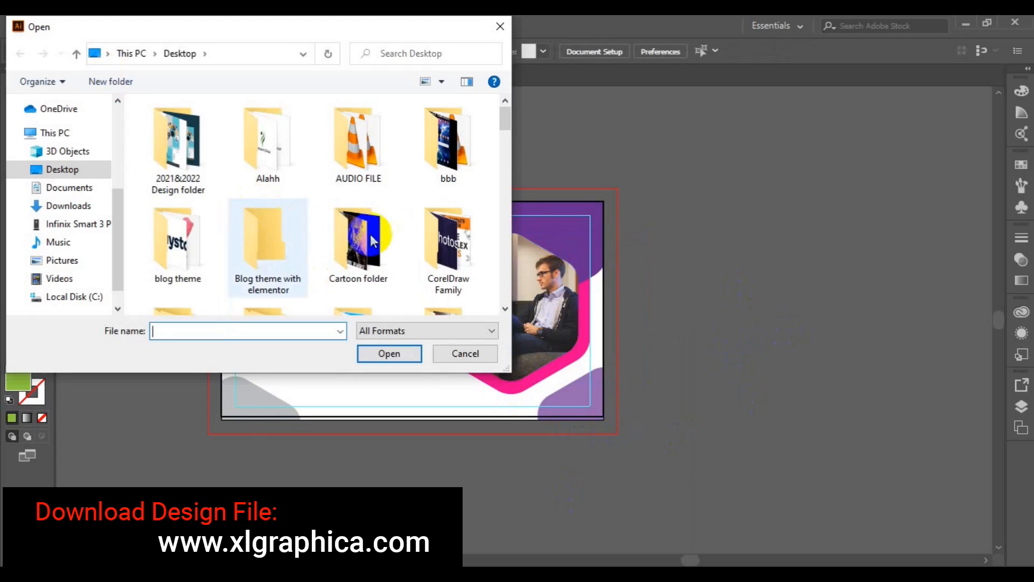
pyautogui.click(504, 309)
pyautogui.click(505, 309)
pyautogui.click(183, 277)
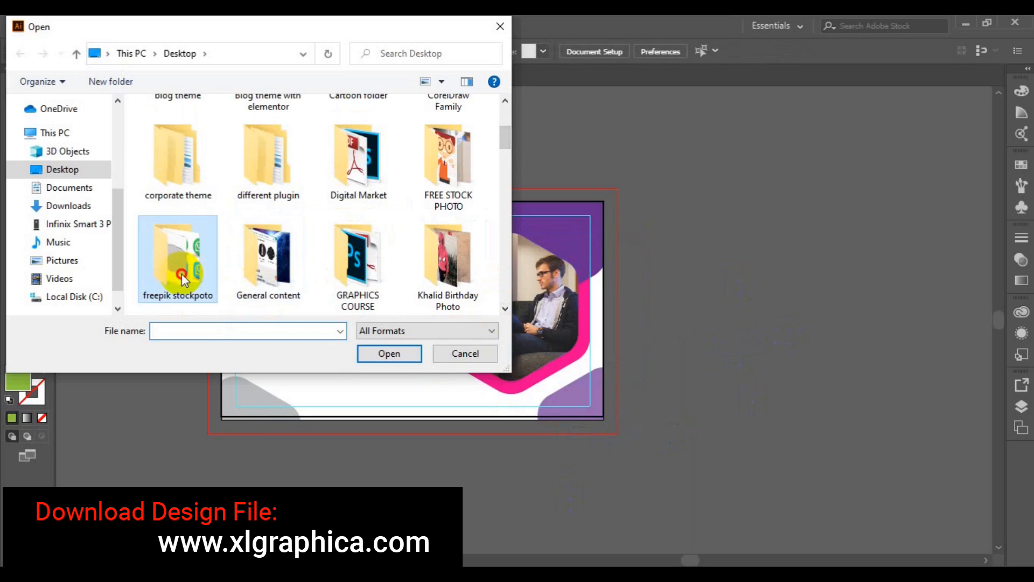
pyautogui.doubleClick(182, 278)
# Find and open the 2931818.eps icon file
pyautogui.click(505, 309)
pyautogui.click(505, 310)
pyautogui.click(505, 309)
pyautogui.click(506, 309)
pyautogui.click(505, 309)
pyautogui.click(505, 309)
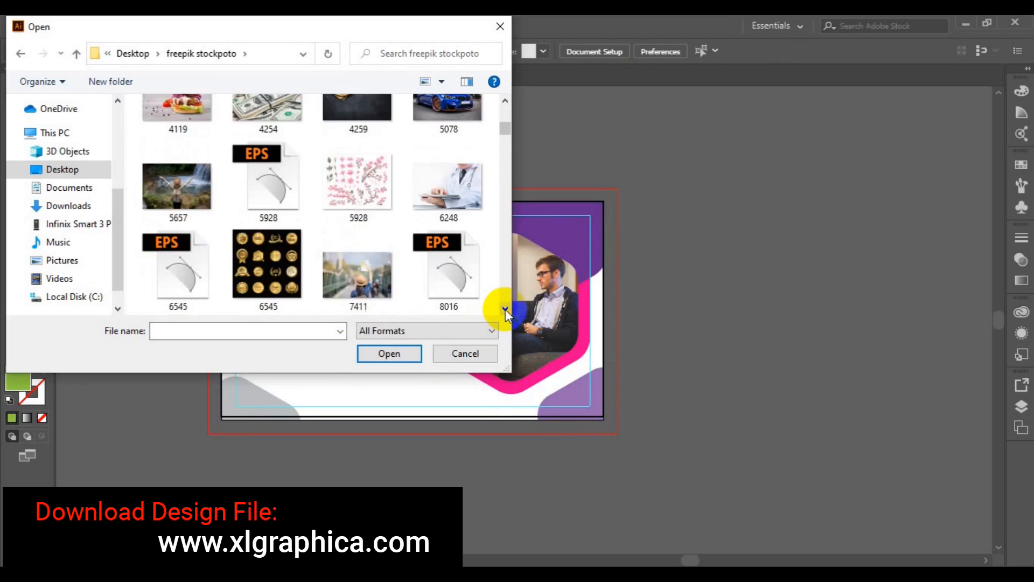
pyautogui.click(505, 310)
pyautogui.click(505, 309)
pyautogui.click(505, 309)
pyautogui.click(505, 309)
pyautogui.click(505, 309)
pyautogui.click(506, 309)
pyautogui.click(506, 309)
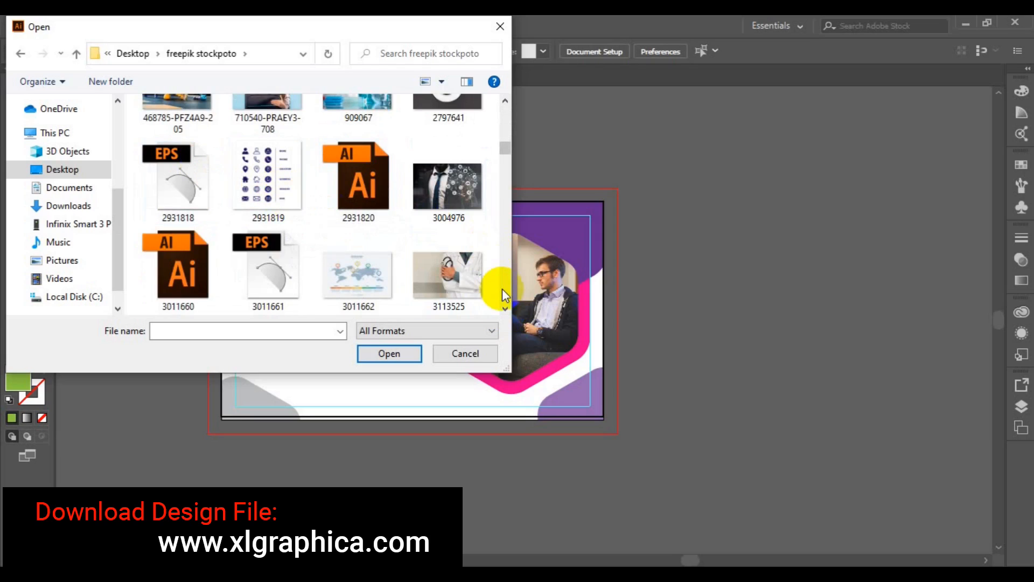
pyautogui.click(506, 309)
pyautogui.click(505, 309)
pyautogui.click(506, 309)
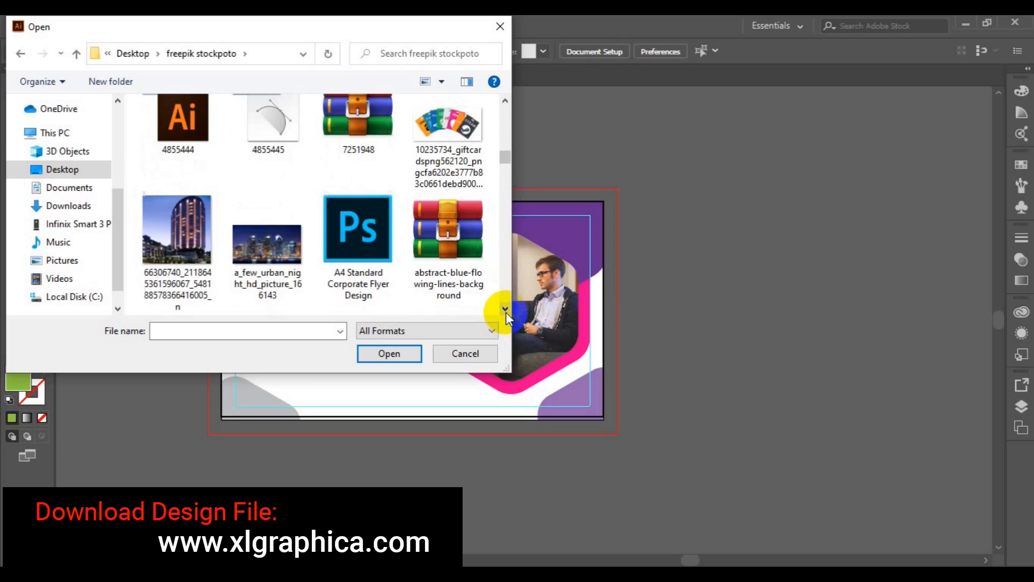
pyautogui.click(506, 310)
pyautogui.moveTo(506, 161)
pyautogui.mouseDown()
pyautogui.moveTo(505, 134)
pyautogui.moveTo(505, 148)
pyautogui.mouseUp()
pyautogui.click(189, 240)
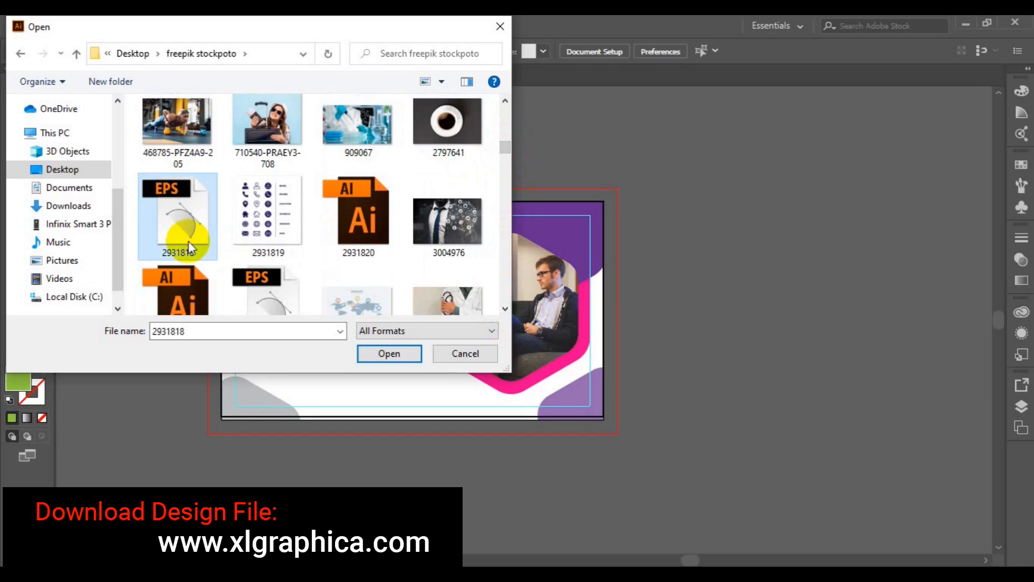
pyautogui.click(388, 353)
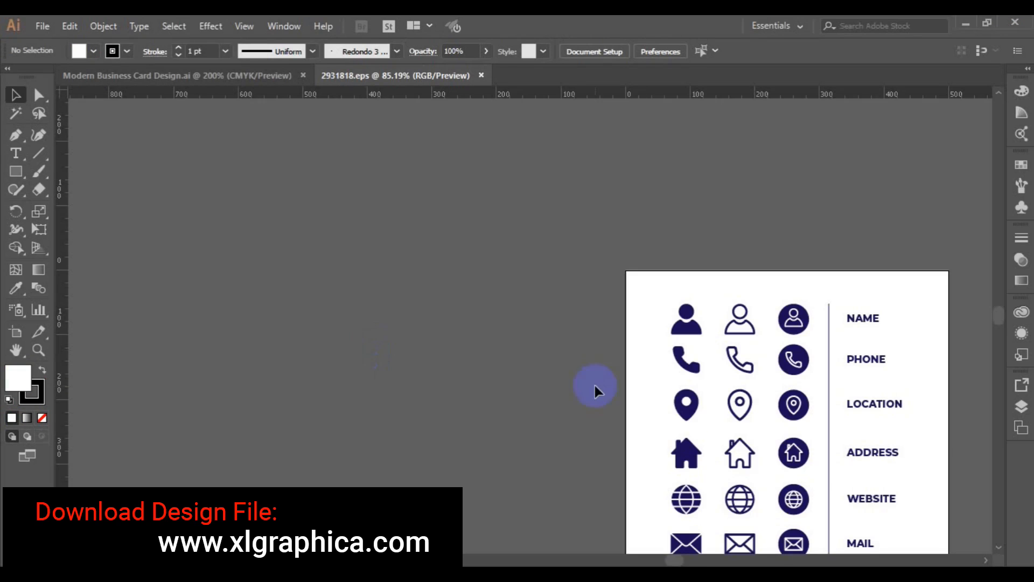
# Ungroup the icon sheet down to individual icons, including the phone row
pyautogui.hotkey('ctrl', '+')
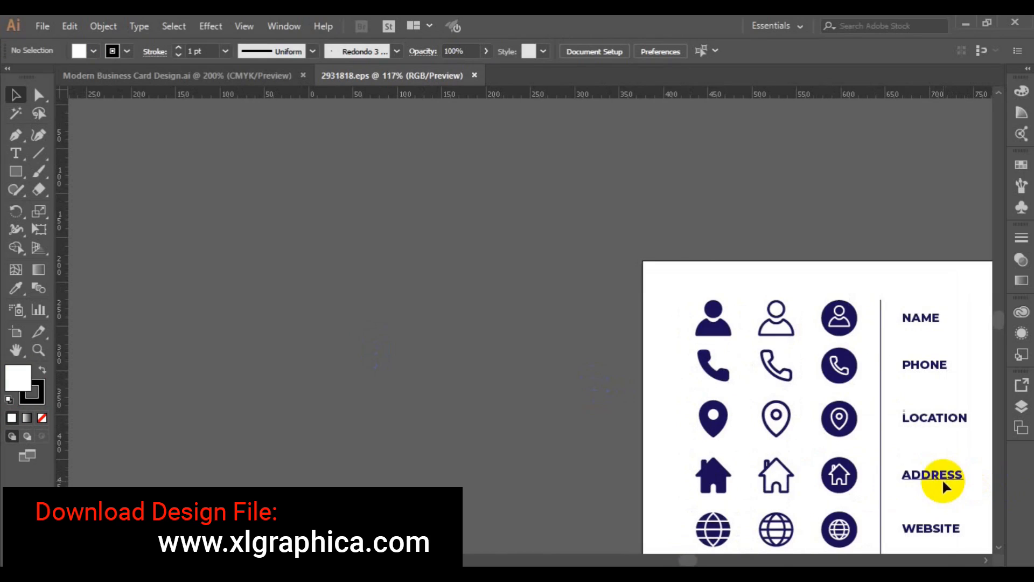
pyautogui.hotkey('ctrl', '0')
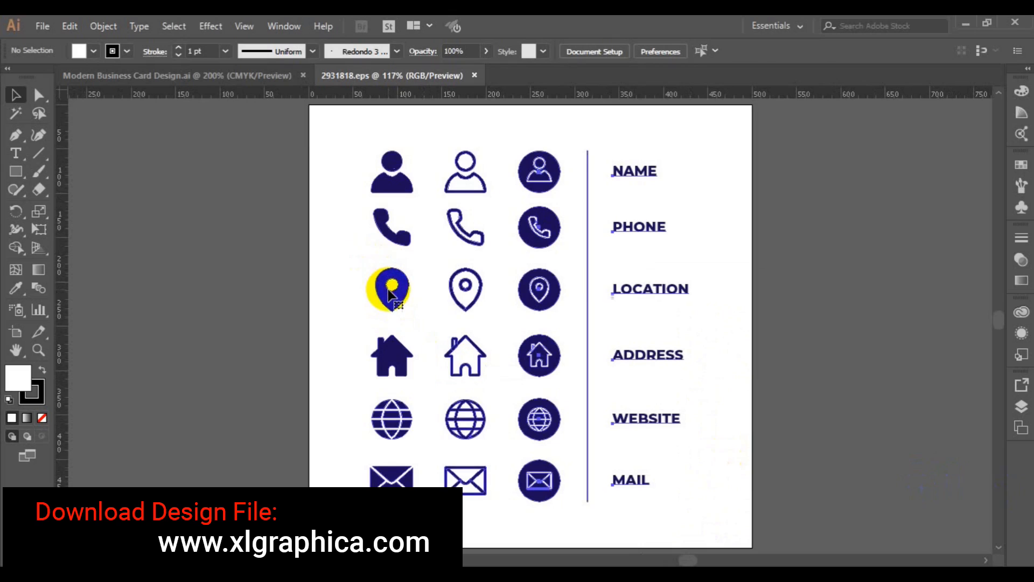
pyautogui.click(392, 296)
pyautogui.click(104, 27)
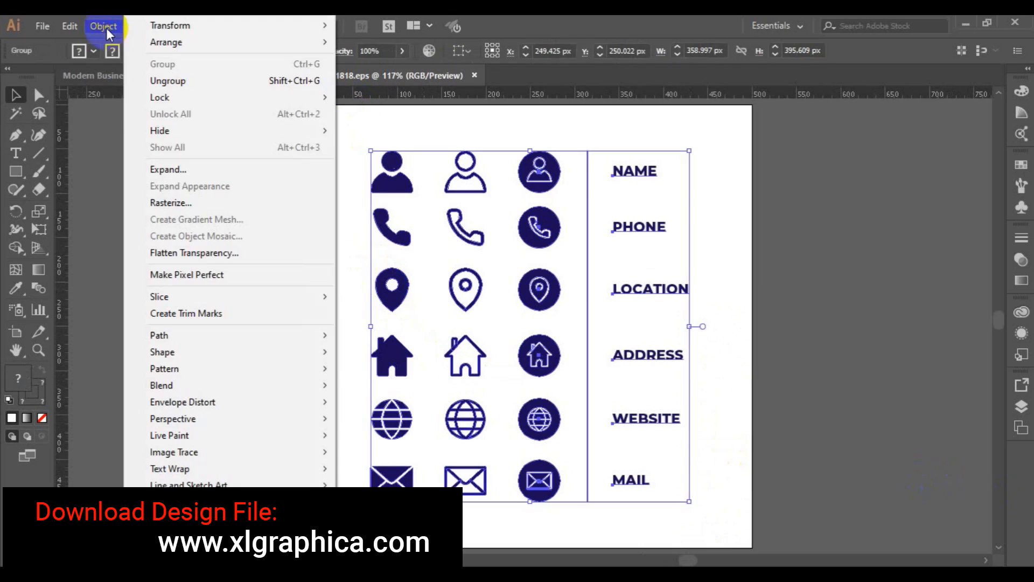
pyautogui.click(246, 84)
pyautogui.hotkey('ctrl', 'shift', 'a')
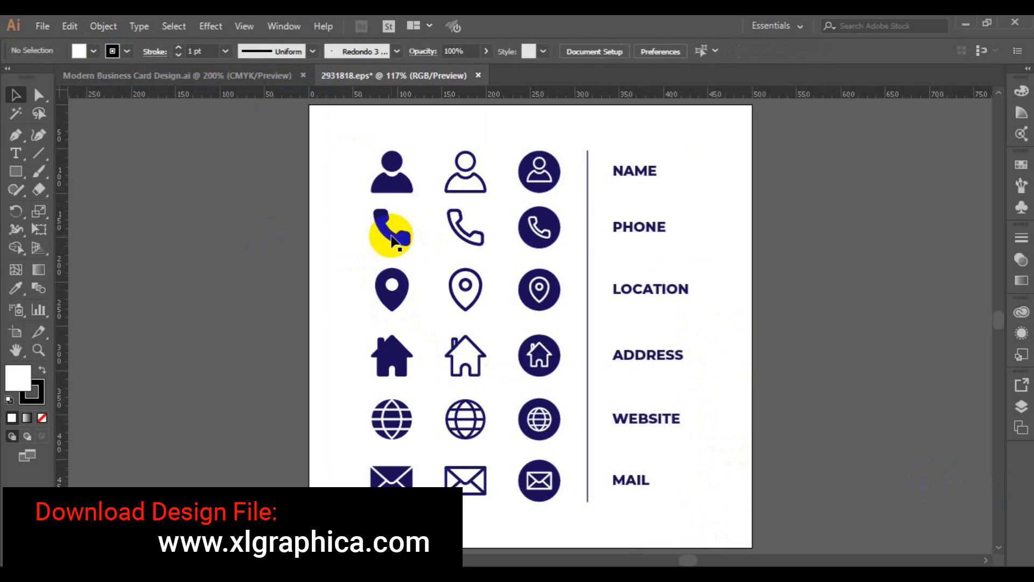
pyautogui.click(393, 239)
pyautogui.click(103, 26)
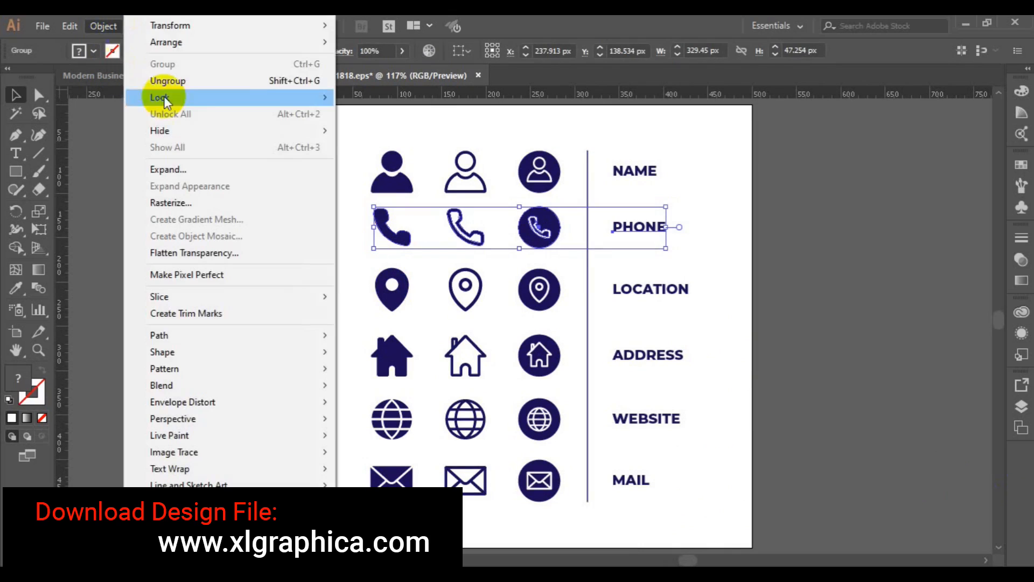
pyautogui.click(210, 90)
pyautogui.hotkey('ctrl', 'shift', 'a')
pyautogui.click(396, 232)
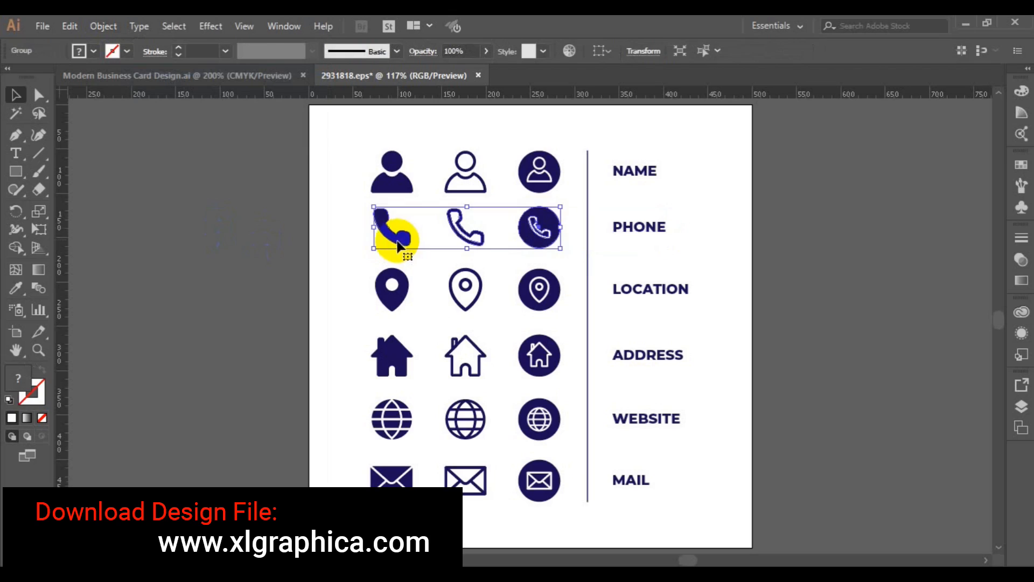
pyautogui.click(103, 26)
pyautogui.click(210, 85)
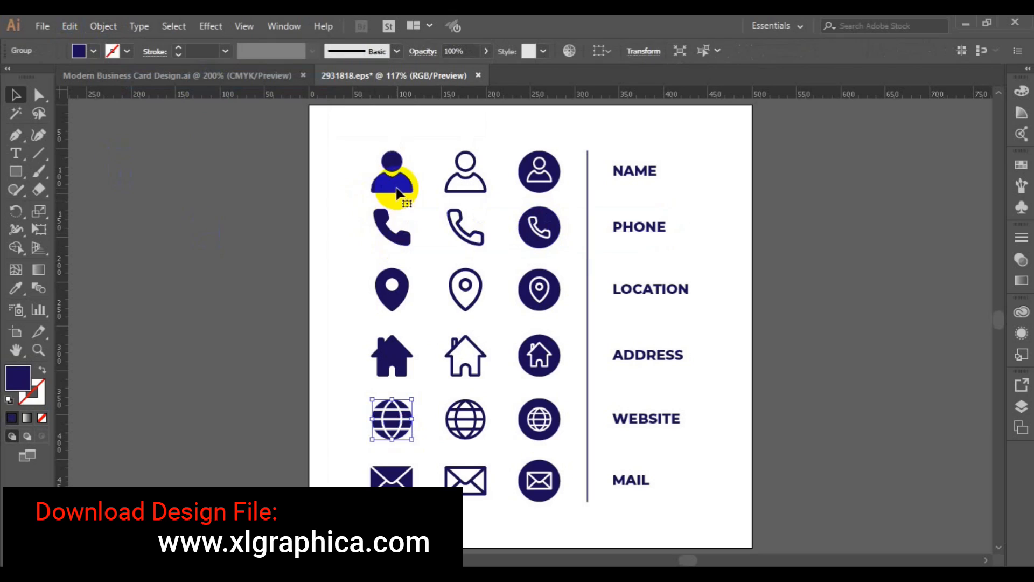
# Select the solid person, phone and location pin icons, move them aside and group them
pyautogui.click(397, 193)
pyautogui.keyDown('shift'); pyautogui.click(394, 225); pyautogui.keyUp('shift')
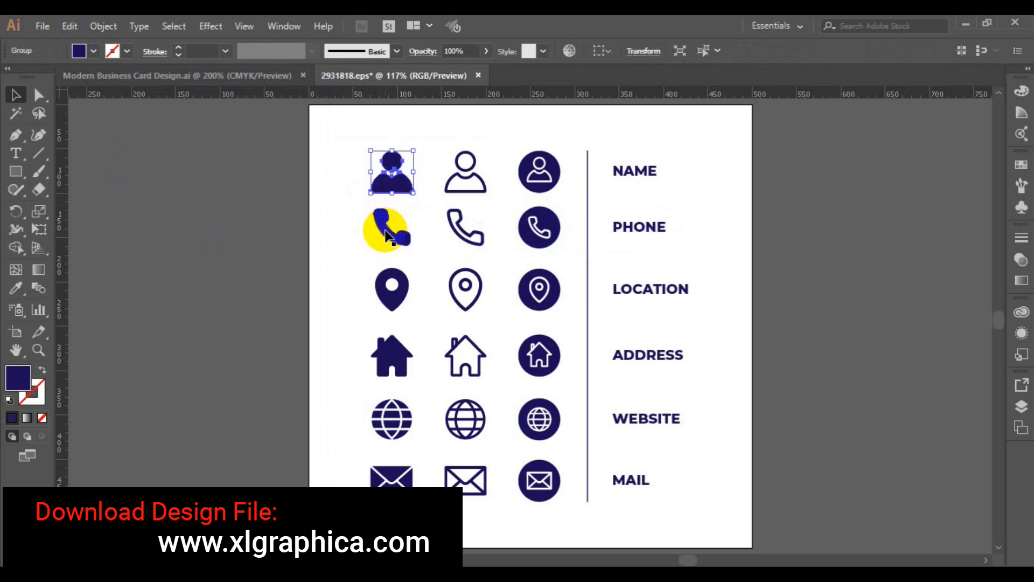
pyautogui.keyDown('shift'); pyautogui.click(391, 301); pyautogui.keyUp('shift')
pyautogui.moveTo(383, 434); pyautogui.dragTo(267, 420)
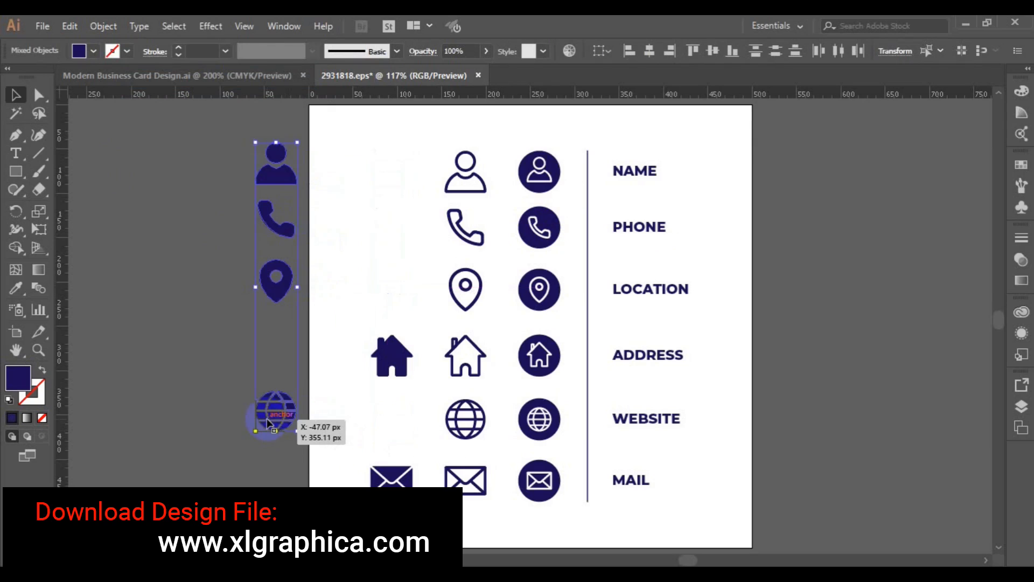
pyautogui.hotkey('ctrl', 'g')
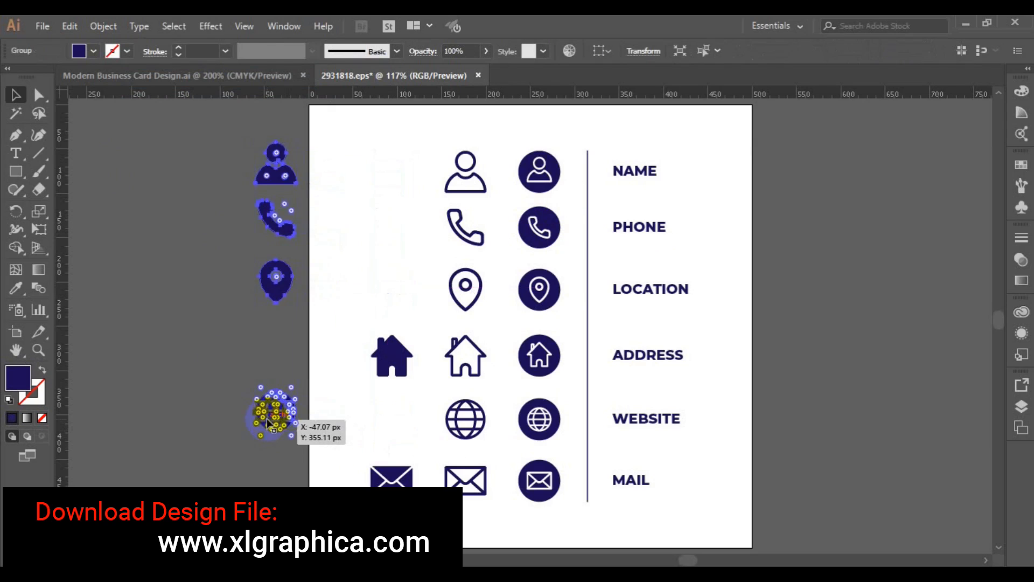
# Paste the icon group into the business card, move it left and scale it down
pyautogui.click(130, 77)
pyautogui.hotkey('ctrl', 'v')
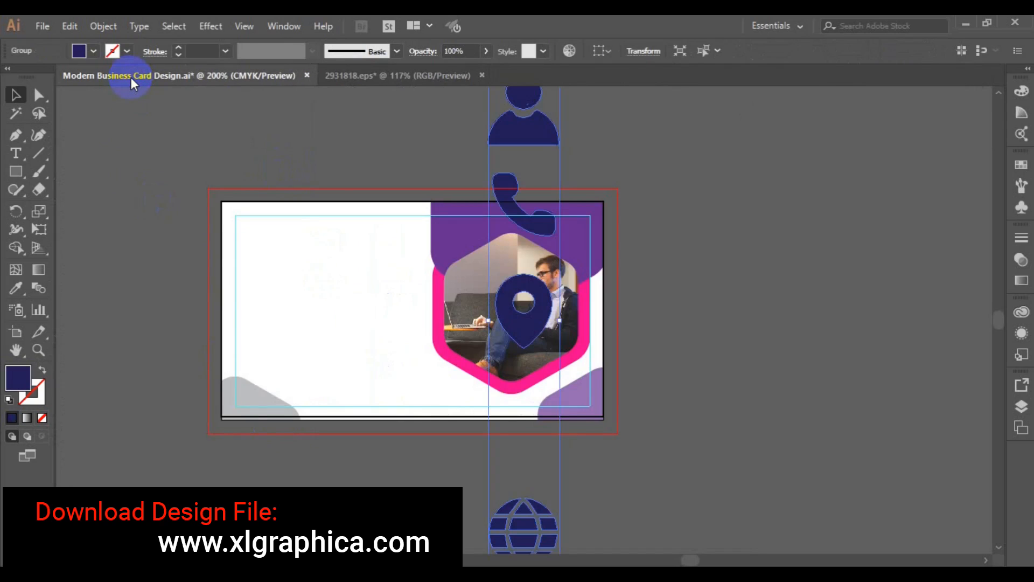
pyautogui.moveTo(519, 320); pyautogui.dragTo(293, 408)
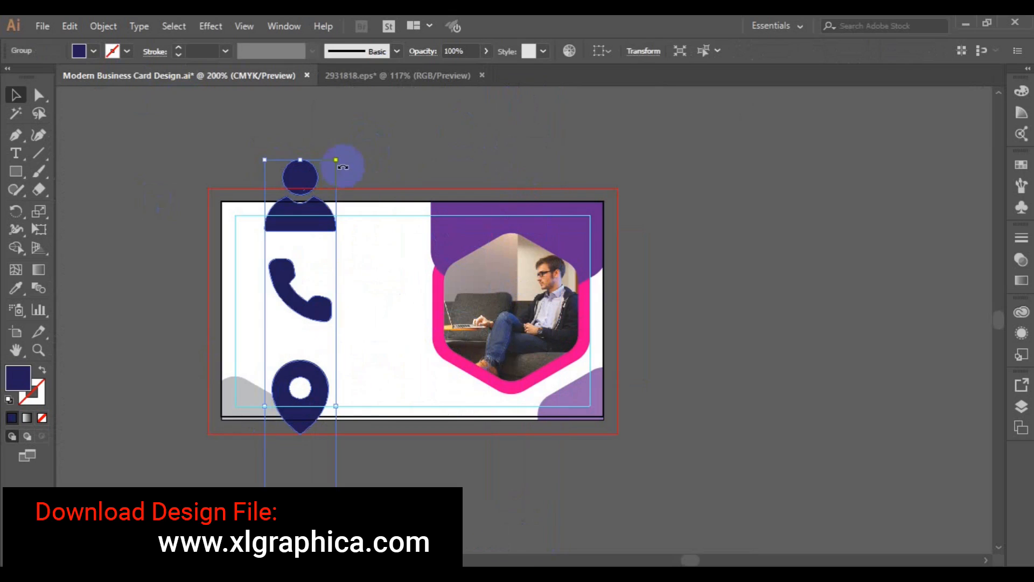
pyautogui.moveTo(336, 160); pyautogui.dragTo(313, 294)
# Shrink the icon column further and move it up the card's left side
pyautogui.hotkey('ctrl', '+')
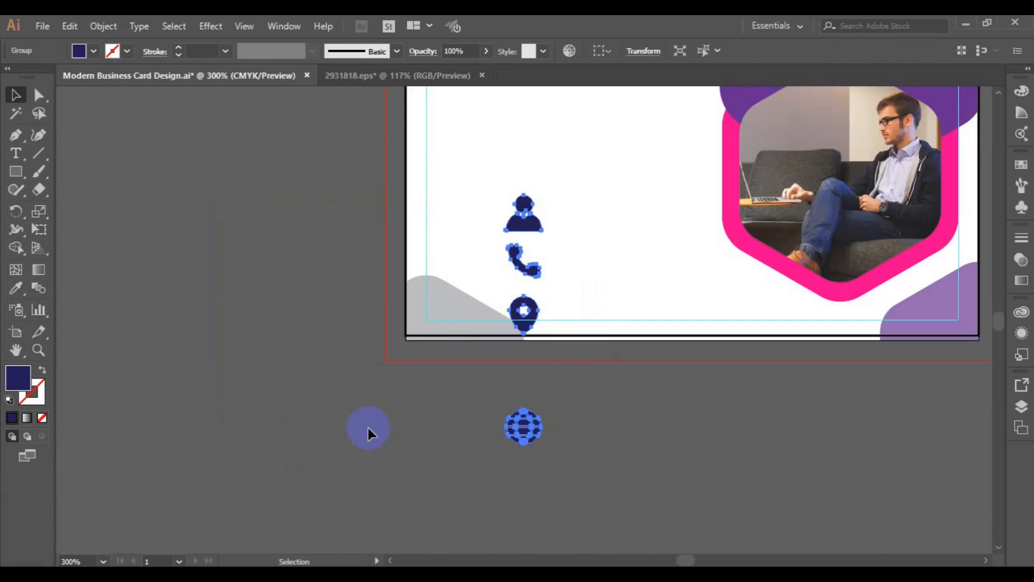
pyautogui.moveTo(544, 446); pyautogui.dragTo(533, 418)
pyautogui.moveTo(534, 331)
pyautogui.mouseDown()
pyautogui.moveTo(528, 301)
pyautogui.moveTo(525, 360)
pyautogui.moveTo(527, 308)
pyautogui.moveTo(526, 319)
pyautogui.mouseUp()
pyautogui.click(489, 378)
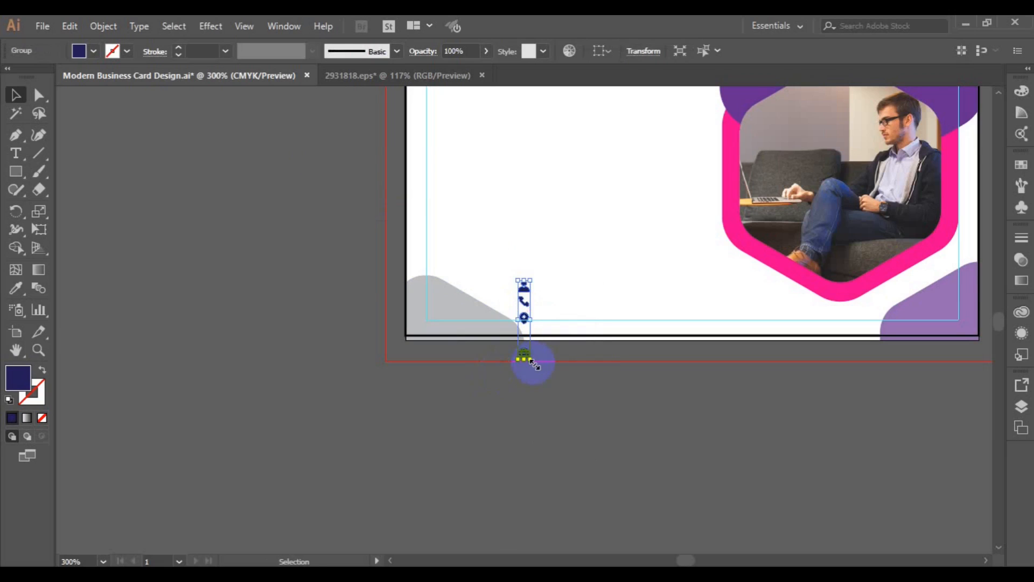
pyautogui.moveTo(534, 362); pyautogui.dragTo(537, 371)
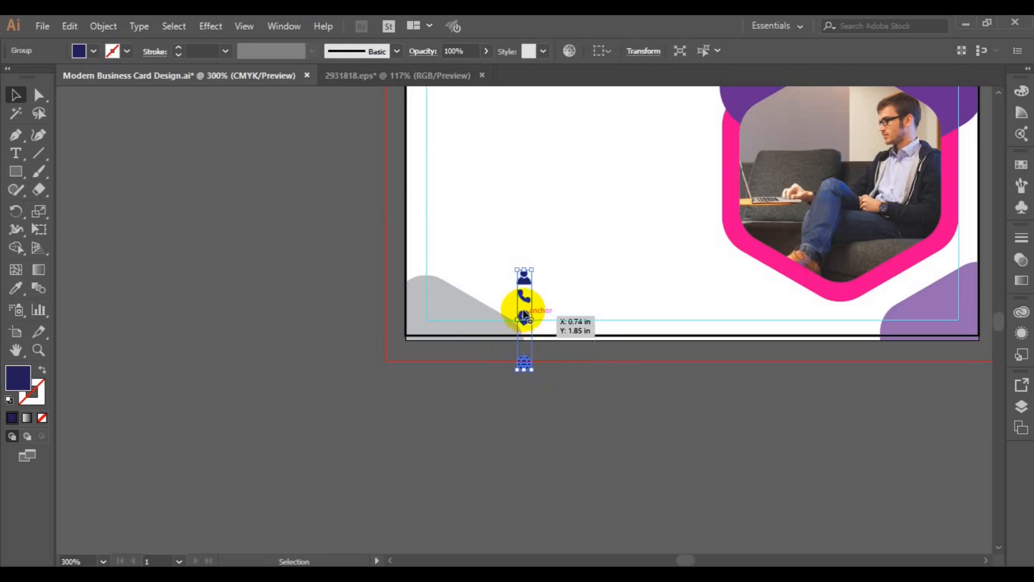
pyautogui.moveTo(525, 296); pyautogui.dragTo(522, 184)
pyautogui.moveTo(995, 299); pyautogui.dragTo(994, 291)
# With the whole card in view, fine-tune the icon column's height
pyautogui.hotkey('ctrl', '0')
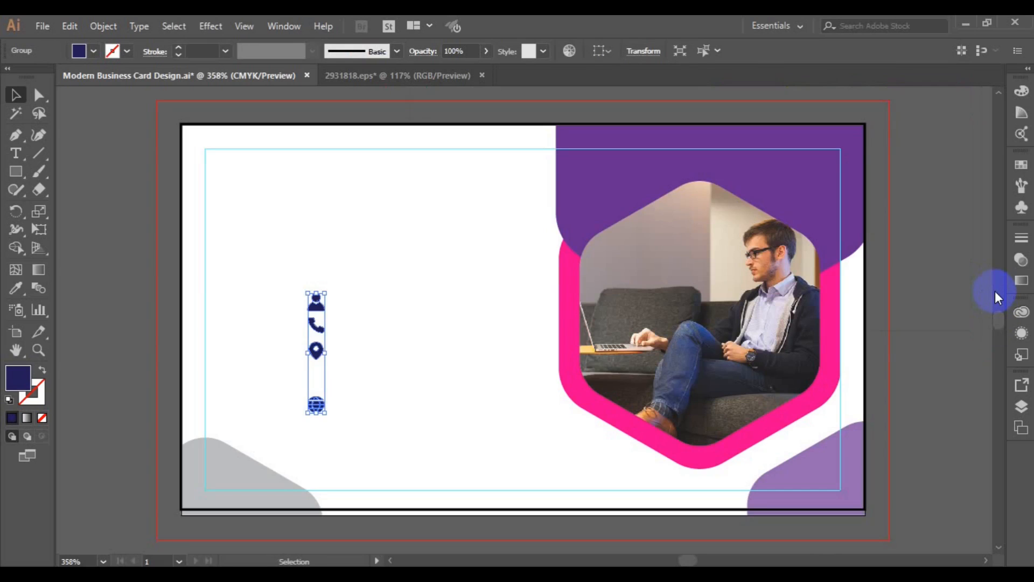
pyautogui.moveTo(324, 413); pyautogui.dragTo(331, 425)
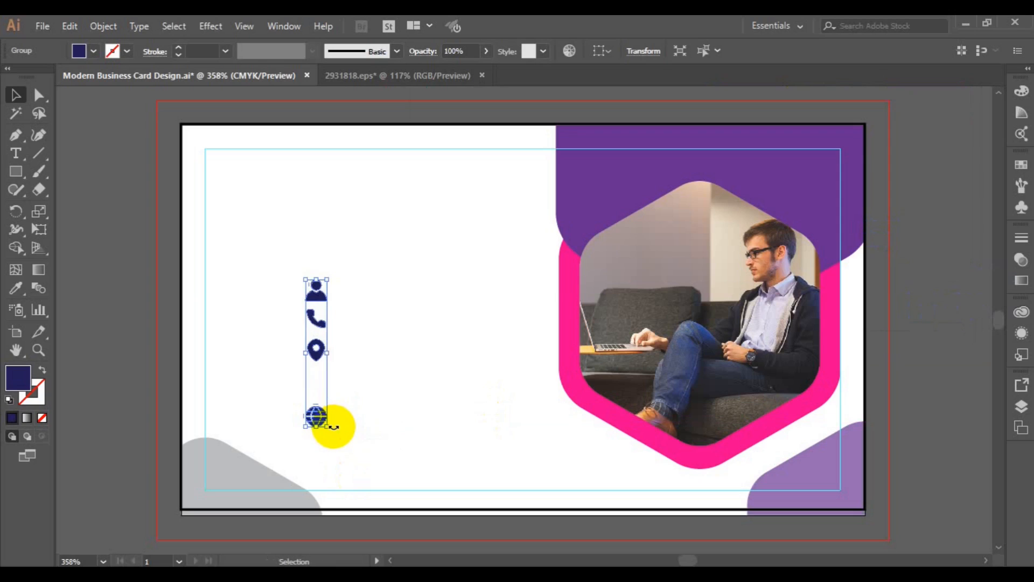
pyautogui.click(266, 248)
pyautogui.click(314, 292)
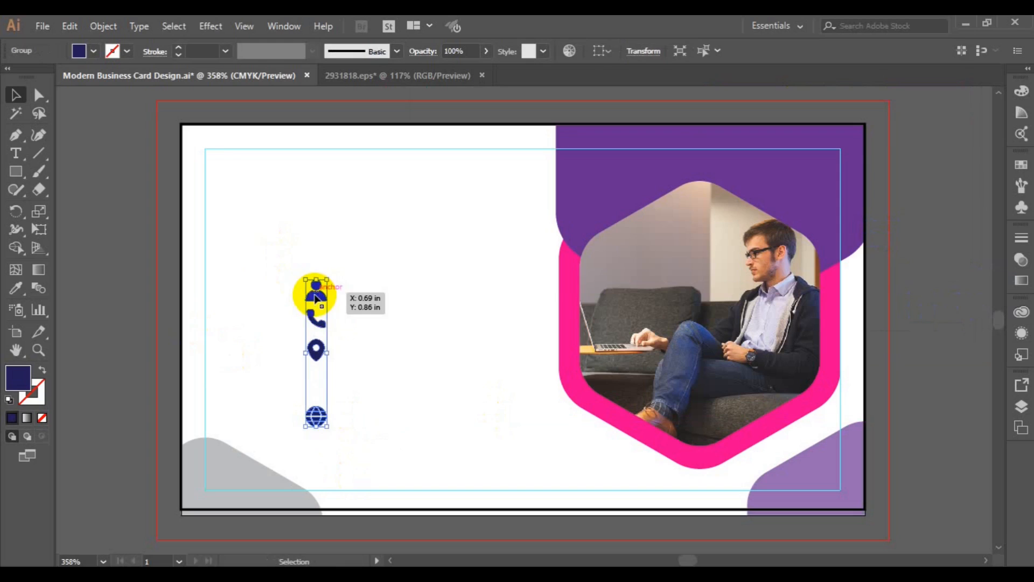
pyautogui.moveTo(330, 429); pyautogui.dragTo(330, 431)
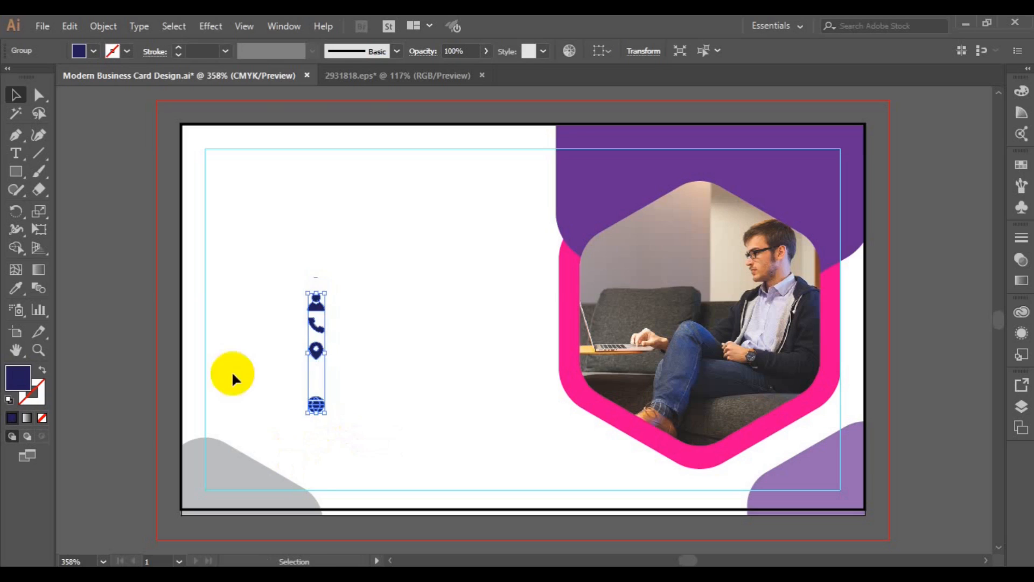
pyautogui.click(134, 323)
pyautogui.click(318, 329)
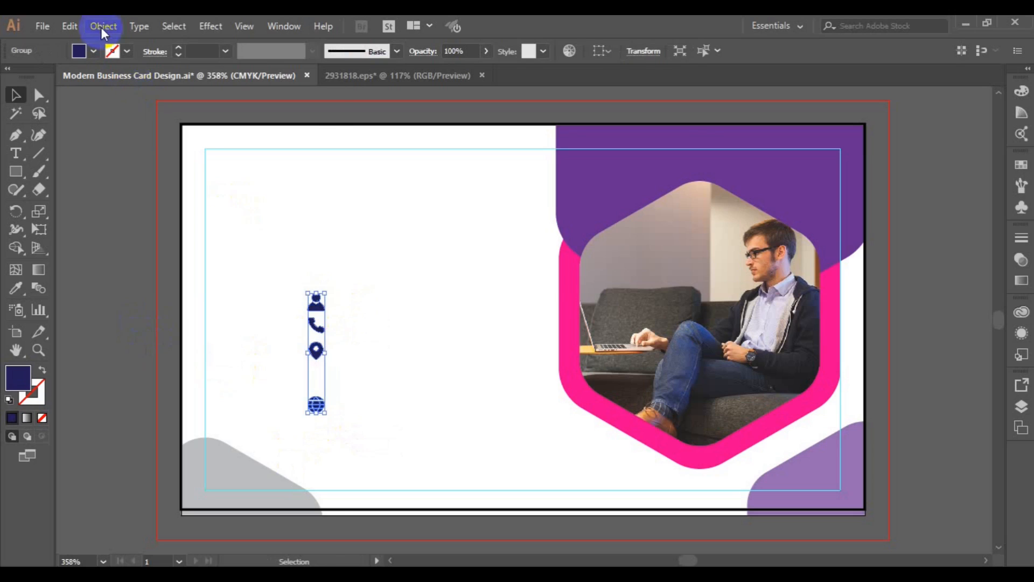
# Ungroup the contact icons and remove a stray navy six-sided polygon
pyautogui.click(101, 26)
pyautogui.click(171, 80)
pyautogui.click(367, 238)
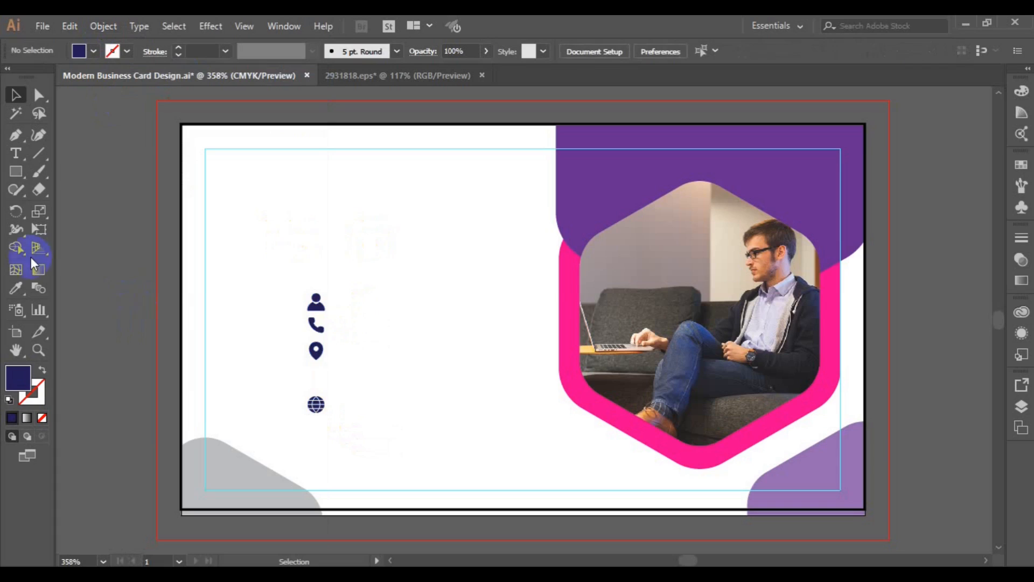
pyautogui.moveTo(21, 175); pyautogui.dragTo(76, 226)
pyautogui.click(247, 236)
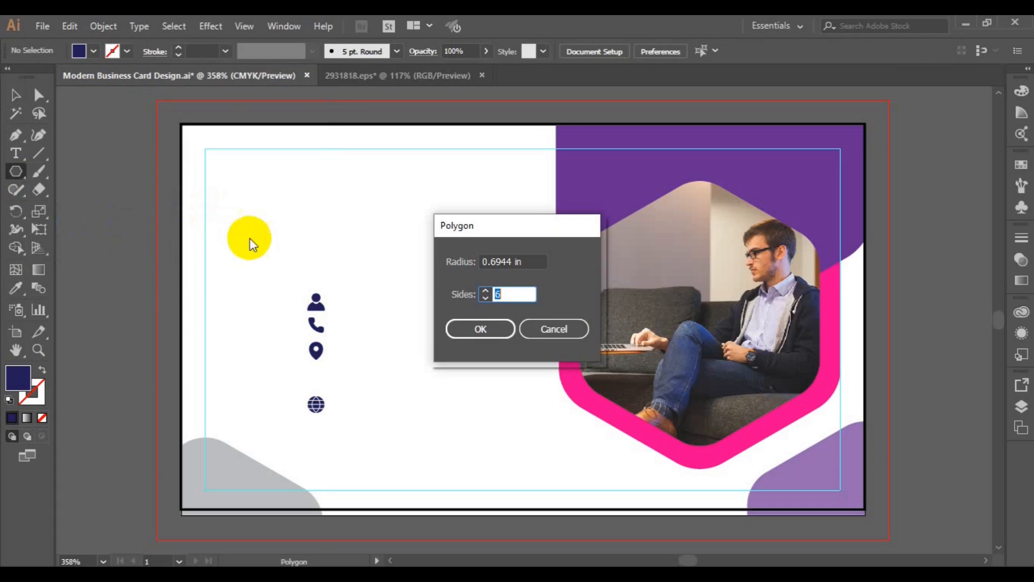
pyautogui.click(479, 325)
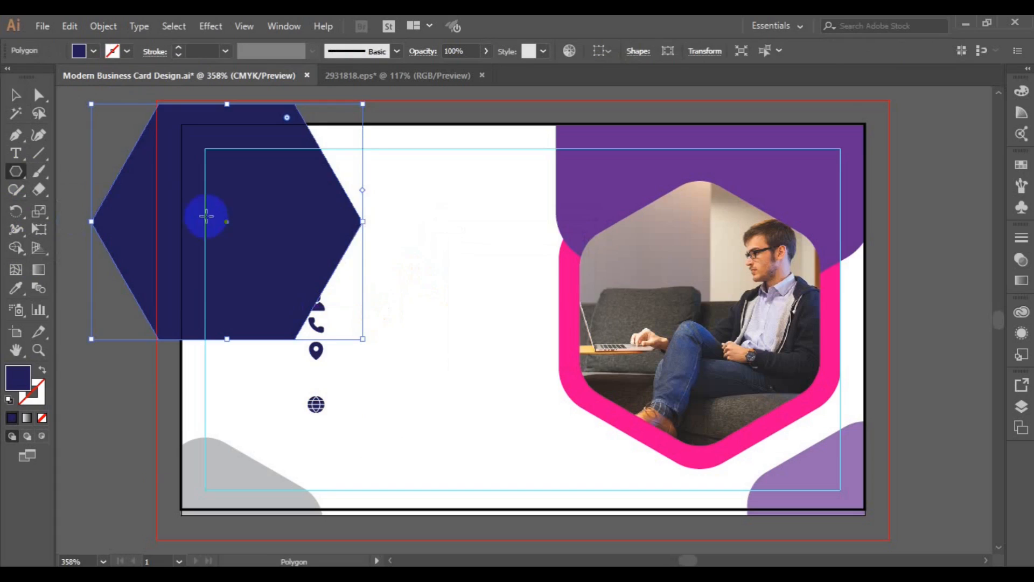
pyautogui.click(15, 95)
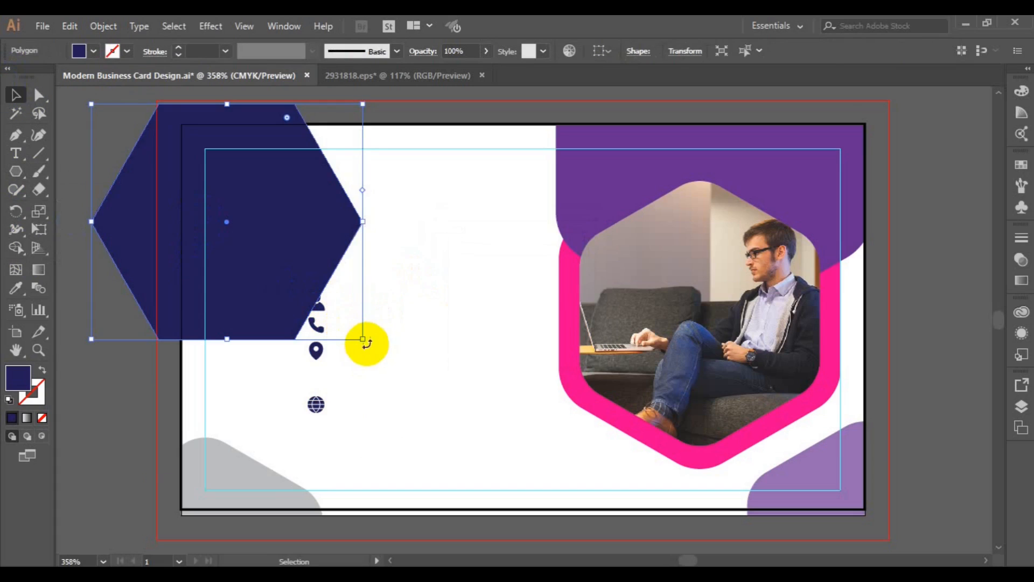
pyautogui.press('Delete')
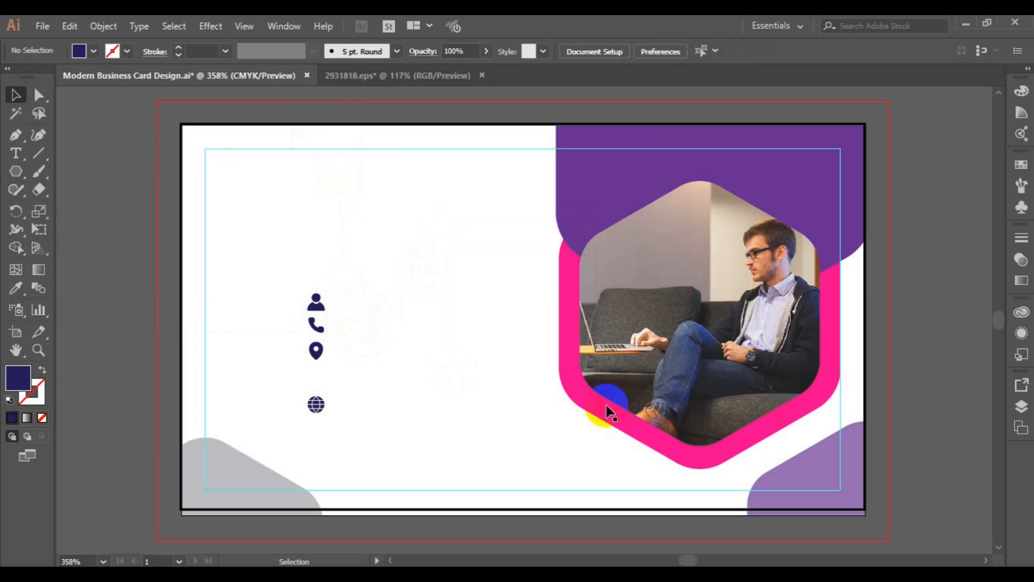
# Duplicate the pink hexagon frame, shrink the copy and place it at the card's top-left
pyautogui.click(605, 422)
pyautogui.moveTo(602, 422); pyautogui.dragTo(273, 360)
pyautogui.moveTo(509, 416); pyautogui.dragTo(396, 264)
pyautogui.moveTo(394, 266); pyautogui.dragTo(395, 269)
pyautogui.click(380, 289)
pyautogui.click(370, 260)
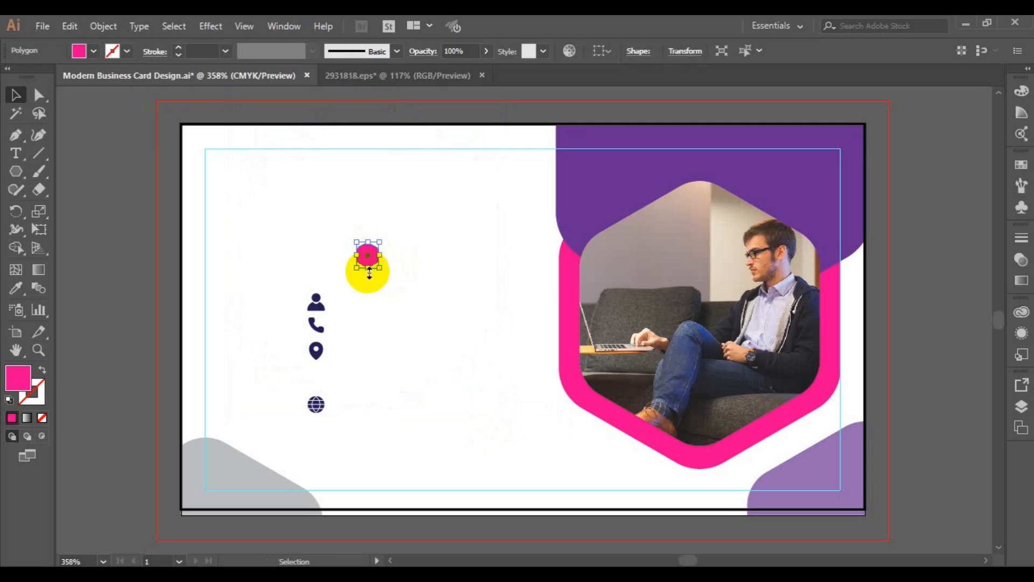
pyautogui.moveTo(370, 259); pyautogui.dragTo(245, 216)
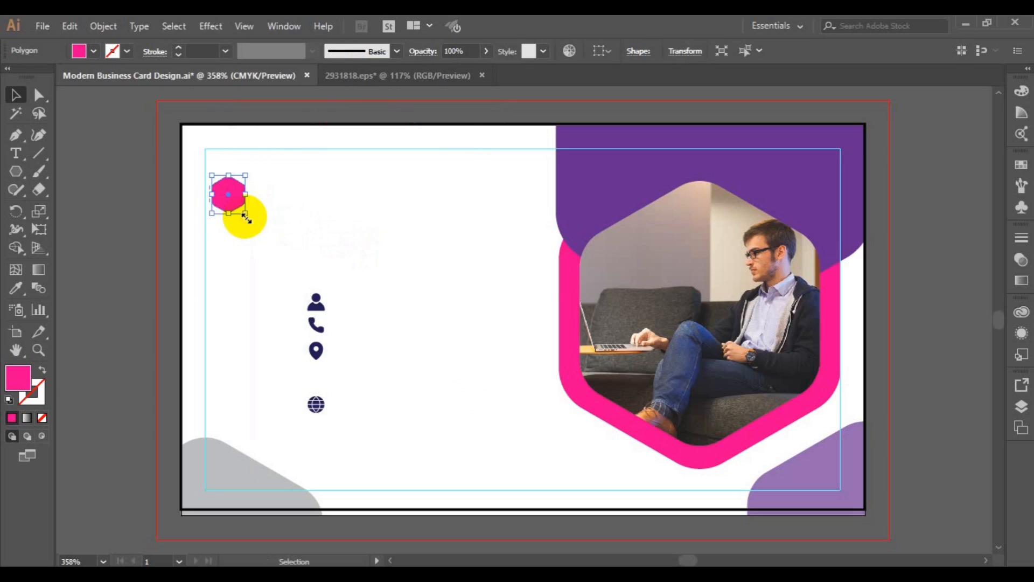
pyautogui.click(258, 244)
pyautogui.moveTo(231, 196); pyautogui.dragTo(218, 193)
pyautogui.click(311, 310)
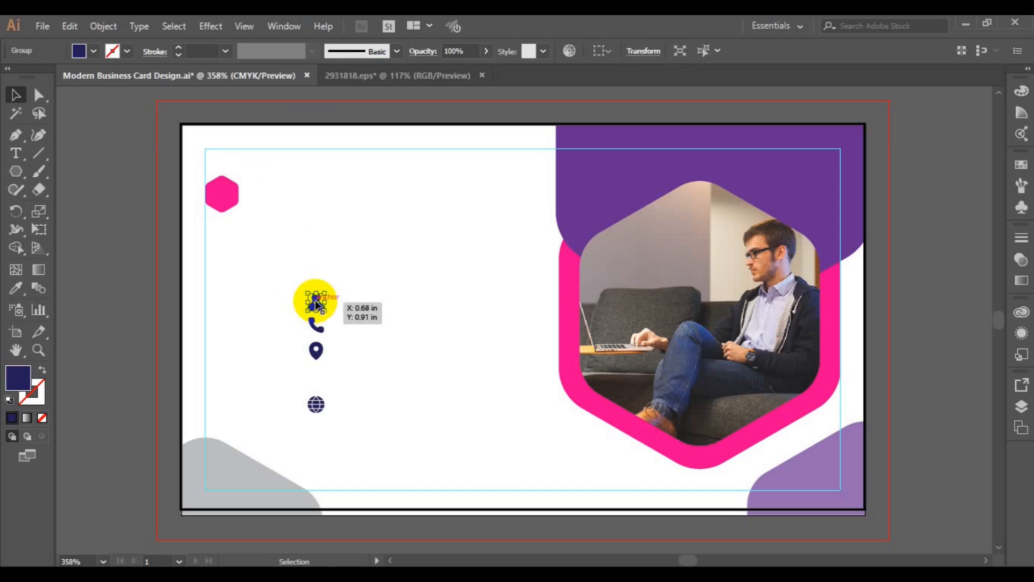
# Move the person icon onto the small hexagon, make it white and centre it both ways
pyautogui.moveTo(316, 306); pyautogui.dragTo(221, 195)
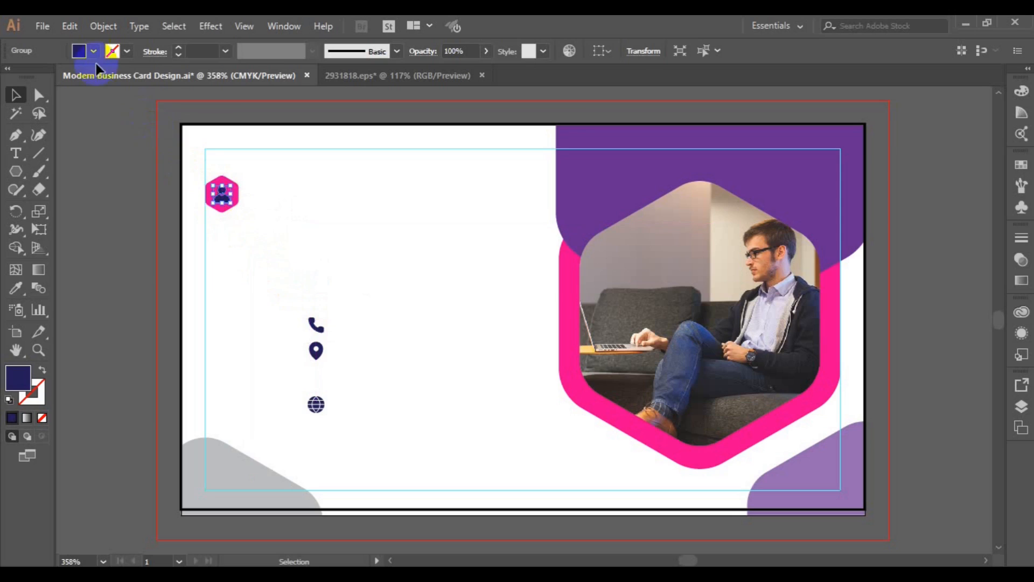
pyautogui.click(93, 51)
pyautogui.click(127, 120)
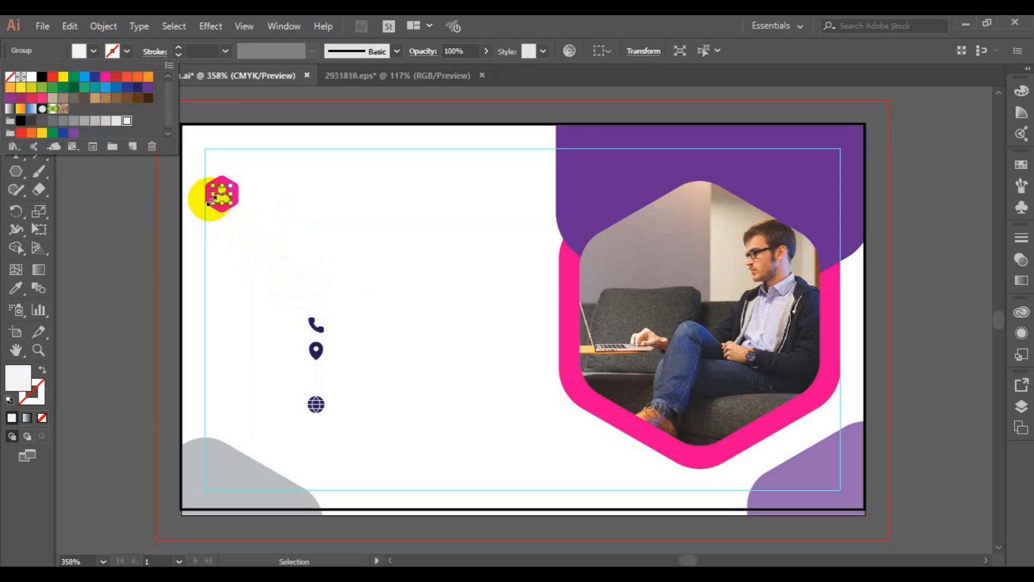
pyautogui.click(237, 204)
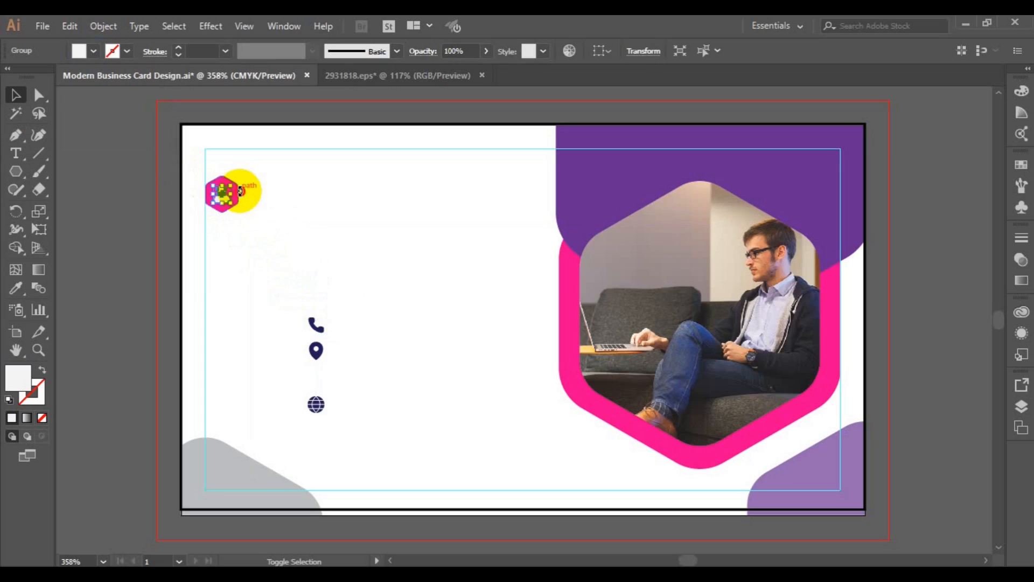
pyautogui.click(240, 186)
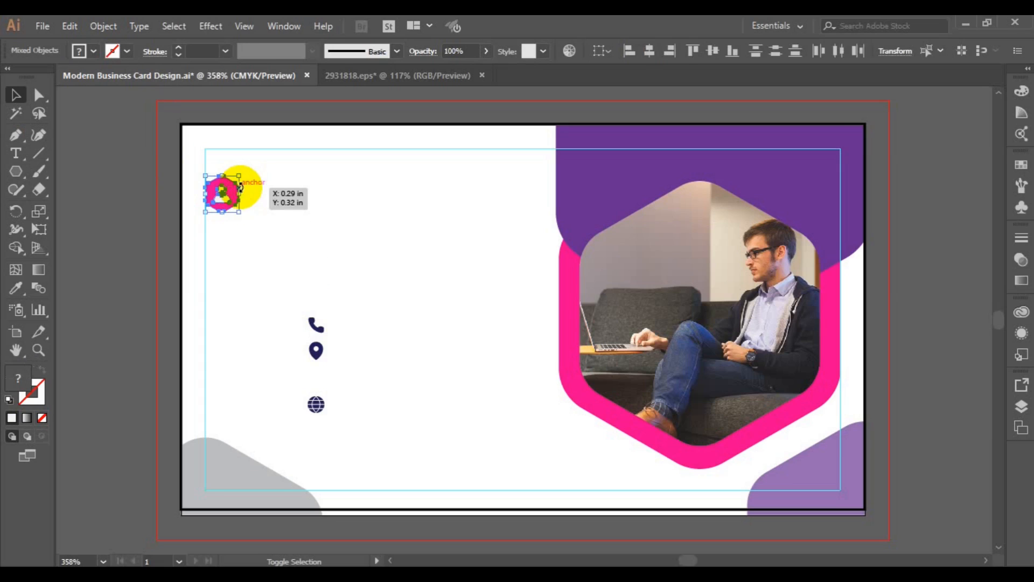
pyautogui.click(645, 64)
pyautogui.click(713, 53)
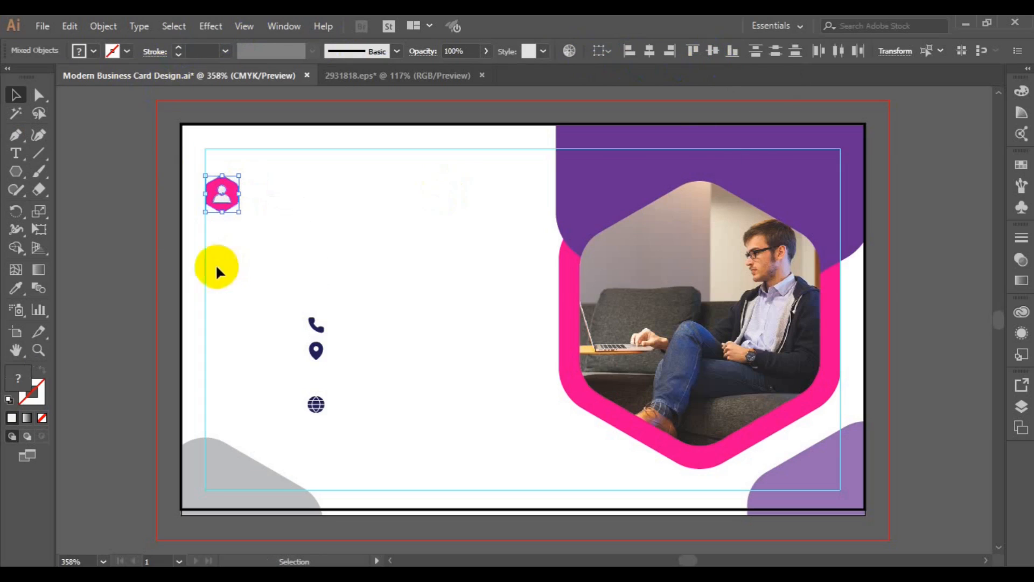
pyautogui.click(282, 202)
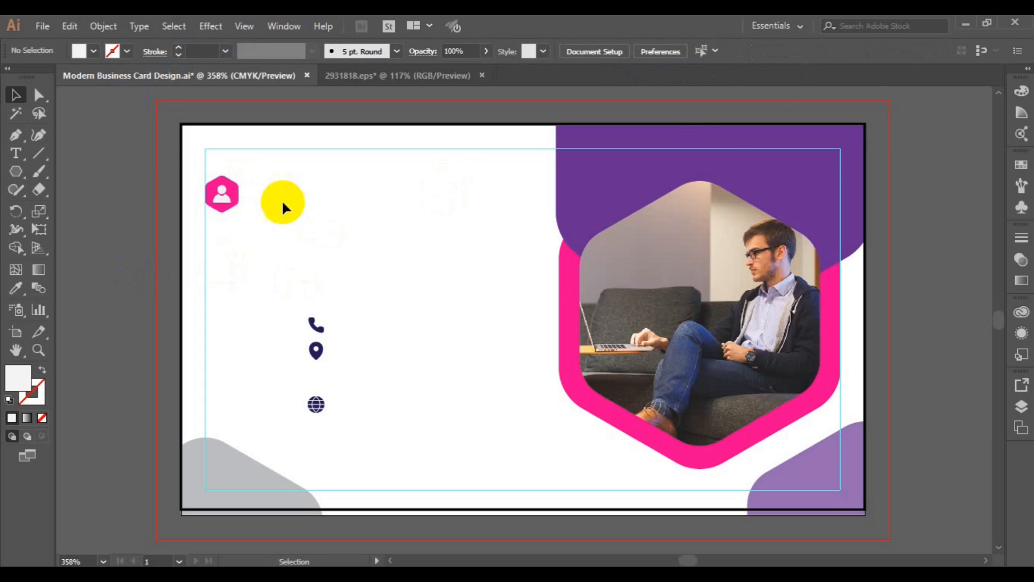
# Try copying the badge downward, undo it, and select the pink hexagon alone
pyautogui.click(223, 218)
pyautogui.click(226, 211)
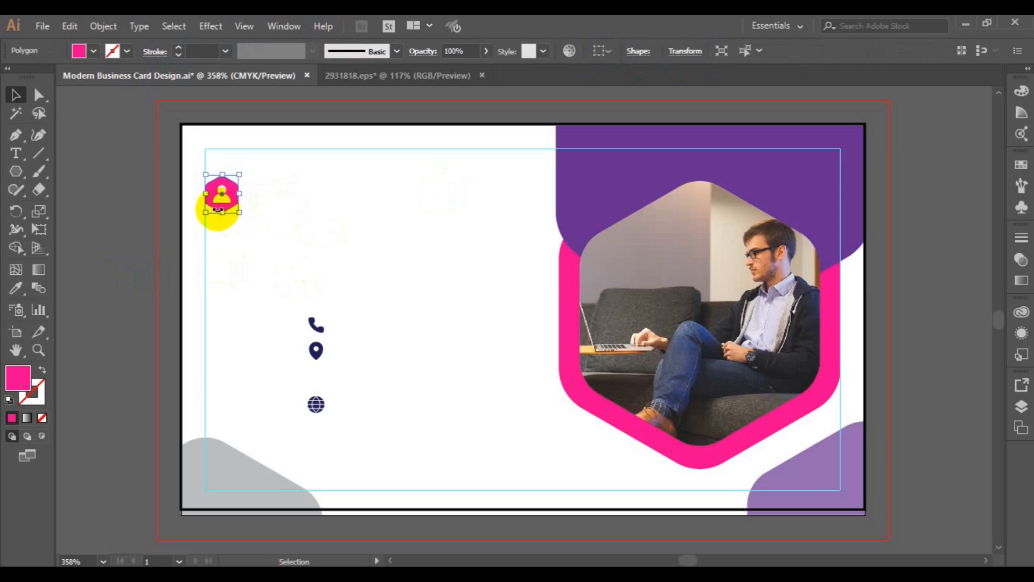
pyautogui.moveTo(214, 207); pyautogui.dragTo(216, 261)
pyautogui.hotkey('ctrl', 'z')
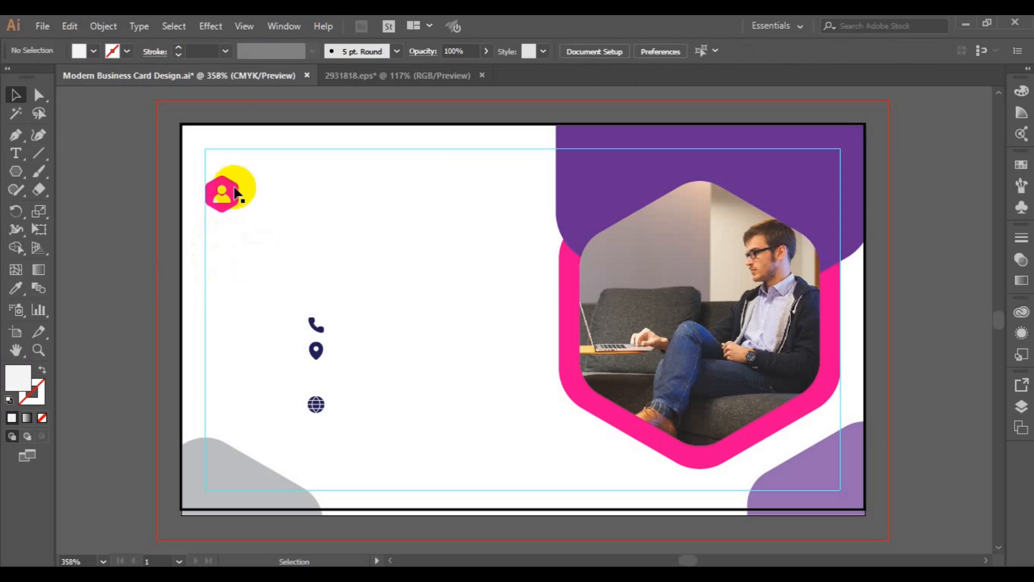
pyautogui.click(237, 188)
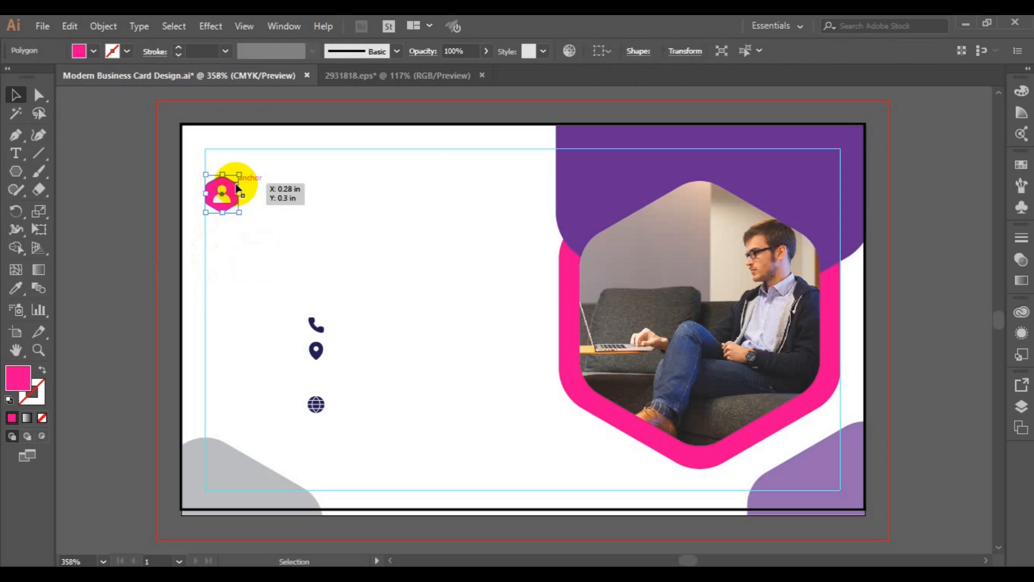
# Alt-drag hexagon copies down the left edge and eyedropper the card's purple onto the bottom one
pyautogui.moveTo(237, 188); pyautogui.dragTo(230, 359)
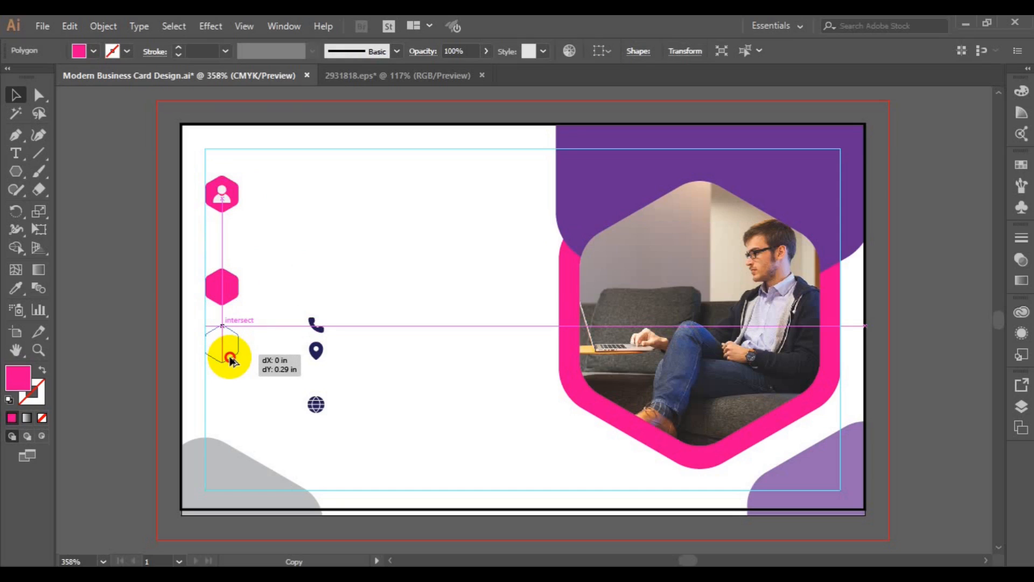
pyautogui.moveTo(230, 360); pyautogui.dragTo(226, 410)
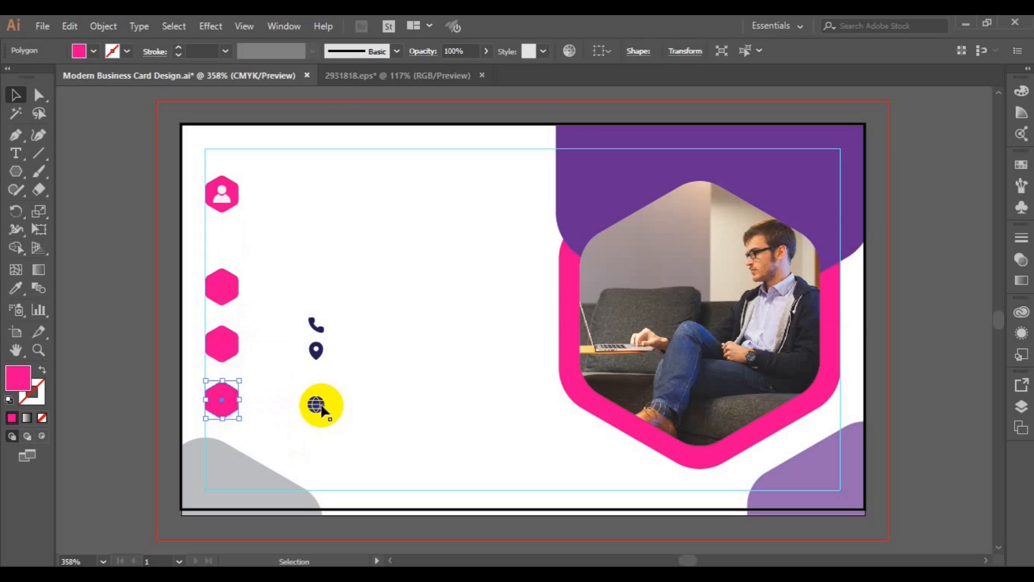
pyautogui.click(320, 408)
pyautogui.click(235, 407)
pyautogui.click(15, 288)
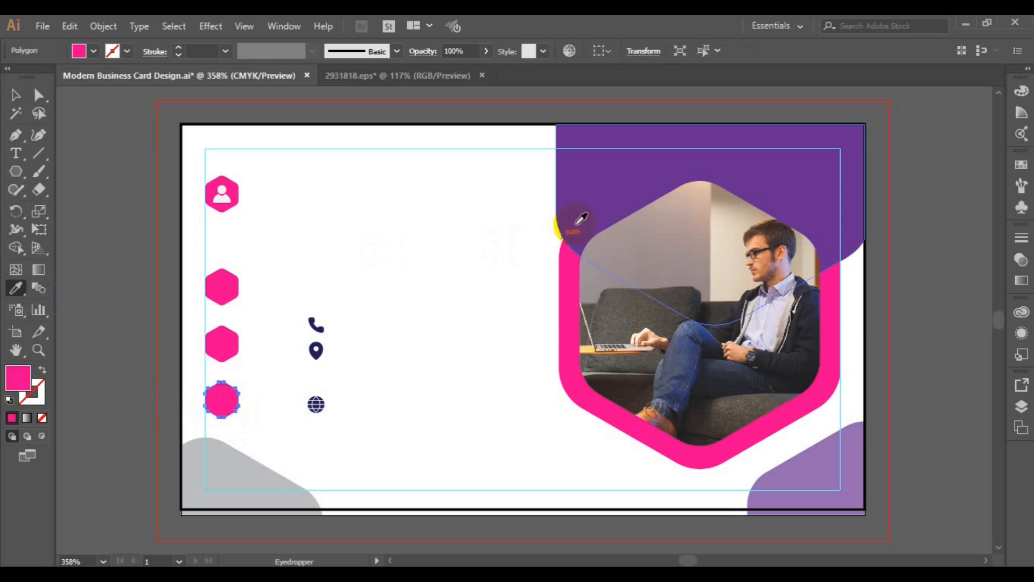
pyautogui.click(581, 219)
pyautogui.click(15, 95)
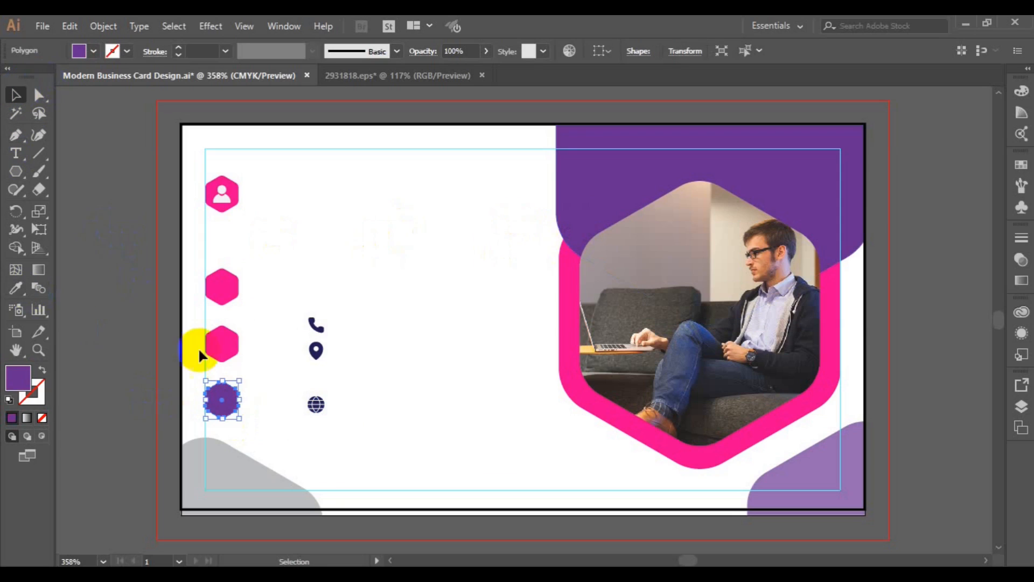
pyautogui.click(134, 275)
pyautogui.click(317, 405)
# Make the globe icon white and centre it on the purple hexagon
pyautogui.moveTo(318, 410); pyautogui.dragTo(223, 405)
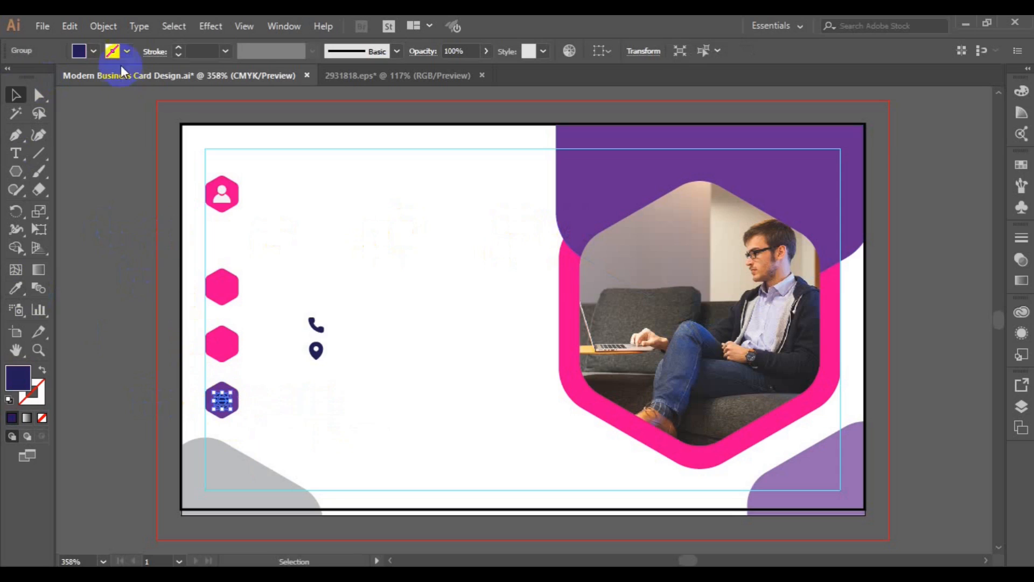
pyautogui.click(93, 50)
pyautogui.click(32, 78)
pyautogui.moveTo(240, 389); pyautogui.dragTo(222, 384)
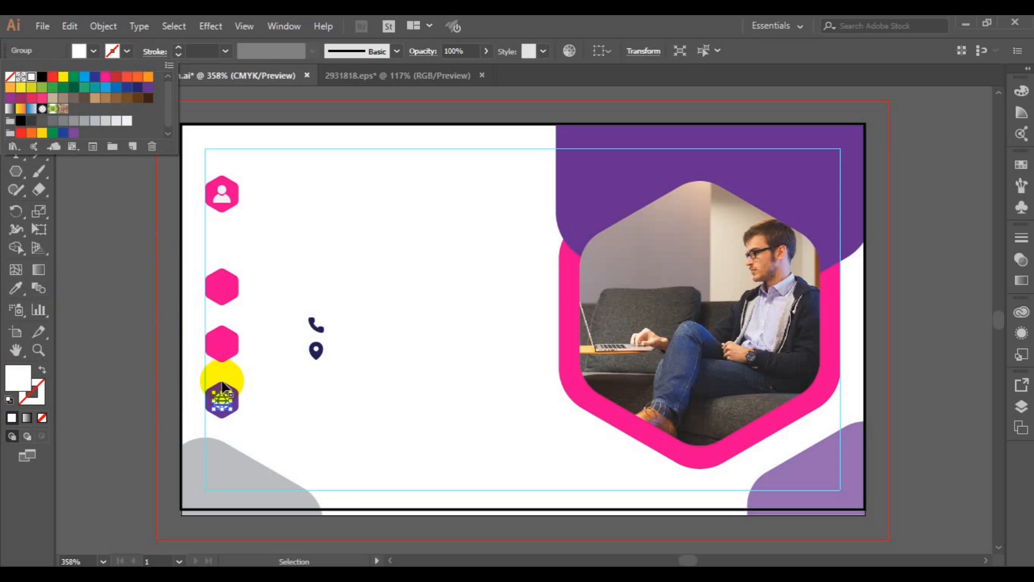
pyautogui.keyDown('shift'); pyautogui.click(222, 384); pyautogui.keyUp('shift')
pyautogui.moveTo(222, 384); pyautogui.dragTo(222, 384)
pyautogui.click(707, 53)
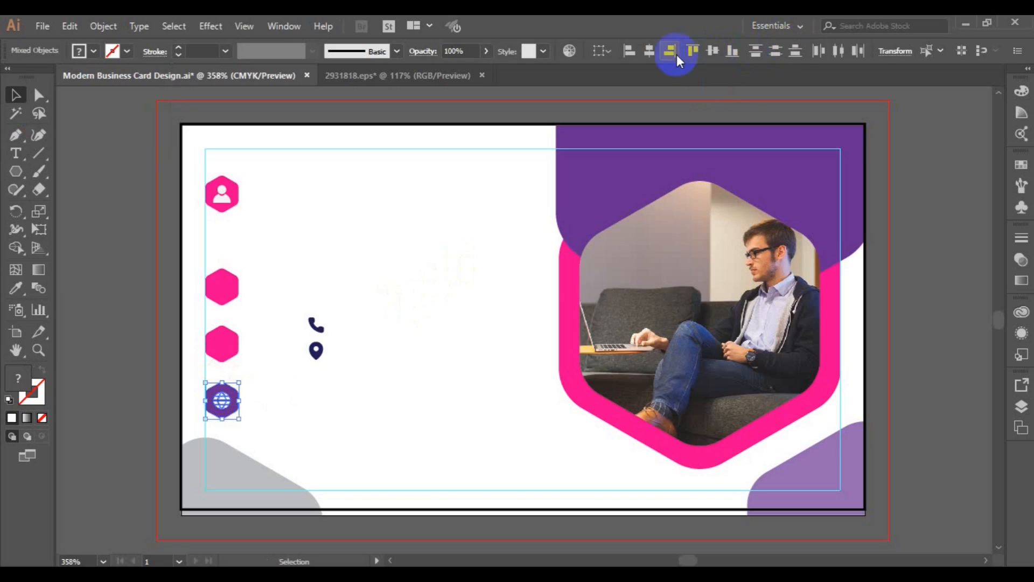
pyautogui.press('Up')
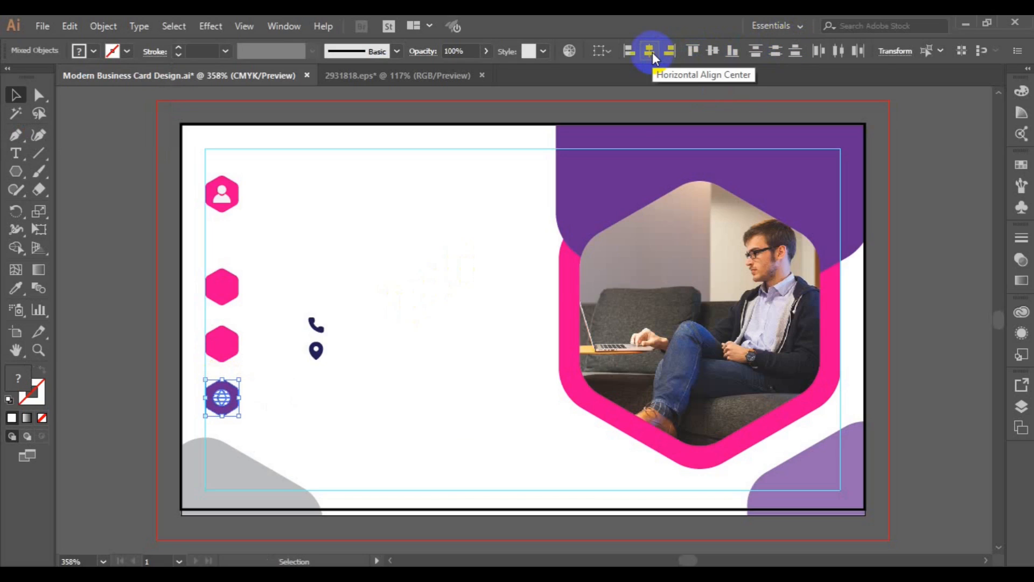
pyautogui.click(312, 351)
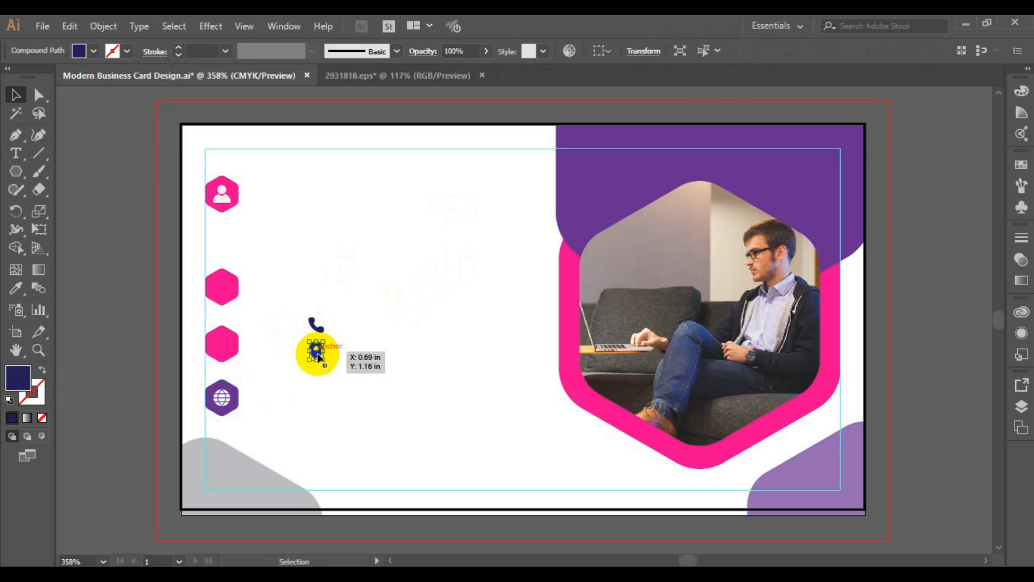
# Move the white globe up onto the pink hexagon and centre it horizontally and vertically
pyautogui.click(221, 398)
pyautogui.moveTo(221, 398); pyautogui.dragTo(219, 348)
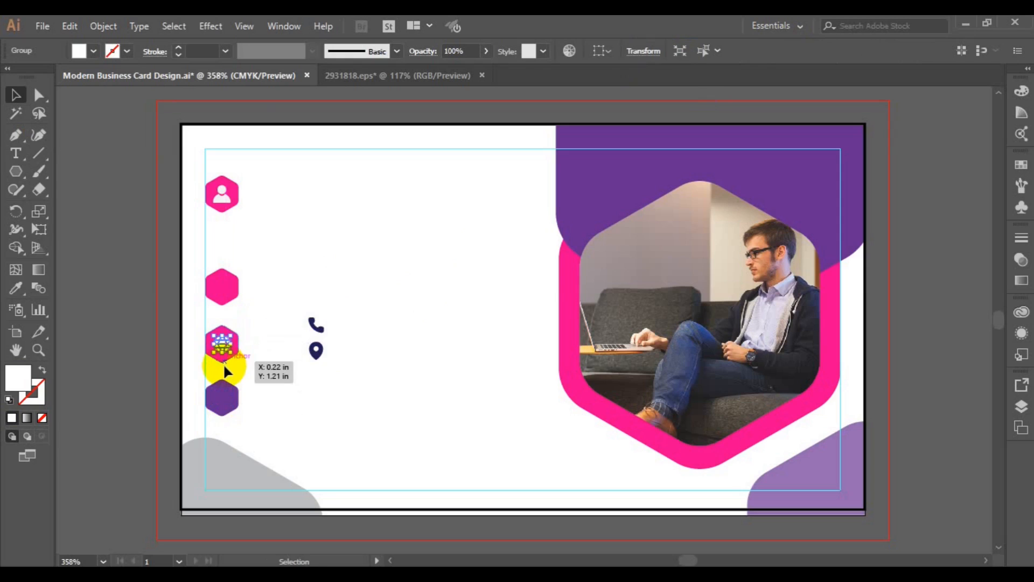
pyautogui.keyDown('shift'); pyautogui.click(222, 360); pyautogui.keyUp('shift')
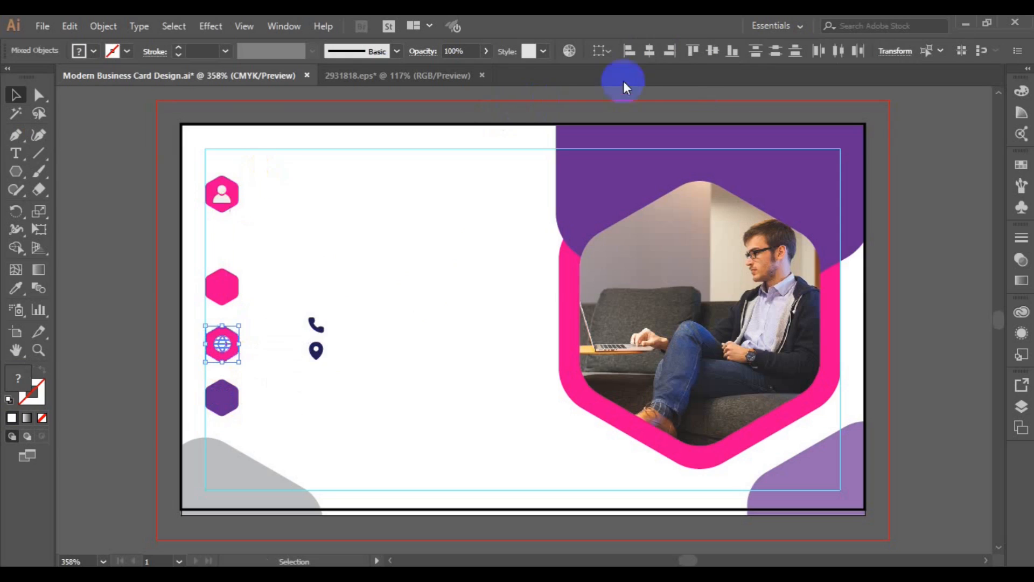
pyautogui.click(646, 57)
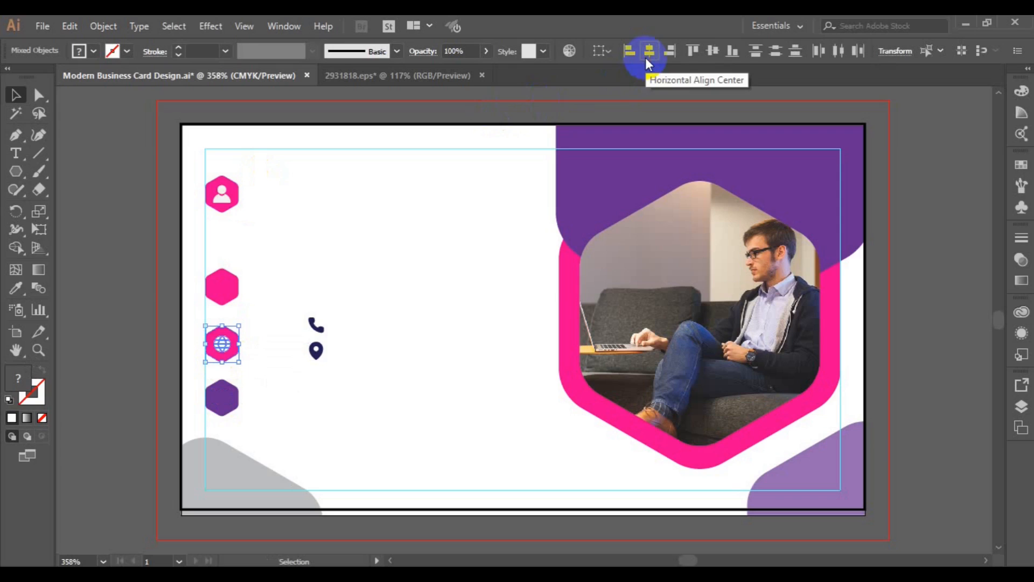
pyautogui.click(714, 52)
# Move the location pin icon onto the purple bottom hexagon, undoing an accidental stretch
pyautogui.click(316, 351)
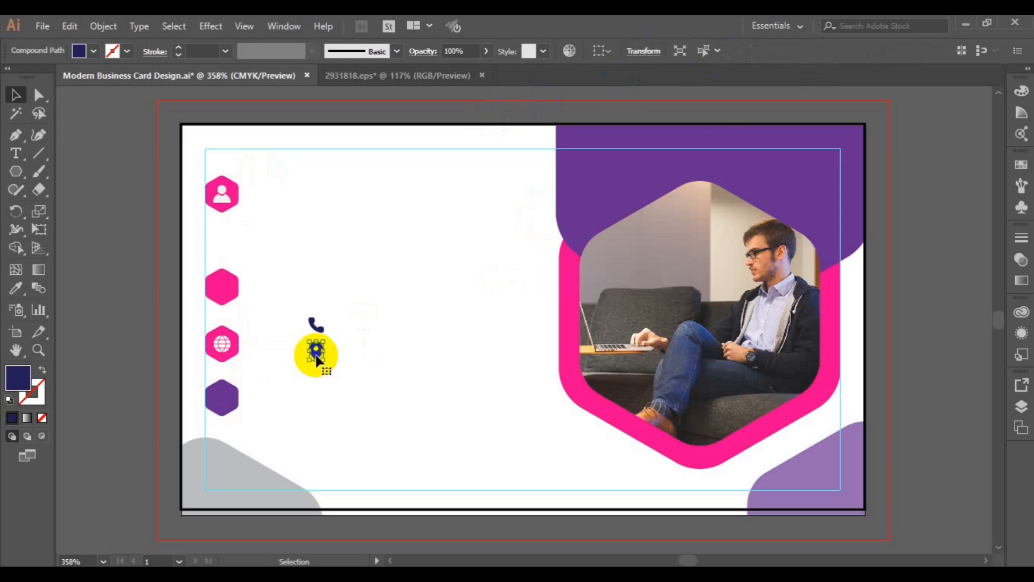
pyautogui.moveTo(277, 380); pyautogui.dragTo(215, 404)
pyautogui.hotkey('ctrl', 'z')
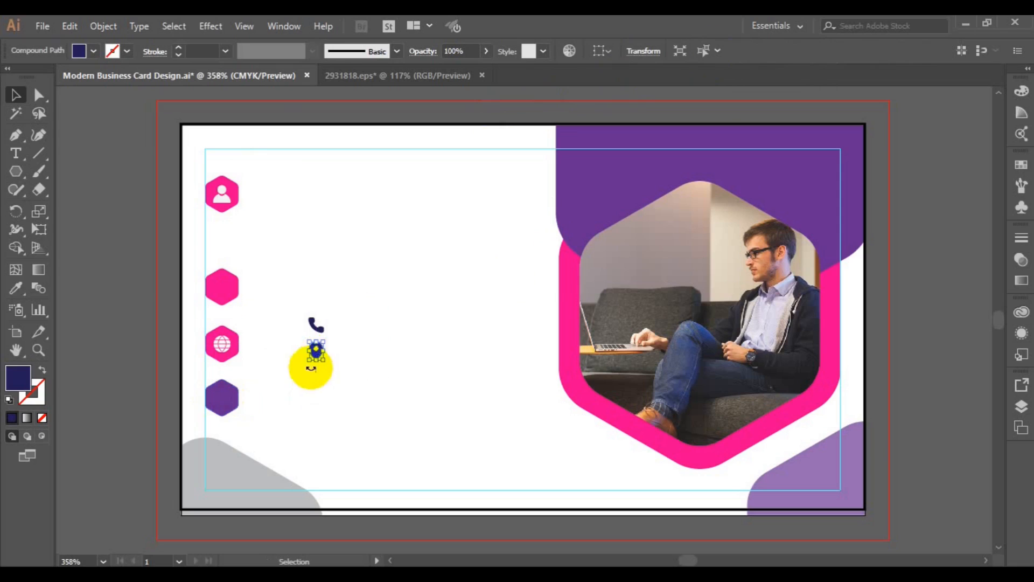
pyautogui.moveTo(318, 354); pyautogui.dragTo(222, 403)
# Make the pin white and centre it on the hexagon
pyautogui.click(95, 50)
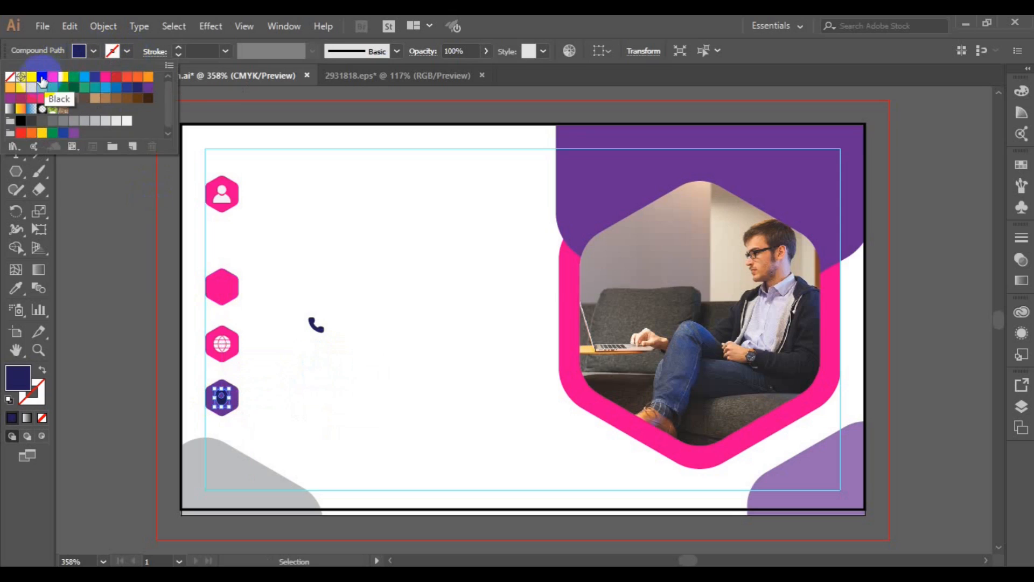
pyautogui.click(31, 77)
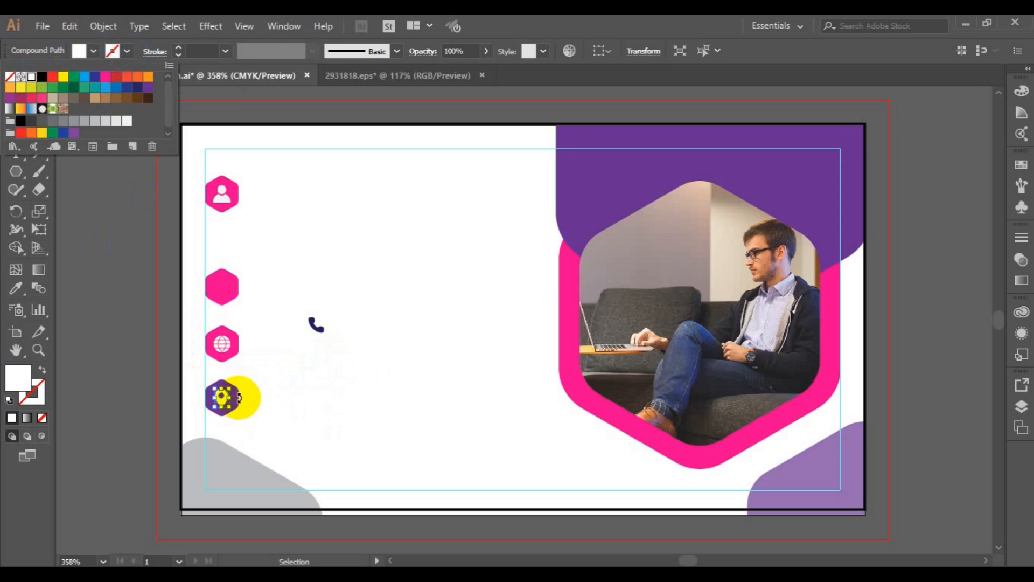
pyautogui.keyDown('shift'); pyautogui.click(240, 399); pyautogui.keyUp('shift')
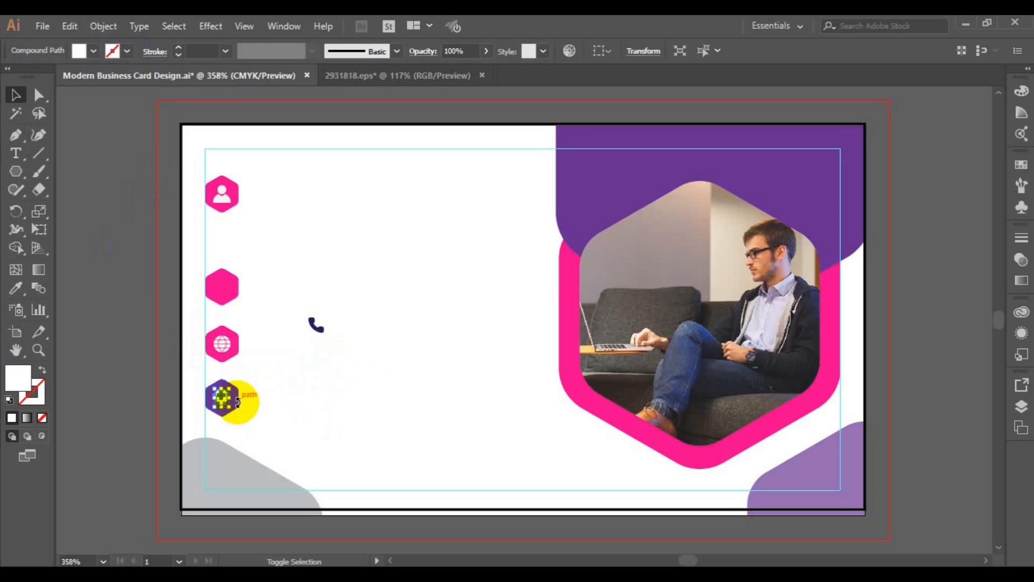
pyautogui.keyDown('shift'); pyautogui.click(238, 399); pyautogui.keyUp('shift')
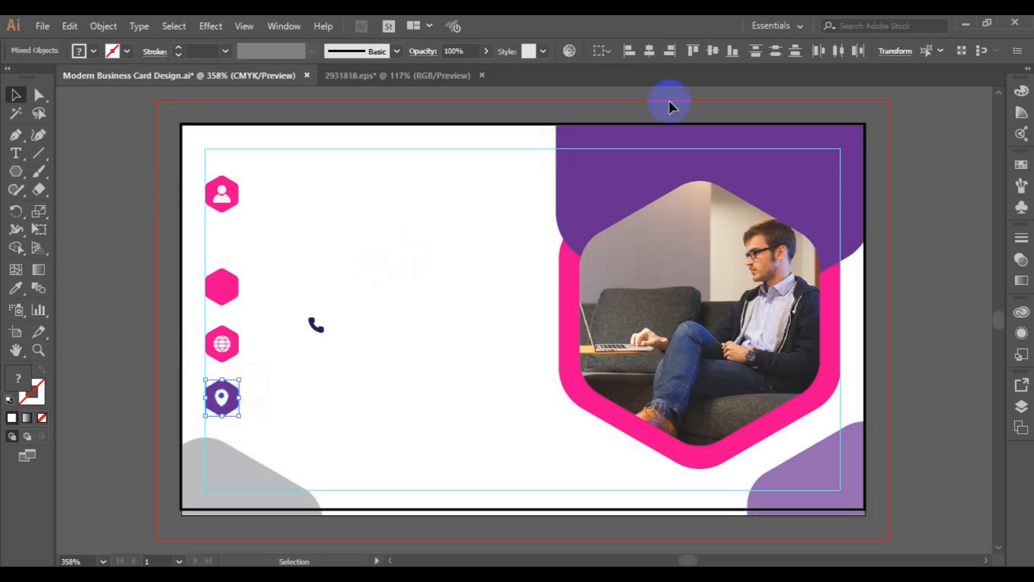
pyautogui.click(651, 53)
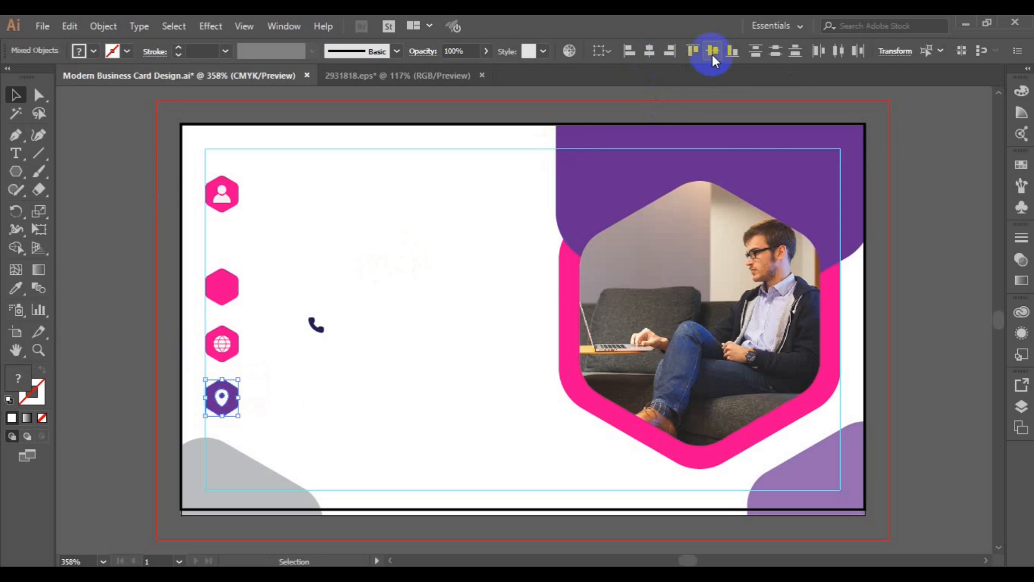
pyautogui.moveTo(318, 324); pyautogui.dragTo(300, 300)
pyautogui.hotkey('ctrl', 'z')
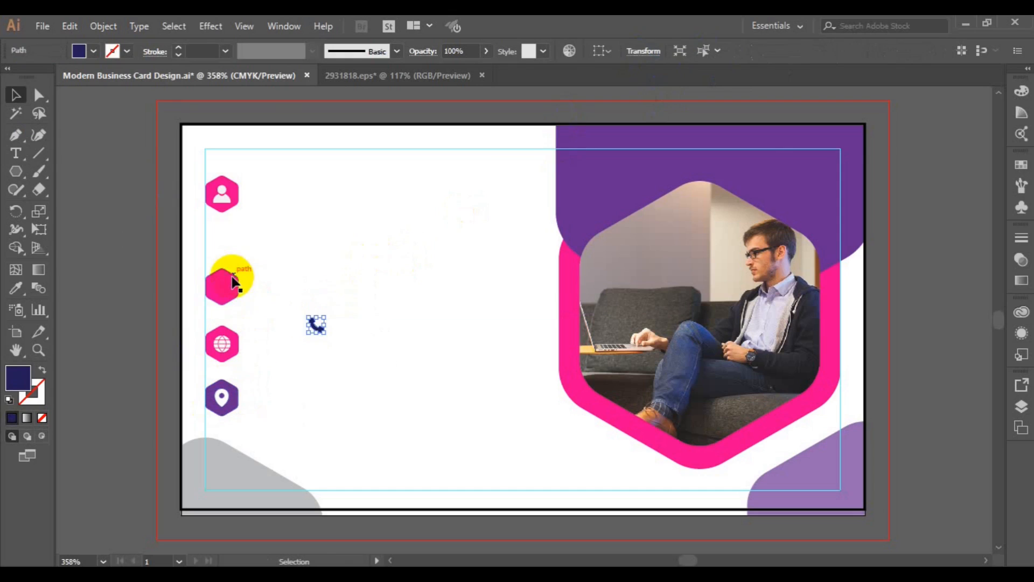
# Recolour the second pink hexagon purple with the eyedropper, sampling the purple hexagon
pyautogui.click(234, 275)
pyautogui.click(17, 290)
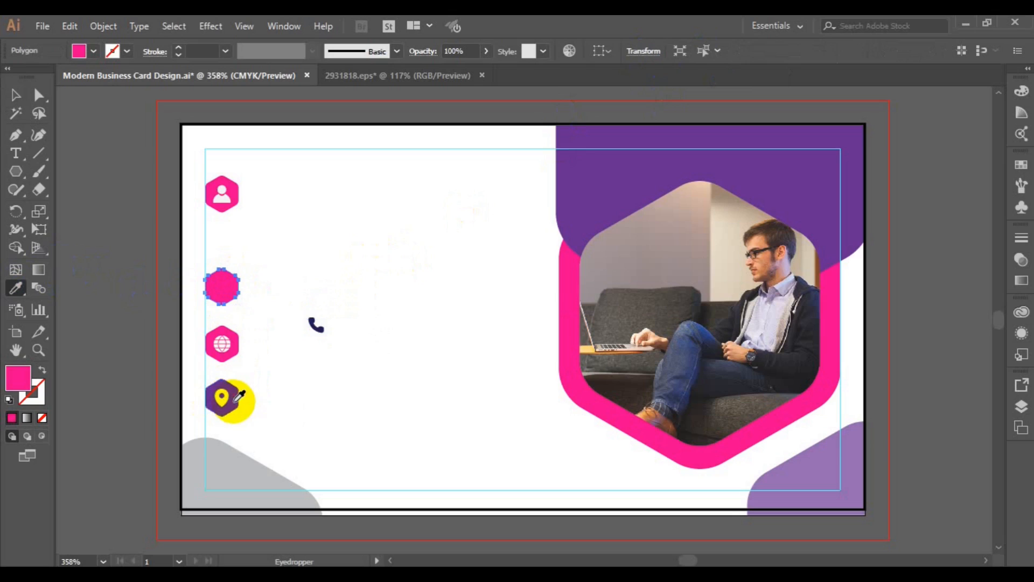
pyautogui.click(223, 396)
pyautogui.click(22, 96)
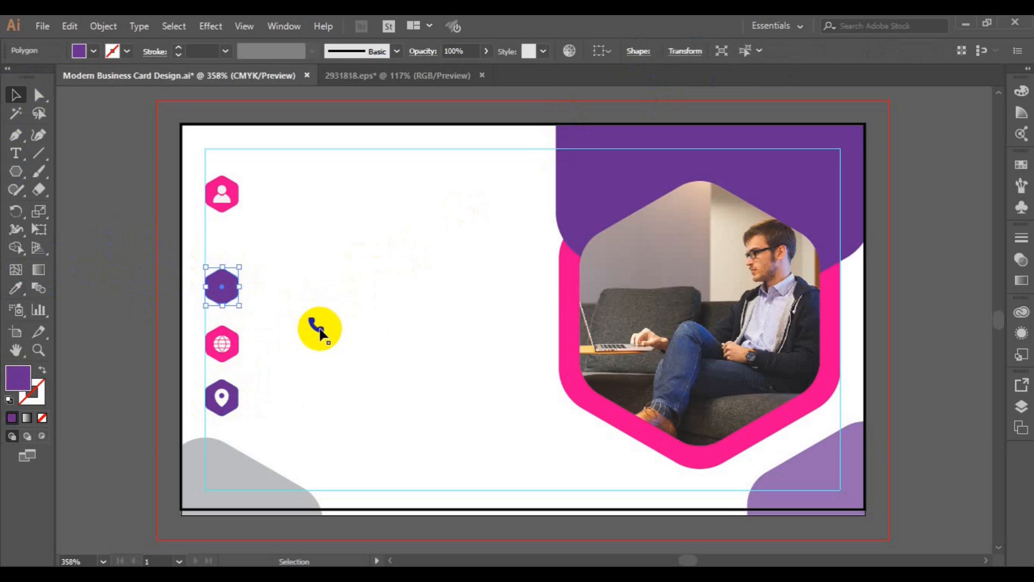
# Place a white phone icon on the purple second hexagon and save the file
pyautogui.click(318, 326)
pyautogui.moveTo(320, 333); pyautogui.dragTo(263, 309)
pyautogui.hotkey('ctrl', 'z')
pyautogui.moveTo(319, 328); pyautogui.dragTo(222, 286)
pyautogui.click(91, 50)
pyautogui.click(31, 77)
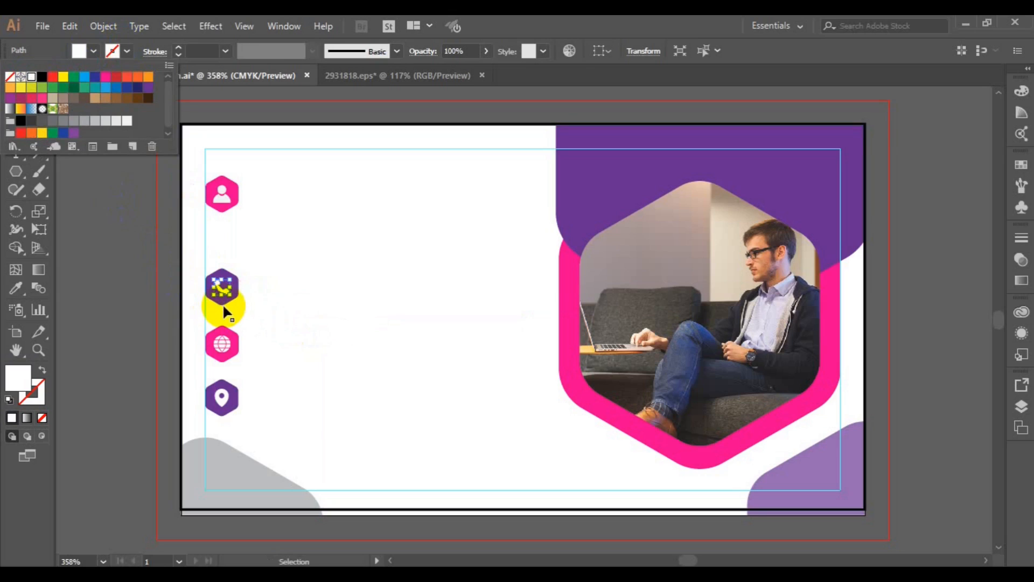
pyautogui.moveTo(222, 303)
pyautogui.mouseDown()
pyautogui.moveTo(226, 312)
pyautogui.moveTo(222, 304)
pyautogui.mouseUp()
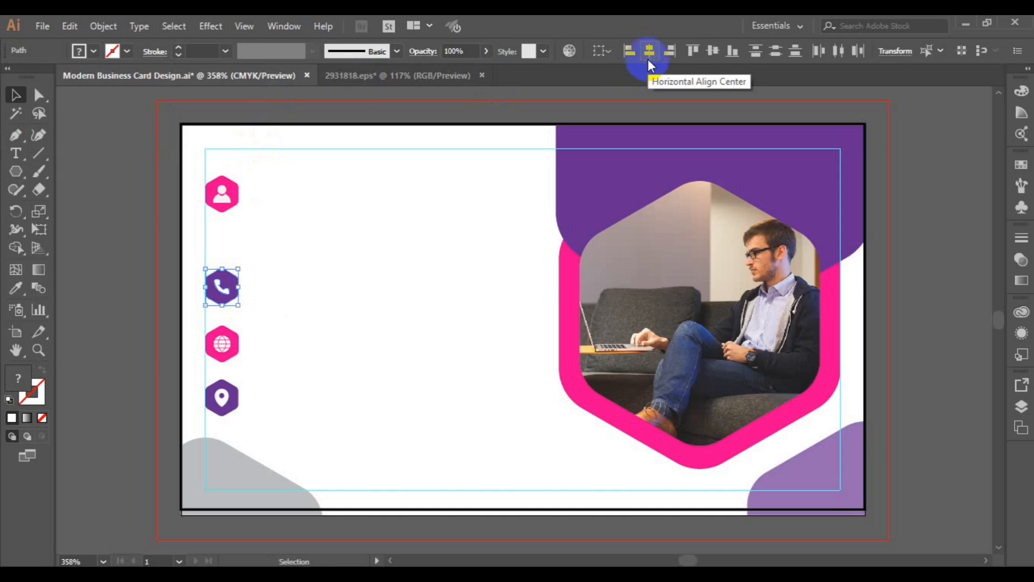
pyautogui.click(416, 222)
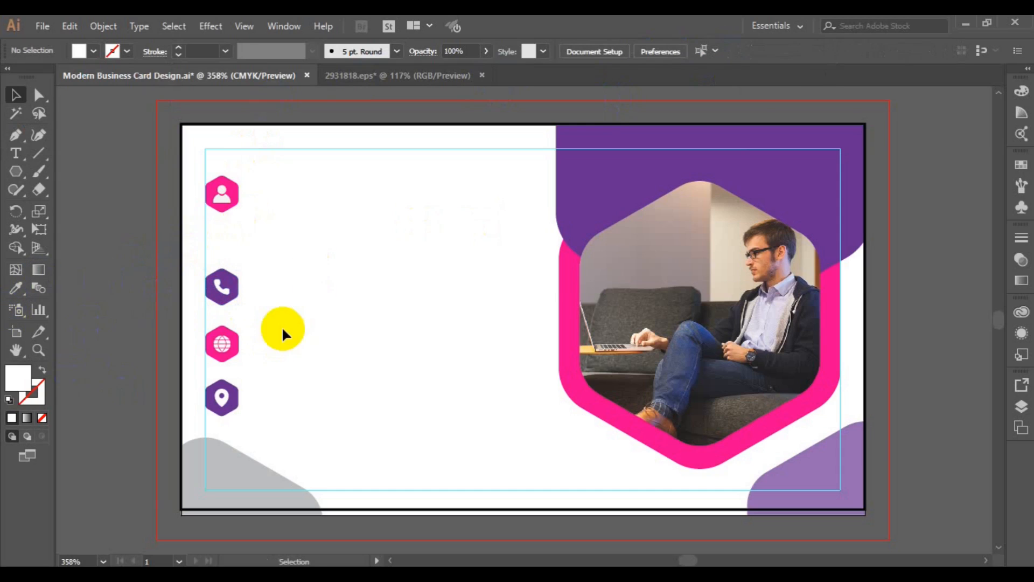
pyautogui.hotkey('ctrl', 's')
# Add a text line by the person icon in Lato Semibold containing the holder's full name
pyautogui.click(22, 144)
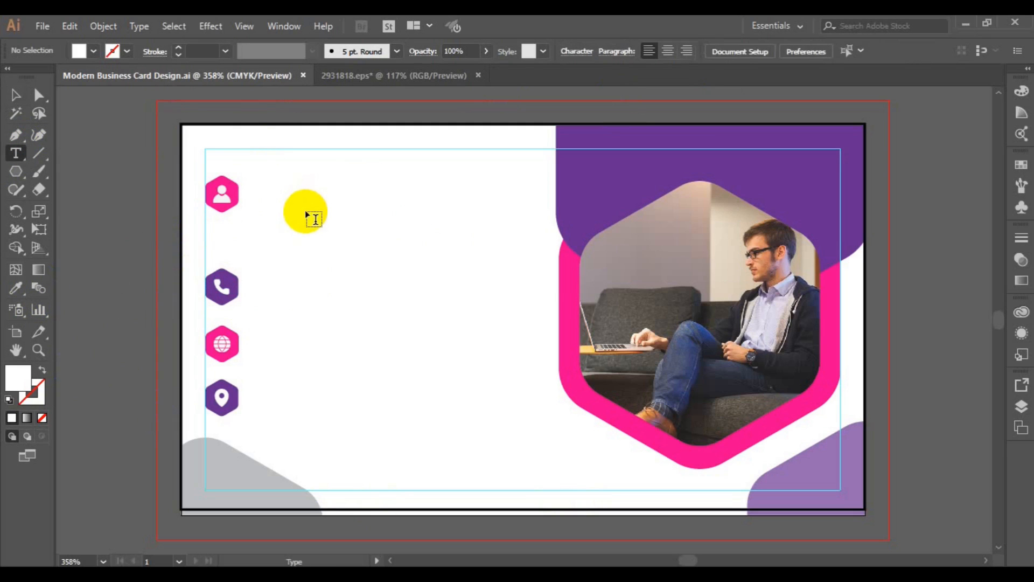
pyautogui.click(306, 206)
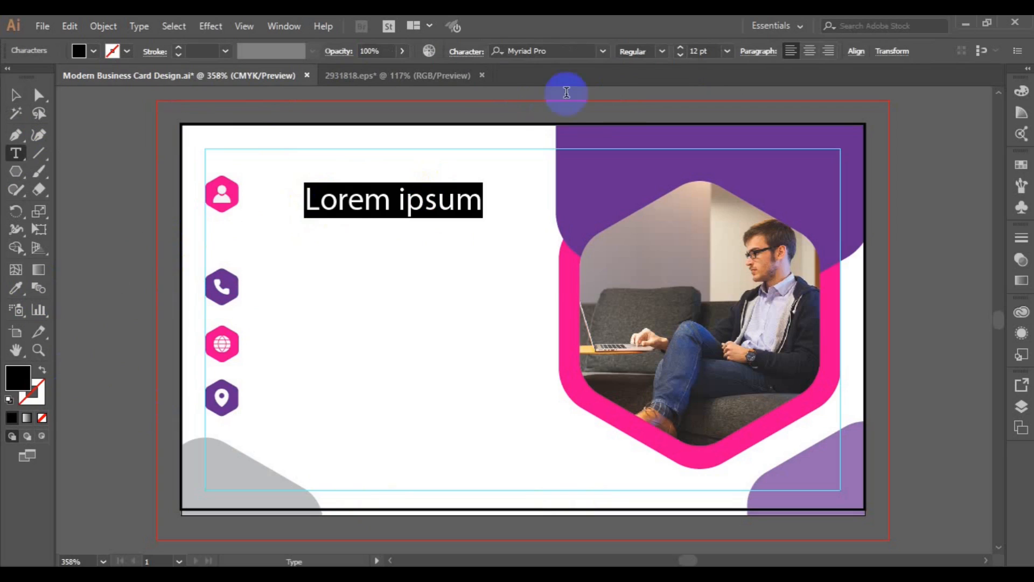
pyautogui.click(603, 50)
pyautogui.write('lato')
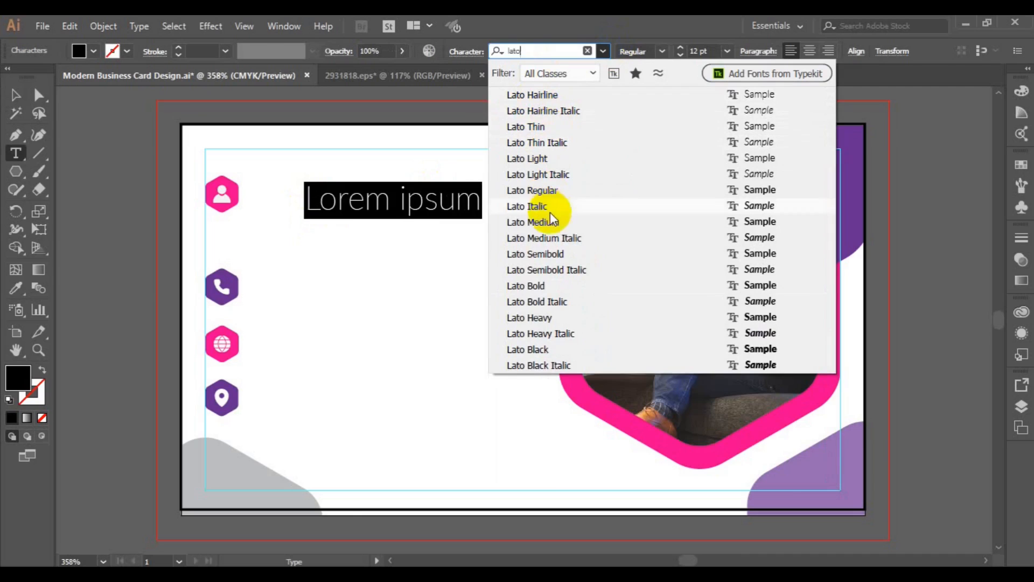
pyautogui.click(551, 253)
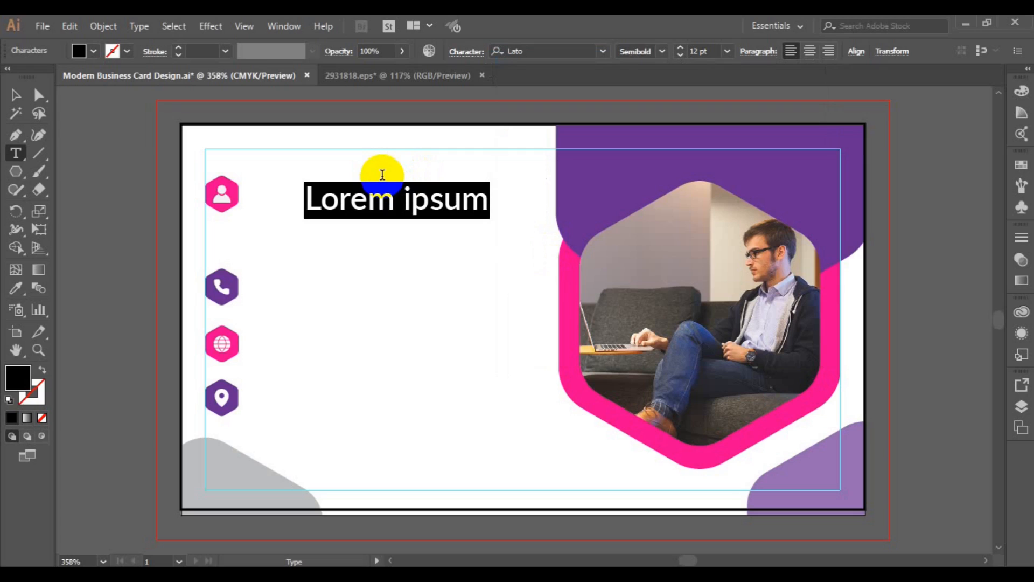
pyautogui.write('Raf')
pyautogui.press('BackSpace')
pyautogui.press('BackSpace')
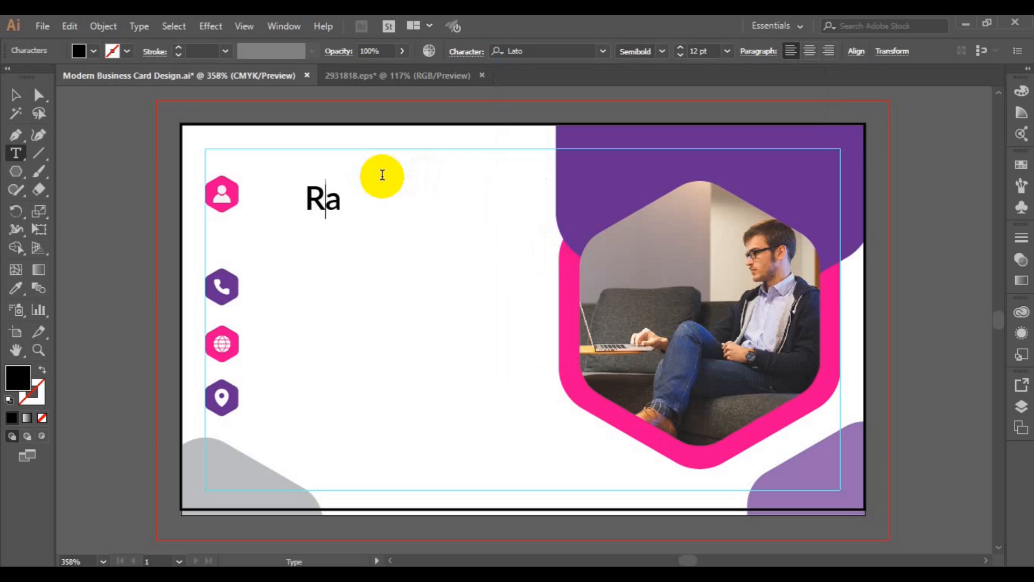
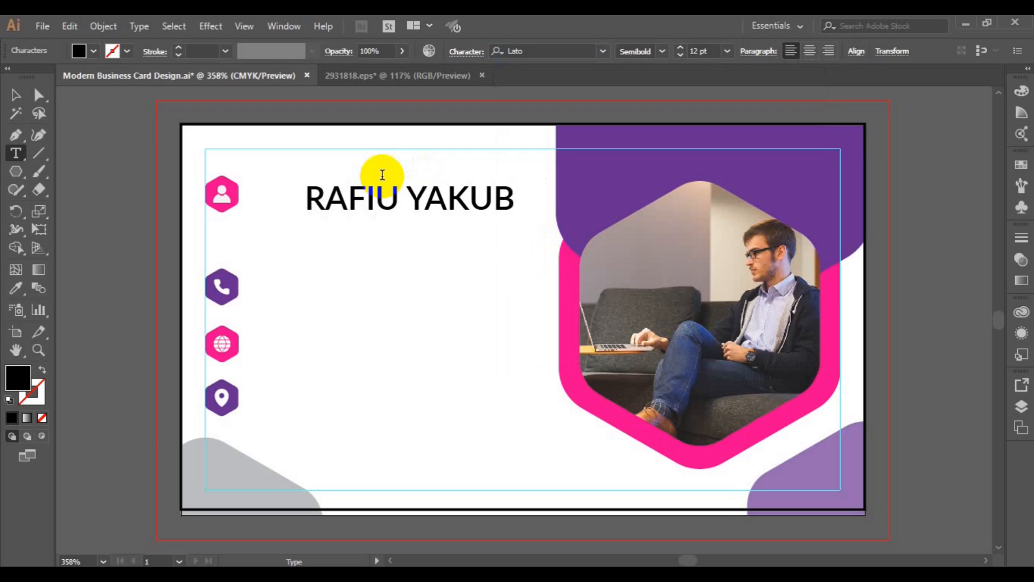
# Set the surname to Lato Light and move the name left beside the person icon
pyautogui.hotkey('shift', 'Left')
pyautogui.hotkey('shift', 'Left')
pyautogui.hotkey('shift', 'Left')
pyautogui.hotkey('shift', 'Left')
pyautogui.hotkey('shift', 'Left')
pyautogui.hotkey('shift', 'Left')
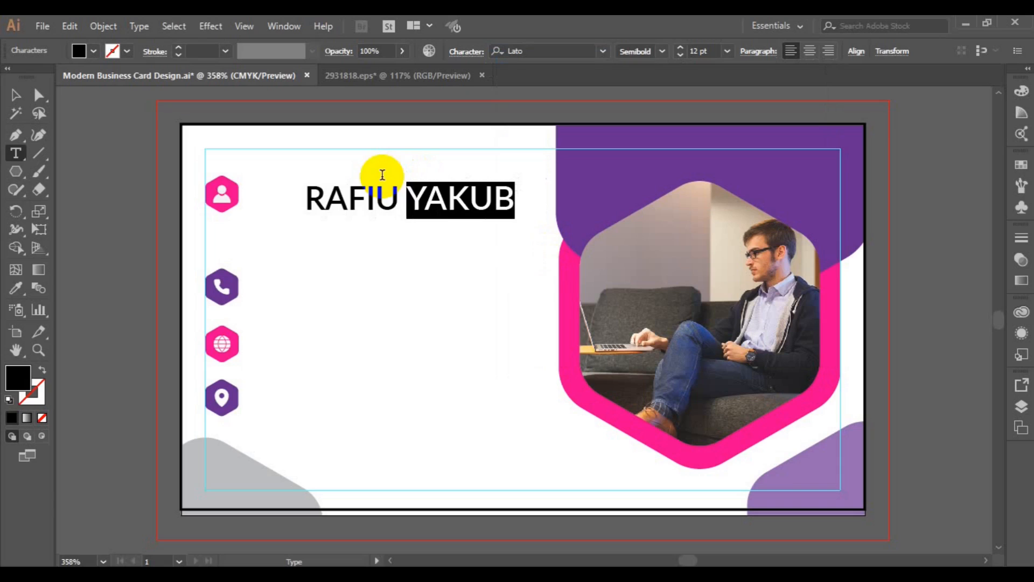
pyautogui.click(658, 50)
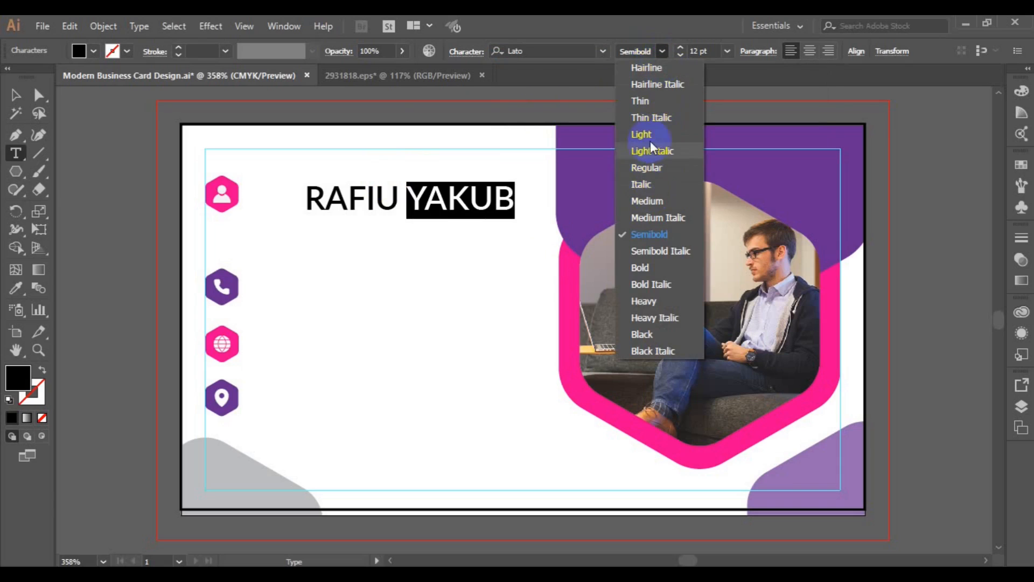
pyautogui.click(651, 134)
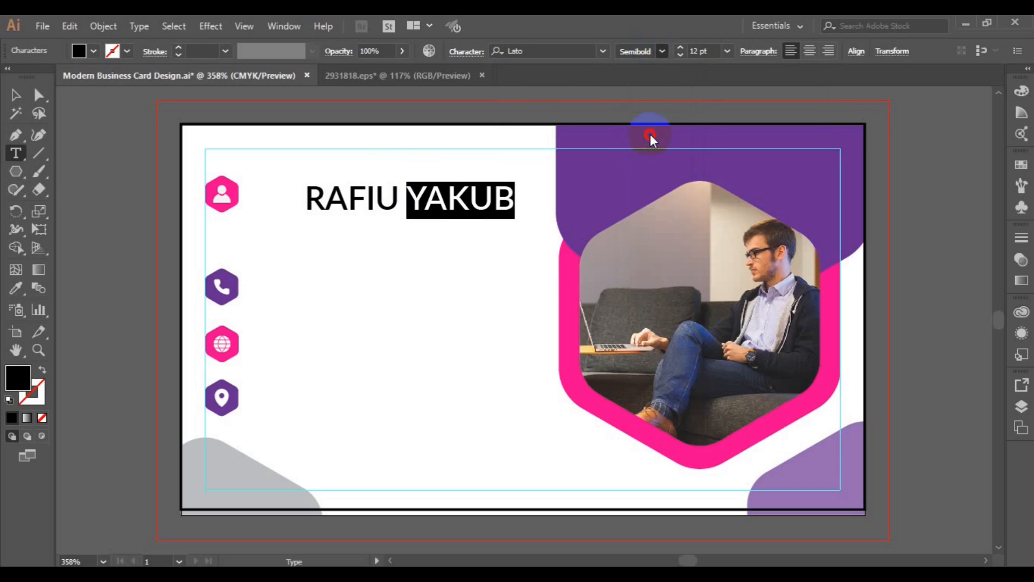
pyautogui.click(10, 96)
pyautogui.moveTo(351, 196); pyautogui.dragTo(303, 189)
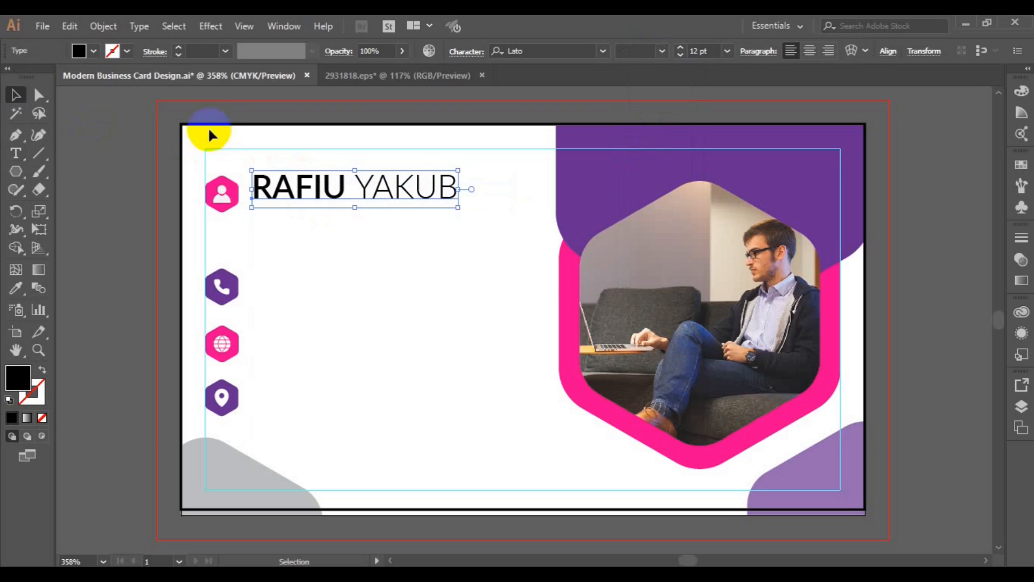
# Colour the name text purple from the Fill swatches
pyautogui.click(79, 50)
pyautogui.click(148, 88)
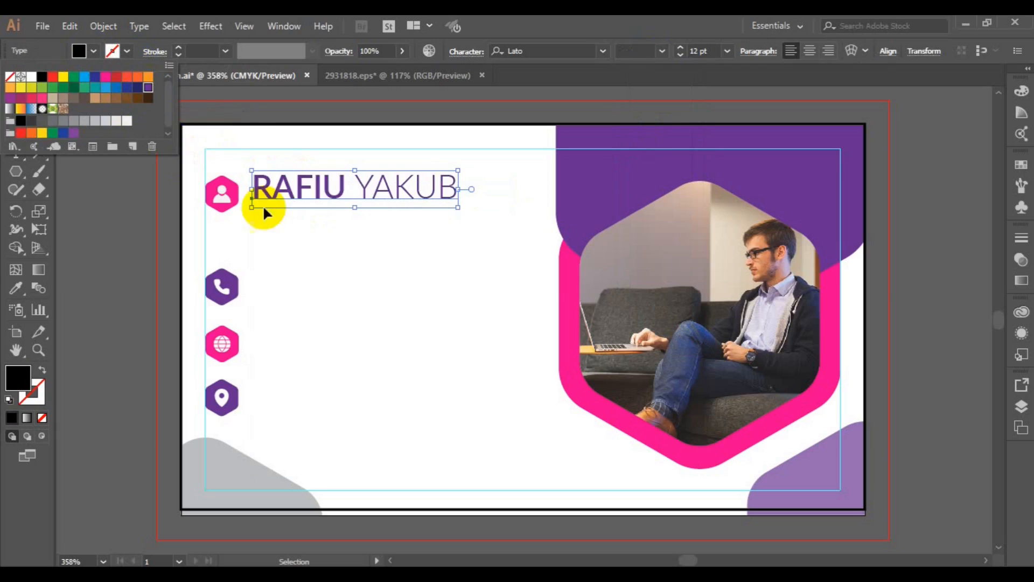
pyautogui.click(321, 197)
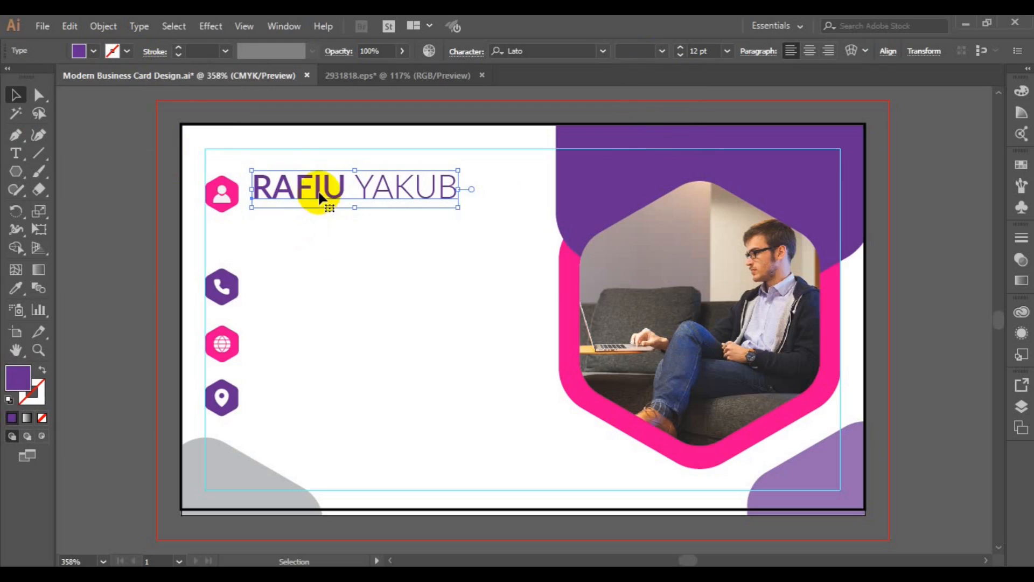
# Duplicate the name onto a line below and delete the first name from the copy
pyautogui.moveTo(320, 197); pyautogui.dragTo(252, 226)
pyautogui.click(16, 153)
pyautogui.press('BackSpace')
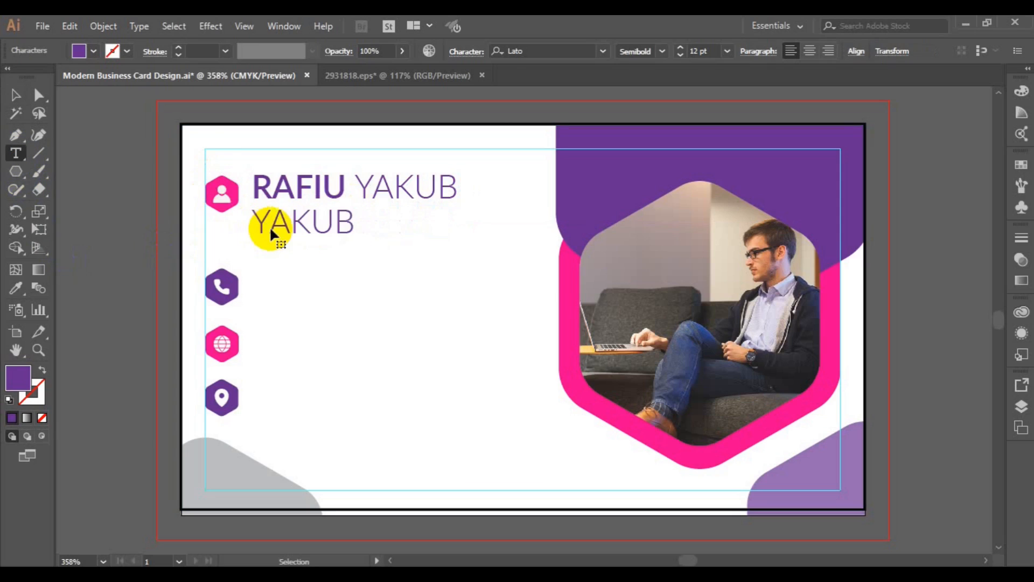
# Replace the copied surname with CREATIVE DIRECTOR at 6 pt
pyautogui.doubleClick(270, 225)
pyautogui.click(726, 51)
pyautogui.click(725, 80)
pyautogui.write('C')
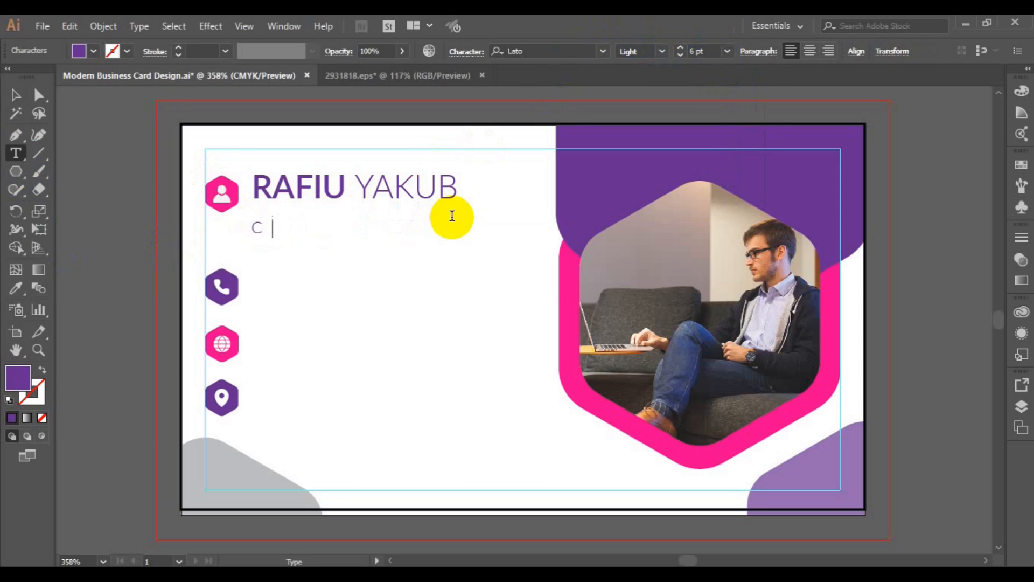
pyautogui.write('DIRECT')
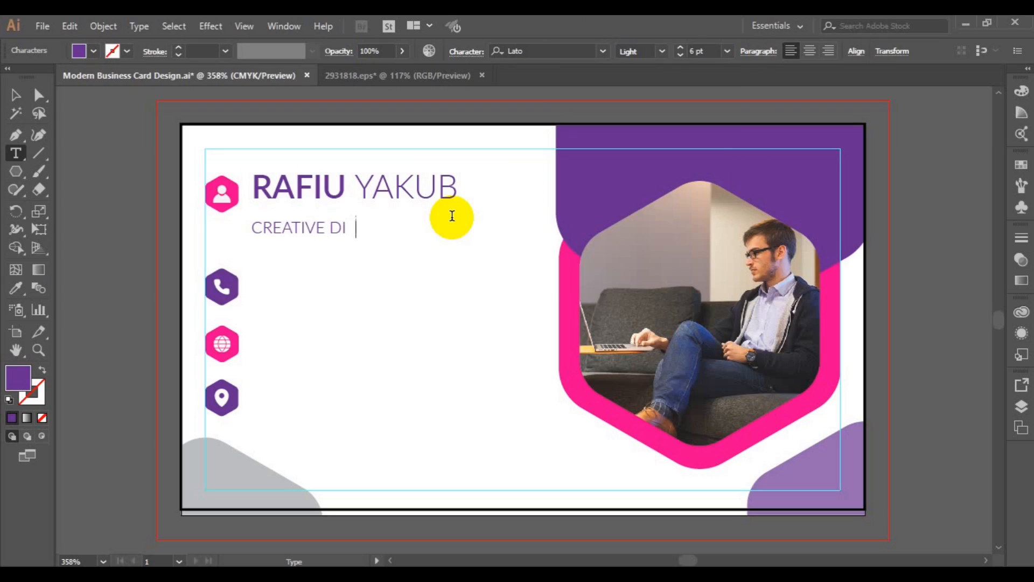
# Move the CREATIVE DIRECTOR title up just beneath the name and select both lines
pyautogui.click(16, 95)
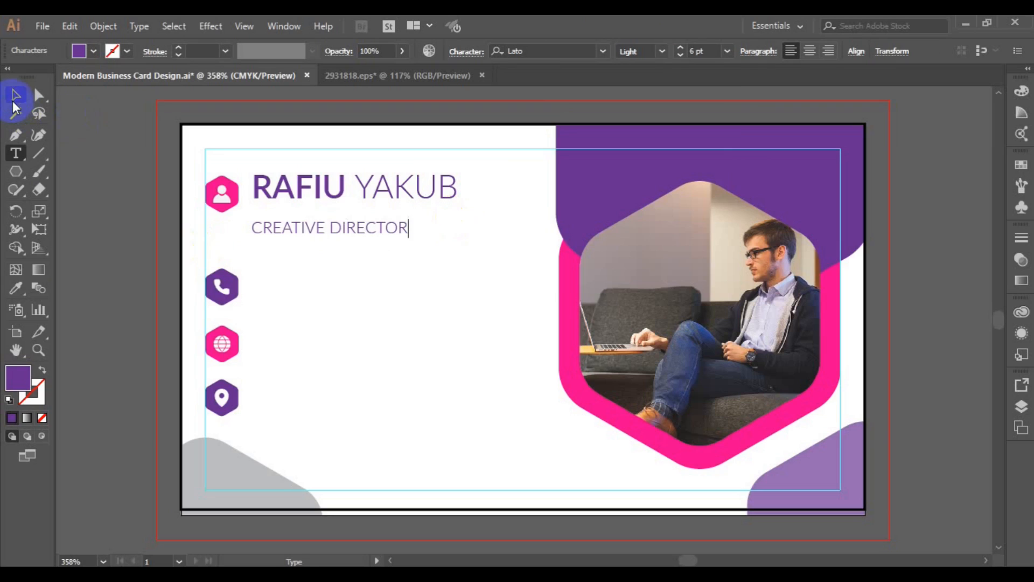
pyautogui.click(329, 230)
pyautogui.moveTo(318, 234); pyautogui.dragTo(321, 215)
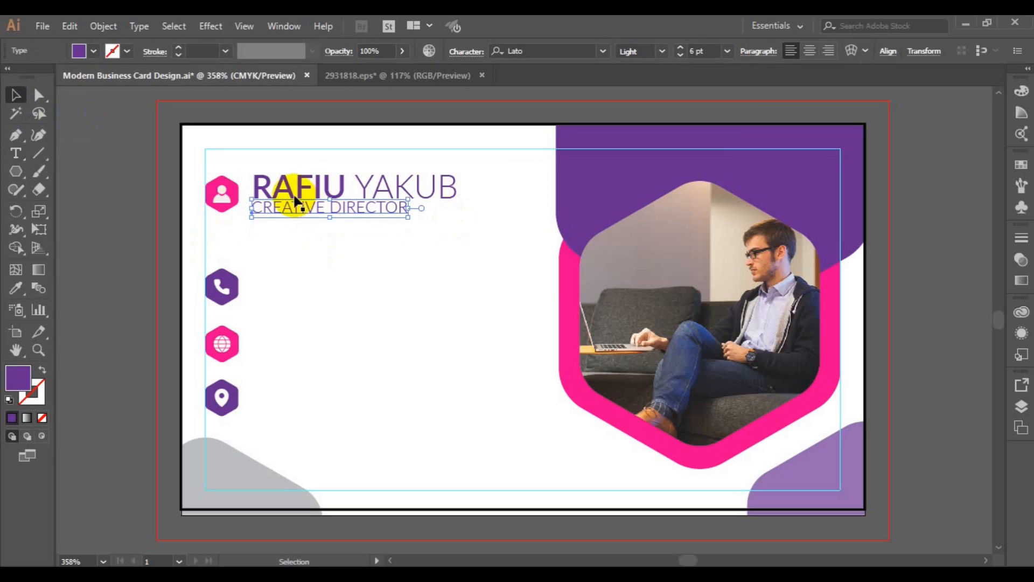
pyautogui.keyDown('shift'); pyautogui.click(291, 194); pyautogui.keyUp('shift')
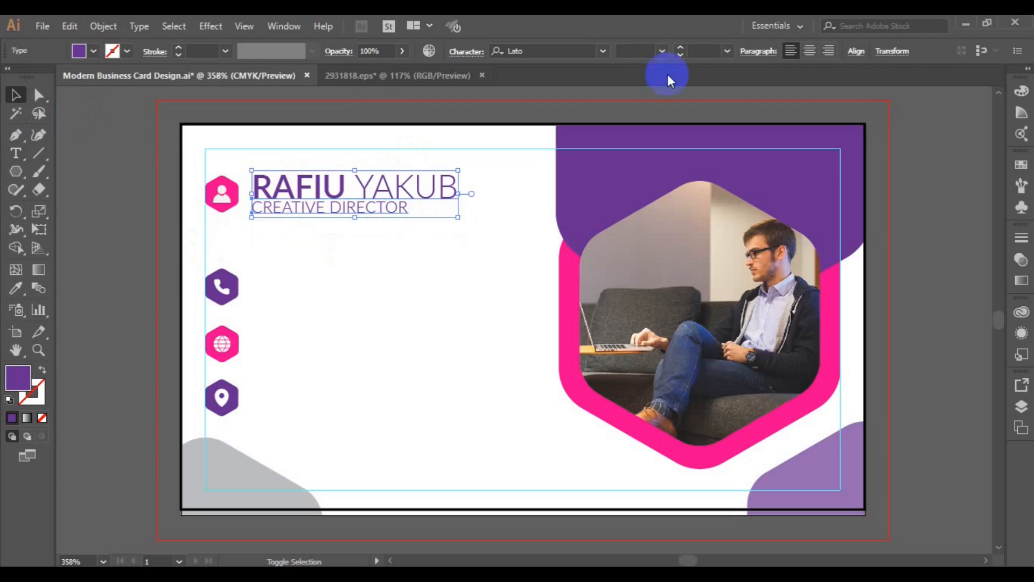
# Group the name and title together with Object > Group
pyautogui.click(856, 51)
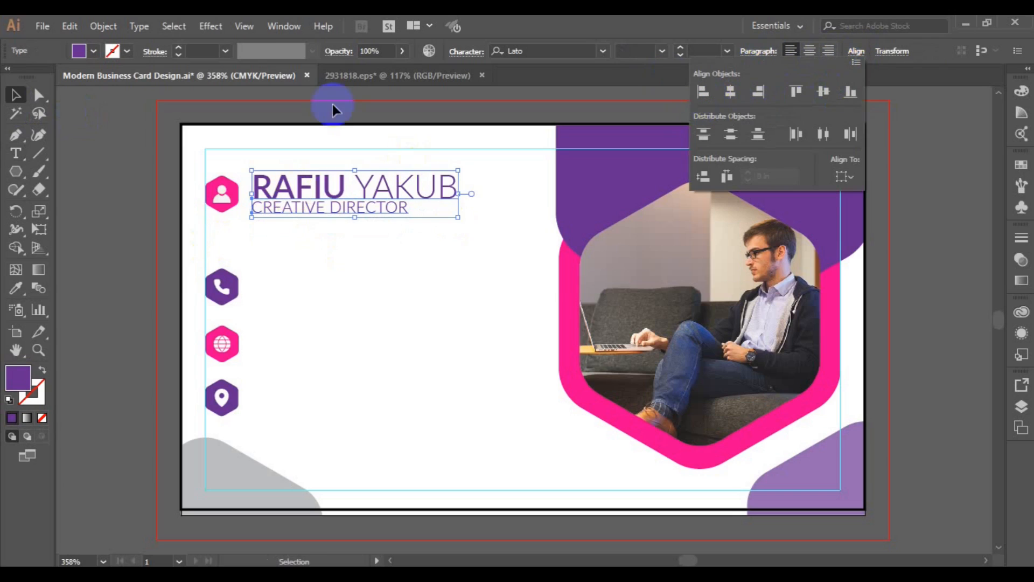
pyautogui.click(98, 24)
pyautogui.click(103, 26)
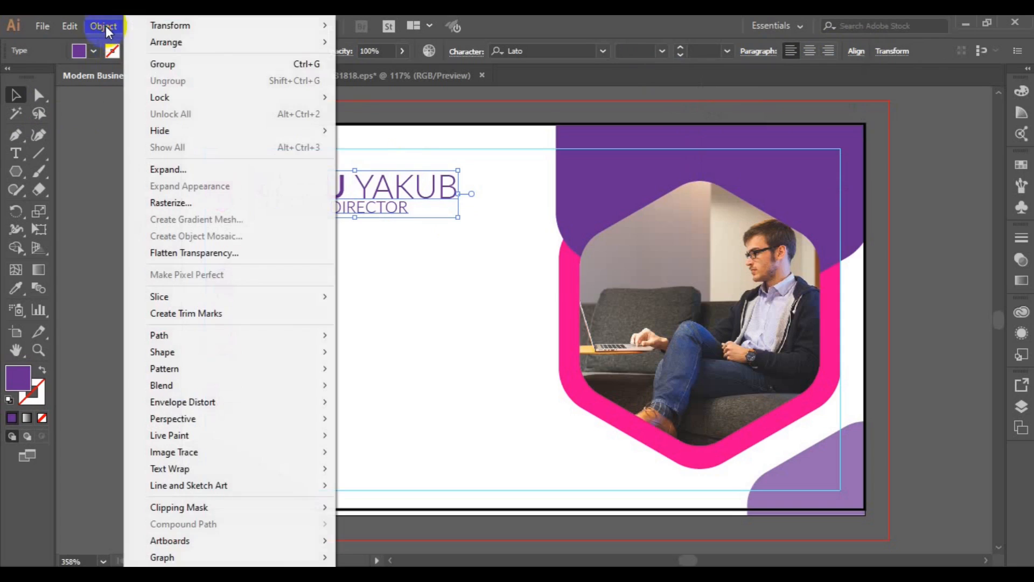
pyautogui.click(171, 66)
# Position the person icon badge beside the name, group it and select it with the text
pyautogui.click(221, 205)
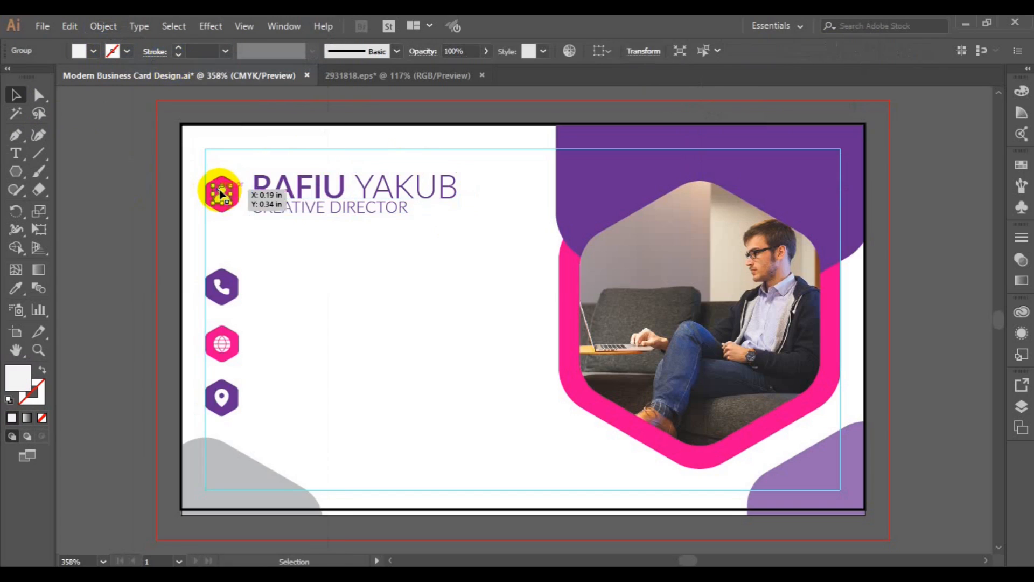
pyautogui.moveTo(222, 210); pyautogui.dragTo(223, 211)
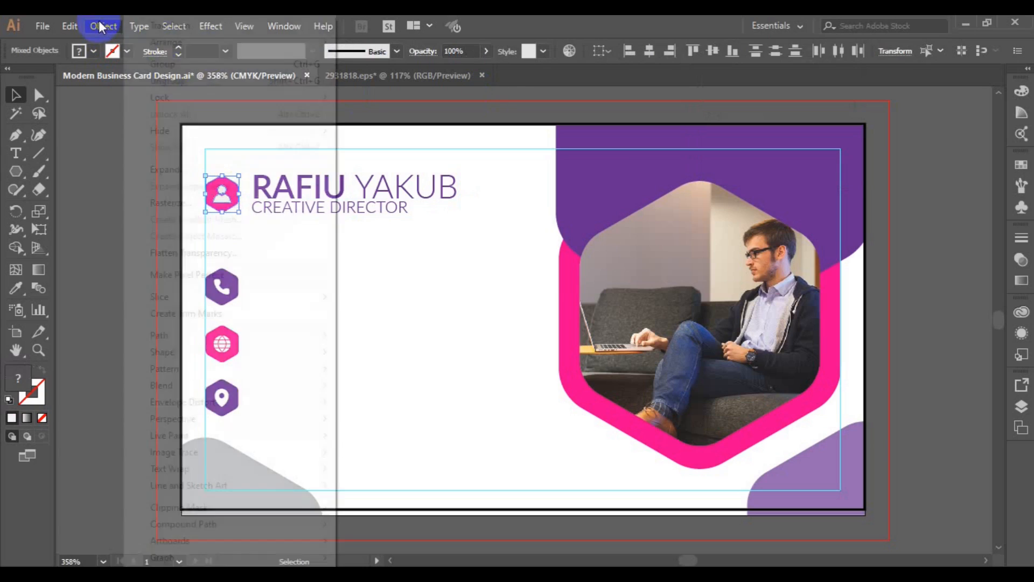
pyautogui.click(100, 25)
pyautogui.click(175, 64)
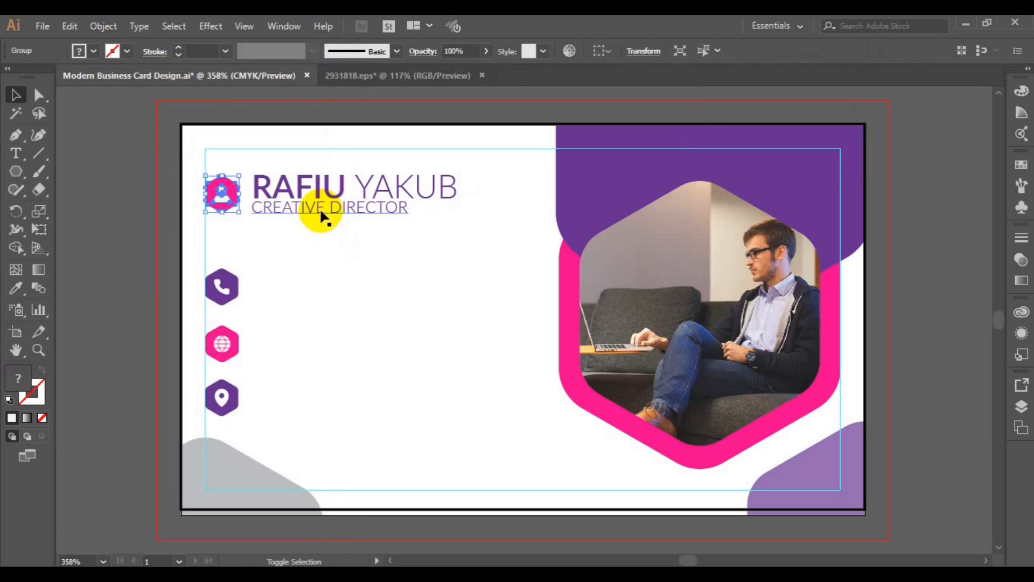
pyautogui.keyDown('shift'); pyautogui.click(320, 209); pyautogui.keyUp('shift')
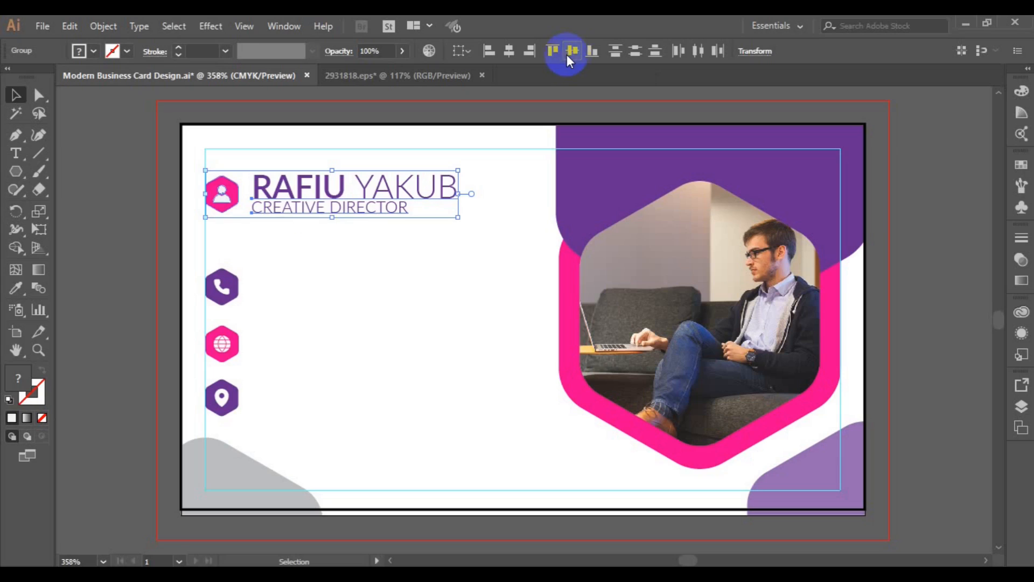
# Ungroup the name and title into separate objects and select the title alone
pyautogui.click(303, 261)
pyautogui.click(298, 205)
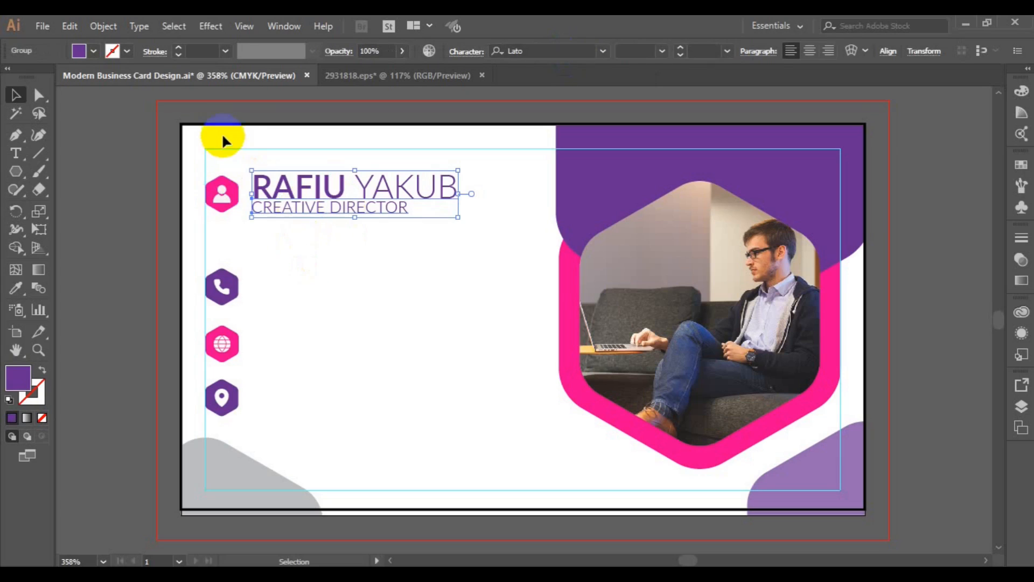
pyautogui.click(103, 26)
pyautogui.click(218, 80)
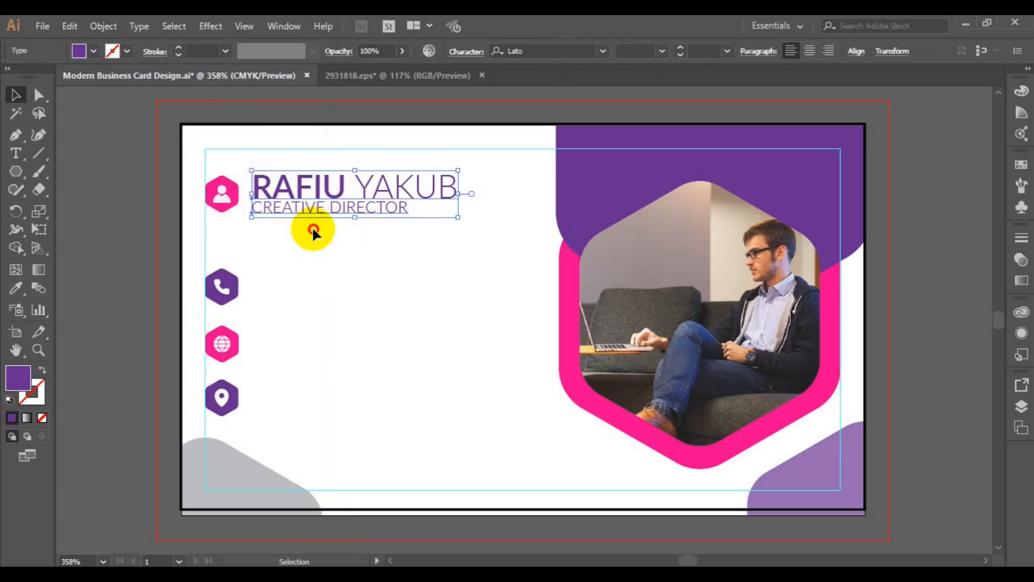
pyautogui.click(313, 231)
pyautogui.click(312, 209)
# Copy the CREATIVE DIRECTOR title beside the phone icon and clear its text for the phone number
pyautogui.moveTo(313, 211); pyautogui.dragTo(314, 289)
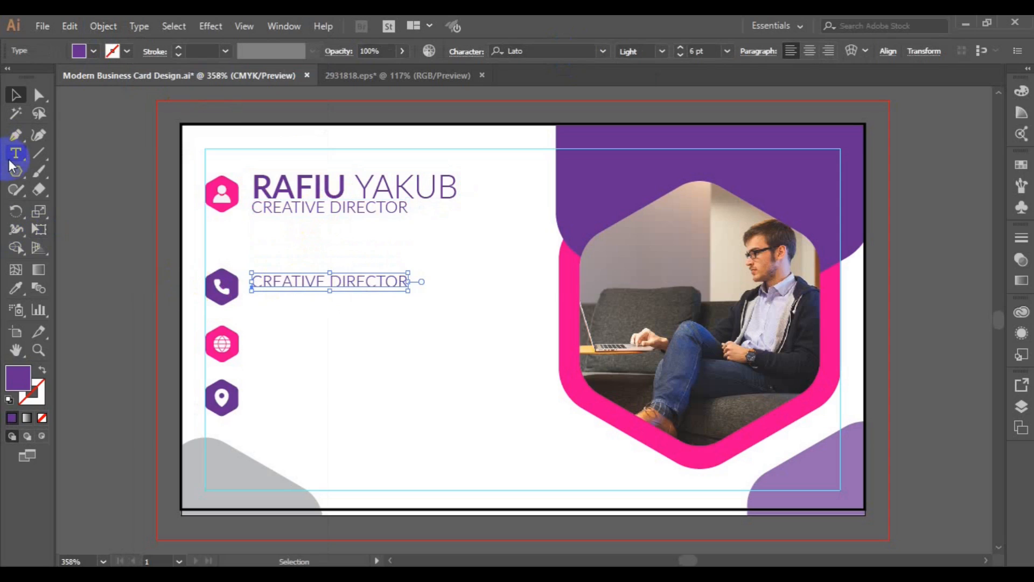
pyautogui.click(15, 153)
pyautogui.click(334, 280)
pyautogui.hotkey('ctrl', 'a')
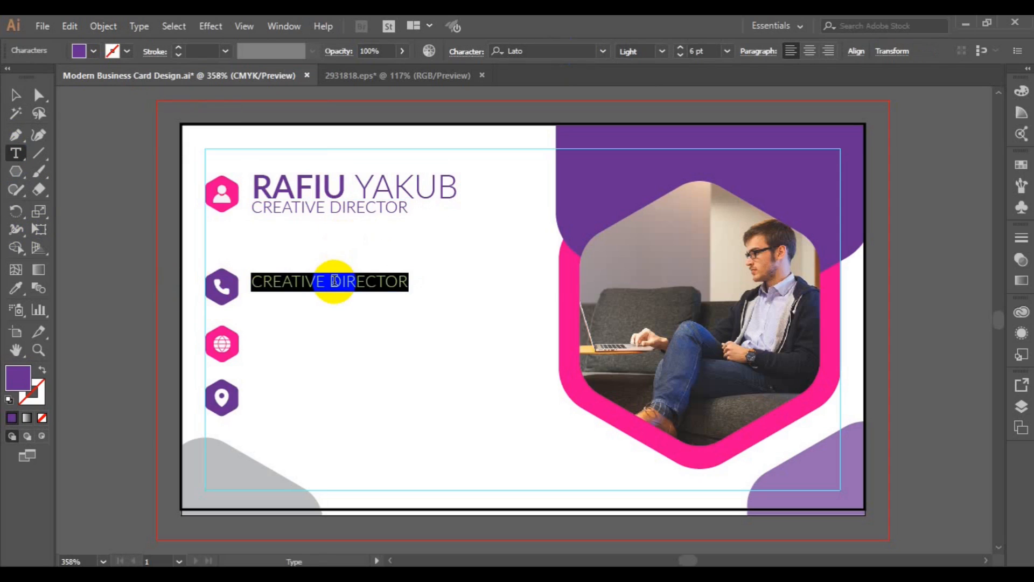
pyautogui.press('BackSpace')
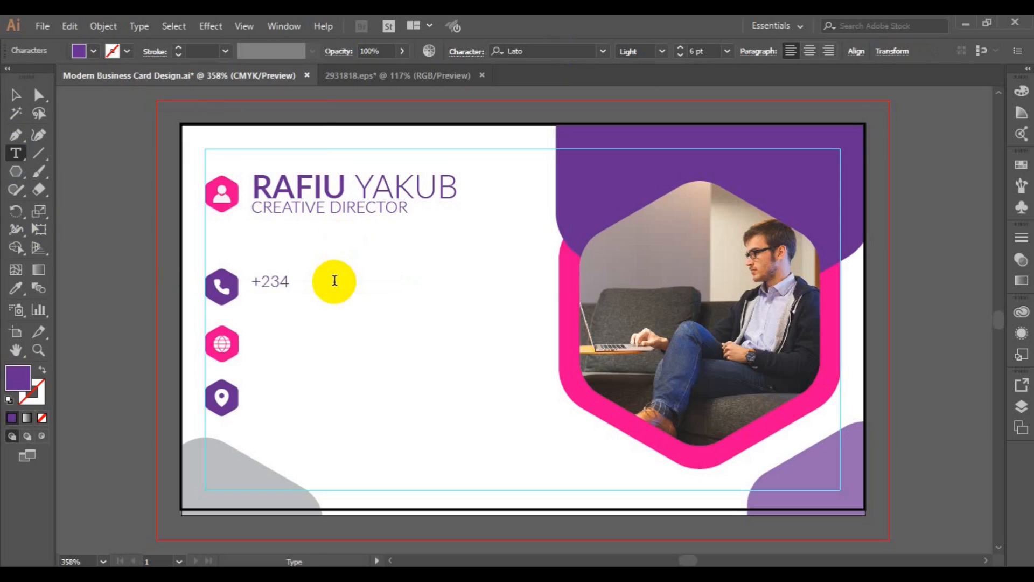
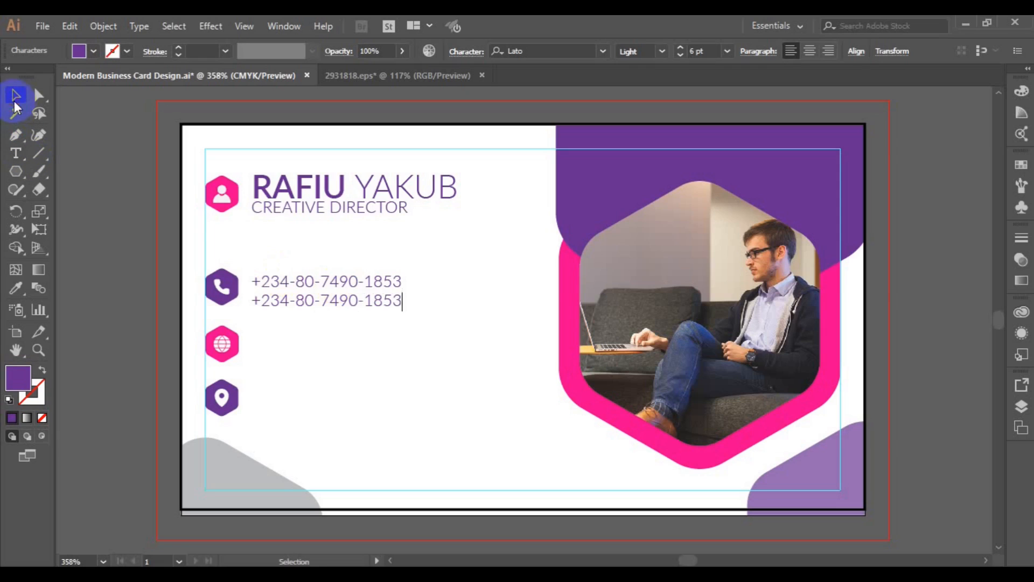
# Fill the phone-number text with black
pyautogui.click(15, 95)
pyautogui.click(93, 50)
pyautogui.click(42, 76)
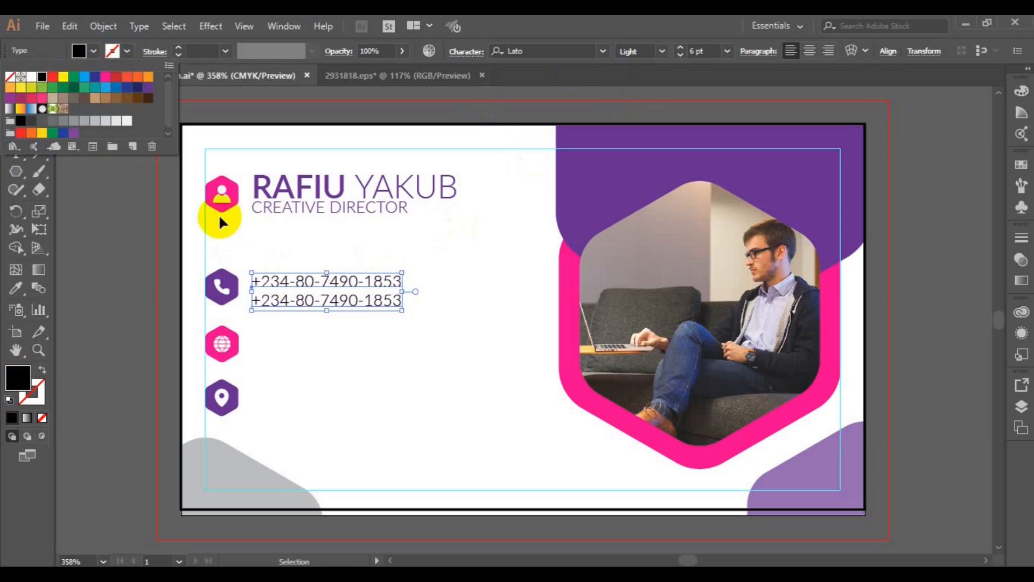
pyautogui.click(222, 291)
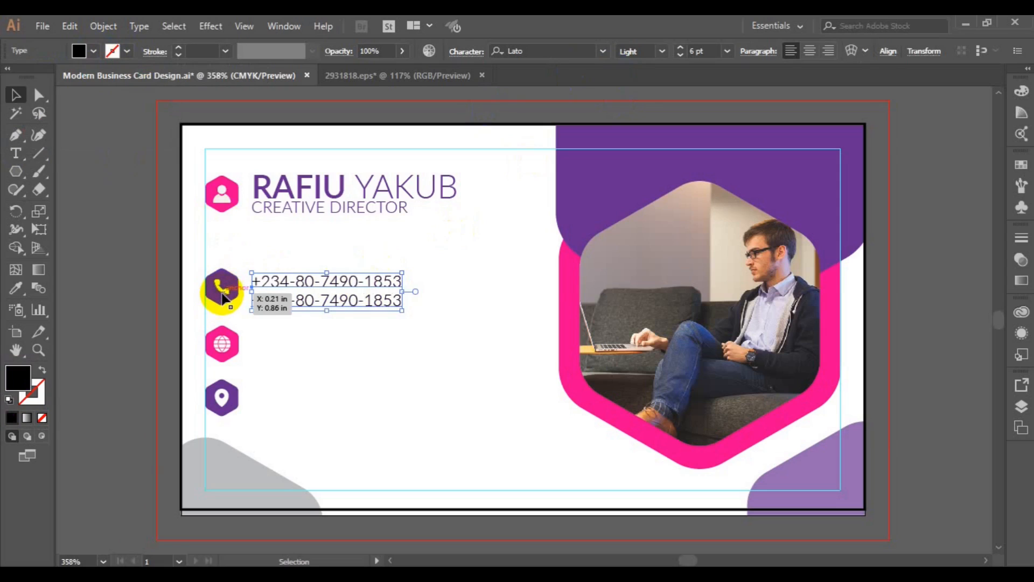
# Vertically centre the phone-number text on the purple phone icon
pyautogui.click(221, 294)
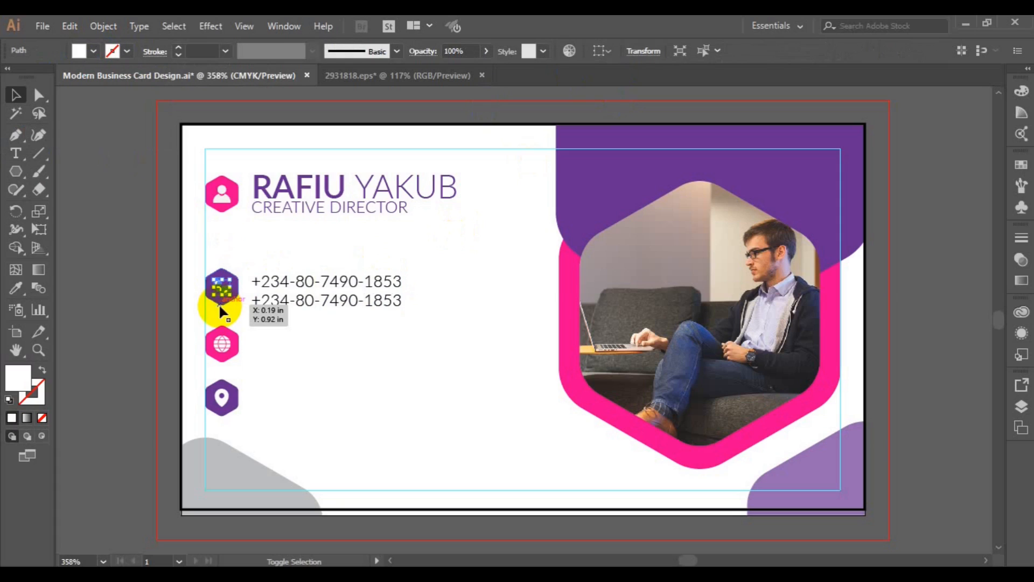
pyautogui.keyDown('shift'); pyautogui.click(218, 303); pyautogui.keyUp('shift')
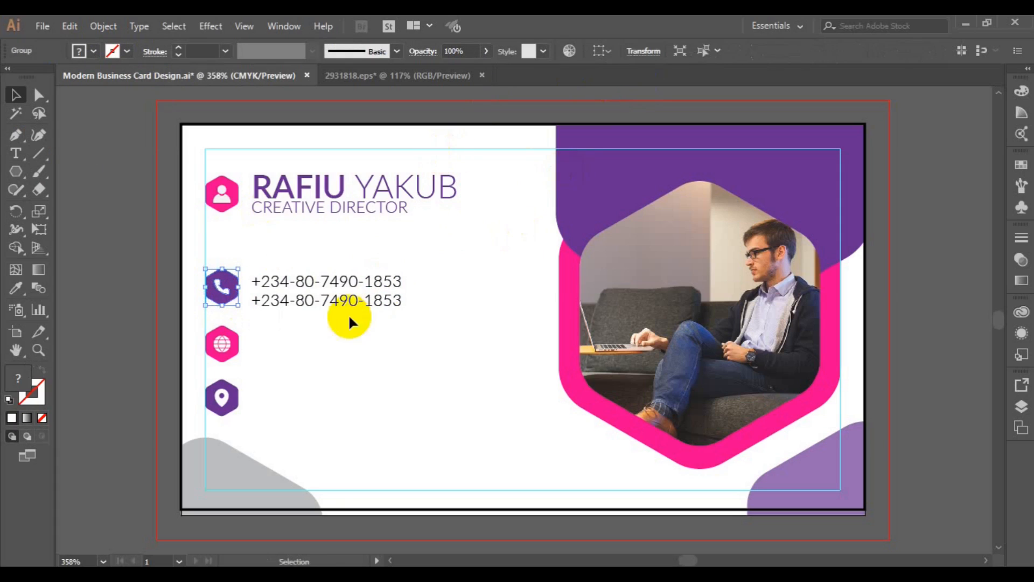
pyautogui.keyDown('shift'); pyautogui.click(295, 301); pyautogui.keyUp('shift')
pyautogui.keyDown('shift'); pyautogui.click(233, 303); pyautogui.keyUp('shift')
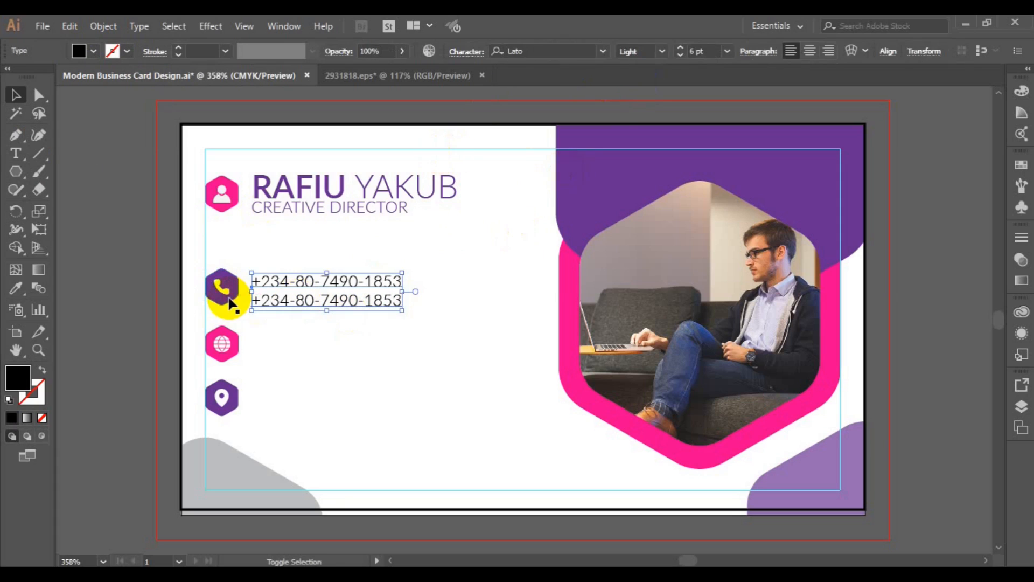
pyautogui.keyDown('shift'); pyautogui.click(221, 287); pyautogui.keyUp('shift')
pyautogui.click(575, 56)
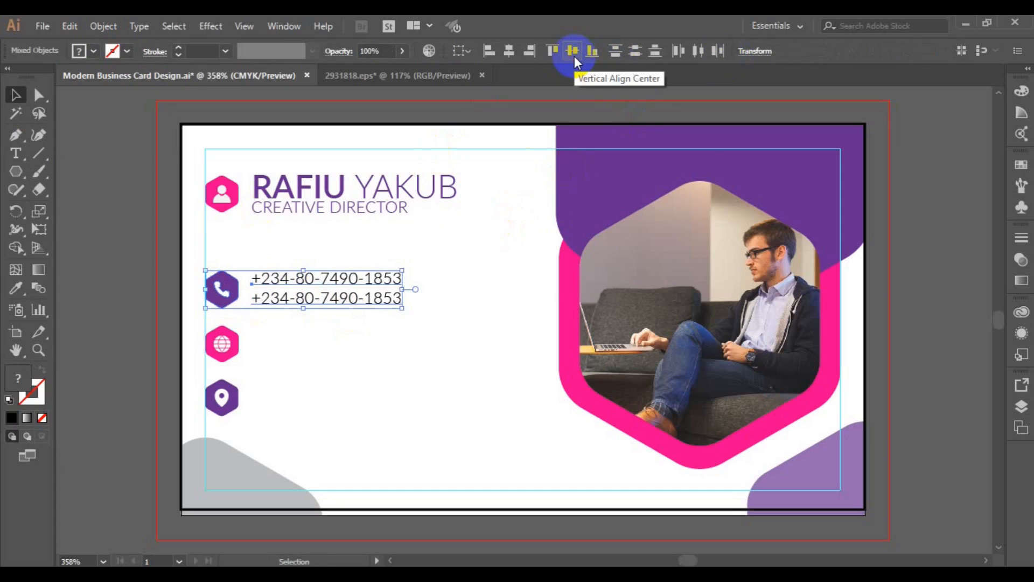
pyautogui.click(119, 247)
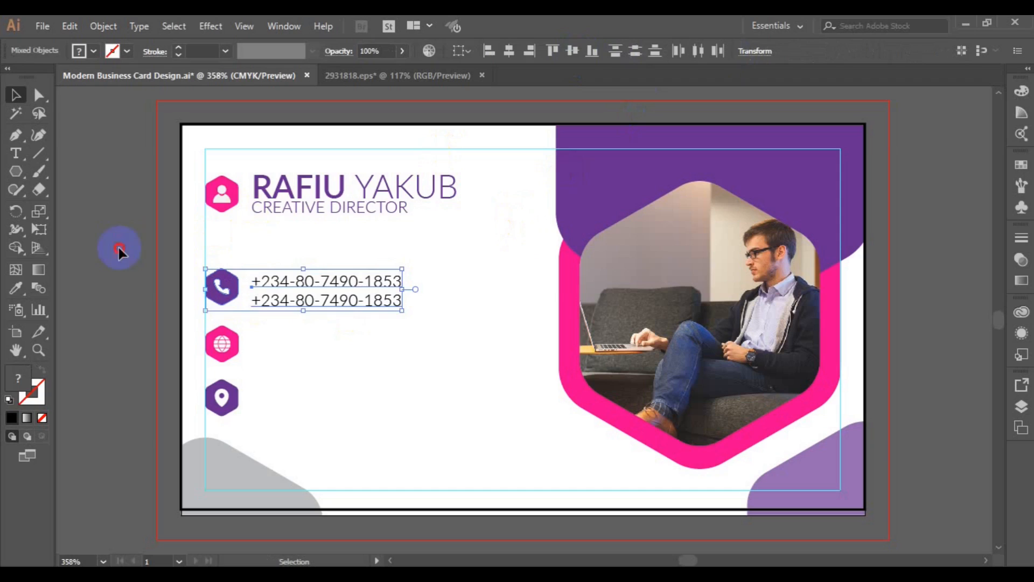
# Nudge the phone numbers up and re-centre them vertically on the phone icon
pyautogui.click(319, 303)
pyautogui.press('Up')
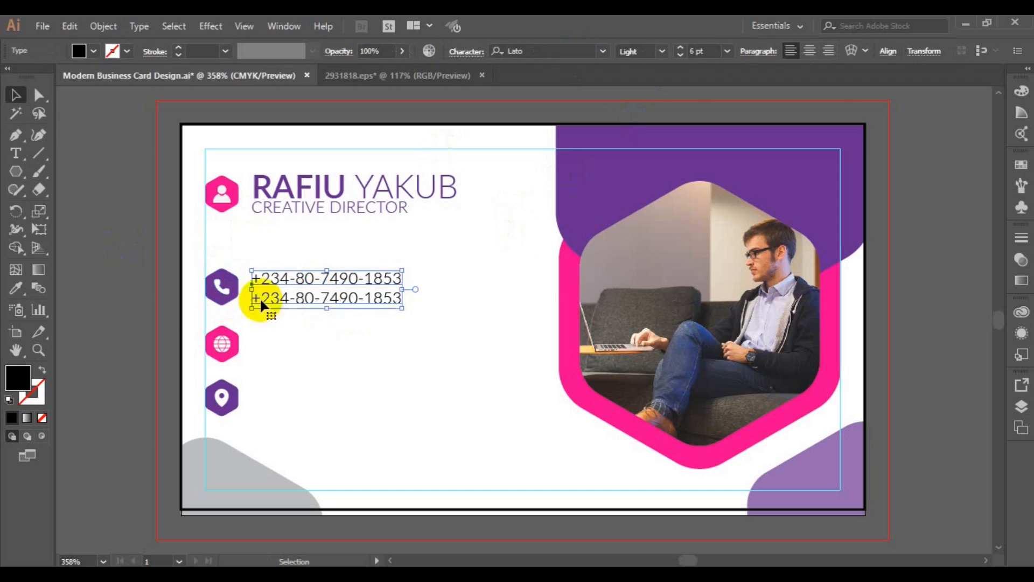
pyautogui.keyDown('shift'); pyautogui.click(224, 297); pyautogui.keyUp('shift')
pyautogui.click(573, 52)
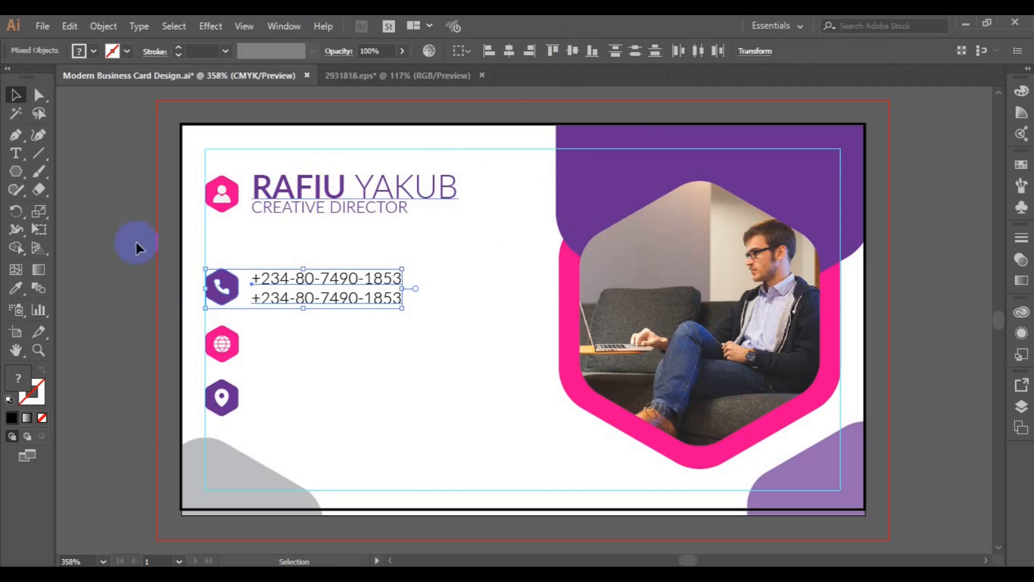
pyautogui.click(286, 285)
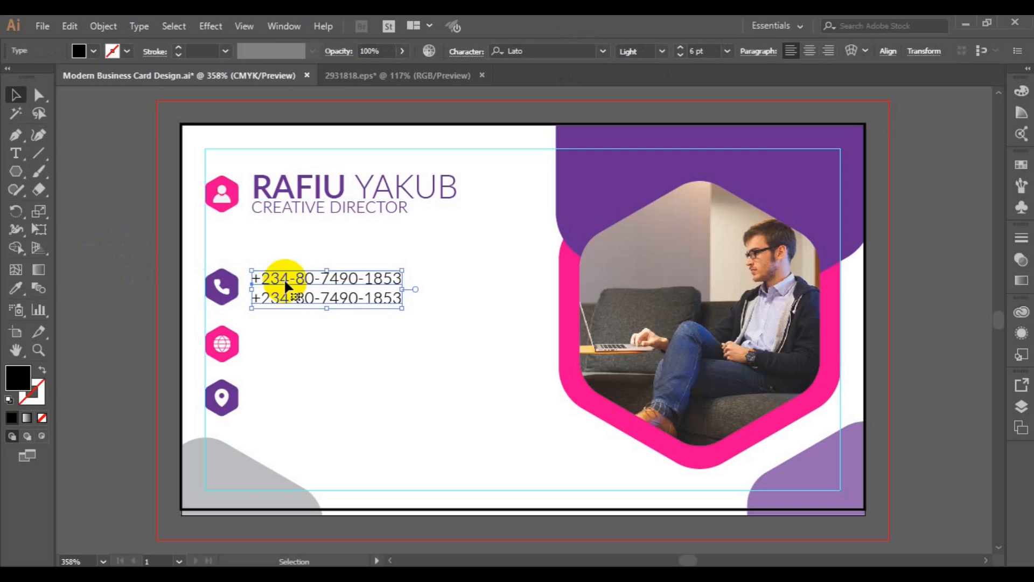
pyautogui.press('Up')
pyautogui.keyDown('shift'); pyautogui.click(223, 288); pyautogui.keyUp('shift')
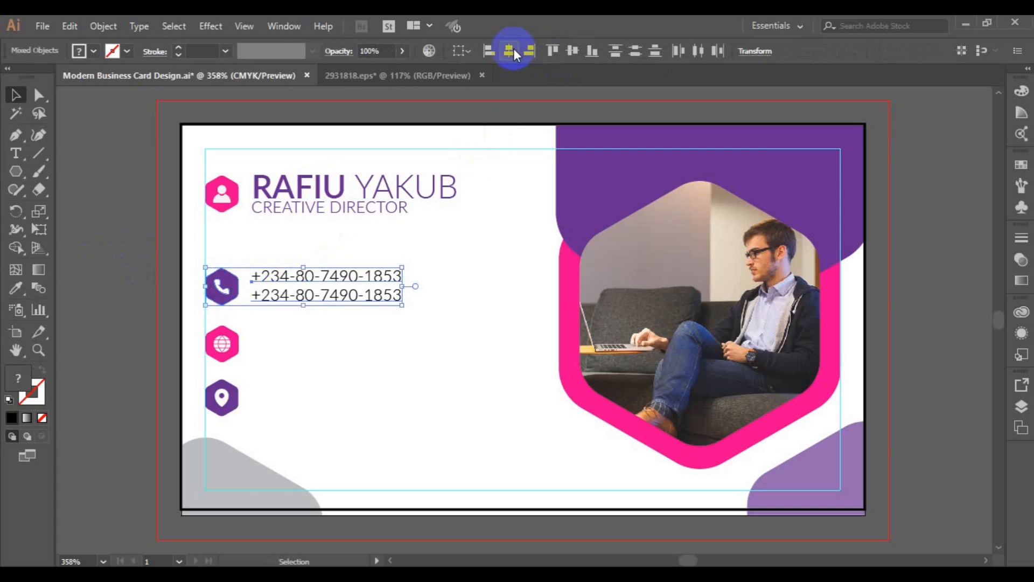
pyautogui.click(509, 51)
pyautogui.hotkey('ctrl', 'z')
pyautogui.click(573, 51)
pyautogui.click(134, 258)
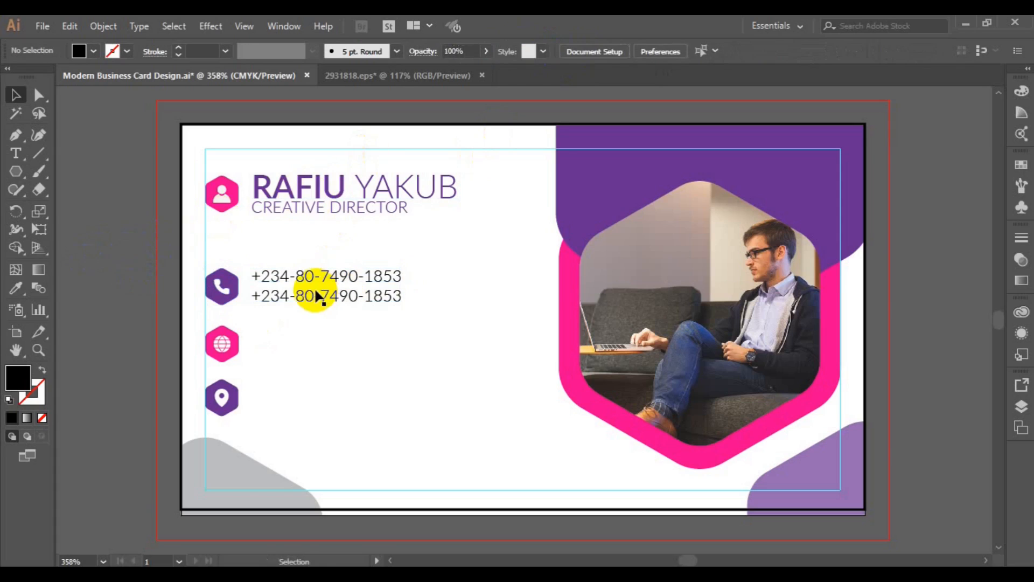
pyautogui.click(309, 292)
pyautogui.moveTo(310, 292); pyautogui.dragTo(308, 353)
pyautogui.click(16, 153)
pyautogui.click(252, 338)
pyautogui.tripleClick(253, 337)
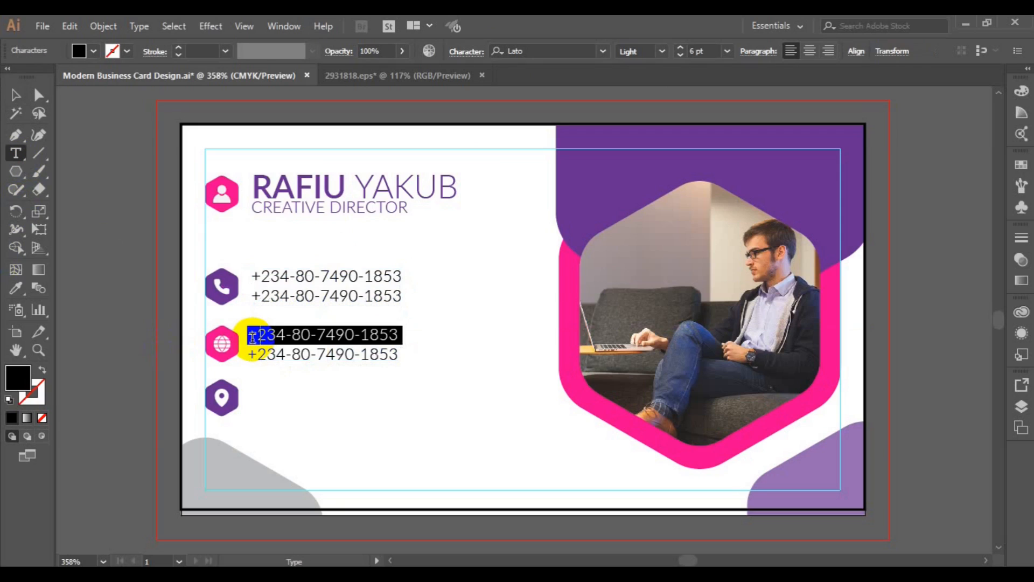
pyautogui.write('www')
pyautogui.write('.xlgraphica')
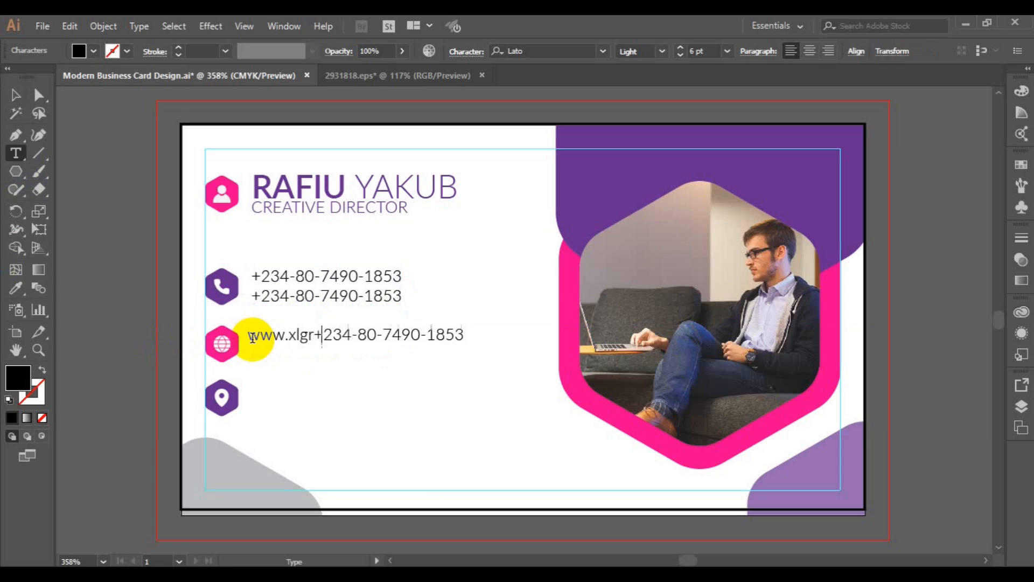
pyautogui.write('.com')
pyautogui.press('Return')
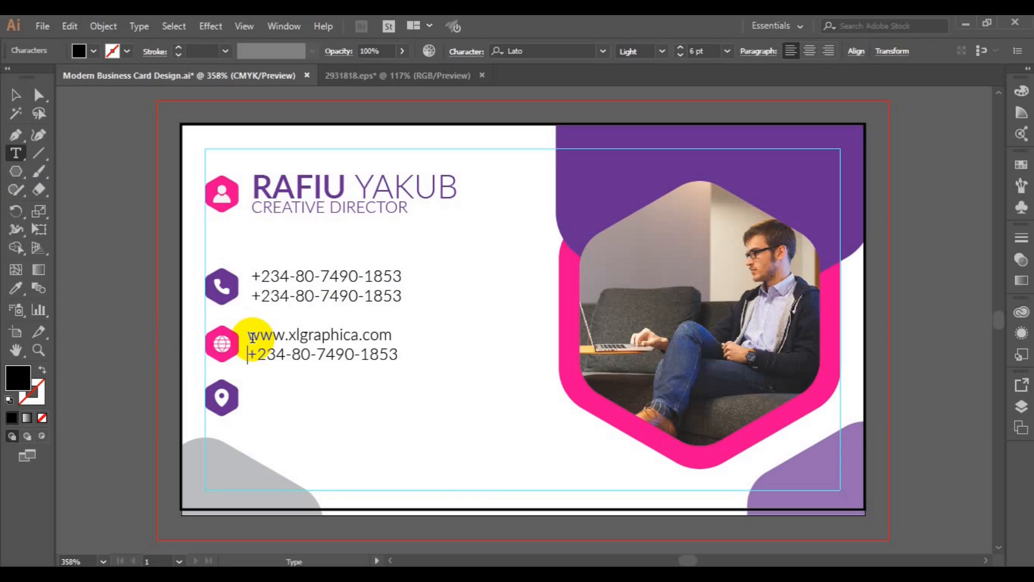
pyautogui.hotkey('shift', 'End')
pyautogui.write('in')
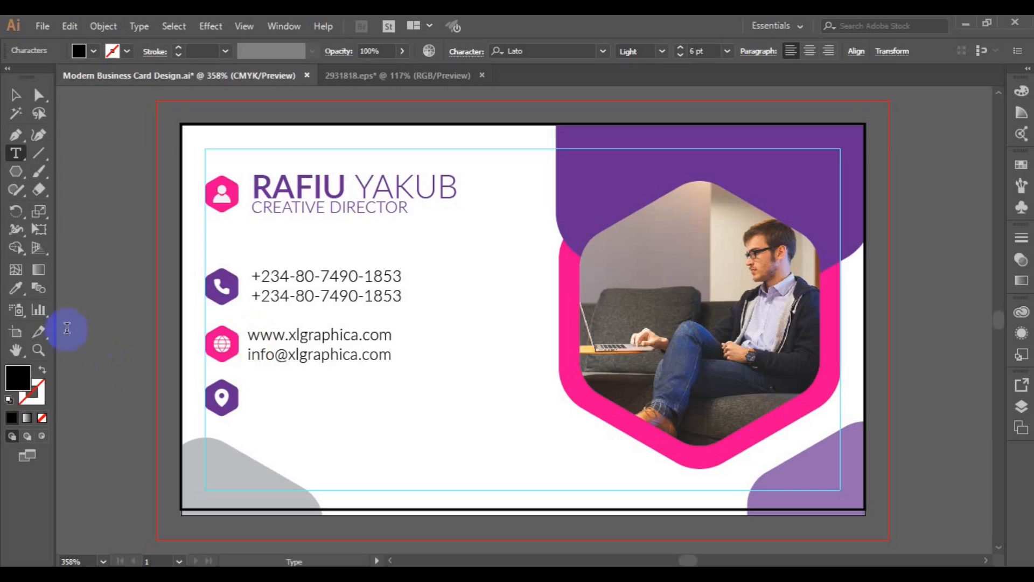
# Nudge the web and e-mail text right and centre it vertically on the globe icon
pyautogui.click(13, 96)
pyautogui.click(324, 360)
pyautogui.moveTo(323, 361)
pyautogui.mouseDown()
pyautogui.moveTo(339, 362)
pyautogui.moveTo(330, 364)
pyautogui.mouseUp()
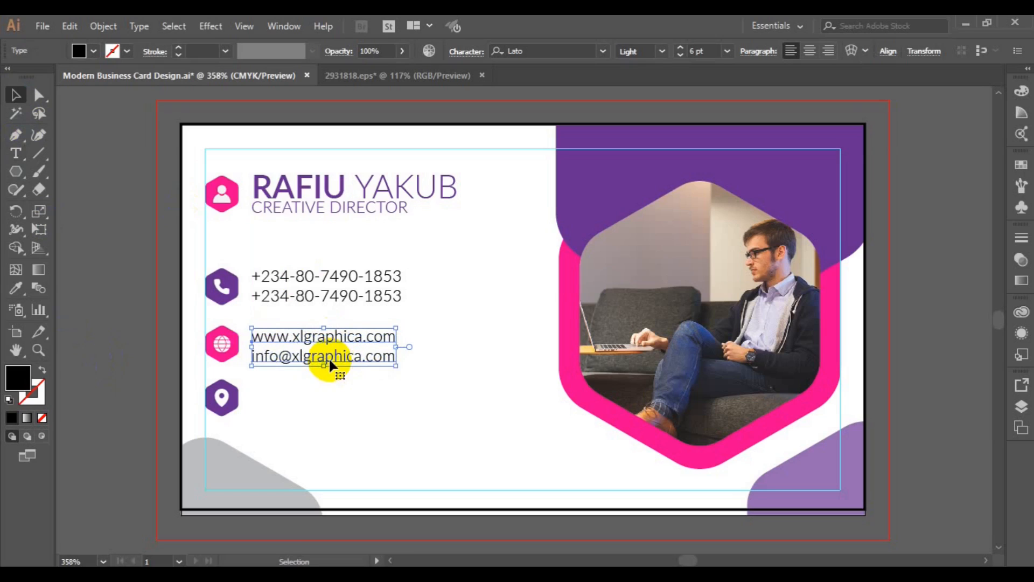
pyautogui.click(223, 349)
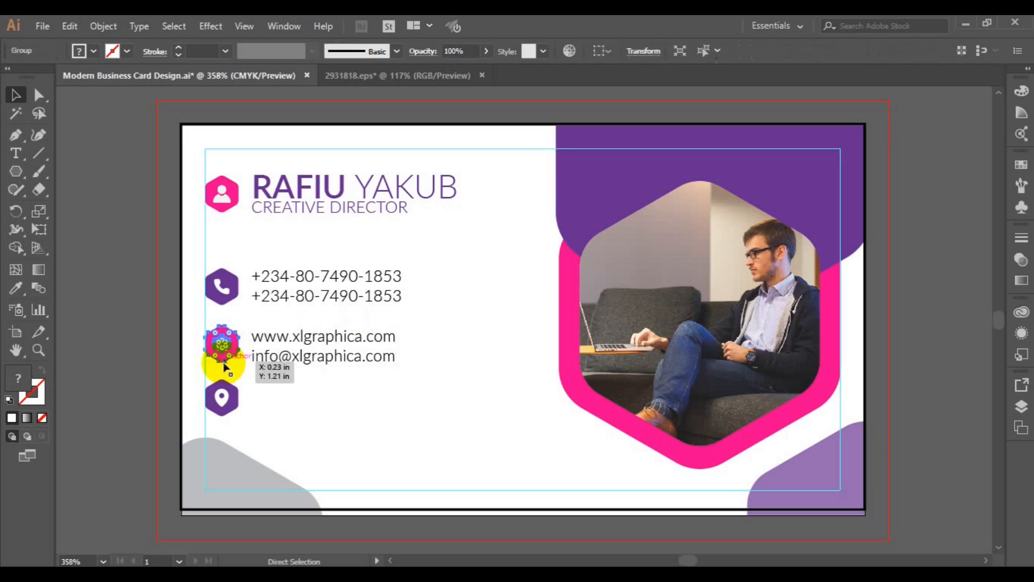
pyautogui.keyDown('shift'); pyautogui.click(273, 362); pyautogui.keyUp('shift')
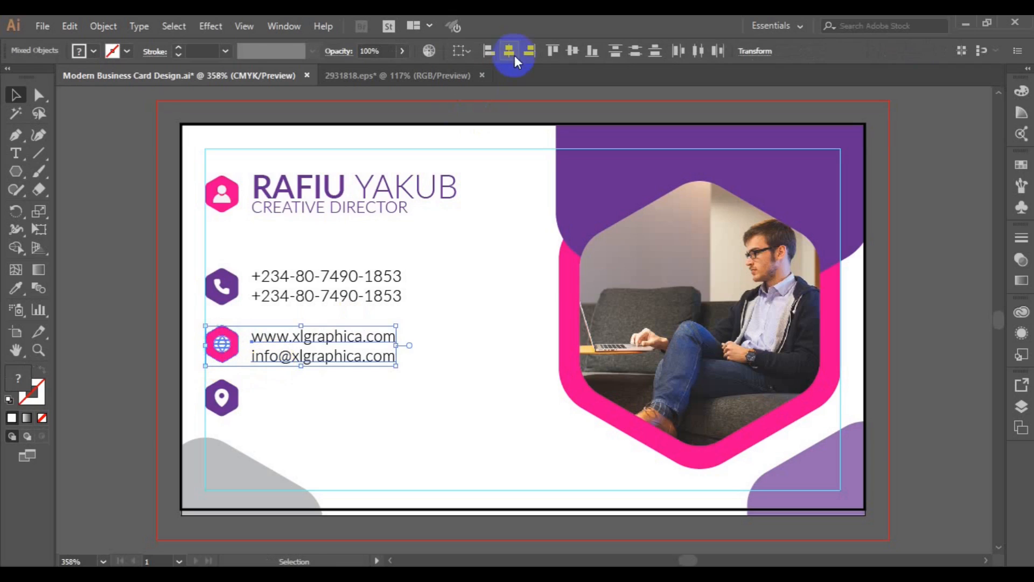
pyautogui.click(572, 51)
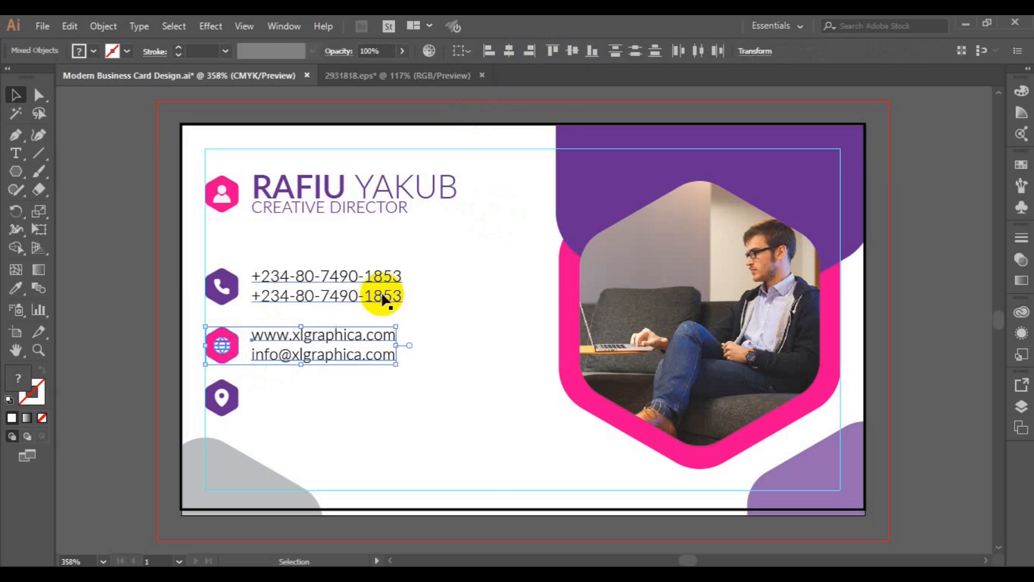
# Undo the globe alignment and reselect the web text with the globe icon
pyautogui.click(325, 285)
pyautogui.click(322, 295)
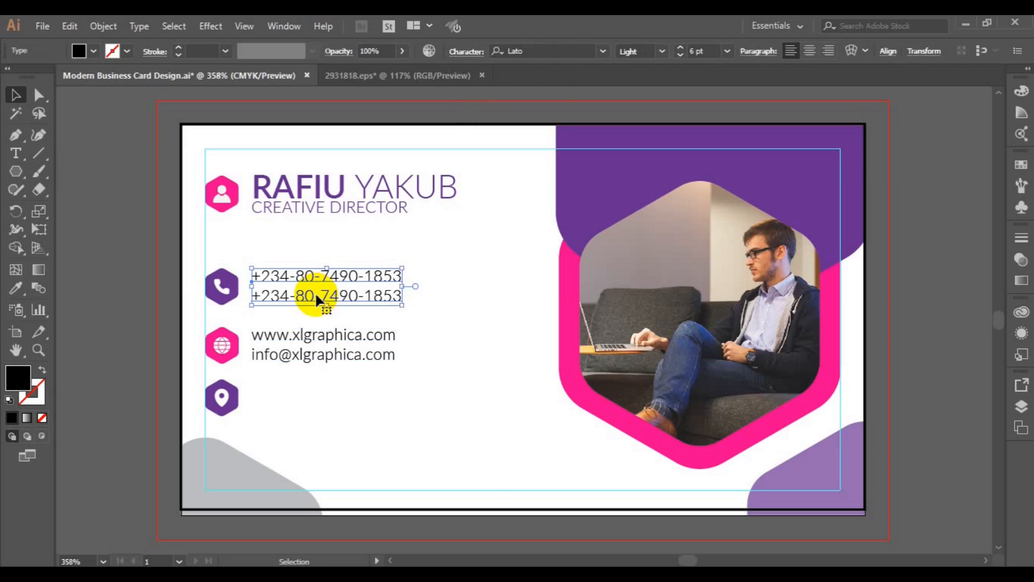
pyautogui.hotkey('ctrl', 'z')
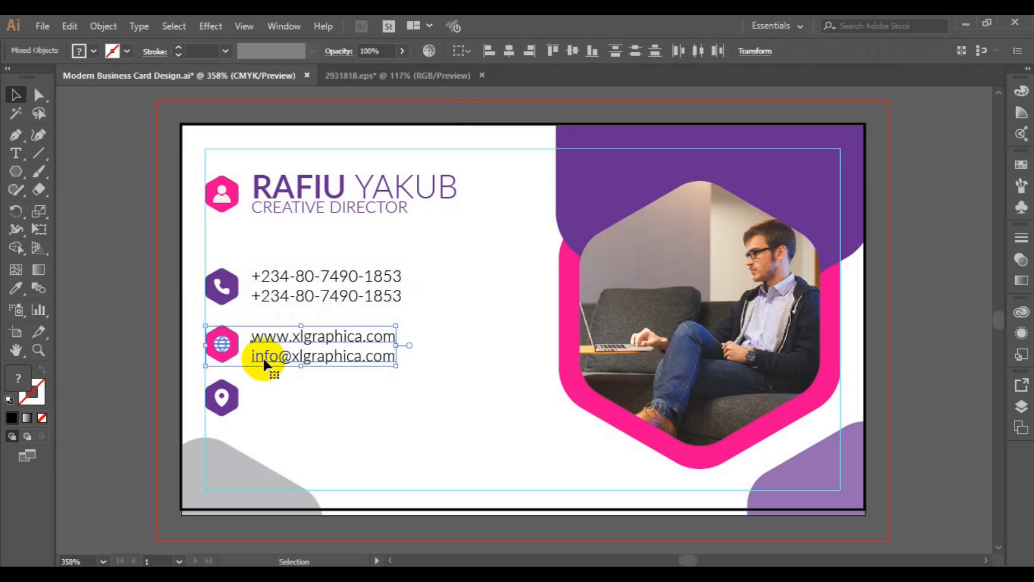
pyautogui.click(312, 379)
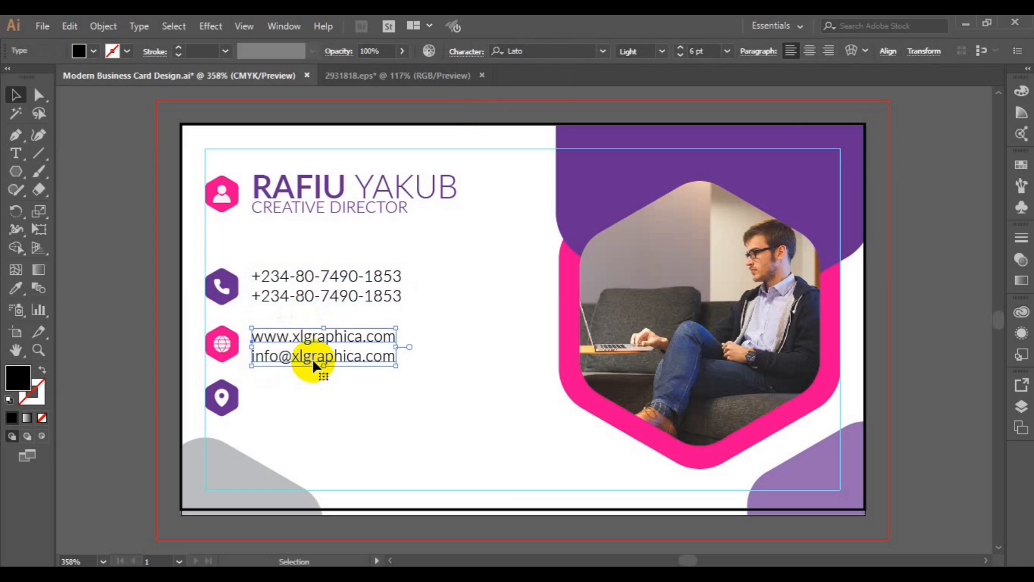
pyautogui.click(312, 358)
pyautogui.keyDown('shift'); pyautogui.click(222, 349); pyautogui.keyUp('shift')
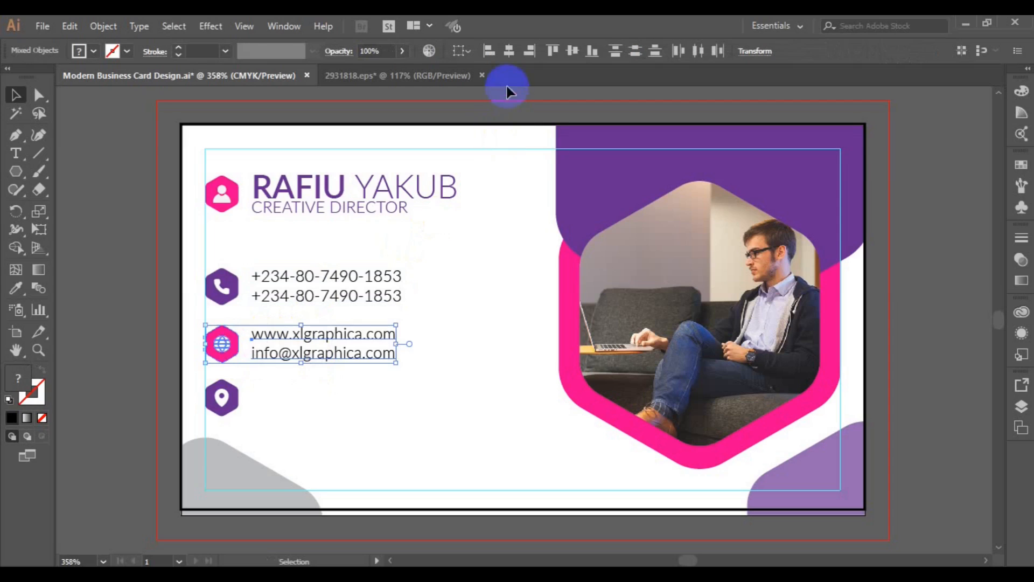
# Left-align the phone-number text with the web and e-mail text
pyautogui.click(104, 287)
pyautogui.click(288, 355)
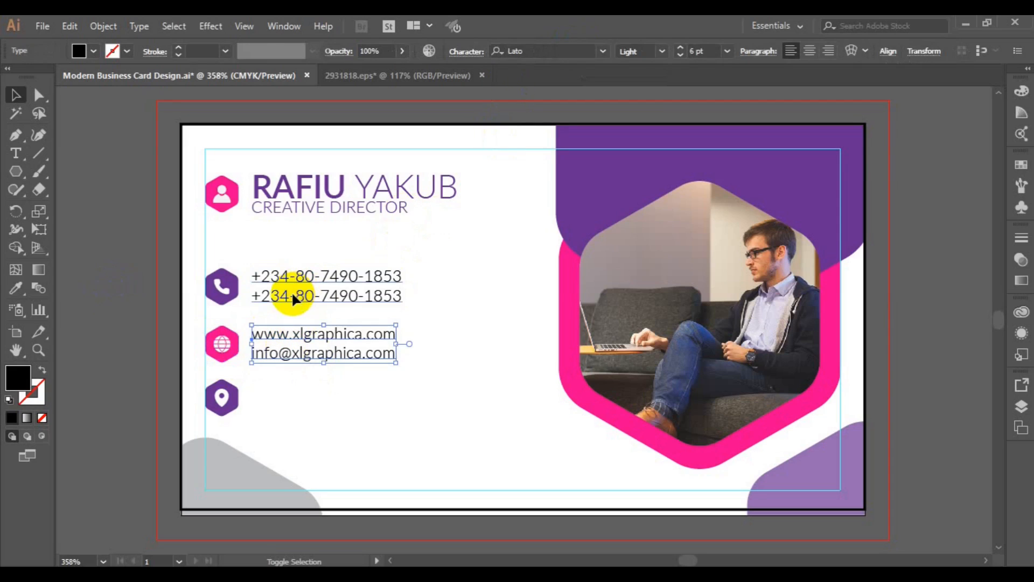
pyautogui.keyDown('shift'); pyautogui.click(299, 294); pyautogui.keyUp('shift')
pyautogui.click(856, 52)
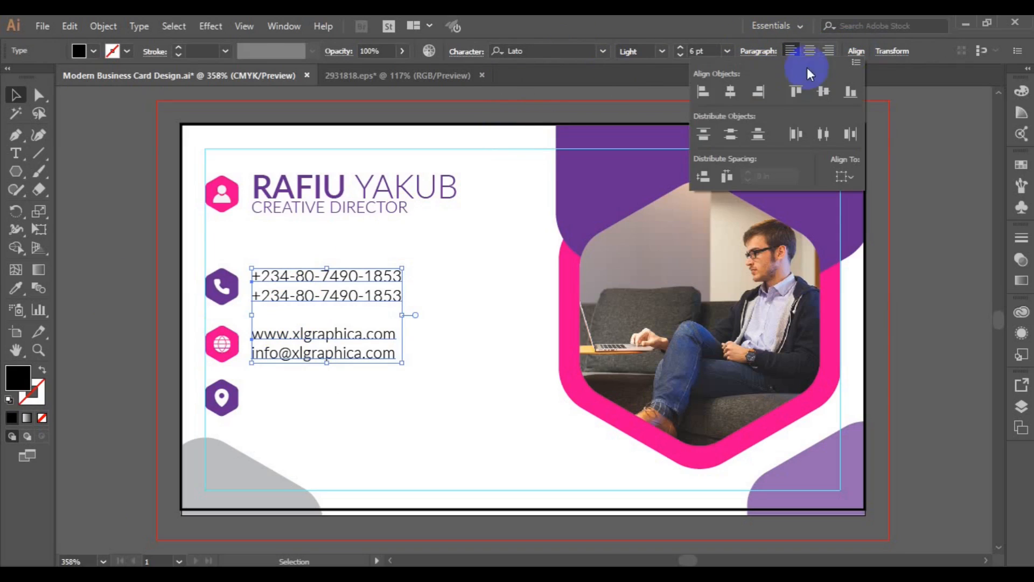
pyautogui.click(703, 93)
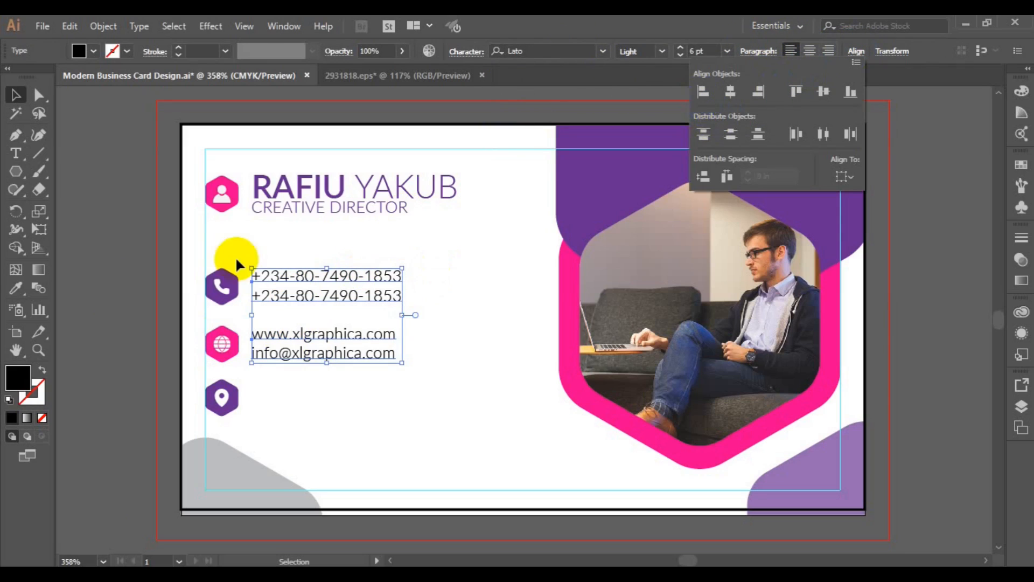
pyautogui.click(144, 369)
# Duplicate the web/e-mail text beside the location icon and centre it vertically on the icon
pyautogui.click(317, 356)
pyautogui.moveTo(317, 356); pyautogui.dragTo(320, 411)
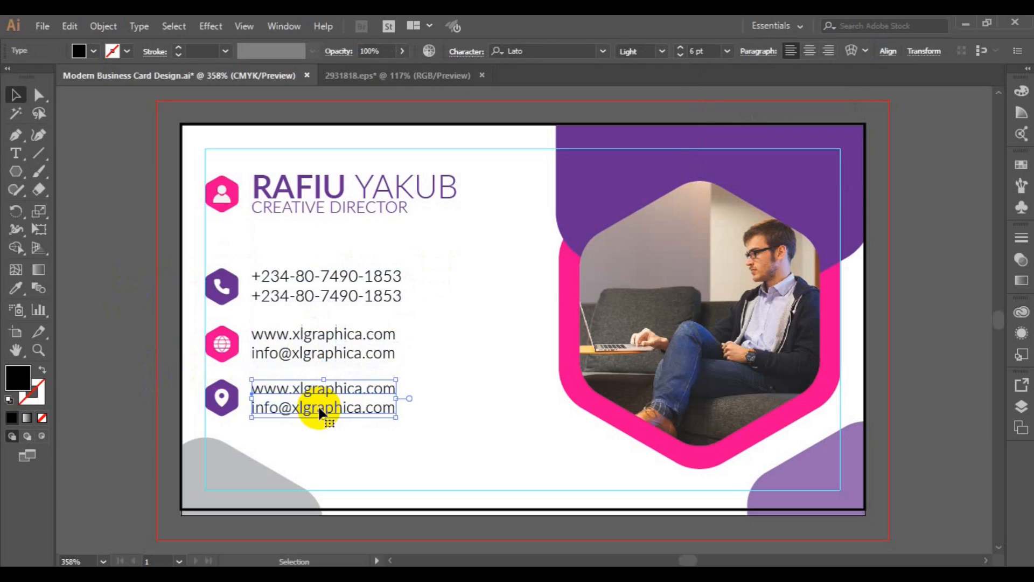
pyautogui.click(235, 400)
pyautogui.keyDown('shift'); pyautogui.click(238, 403); pyautogui.keyUp('shift')
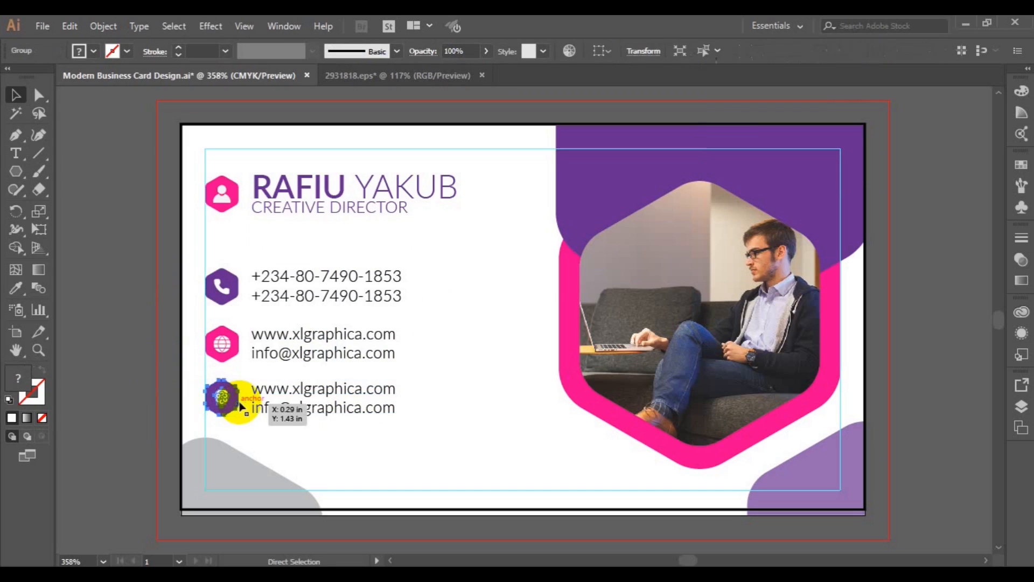
pyautogui.keyDown('shift'); pyautogui.click(279, 412); pyautogui.keyUp('shift')
pyautogui.keyDown('shift'); pyautogui.click(278, 406); pyautogui.keyUp('shift')
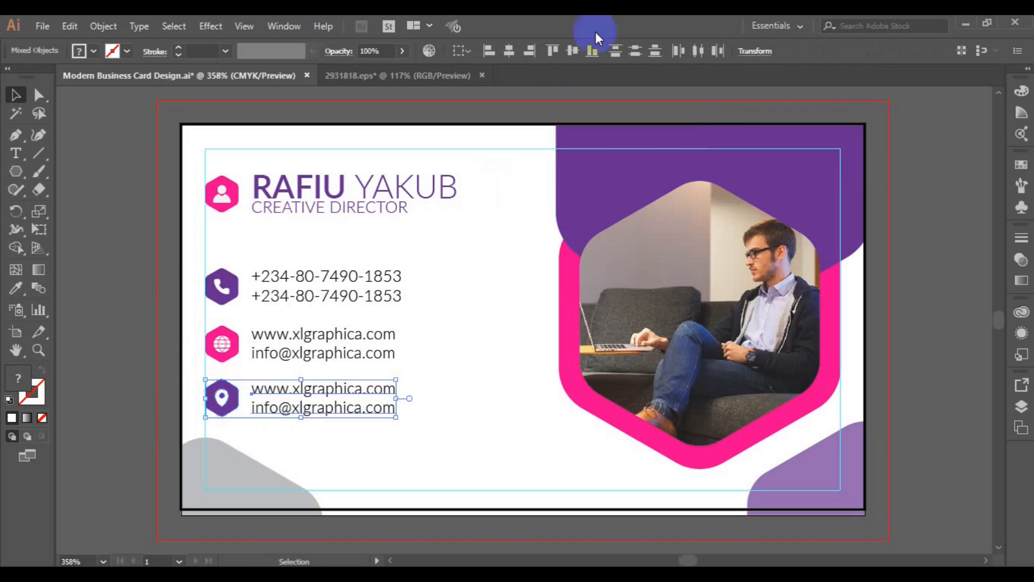
pyautogui.click(576, 49)
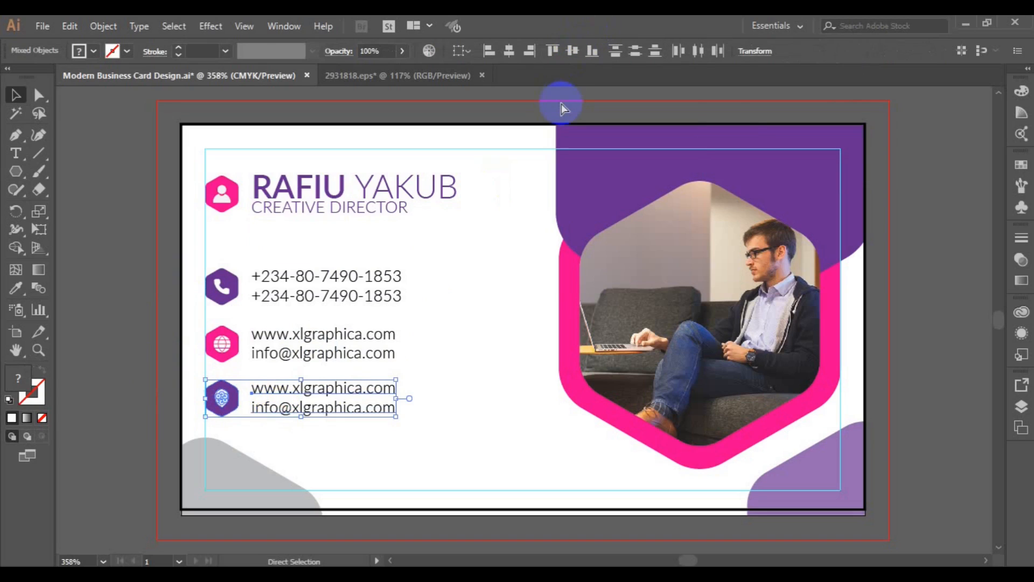
pyautogui.click(324, 398)
pyautogui.click(321, 412)
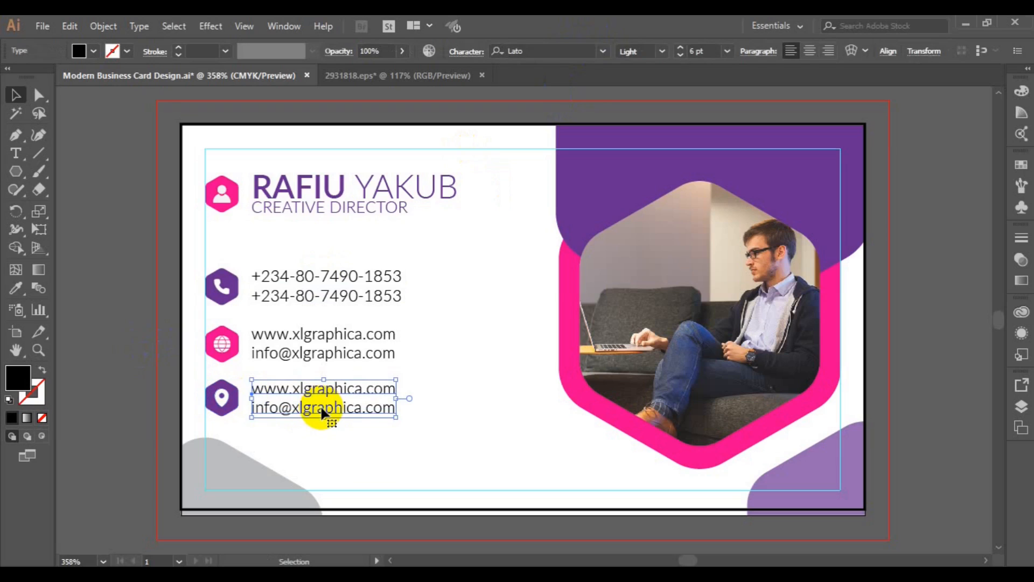
pyautogui.keyDown('shift'); pyautogui.click(232, 413); pyautogui.keyUp('shift')
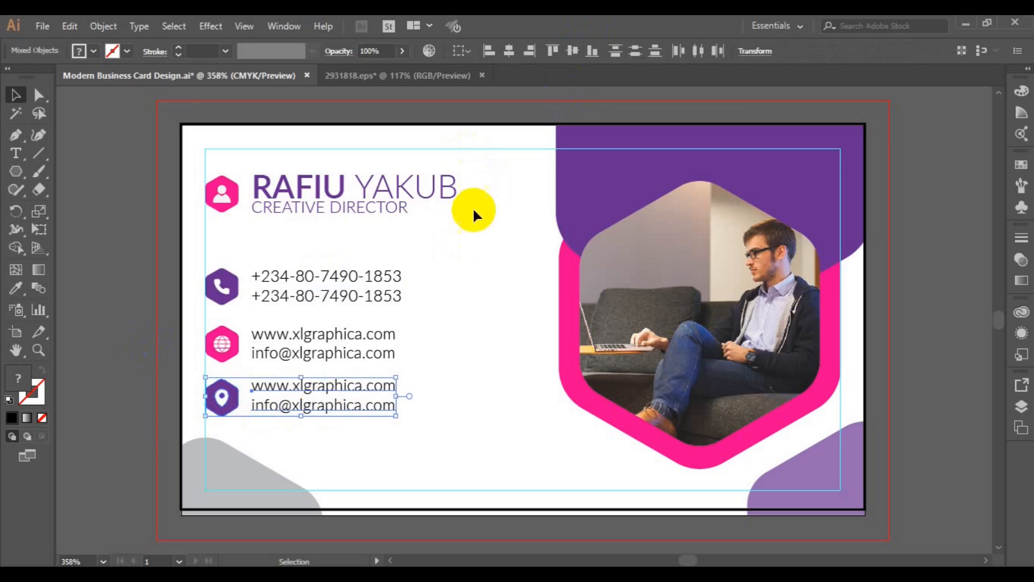
pyautogui.click(573, 50)
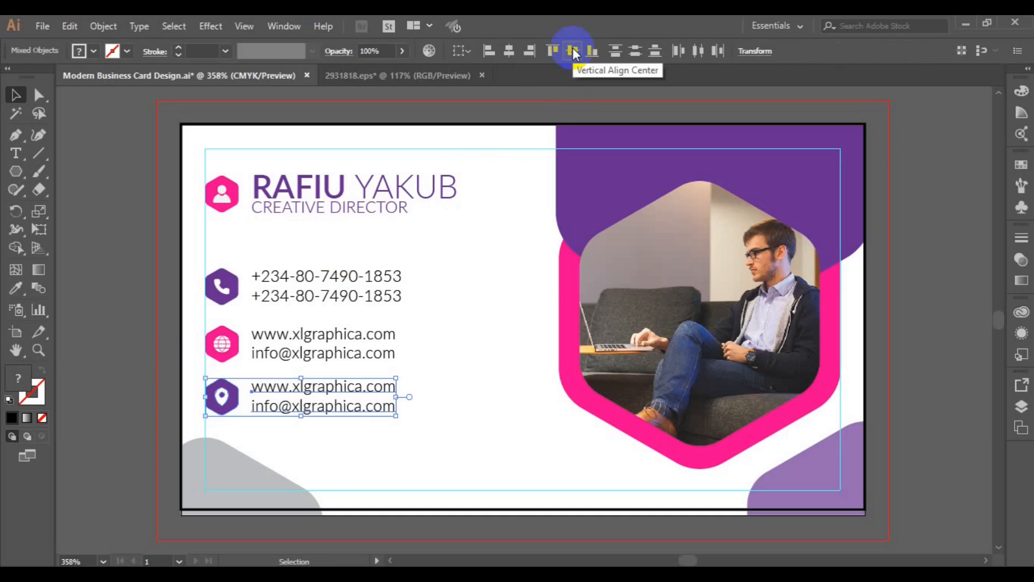
pyautogui.click(296, 408)
# Left-align the three contact text blocks with one another
pyautogui.click(294, 406)
pyautogui.keyDown('shift'); pyautogui.click(324, 348); pyautogui.keyUp('shift')
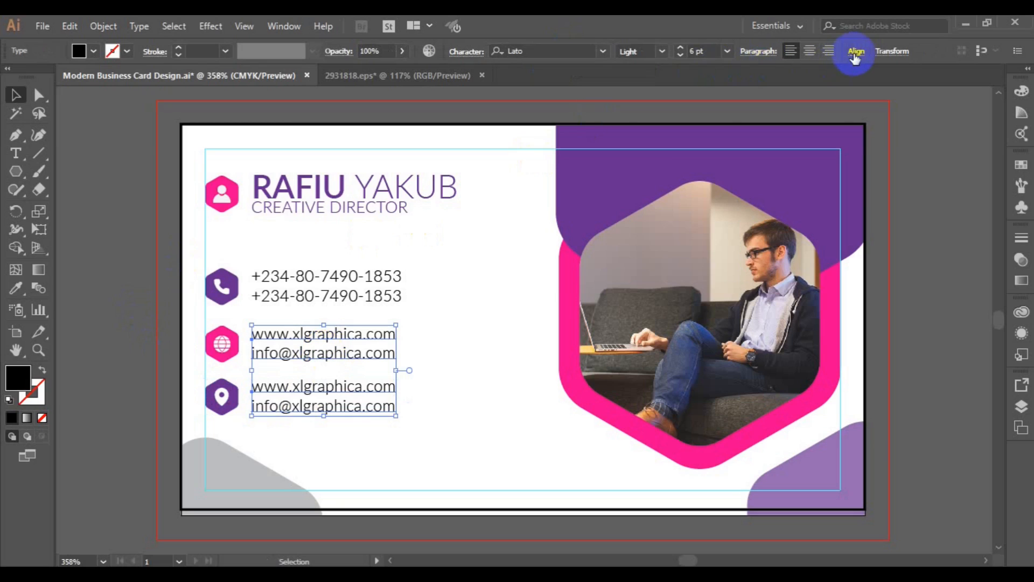
pyautogui.click(855, 54)
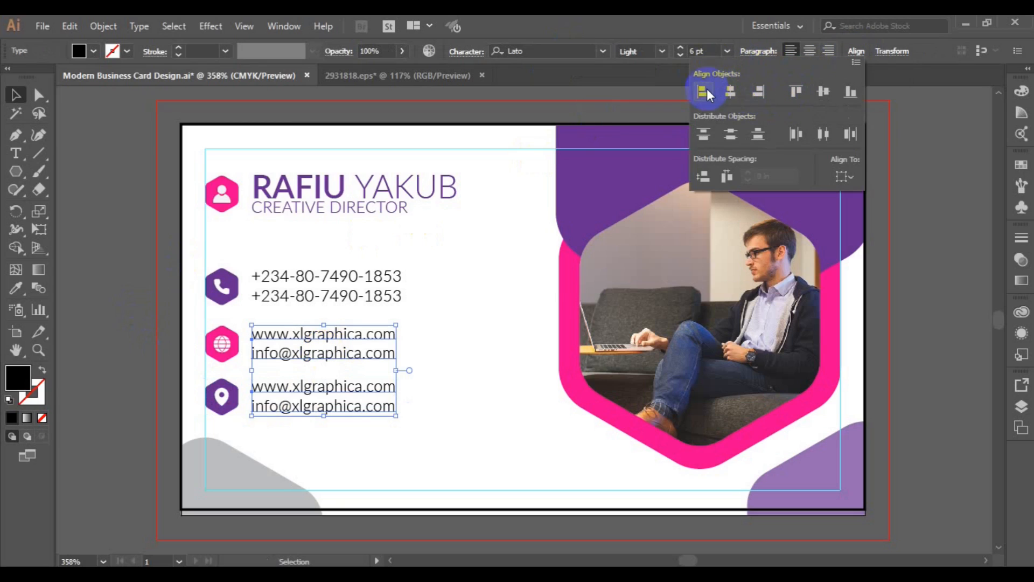
pyautogui.click(707, 90)
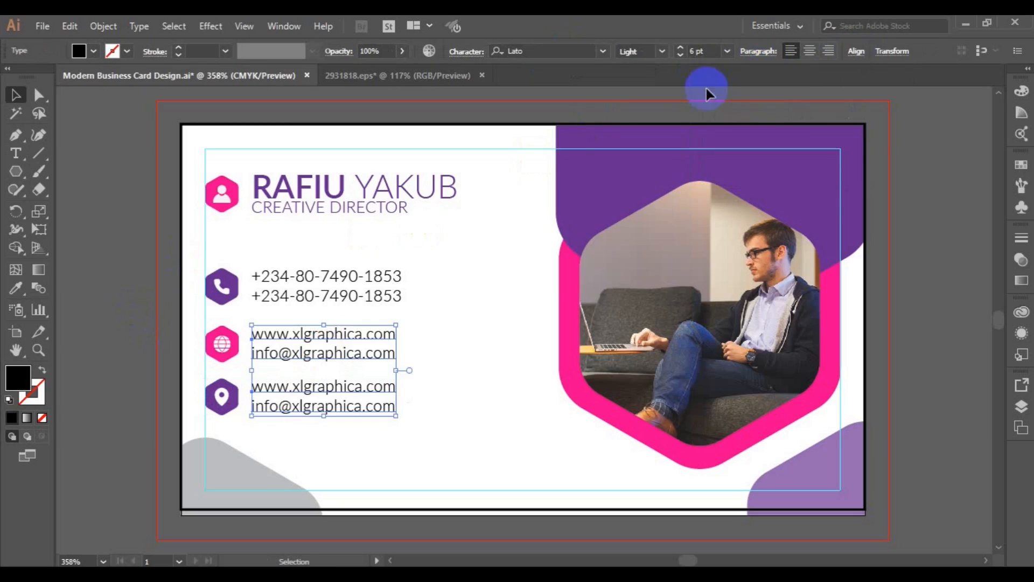
pyautogui.keyDown('shift'); pyautogui.click(318, 298); pyautogui.keyUp('shift')
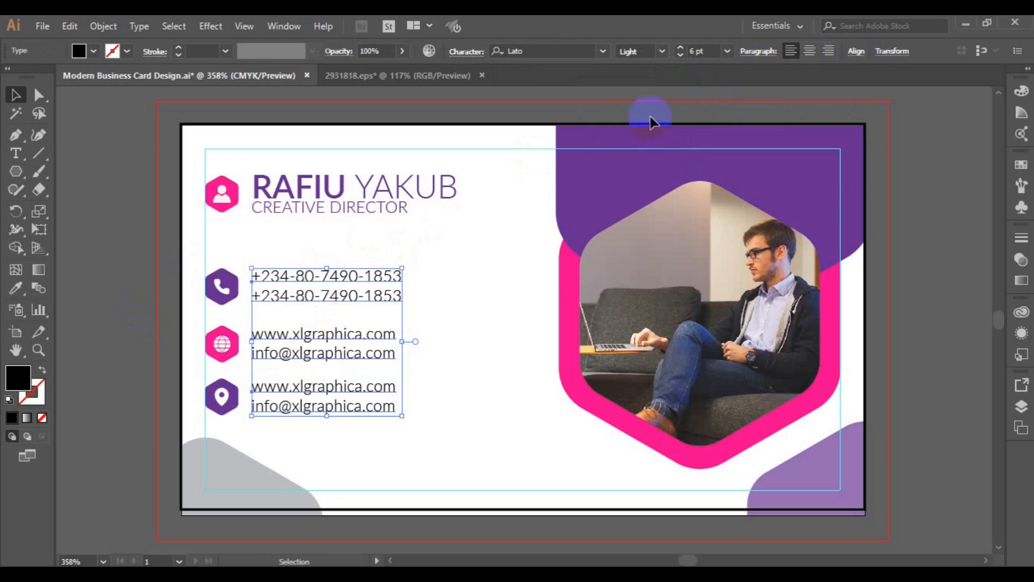
pyautogui.click(856, 54)
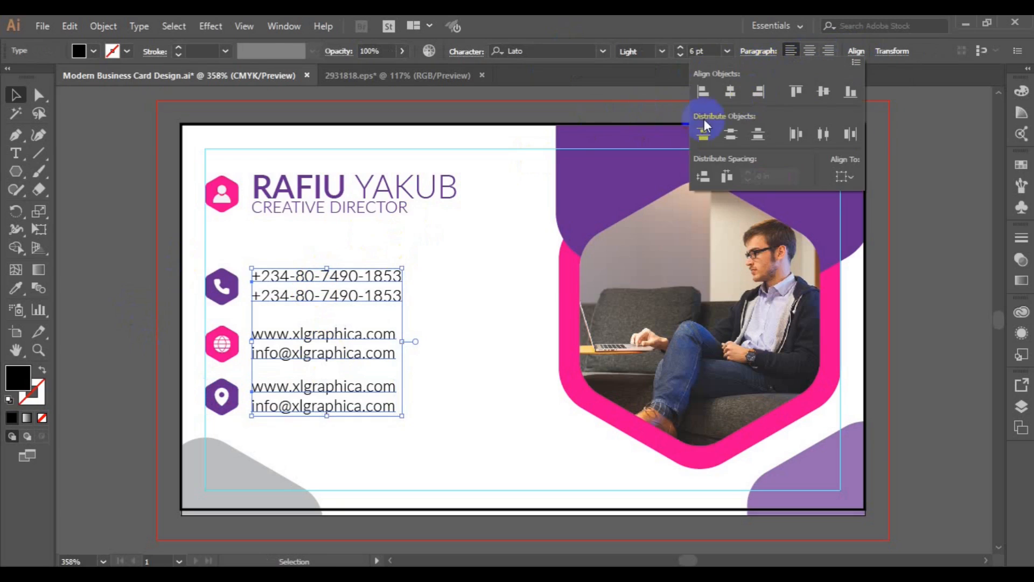
pyautogui.click(301, 331)
# Group the name with the CREATIVE DIRECTOR title, and group the three contact text blocks
pyautogui.click(283, 203)
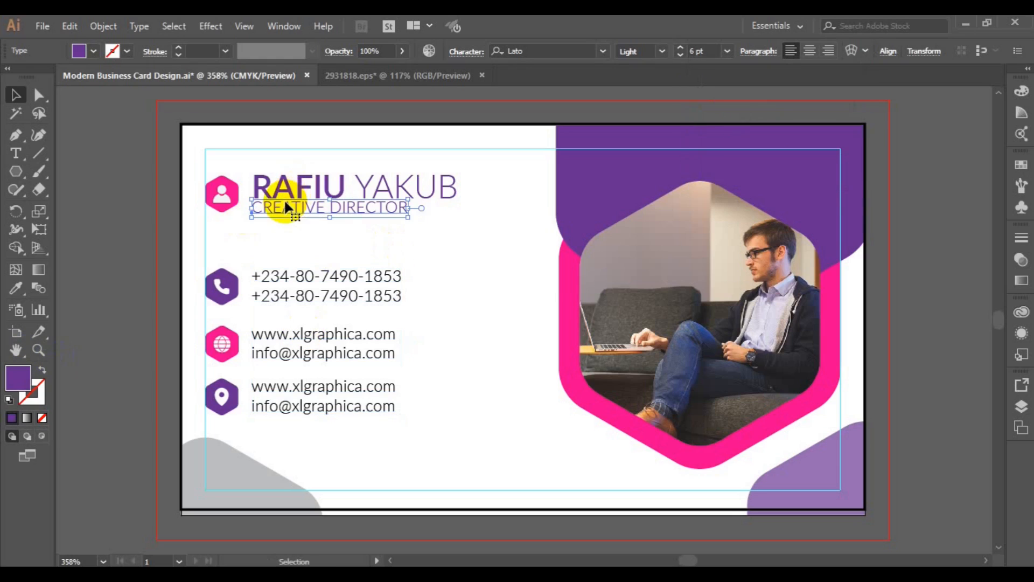
pyautogui.keyDown('shift'); pyautogui.click(275, 187); pyautogui.keyUp('shift')
pyautogui.hotkey('ctrl', 'g')
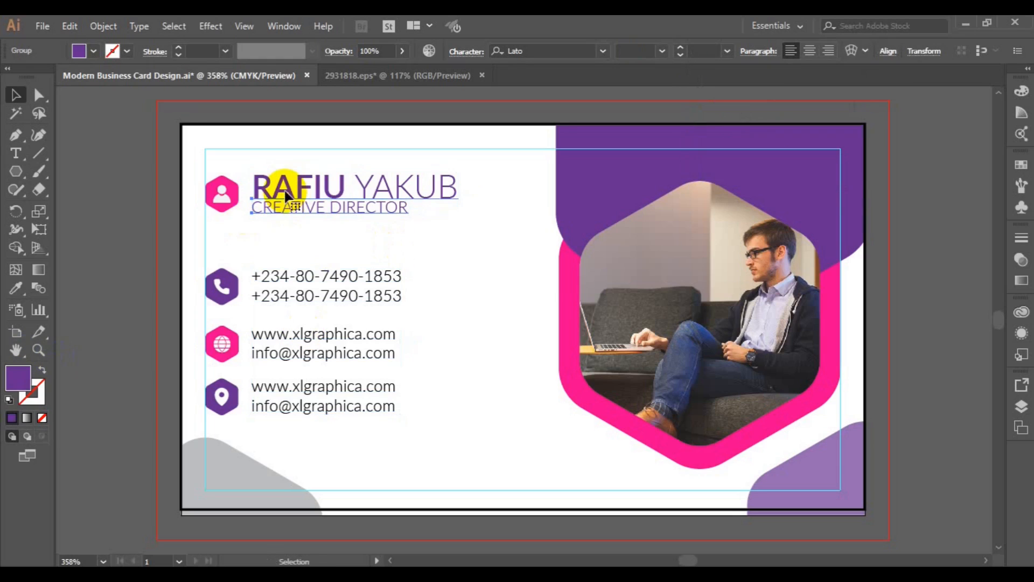
pyautogui.click(288, 344)
pyautogui.keyDown('shift'); pyautogui.click(298, 296); pyautogui.keyUp('shift')
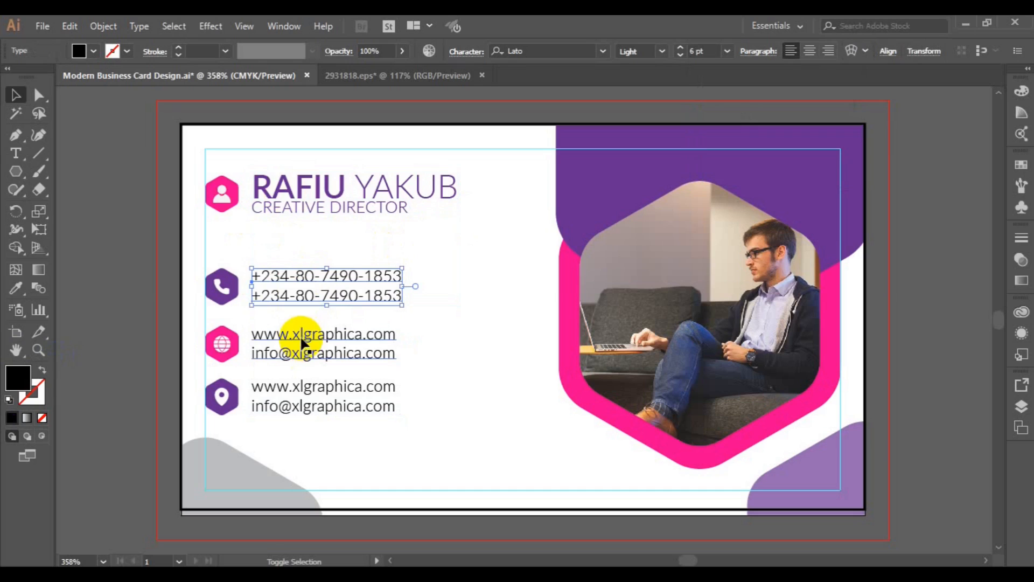
pyautogui.keyDown('shift'); pyautogui.click(300, 396); pyautogui.keyUp('shift')
pyautogui.hotkey('ctrl', 'g')
# Left-align the name-and-title group with the contact text group
pyautogui.click(304, 207)
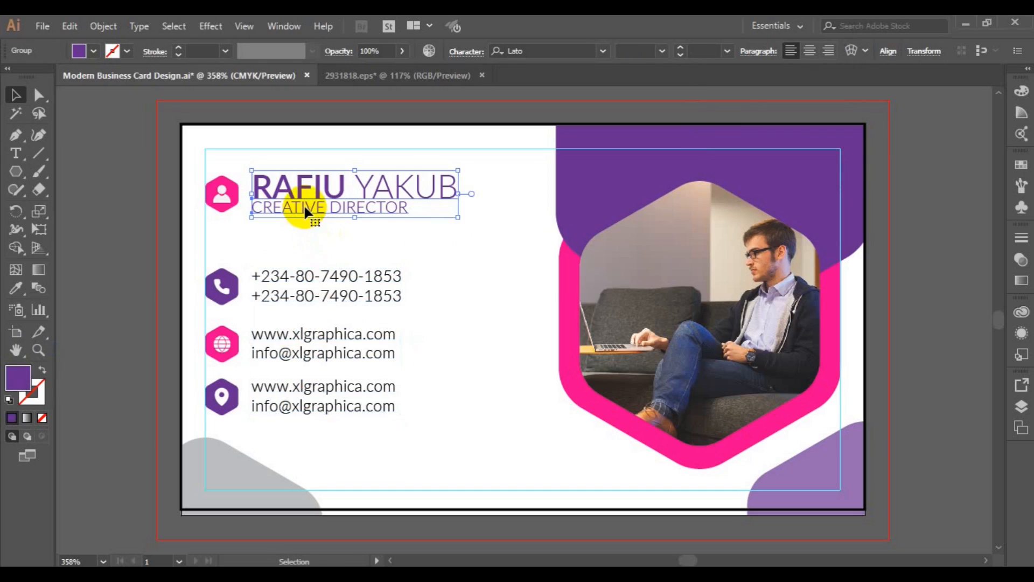
pyautogui.keyDown('shift'); pyautogui.click(299, 272); pyautogui.keyUp('shift')
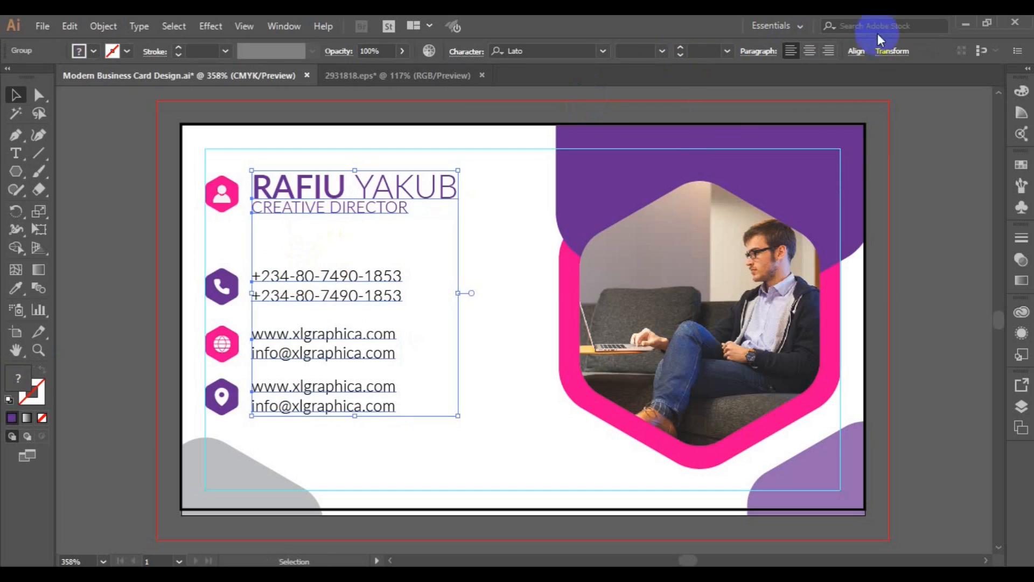
pyautogui.click(861, 51)
pyautogui.click(708, 98)
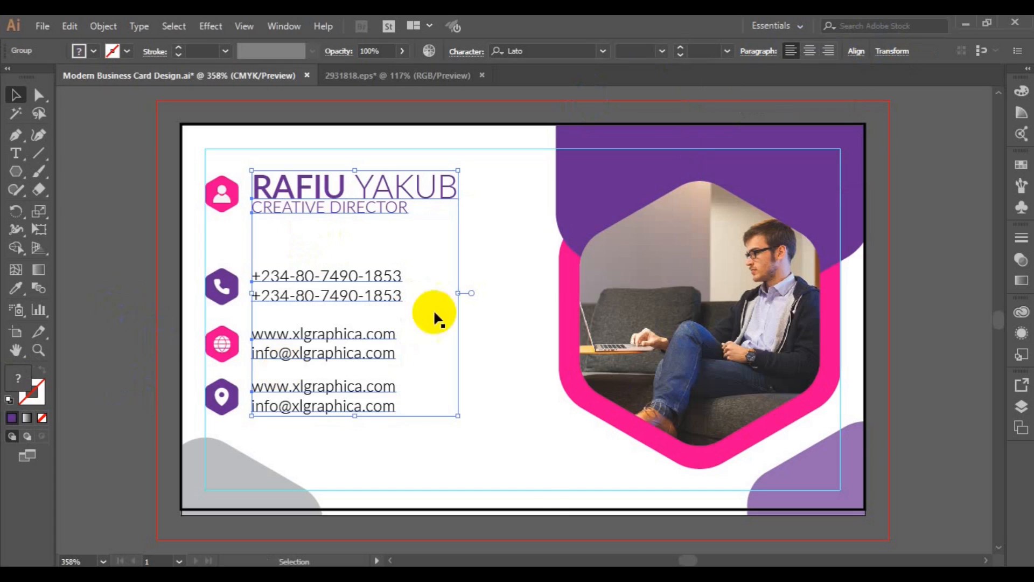
pyautogui.click(540, 503)
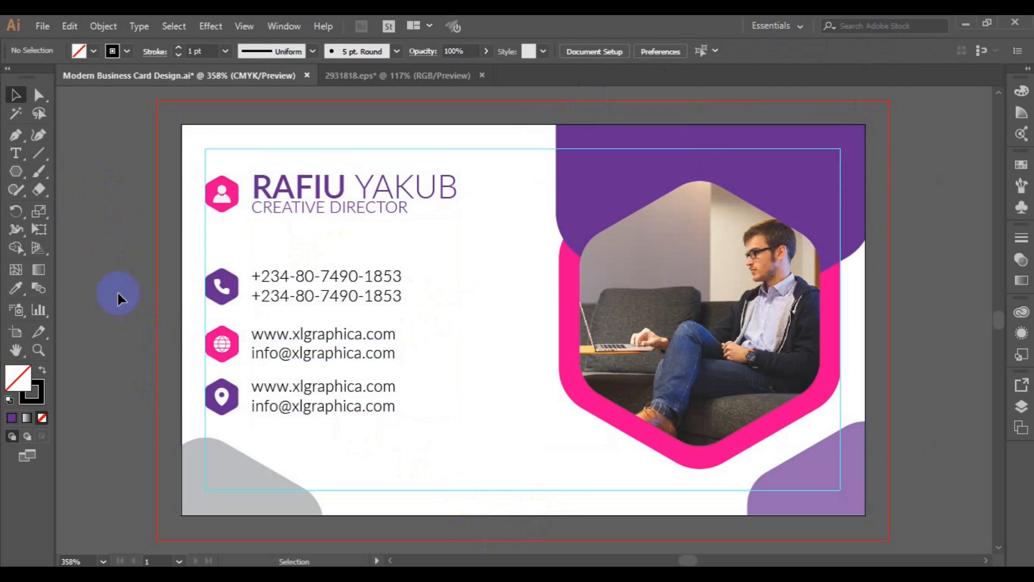
# Nudge the photo and pink hexagon frame slightly lower on the card
pyautogui.hotkey('ctrl', '-')
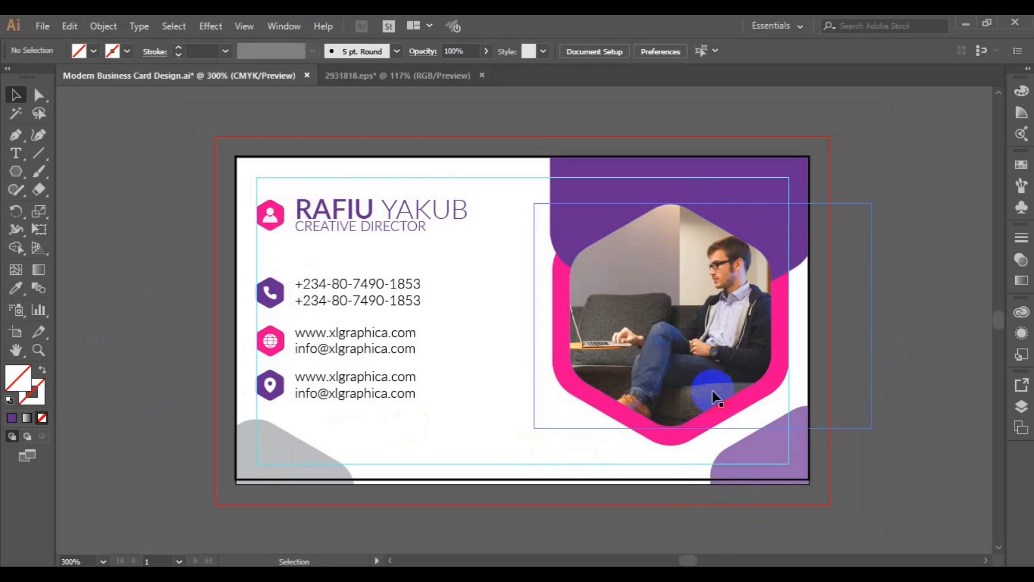
pyautogui.click(689, 432)
pyautogui.keyDown('shift'); pyautogui.click(682, 443); pyautogui.keyUp('shift')
pyautogui.press('Down')
pyautogui.press('Down')
pyautogui.press('Down')
pyautogui.press('Down')
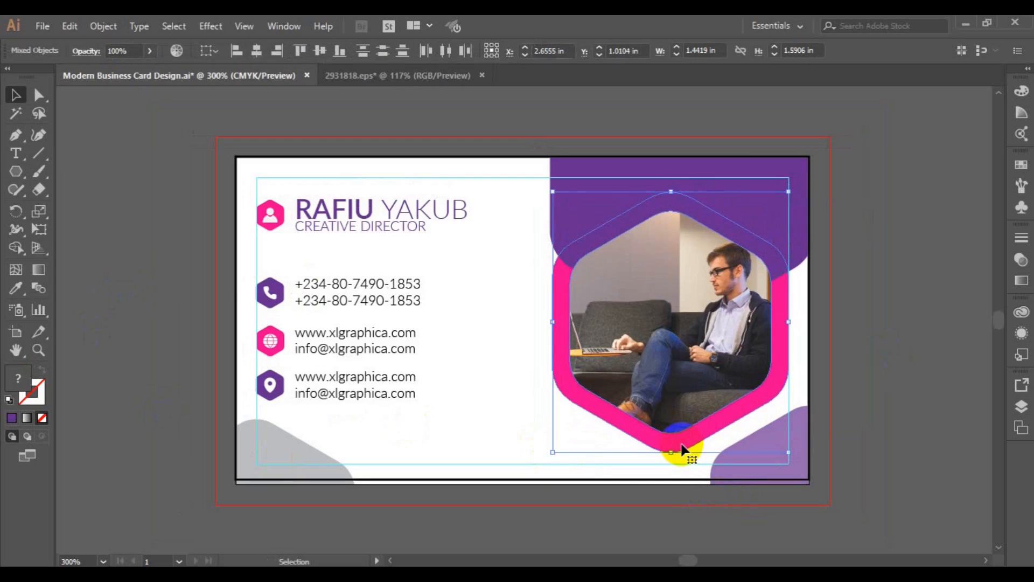
pyautogui.click(906, 331)
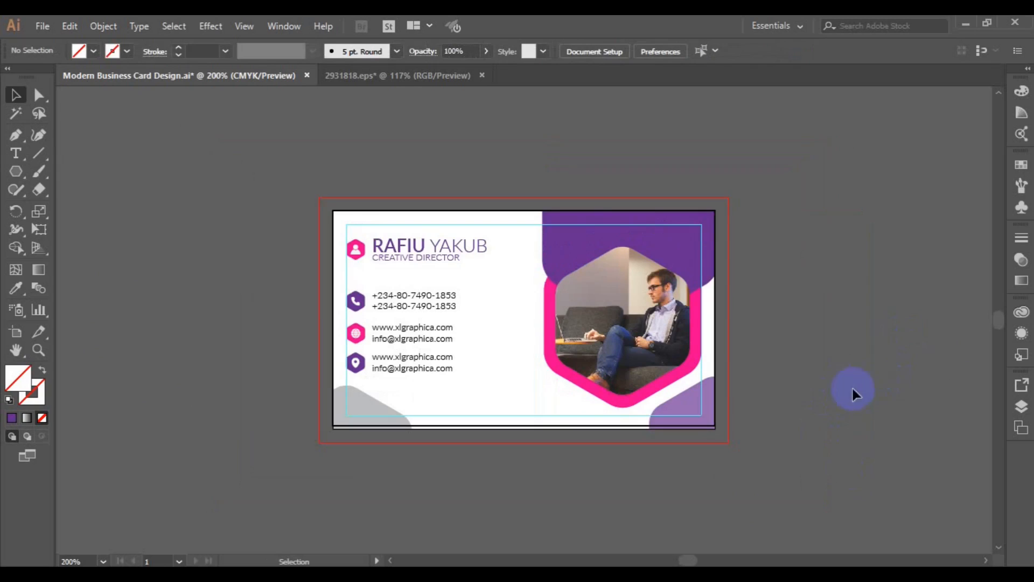
pyautogui.click(645, 426)
pyautogui.click(645, 431)
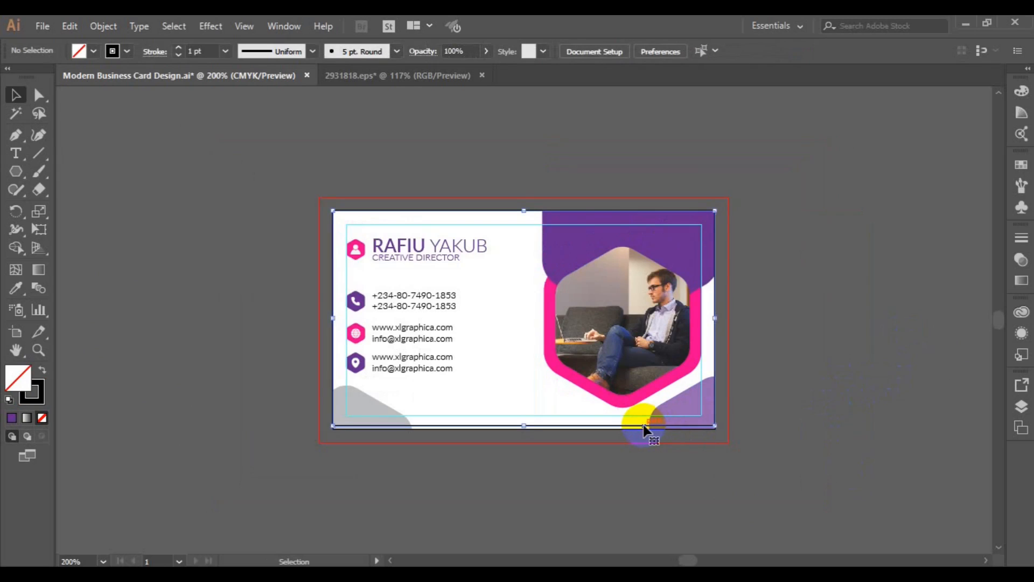
# Save the file, then delete the contact text, name and title, and the person, phone, globe and location icons
pyautogui.hotkey('ctrl', 's')
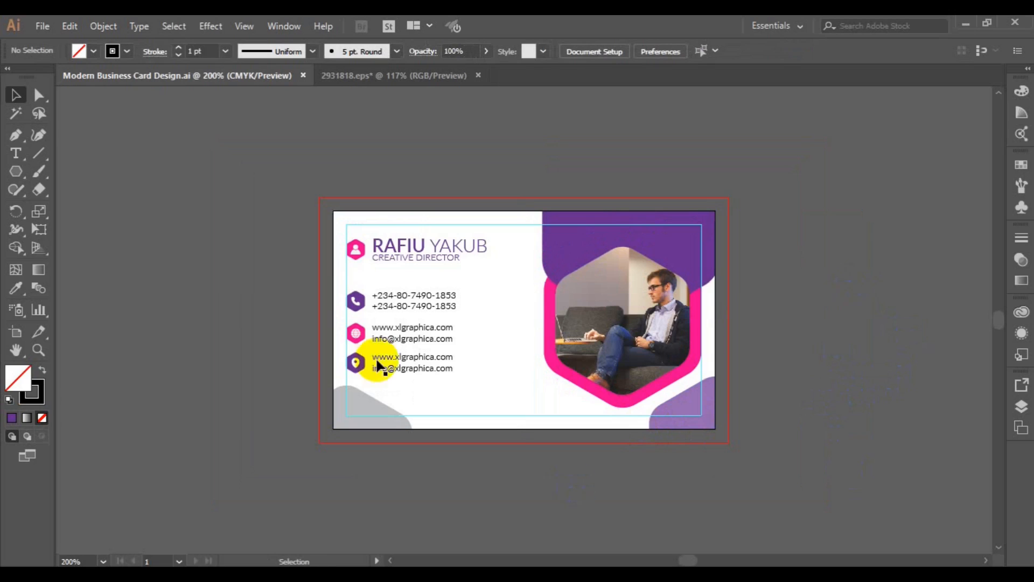
pyautogui.click(410, 357)
pyautogui.press('Delete')
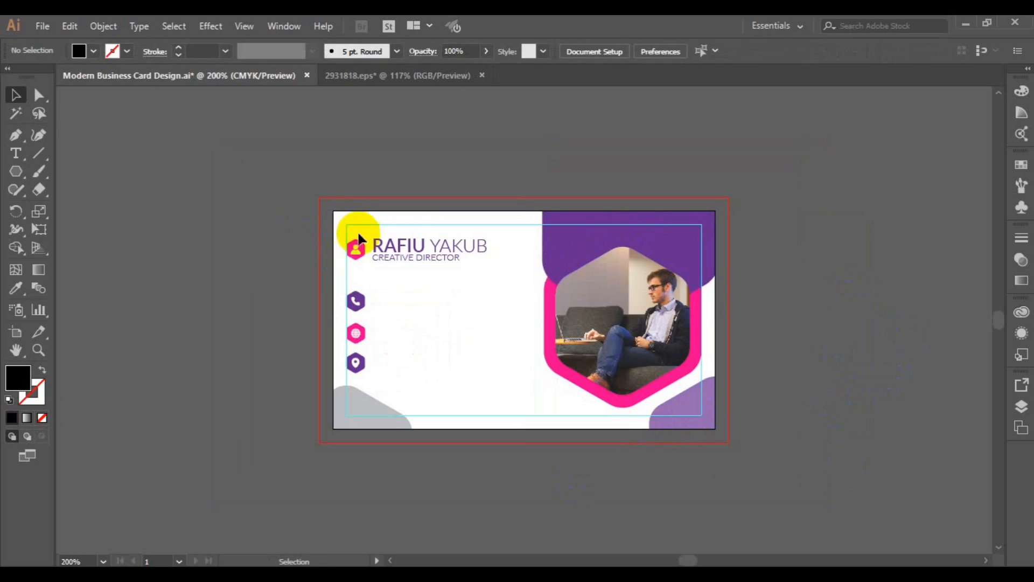
pyautogui.click(354, 248)
pyautogui.press('Delete')
pyautogui.click(401, 258)
pyautogui.press('Delete')
pyautogui.click(356, 301)
pyautogui.press('Delete')
pyautogui.click(355, 333)
pyautogui.press('Delete')
pyautogui.click(359, 364)
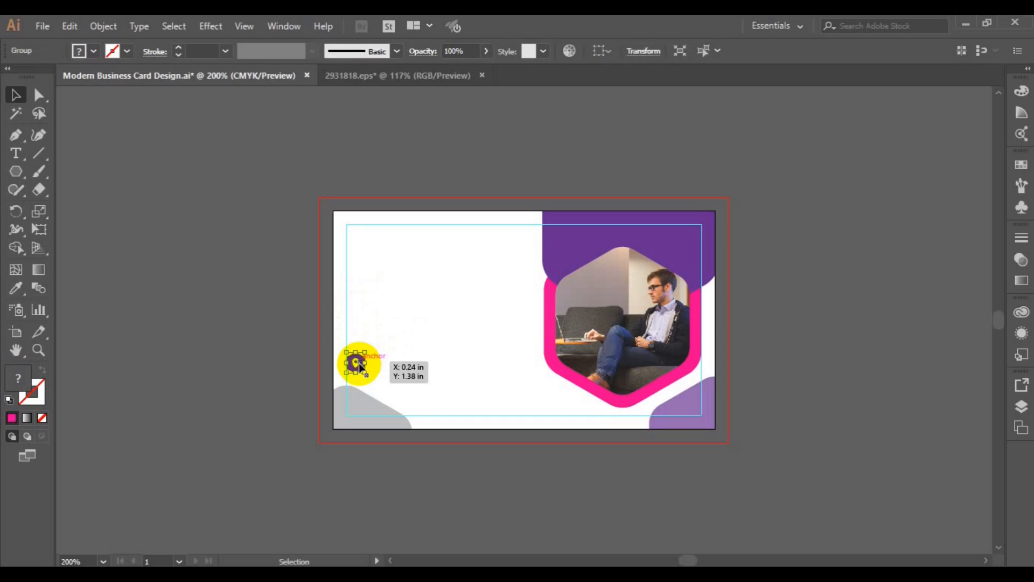
pyautogui.press('Delete')
# Move the photo, purple top shape and pink hexagon frame to the card's left side
pyautogui.click(595, 253)
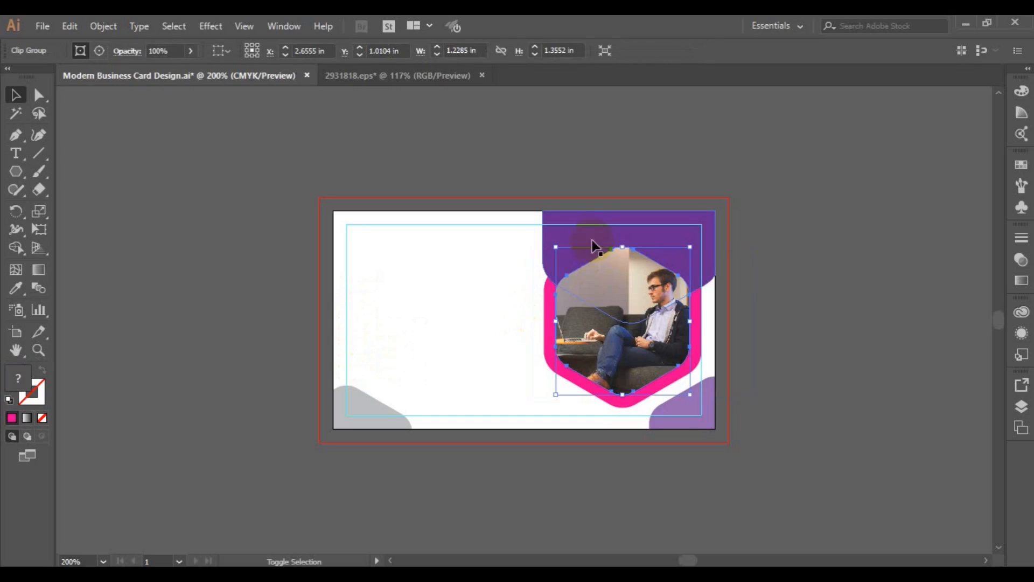
pyautogui.keyDown('shift'); pyautogui.click(547, 329); pyautogui.keyUp('shift')
pyautogui.keyDown('shift'); pyautogui.click(548, 331); pyautogui.keyUp('shift')
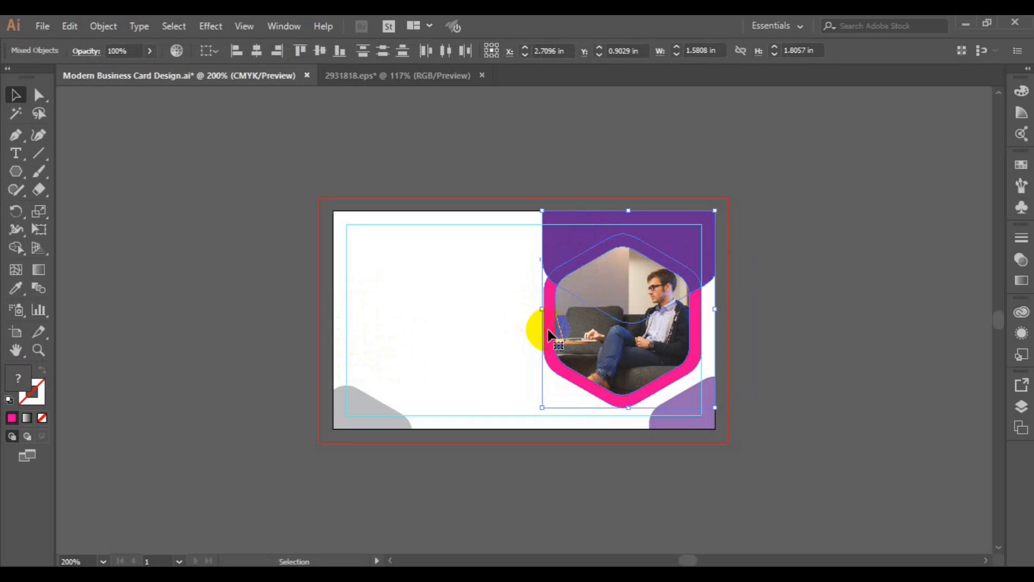
pyautogui.moveTo(549, 334); pyautogui.dragTo(340, 336)
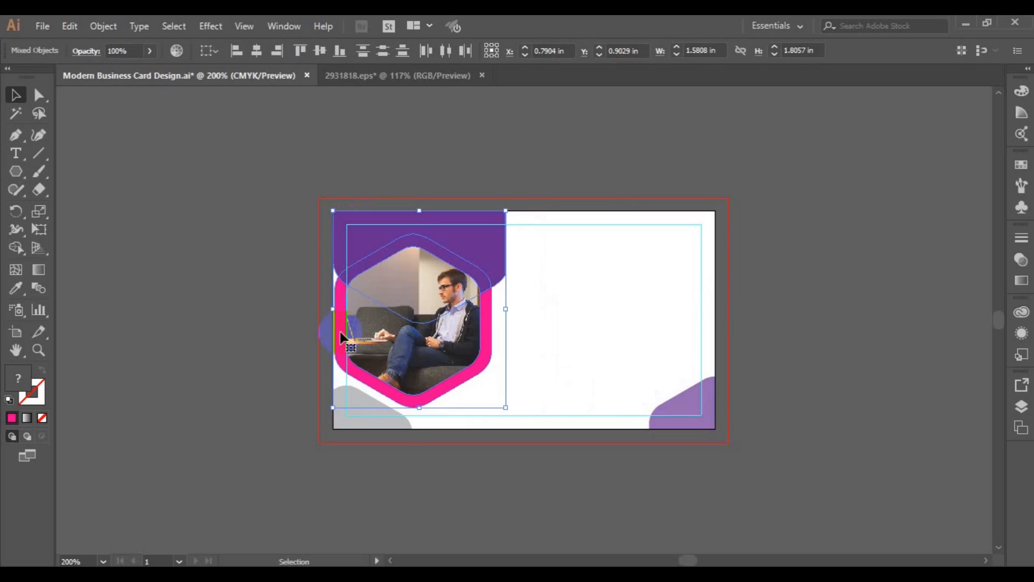
pyautogui.click(496, 442)
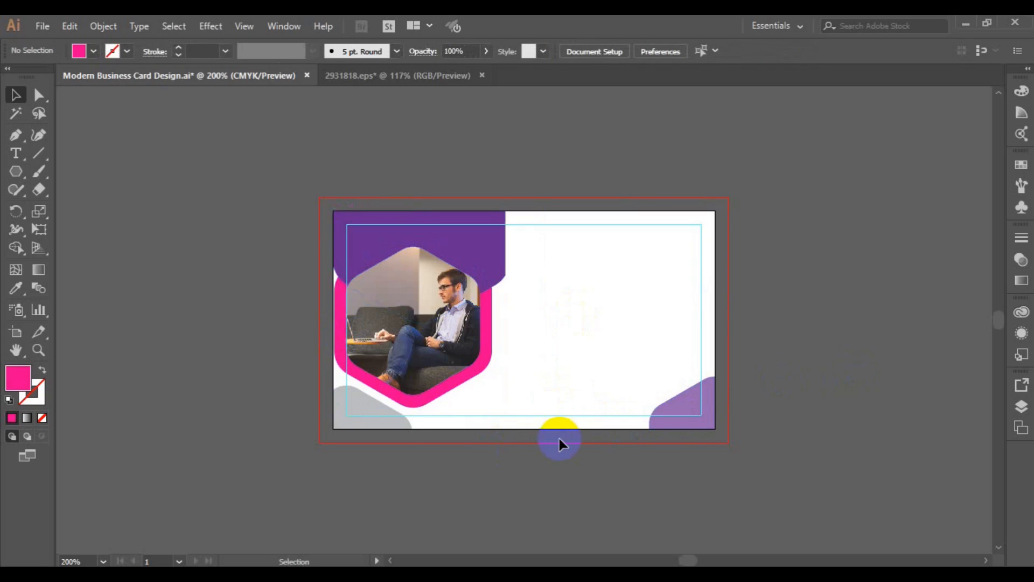
# Reflect the photo inside the hexagon across the vertical axis with Transform > Reflect
pyautogui.click(443, 361)
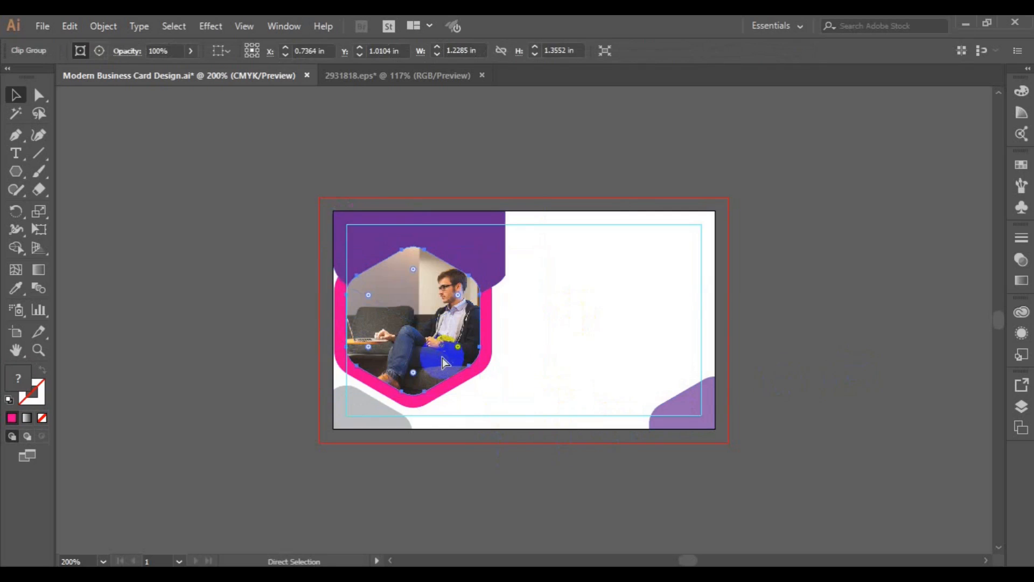
pyautogui.rightClick(428, 359)
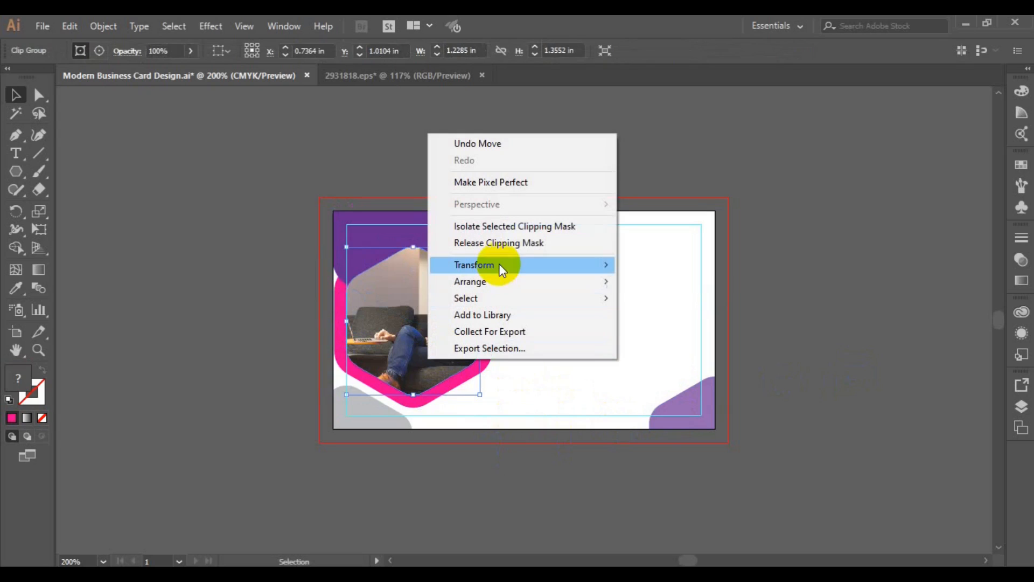
pyautogui.moveTo(499, 264)
pyautogui.click(683, 321)
pyautogui.click(683, 411)
pyautogui.click(521, 345)
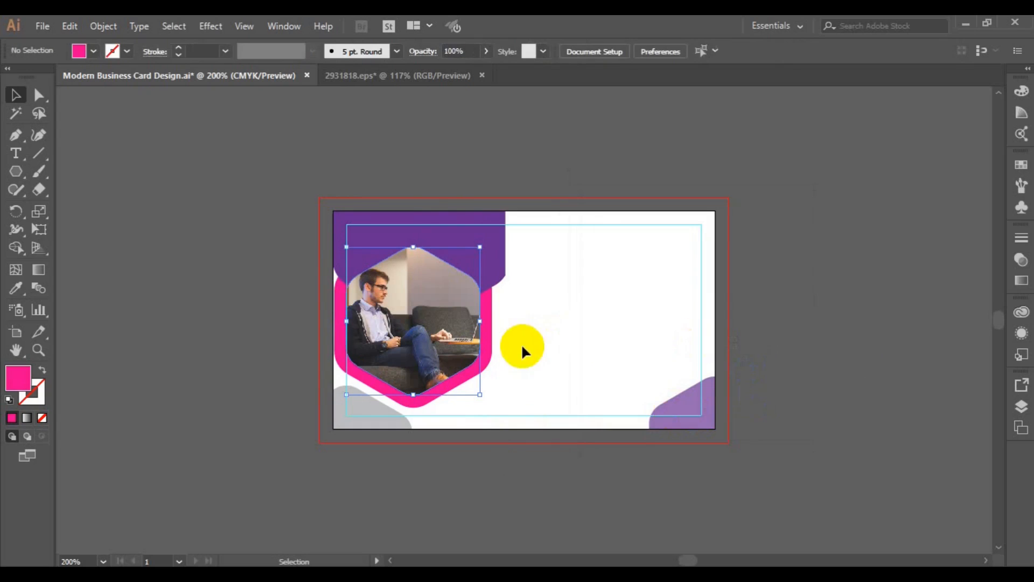
pyautogui.click(398, 427)
# Eyedrop purple onto the bottom-left corner shape and copy the bottom-right purple shape to the top-right
pyautogui.click(15, 288)
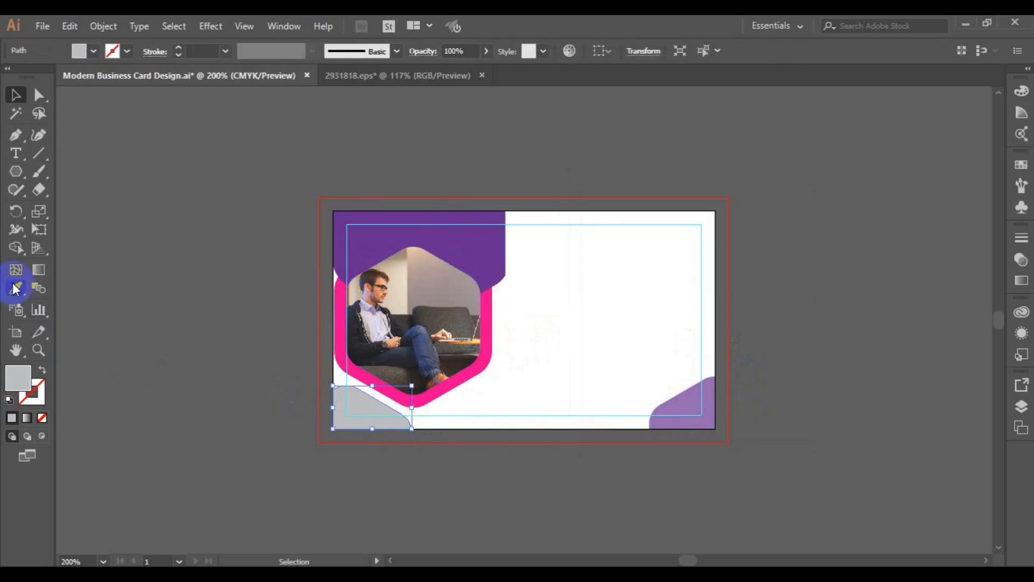
pyautogui.click(402, 227)
pyautogui.click(30, 104)
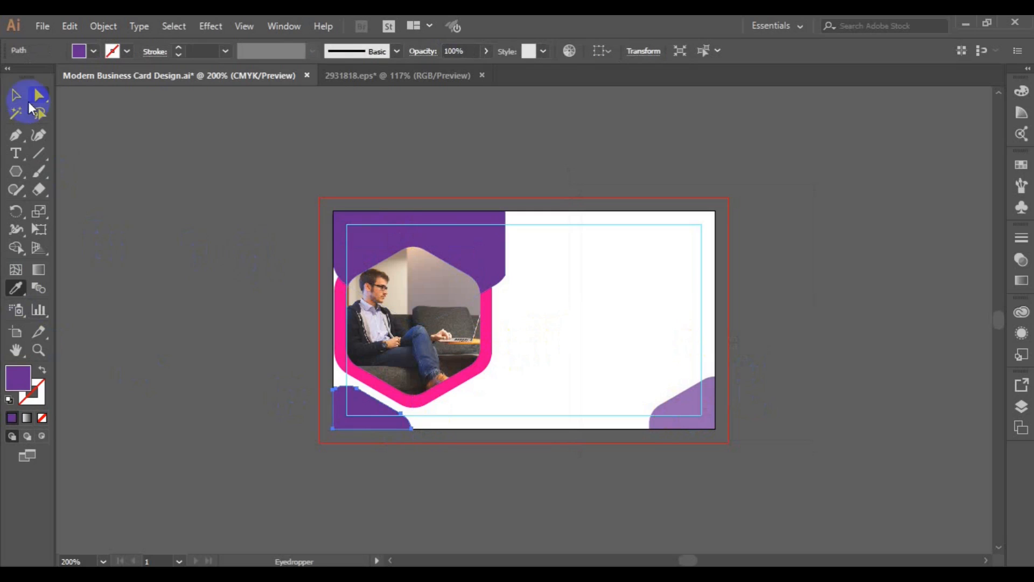
pyautogui.click(461, 423)
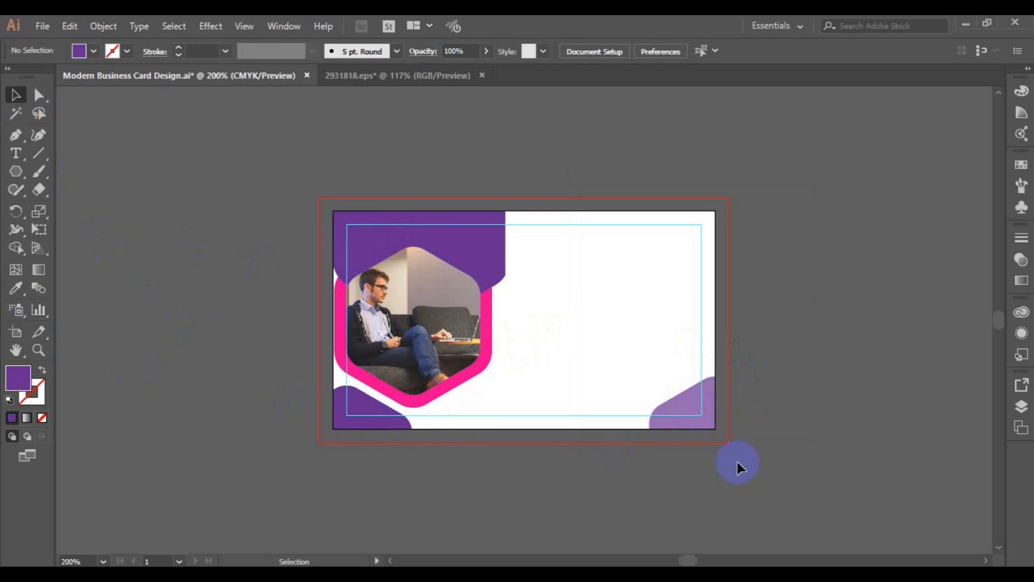
pyautogui.moveTo(697, 423); pyautogui.dragTo(695, 259)
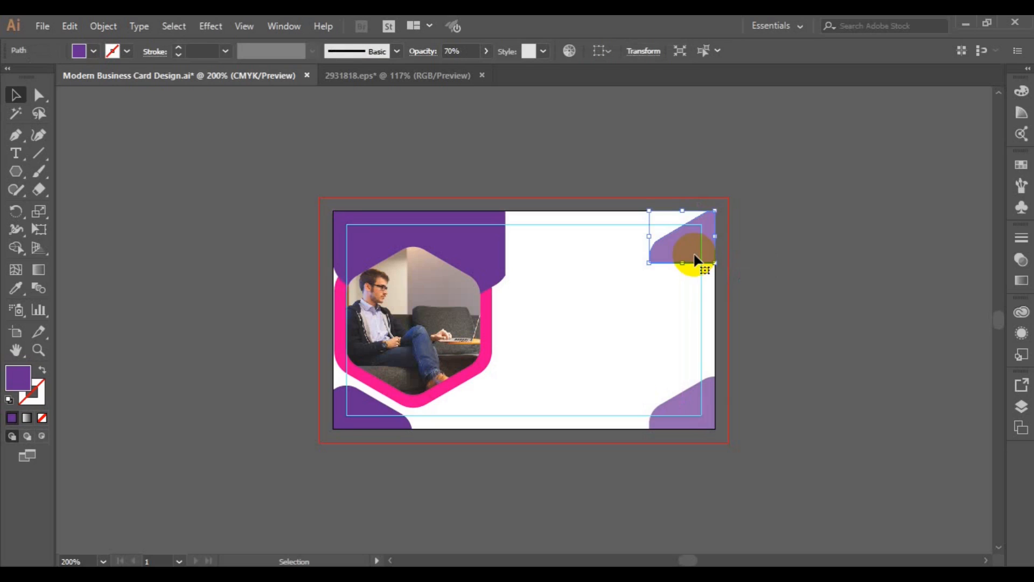
pyautogui.rightClick(683, 249)
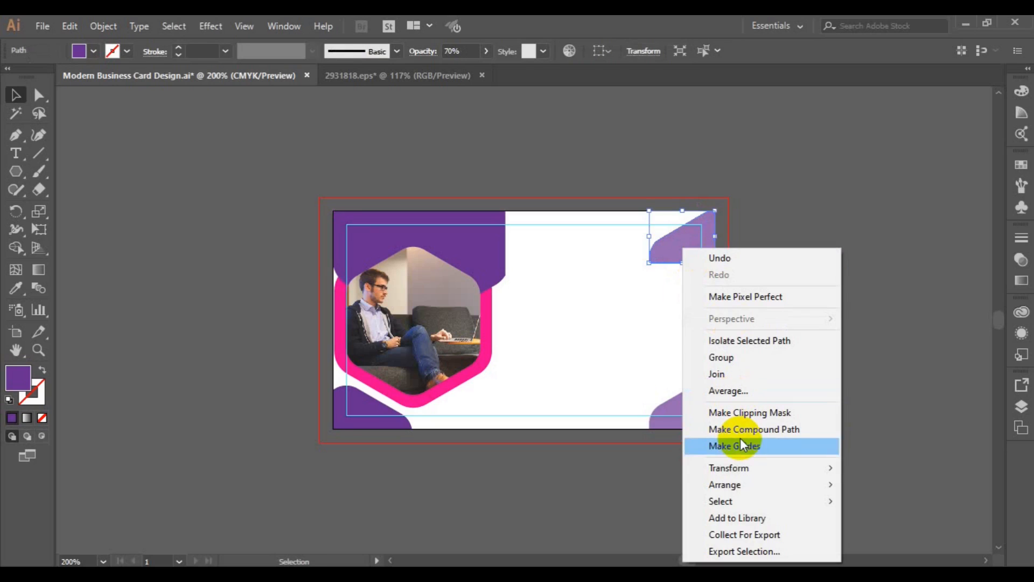
# Reflect the top-right corner shape across the horizontal axis to fit its corner
pyautogui.moveTo(744, 468)
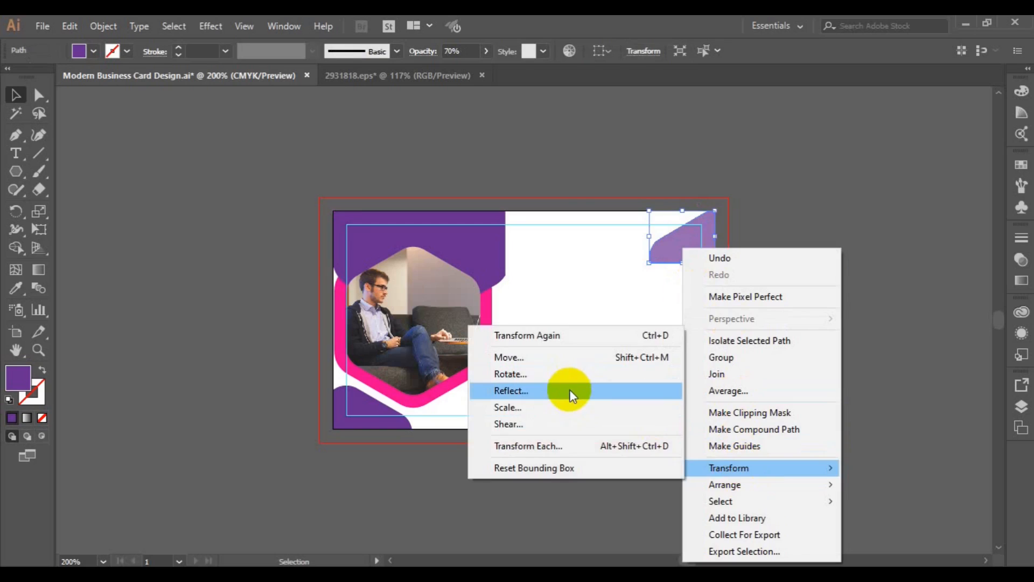
pyautogui.click(570, 389)
pyautogui.click(216, 275)
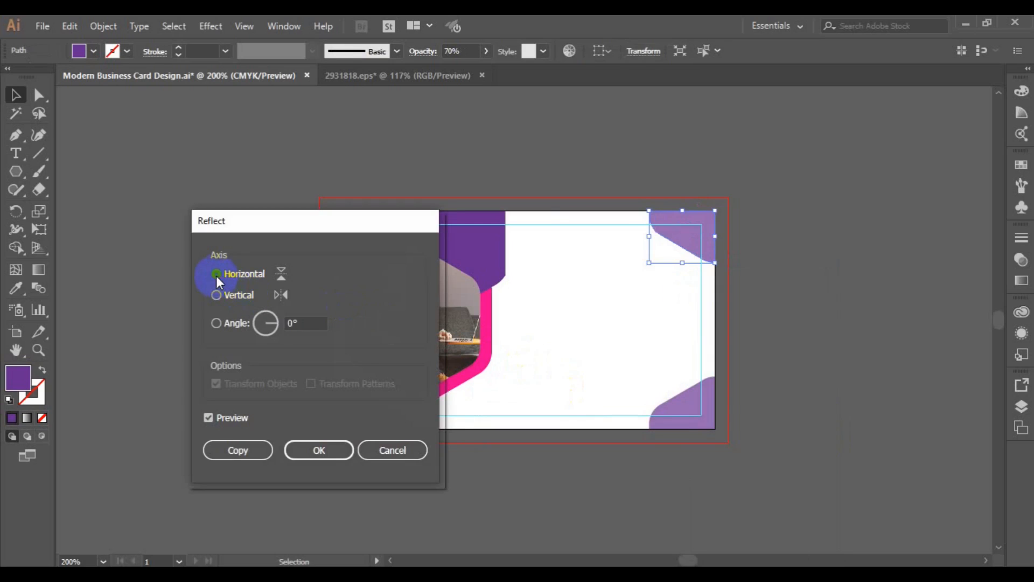
pyautogui.click(311, 448)
pyautogui.click(791, 356)
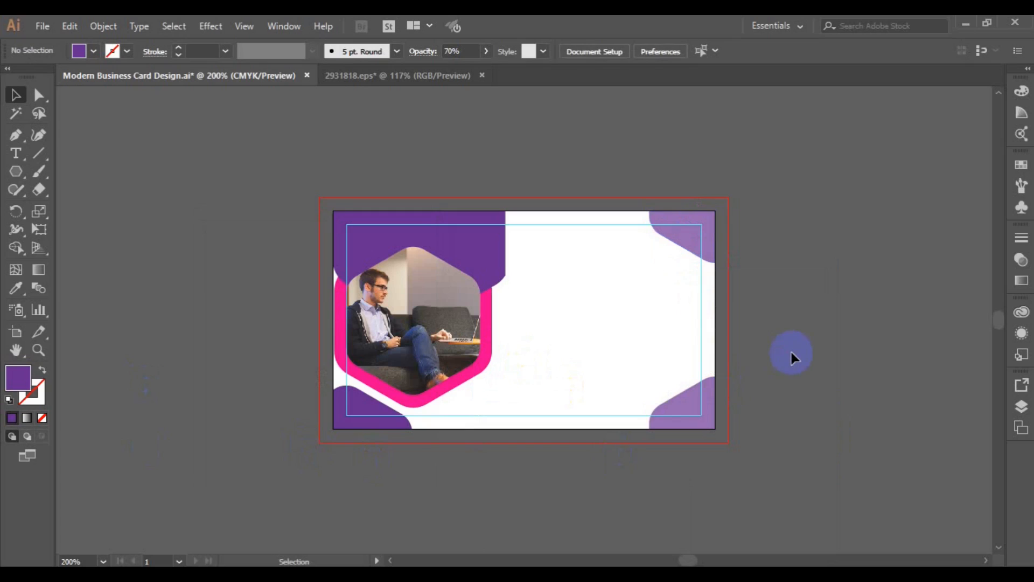
# Fill the top-right corner shape with the 30% grey (K=30) swatch
pyautogui.click(695, 224)
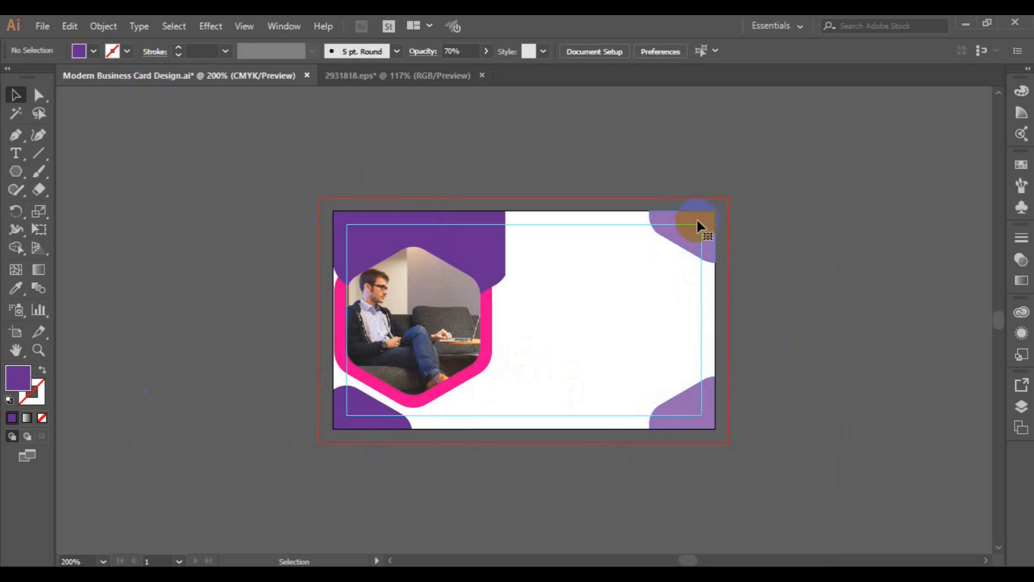
pyautogui.click(79, 50)
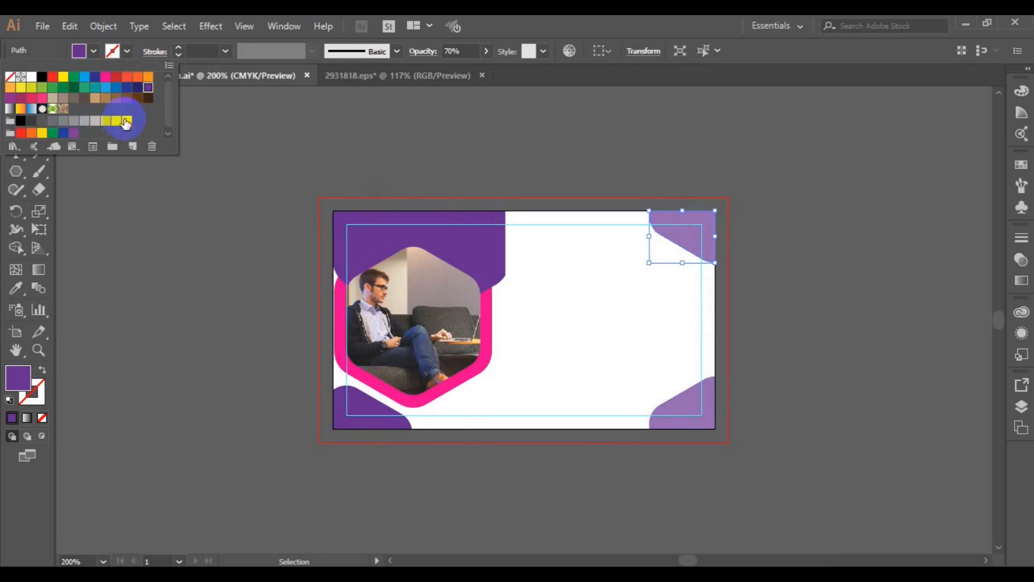
pyautogui.click(119, 123)
pyautogui.click(193, 318)
pyautogui.click(193, 318)
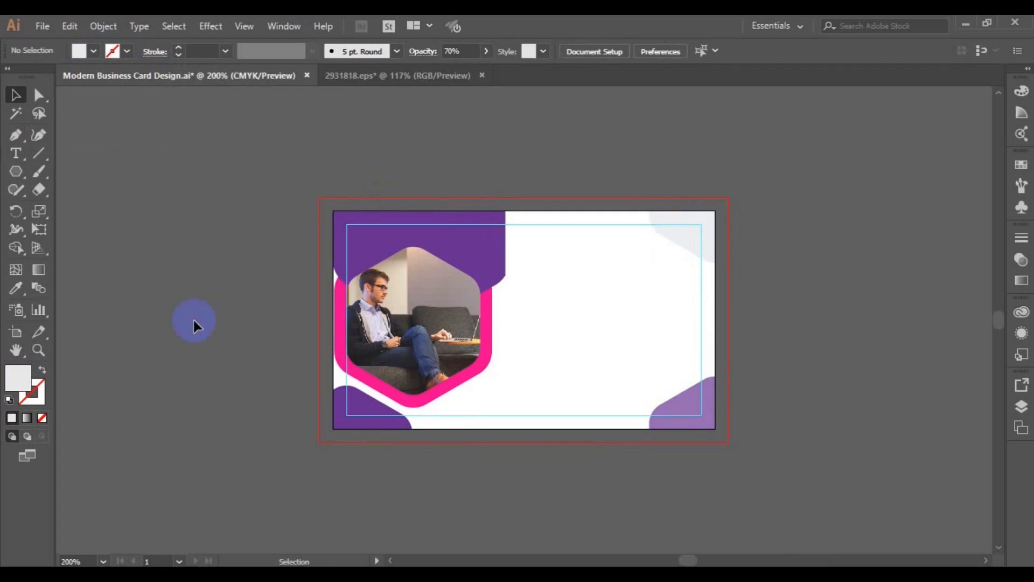
pyautogui.click(678, 241)
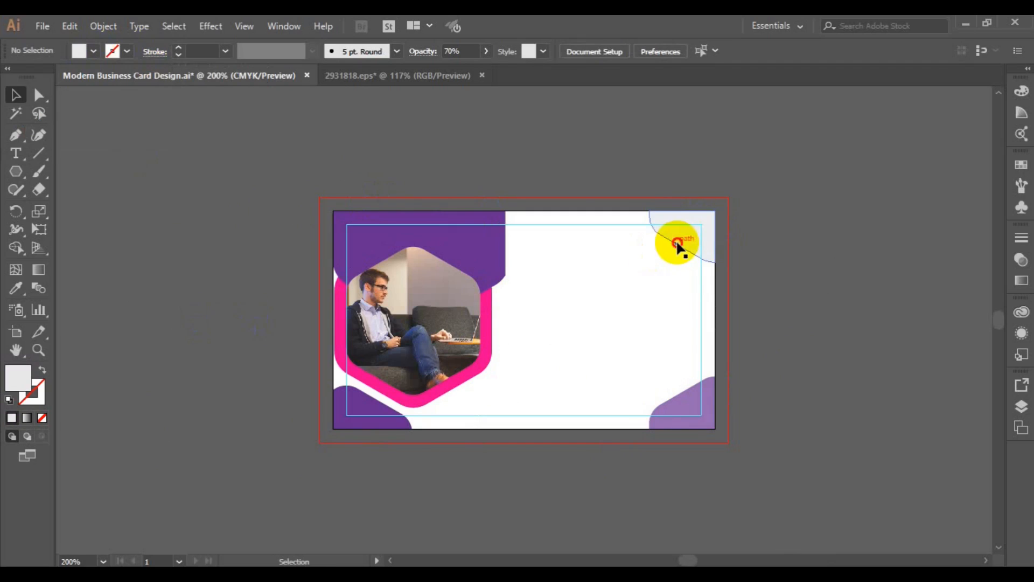
pyautogui.click(94, 52)
pyautogui.click(92, 122)
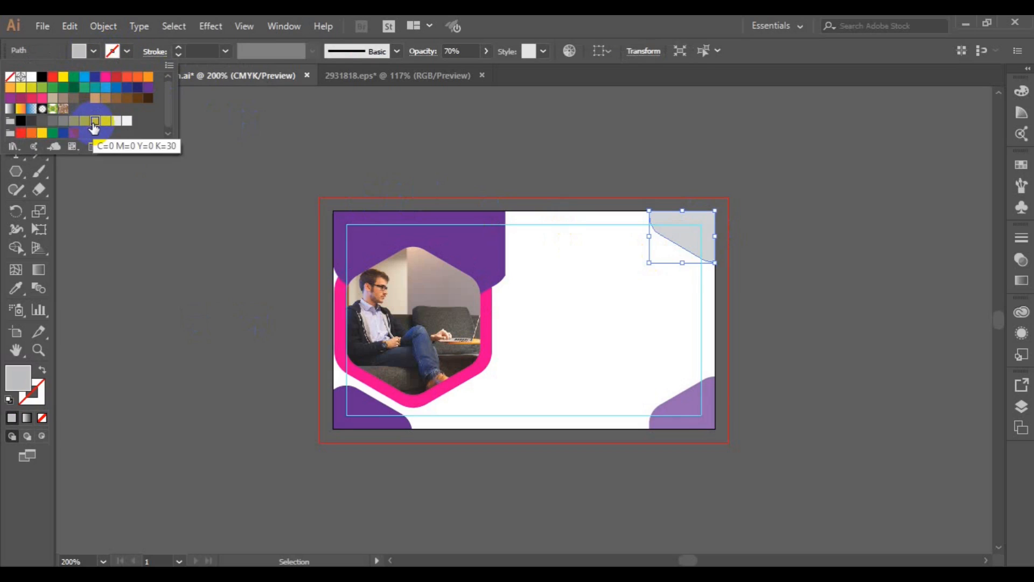
pyautogui.click(134, 218)
# Type the two-line heading EXCEL GRAPHICS AND MULTIMEDIA on the card and set it to Lato Medium 9 pt
pyautogui.click(16, 153)
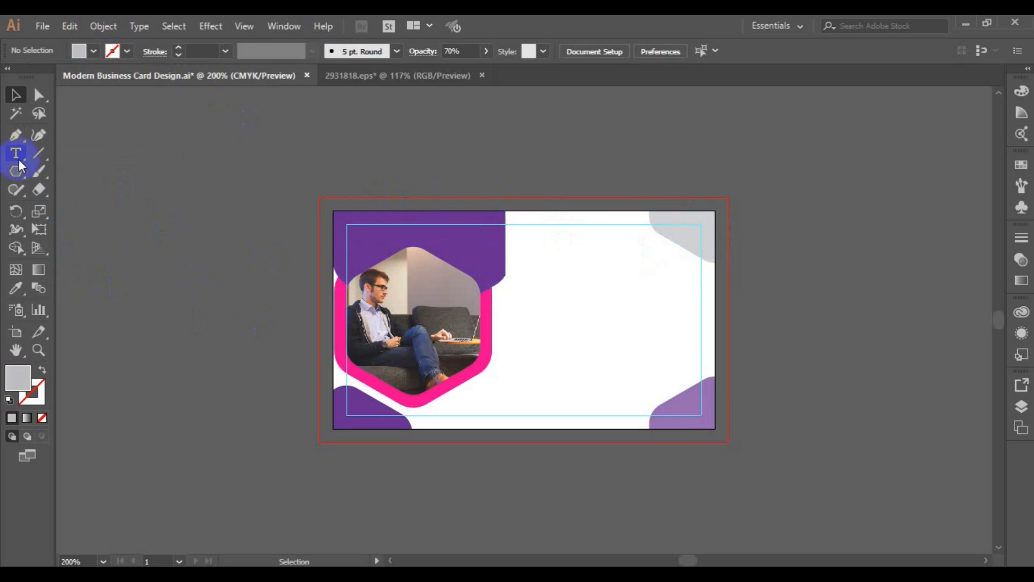
pyautogui.click(549, 311)
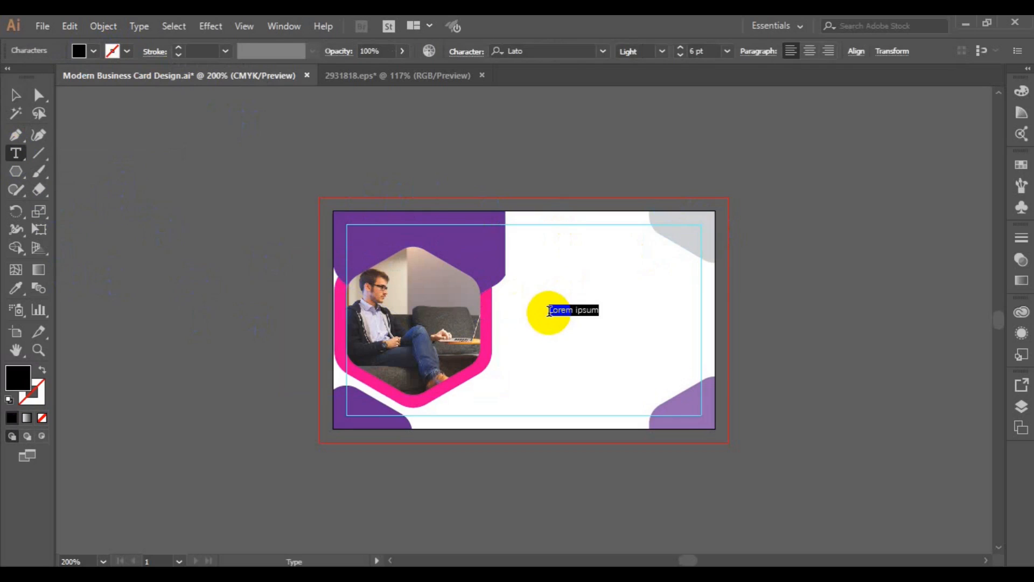
pyautogui.write('EXCEL GRAPHICS')
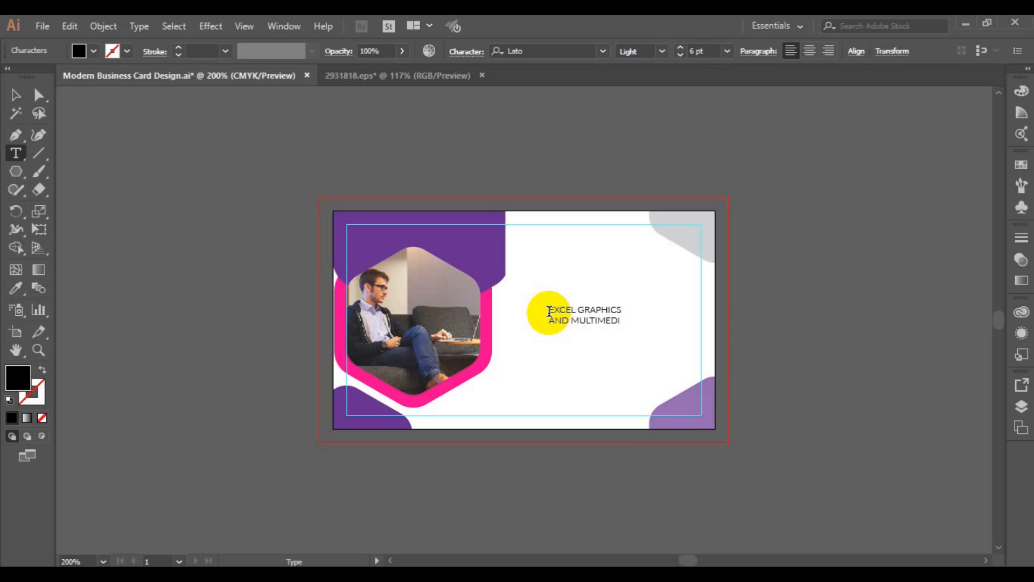
pyautogui.moveTo(549, 312); pyautogui.dragTo(627, 323)
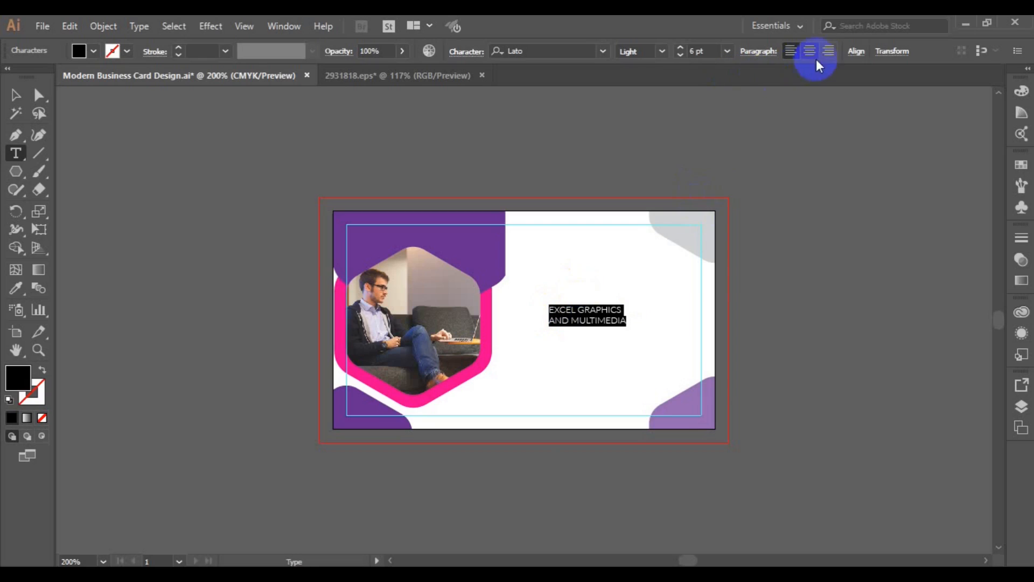
pyautogui.click(663, 51)
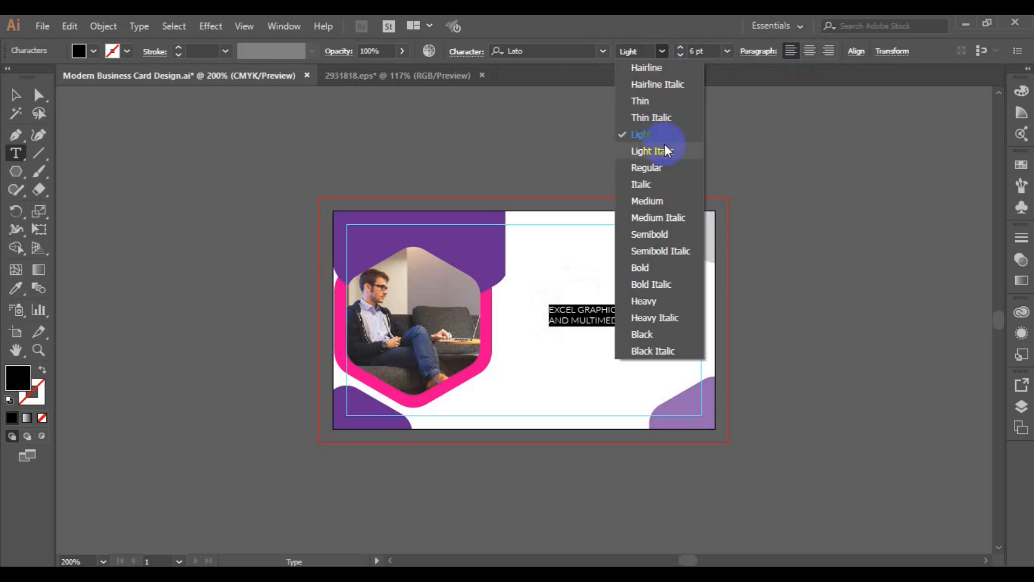
pyautogui.click(658, 202)
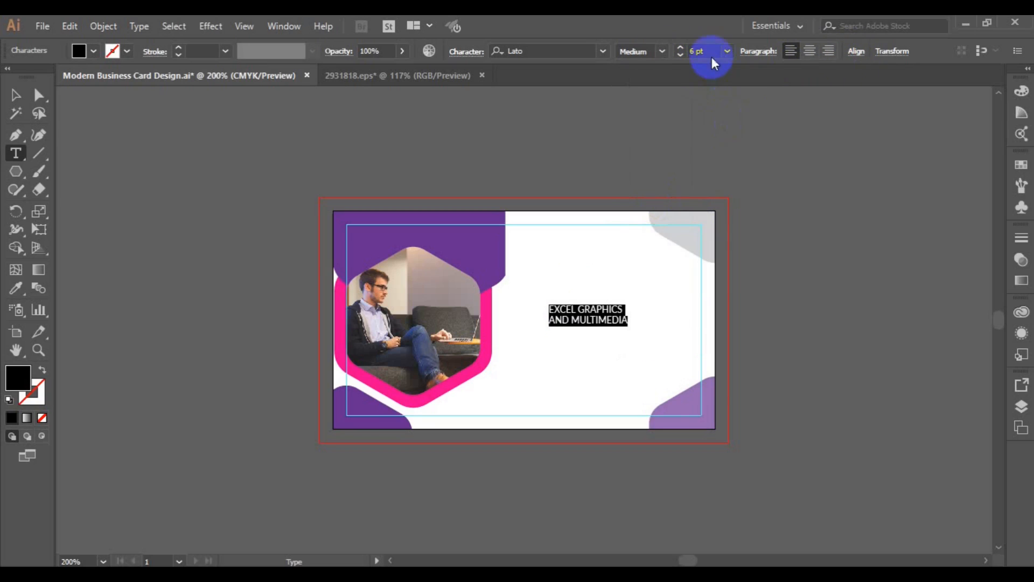
pyautogui.click(728, 52)
pyautogui.click(749, 140)
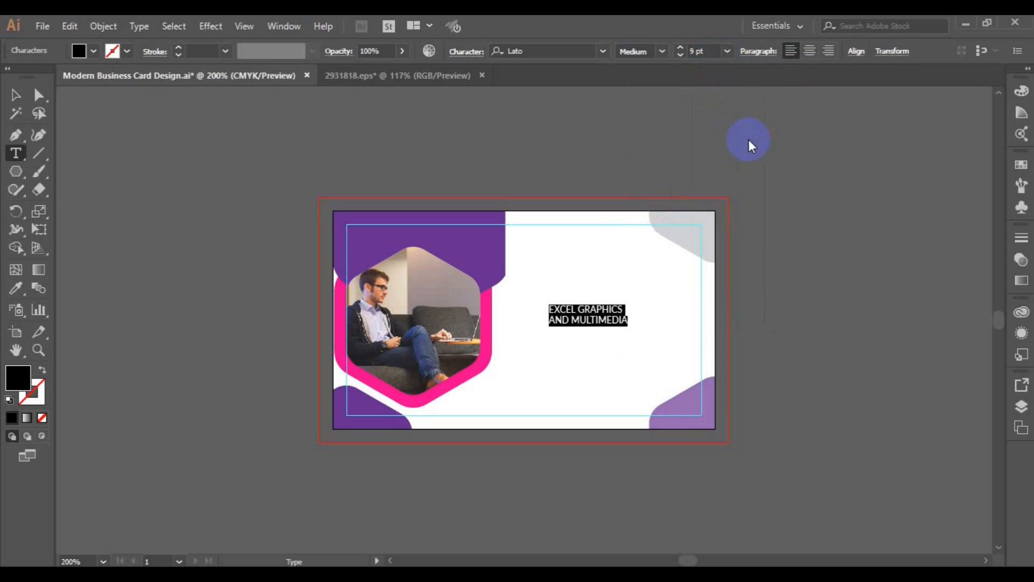
# Nudge the heading slightly down and right on the card's open right side
pyautogui.click(17, 96)
pyautogui.click(626, 333)
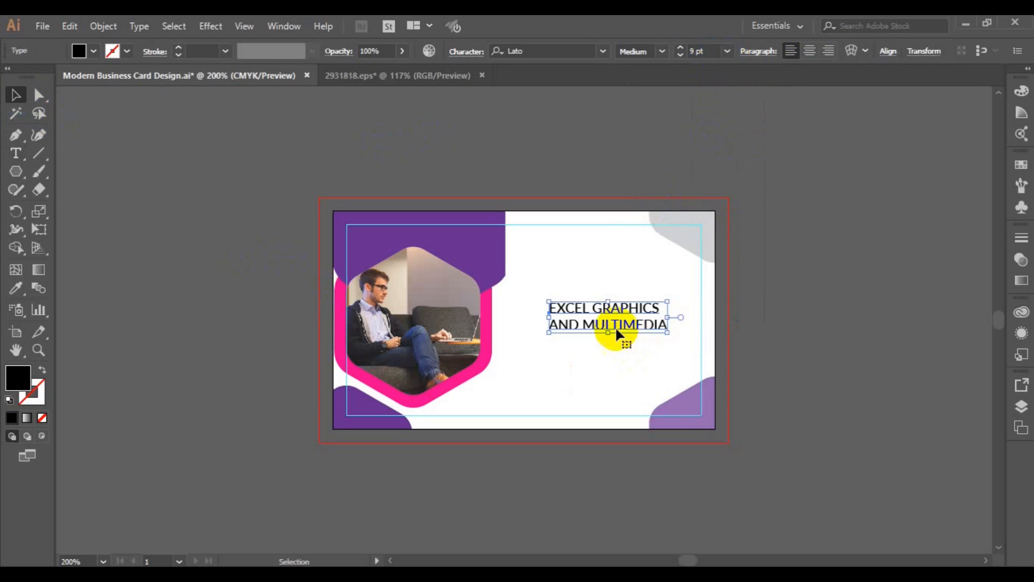
pyautogui.moveTo(616, 330); pyautogui.dragTo(623, 334)
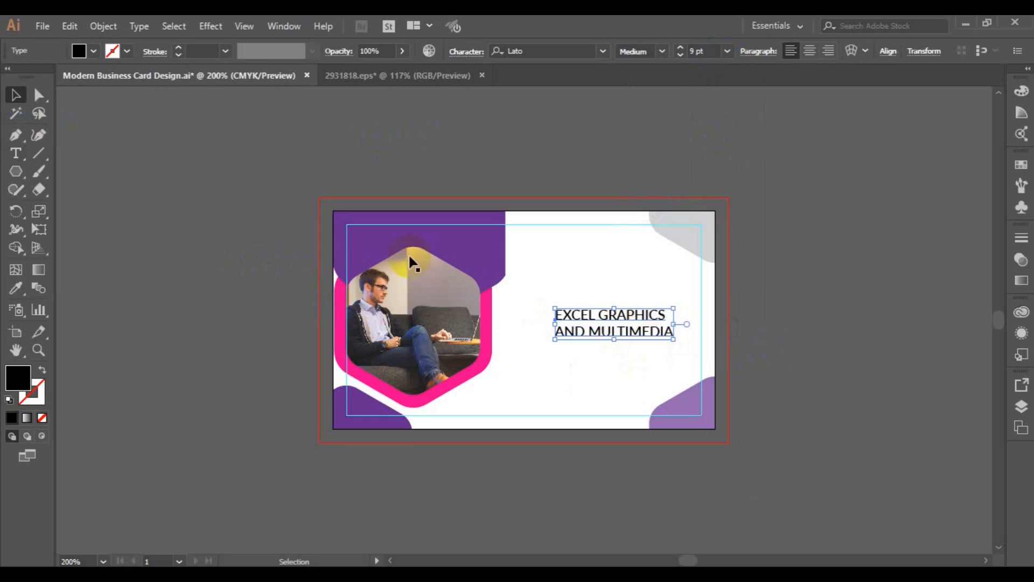
pyautogui.moveTo(17, 174); pyautogui.dragTo(57, 176)
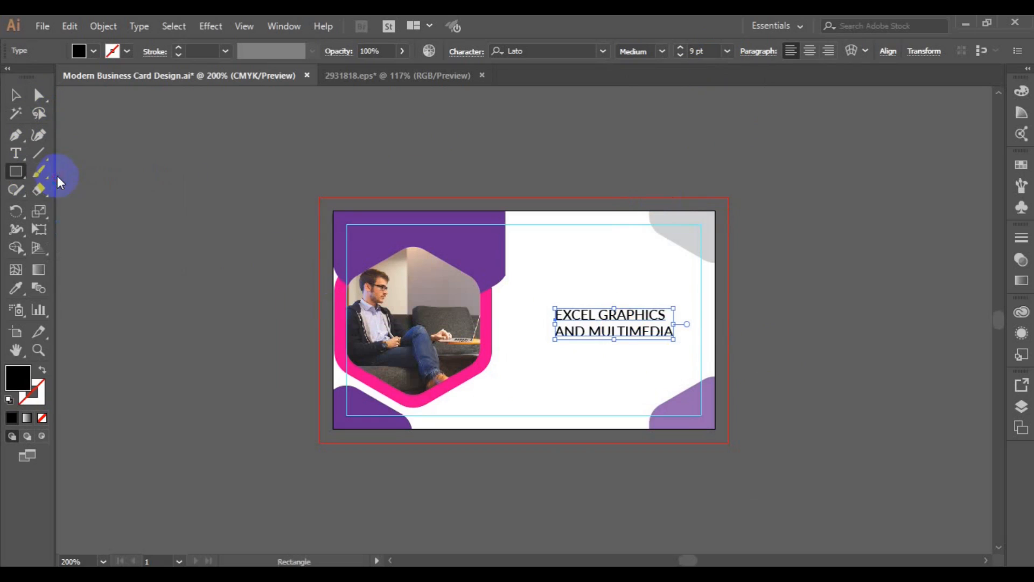
# Undo an accidental no-fill change so the heading keeps its black fill, then deselect it
pyautogui.click(93, 51)
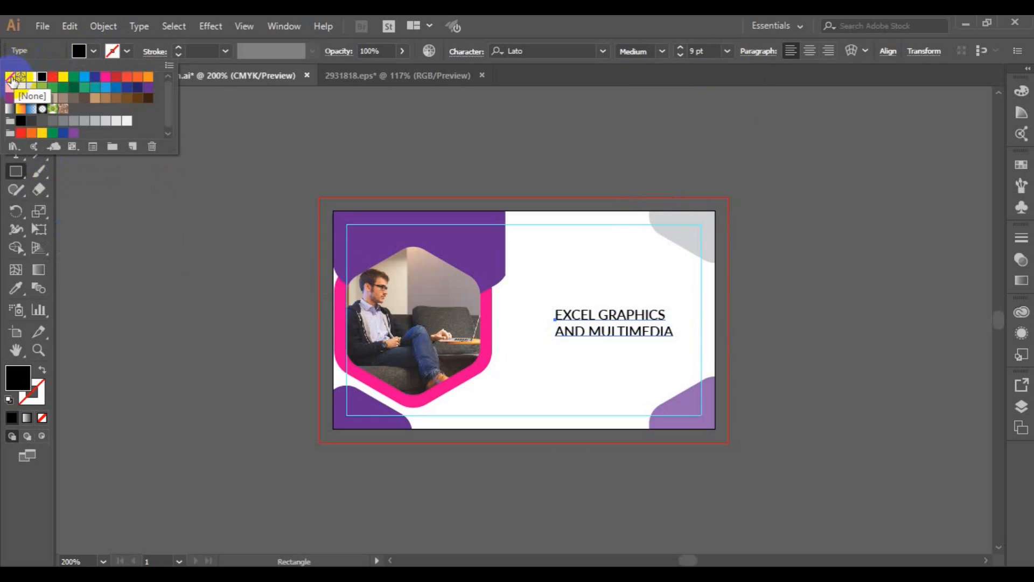
pyautogui.click(9, 77)
pyautogui.click(361, 233)
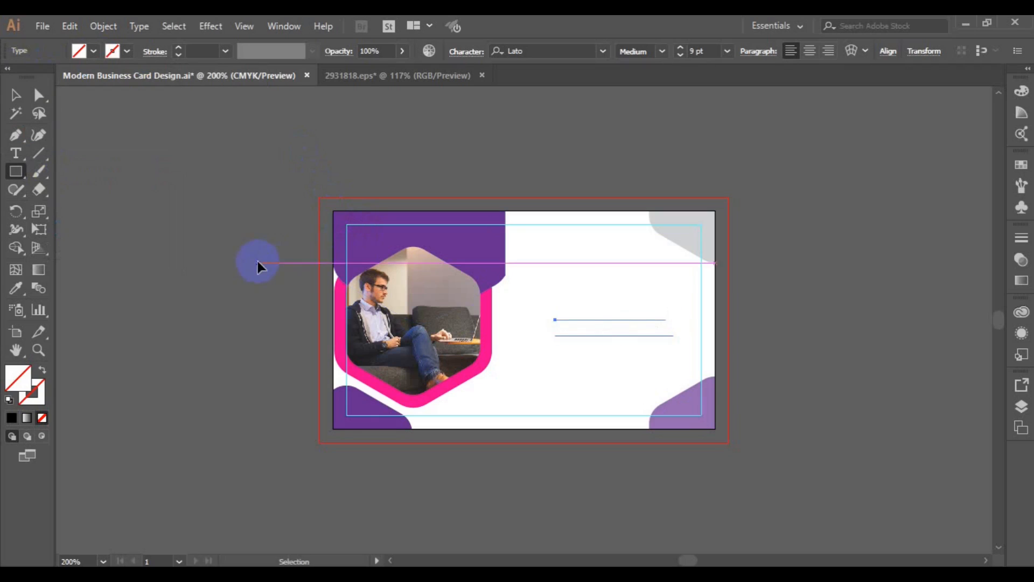
pyautogui.hotkey('ctrl', 'z')
pyautogui.click(15, 95)
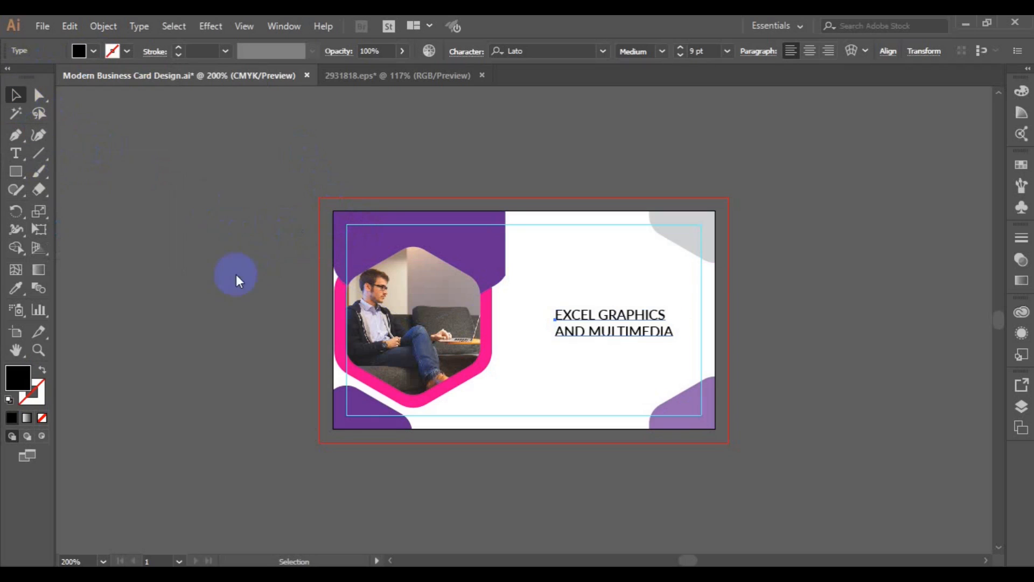
pyautogui.click(236, 274)
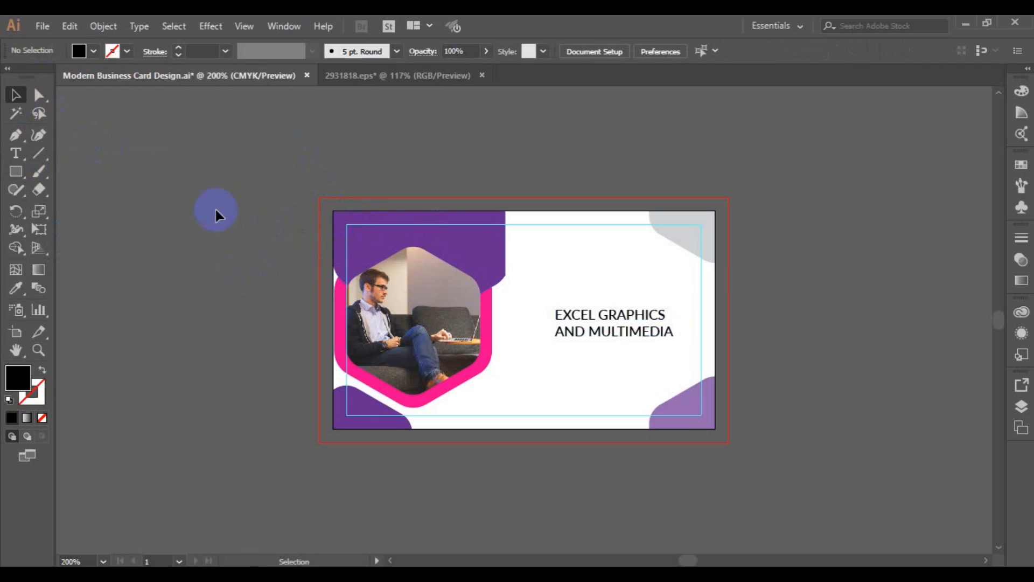
# Draw a card-sized helper rectangle with no fill and a black stroke
pyautogui.click(16, 172)
pyautogui.click(93, 50)
pyautogui.click(9, 77)
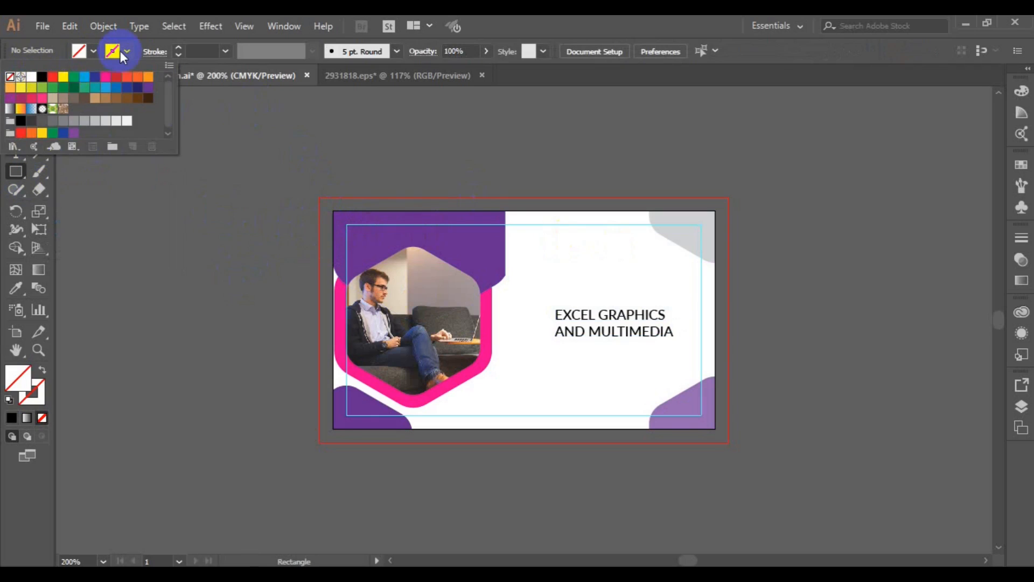
pyautogui.click(124, 51)
pyautogui.click(126, 51)
pyautogui.click(9, 76)
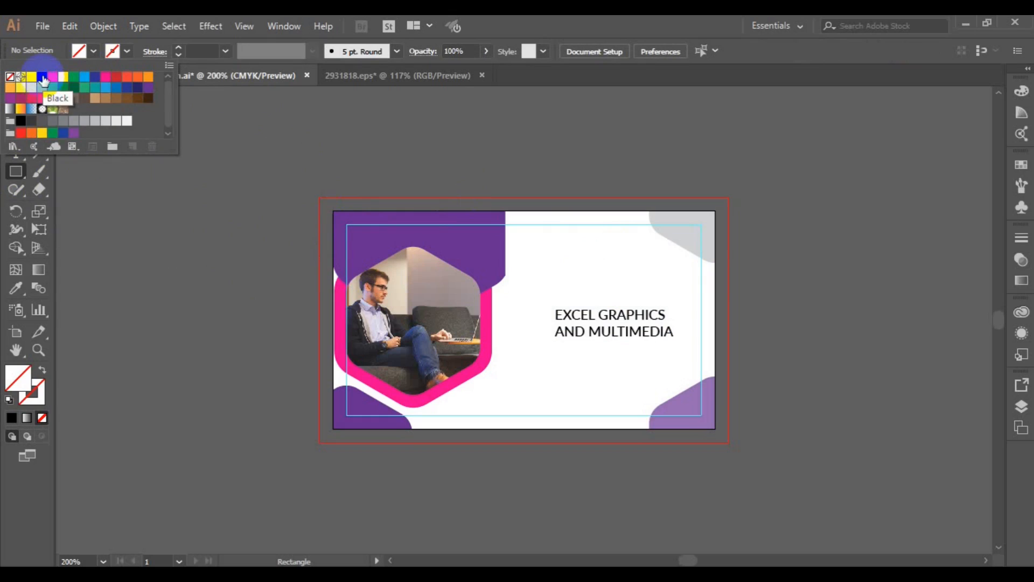
pyautogui.click(43, 79)
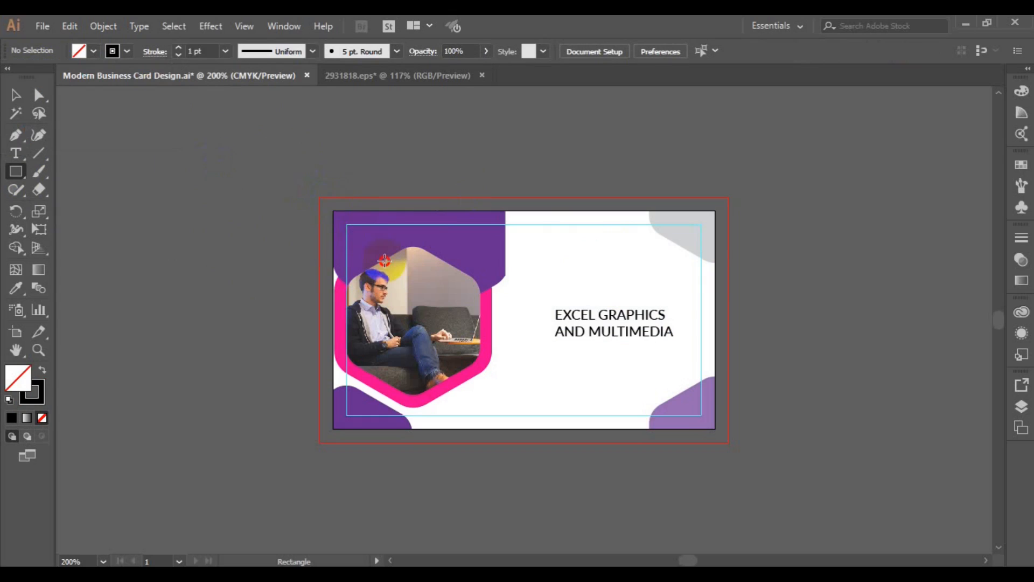
pyautogui.moveTo(333, 212); pyautogui.dragTo(716, 431)
# Vertically center the heading against the helper rectangle, nudging both up slightly
pyautogui.click(16, 94)
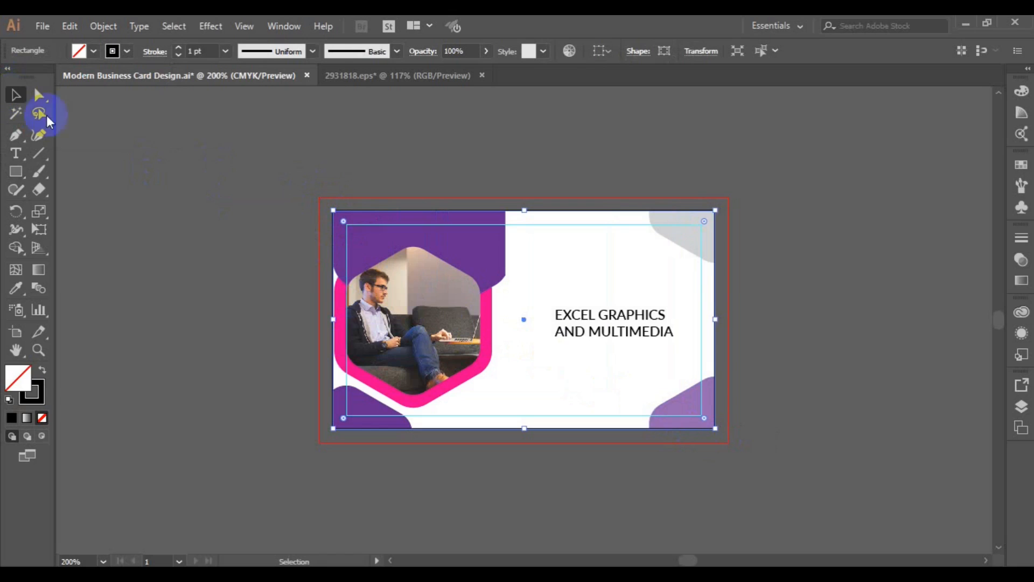
pyautogui.keyDown('shift'); pyautogui.click(603, 334); pyautogui.keyUp('shift')
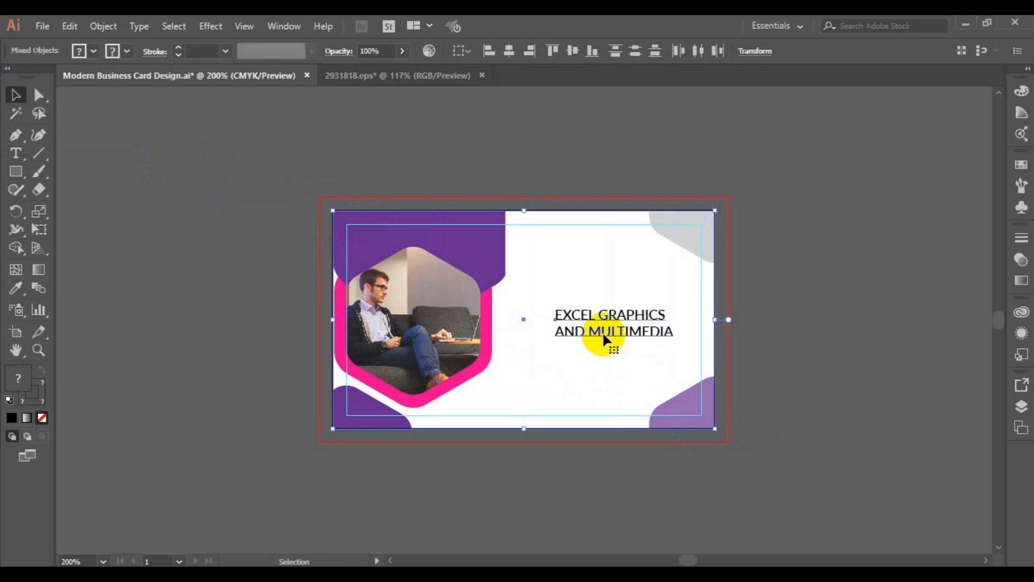
pyautogui.click(576, 59)
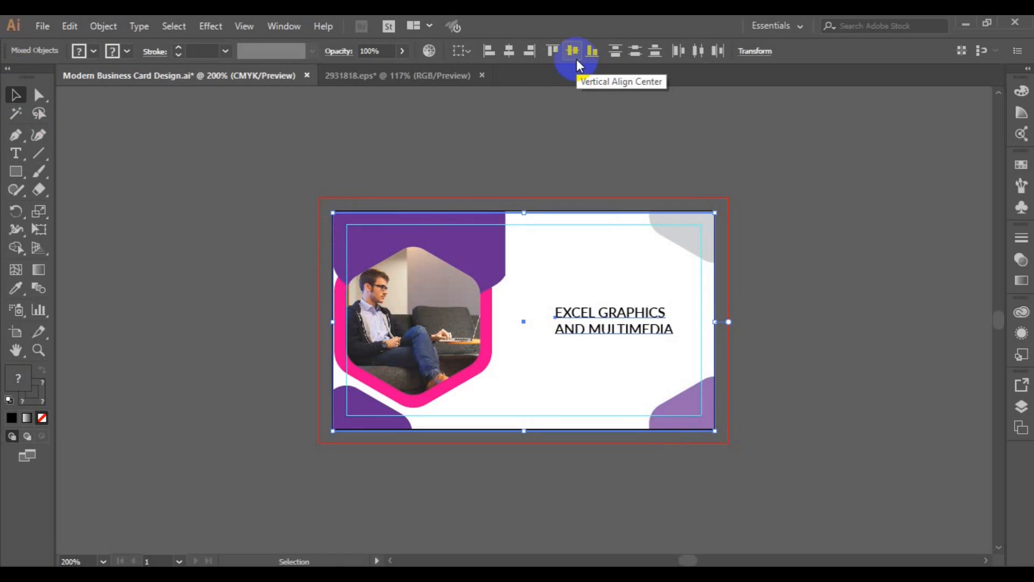
pyautogui.press('Up')
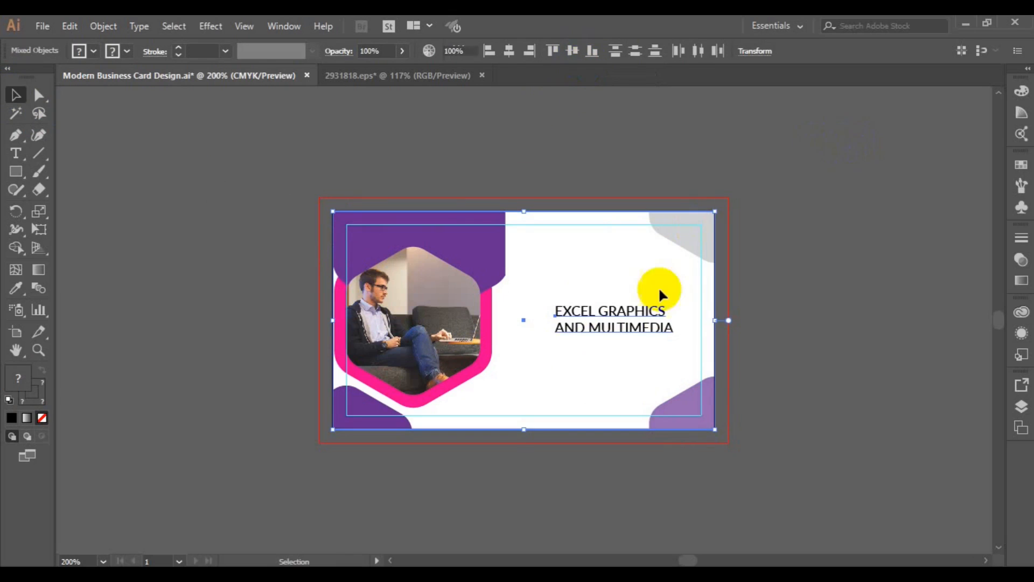
# Delete the card-sized helper rectangle, leaving the centered heading
pyautogui.click(661, 291)
pyautogui.click(715, 315)
pyautogui.press('Delete')
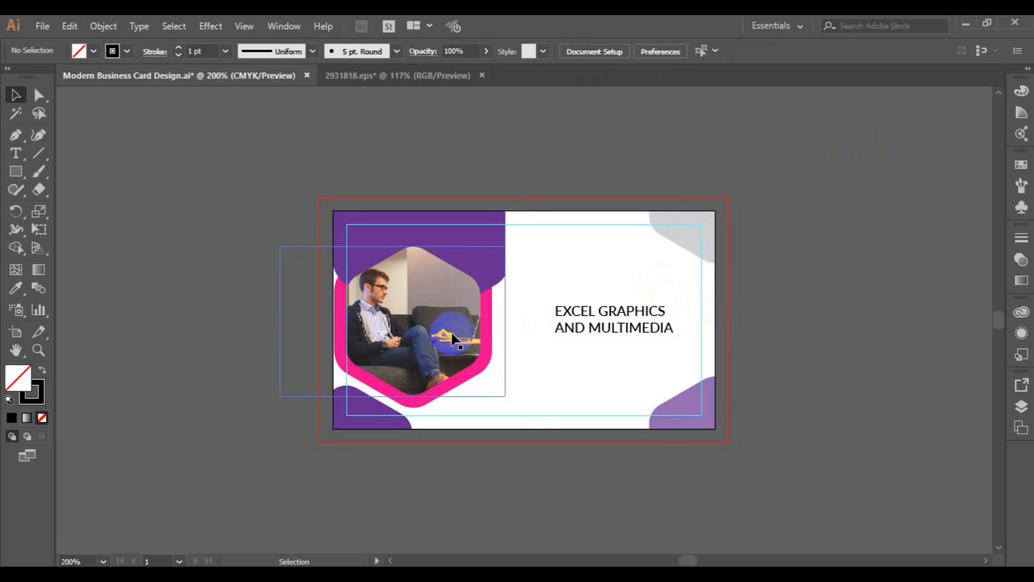
pyautogui.click(50, 29)
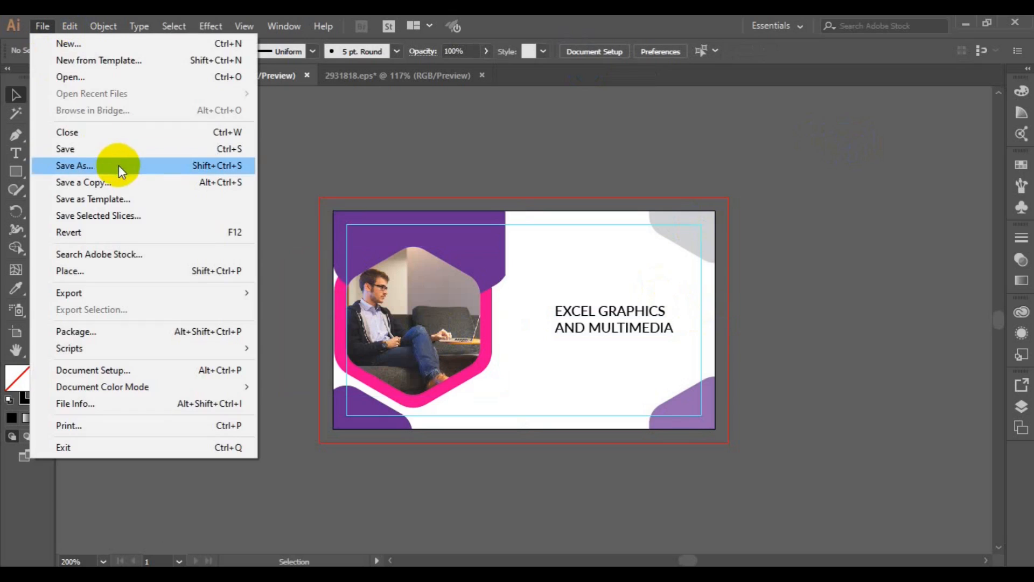
# Save the card as 'Modern Business Card Design(Back)' in Adobe Illustrator (*.AI) format
pyautogui.click(118, 165)
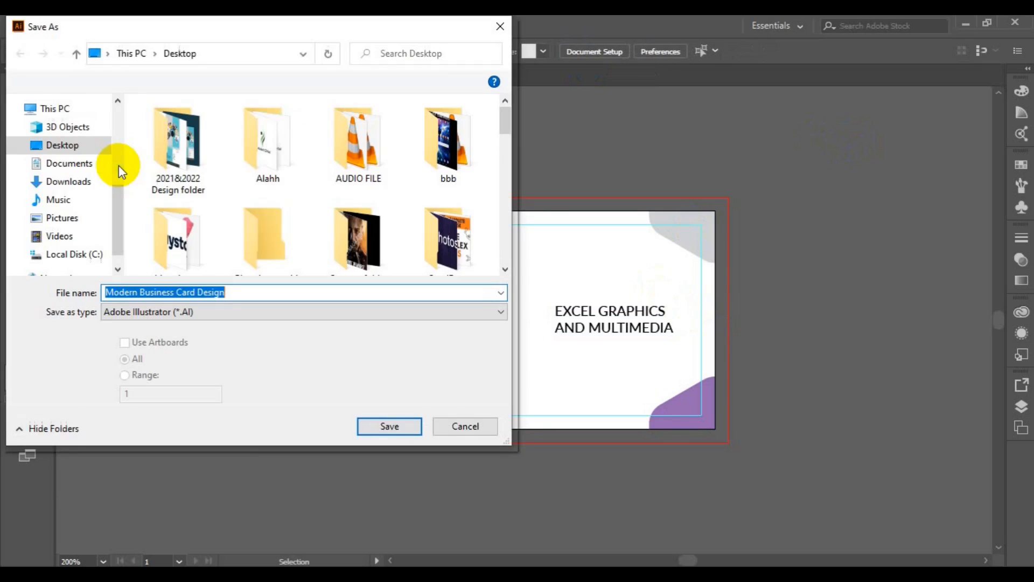
pyautogui.write('(Back)')
pyautogui.click(401, 427)
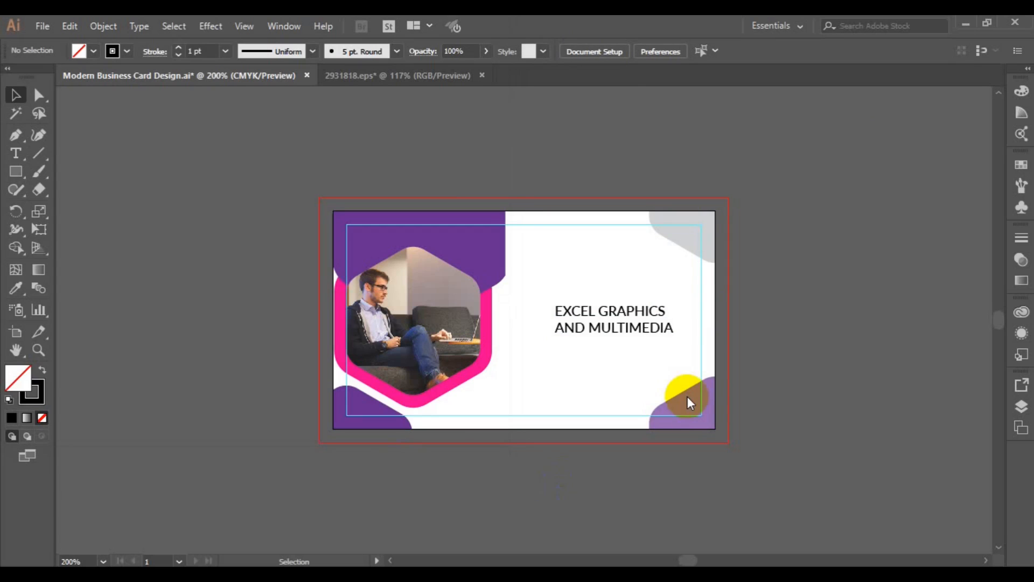